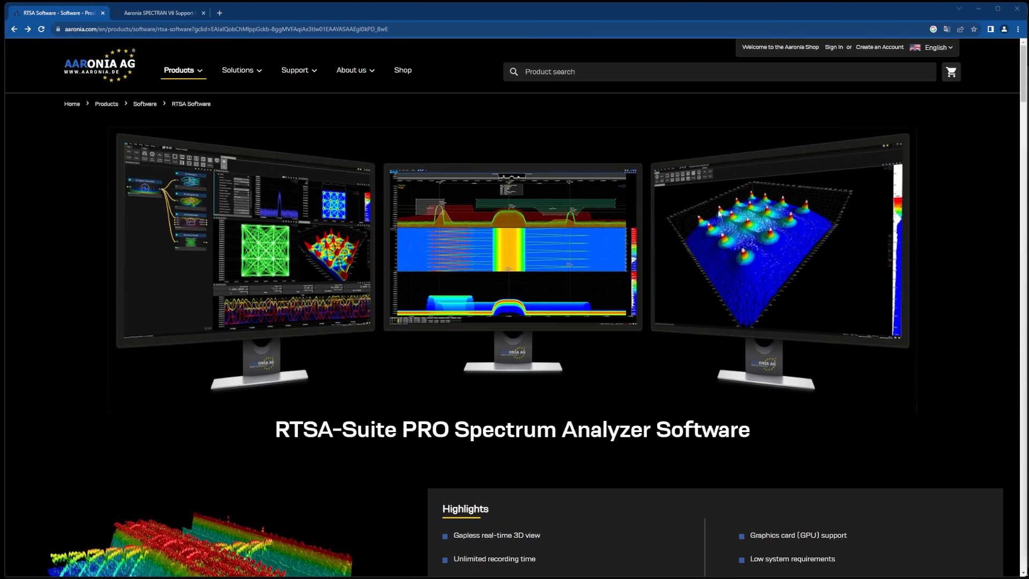
- Open the support downloads page of the Aaronia website, which offers the RTSA-Suite PRO software
{"action": "mouse_move", "coordinate": [295, 70]}
{"action": "left_click", "coordinate": [317, 99]}
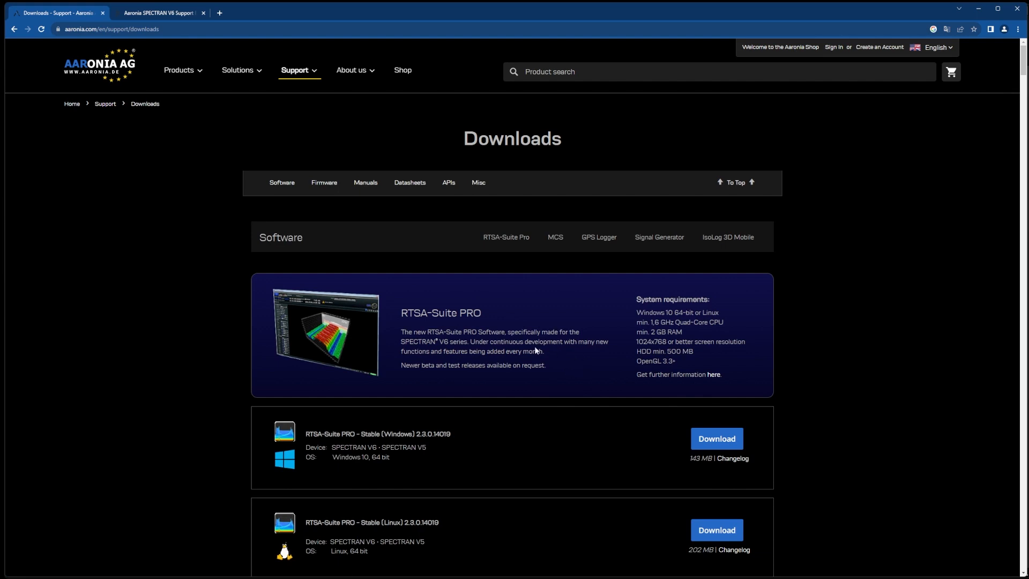
- Switch to the SPECTRAN V6 support forum and search it for "missions"
{"action": "left_click", "coordinate": [179, 15]}
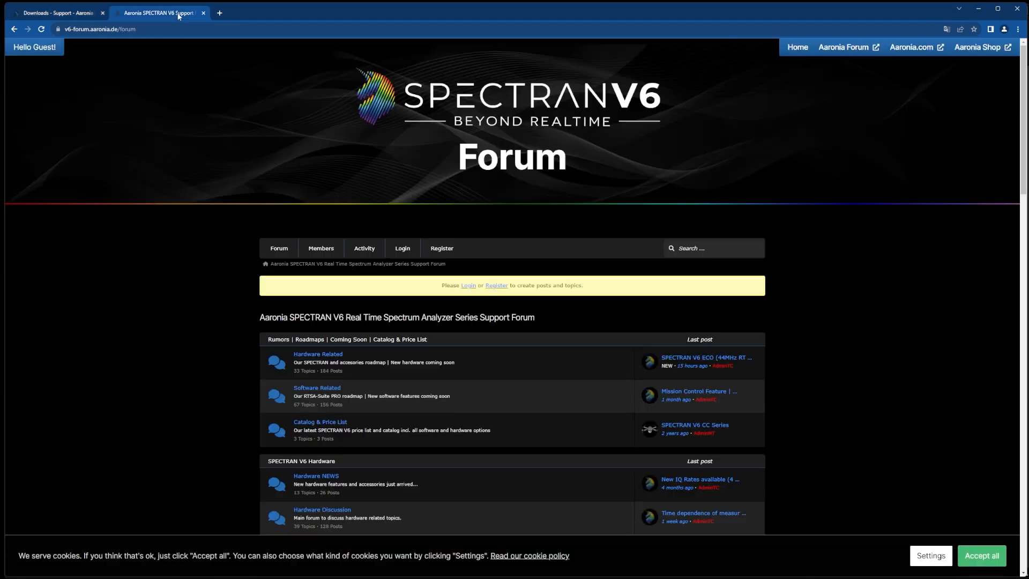
{"action": "left_click", "coordinate": [728, 250]}
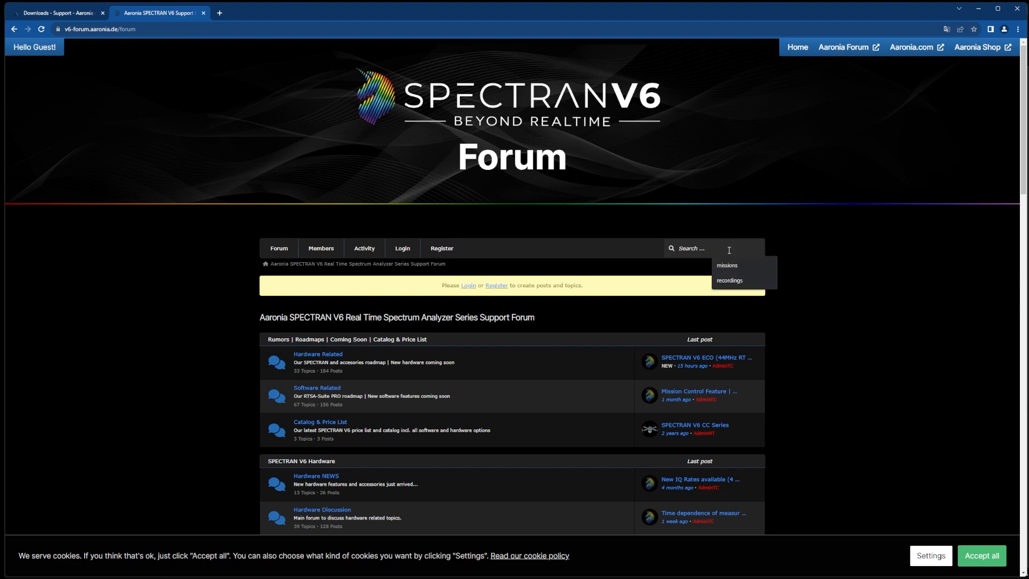
{"action": "type", "text": "missions"}
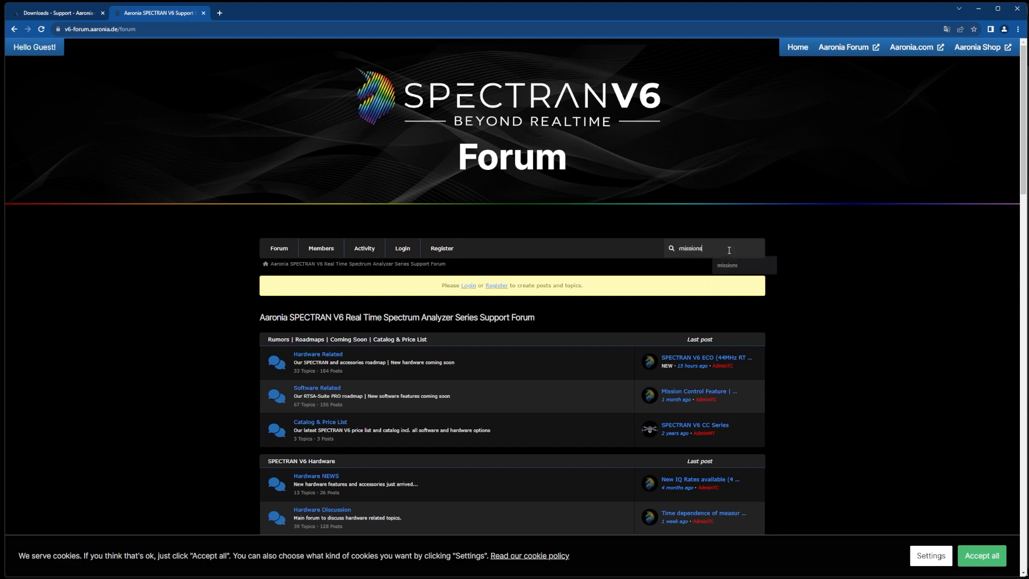
{"action": "key", "text": "Return"}
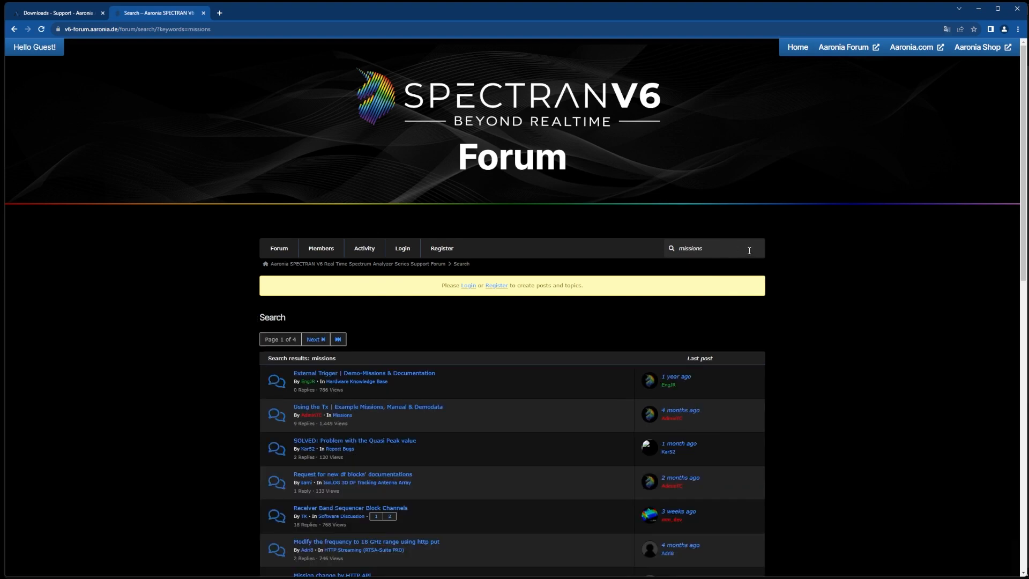
- Clear the forum search for missions and return to the forum's main page
{"action": "double_click", "coordinate": [697, 250]}
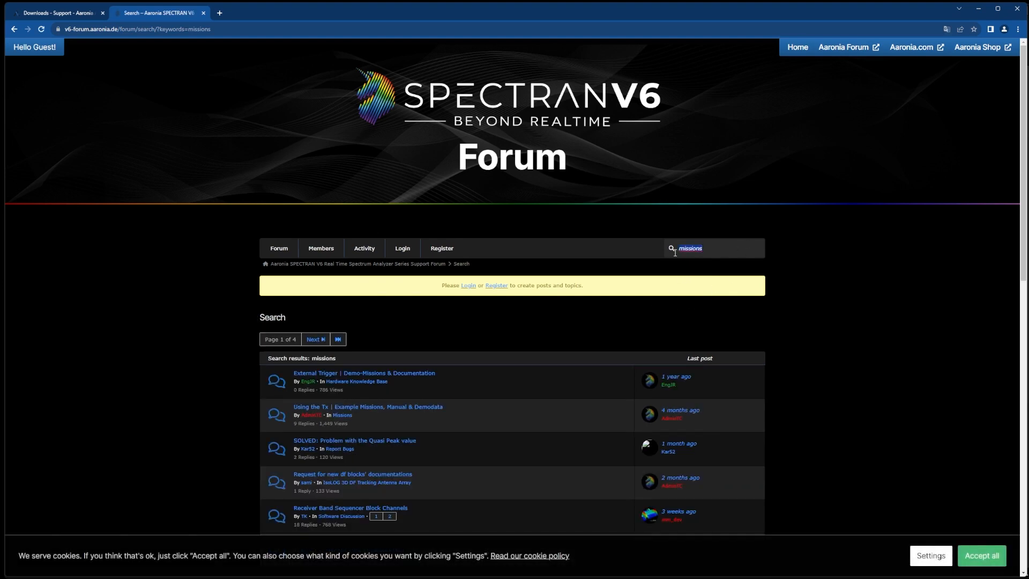
{"action": "key", "text": "BackSpace"}
{"action": "key", "text": "Return"}
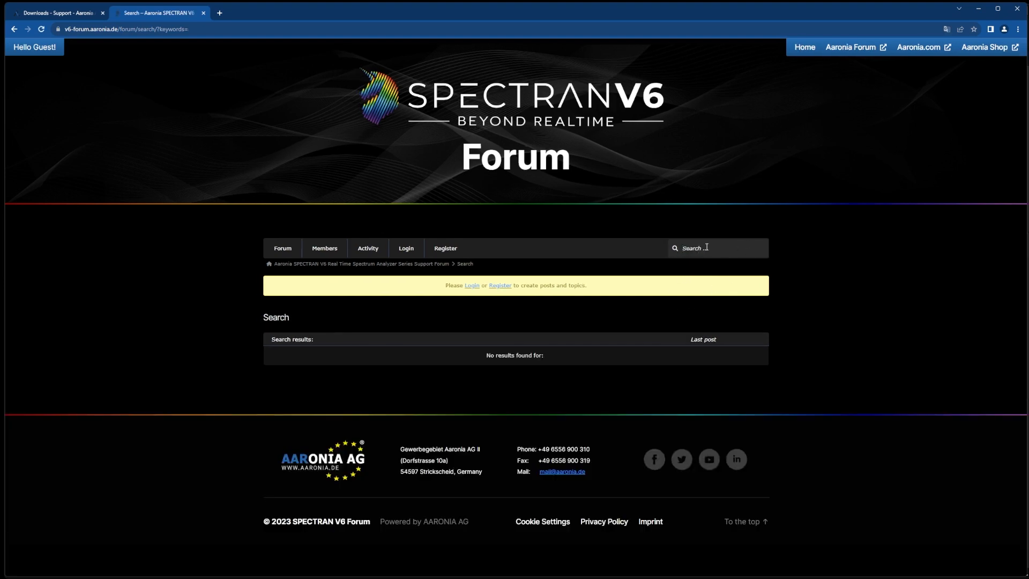
{"action": "left_click", "coordinate": [360, 265]}
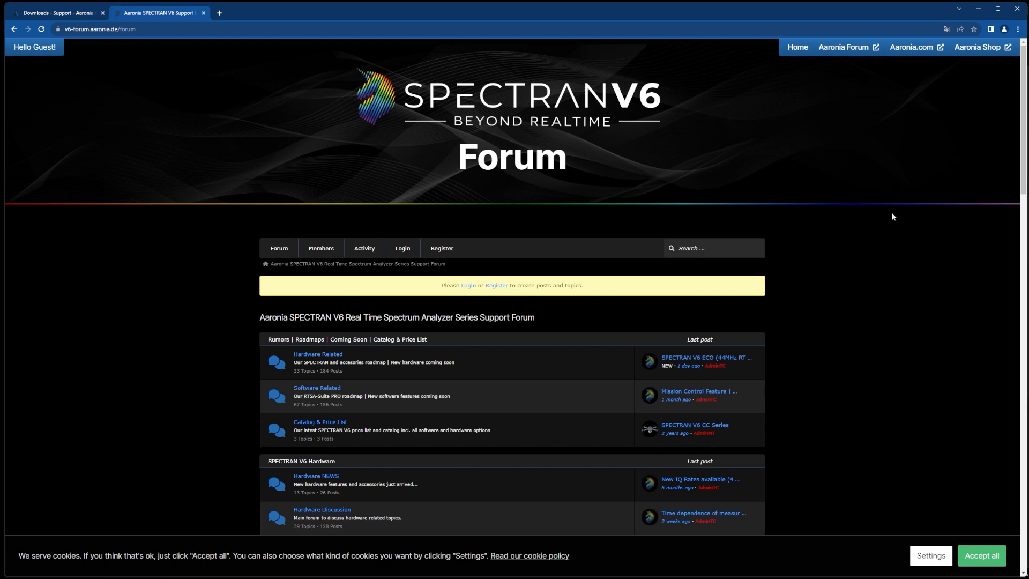
- Switch to RTSA-Suite PRO and look through its editing commands and available interface styles
{"action": "left_click", "coordinate": [983, 11]}
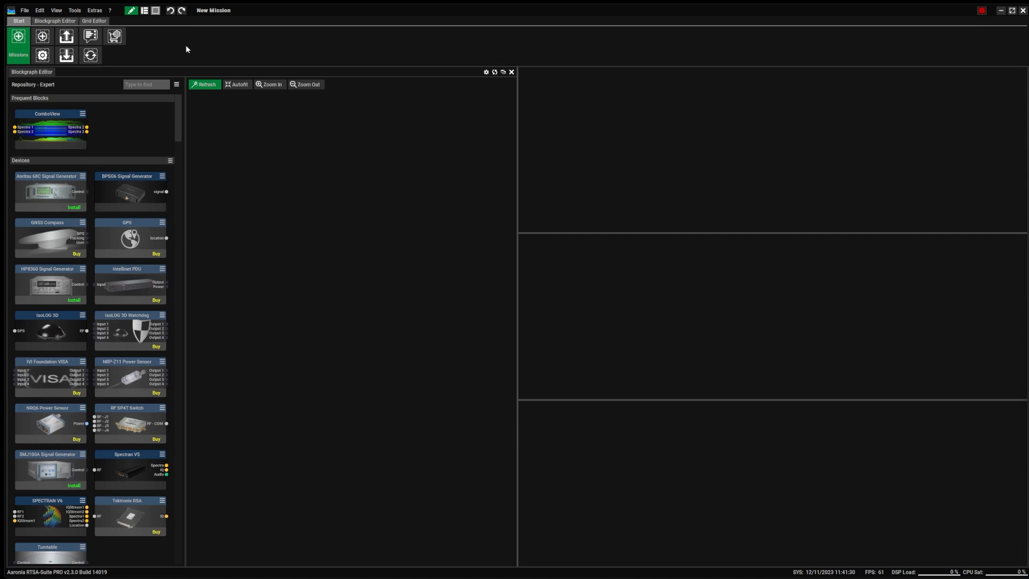
{"action": "left_click", "coordinate": [25, 10]}
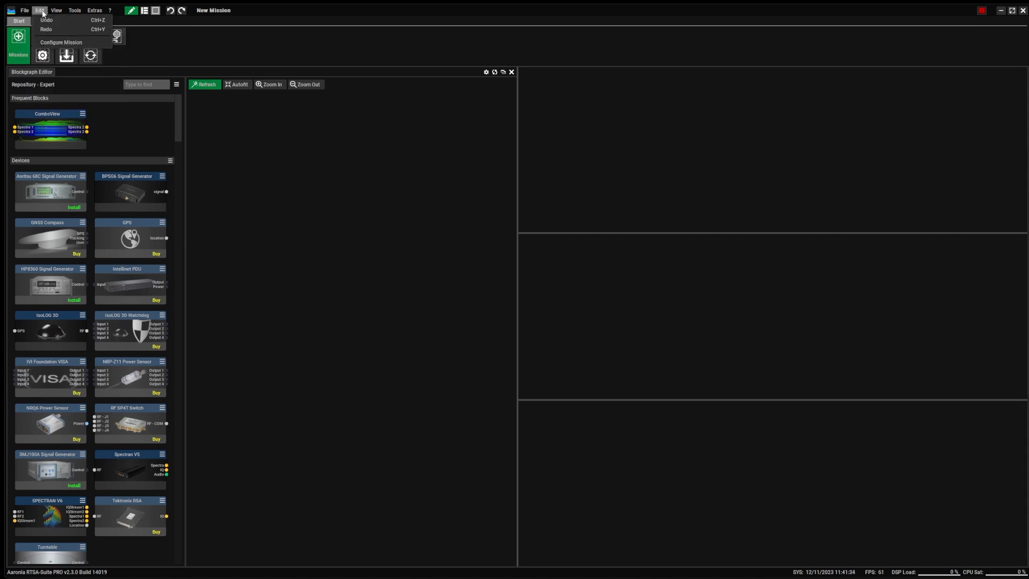
{"action": "left_click", "coordinate": [91, 11]}
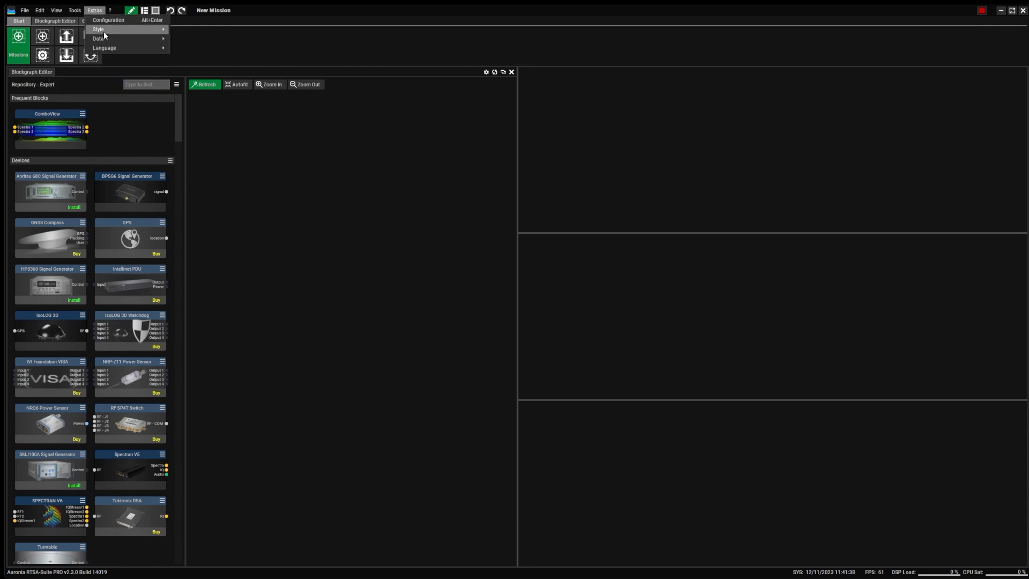
{"action": "mouse_move", "coordinate": [104, 31]}
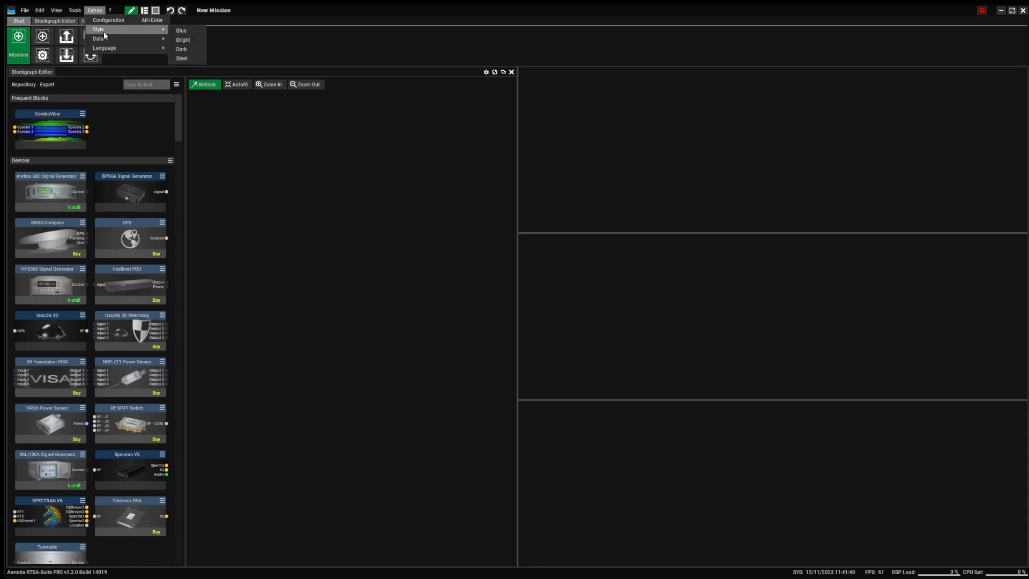
{"action": "mouse_move", "coordinate": [110, 11]}
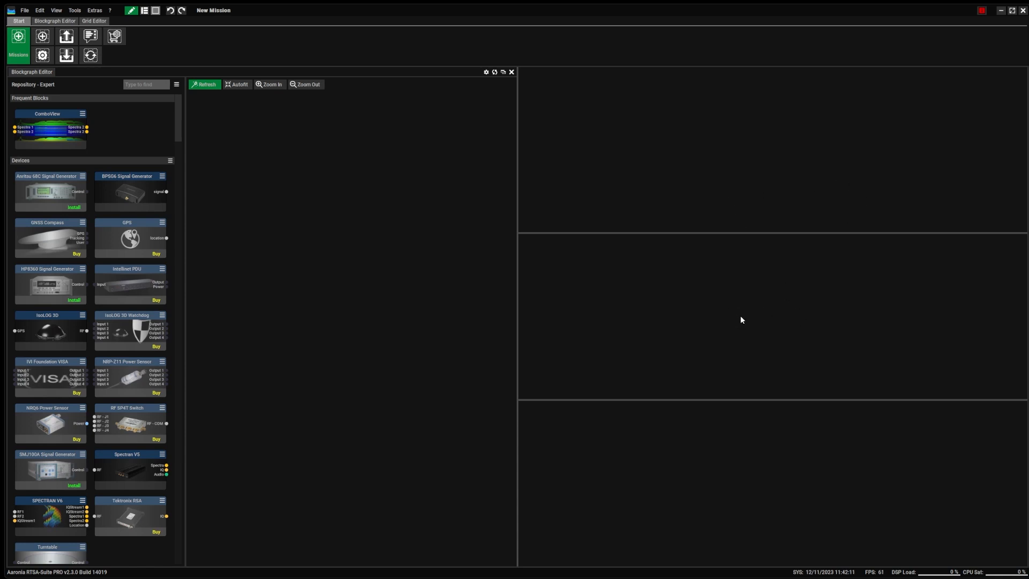
- Search the block repository for "file" and add a File Reader block to the empty blockgraph
{"action": "left_click", "coordinate": [147, 85]}
{"action": "type", "text": "file"}
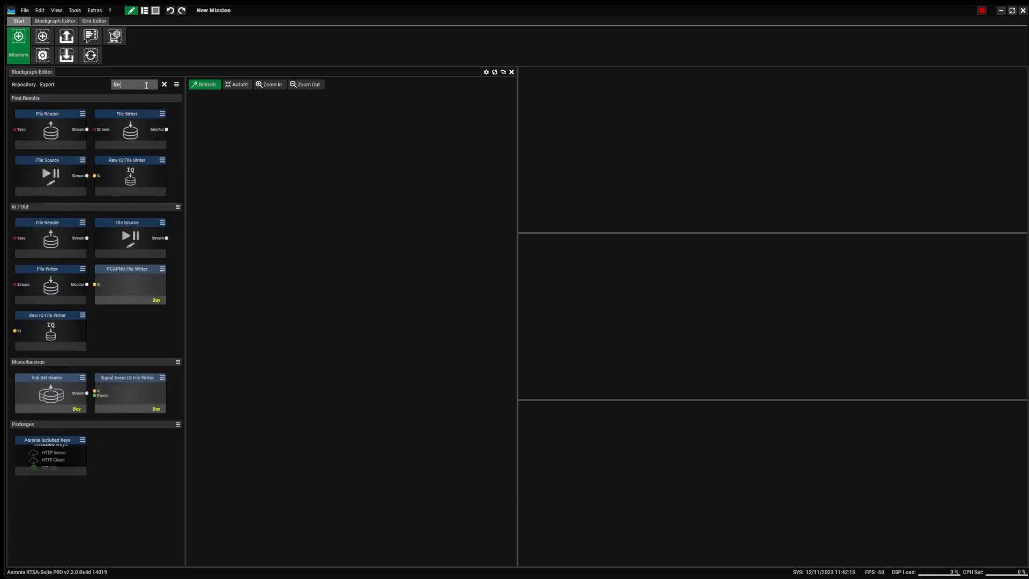
{"action": "mouse_move", "coordinate": [44, 119]}
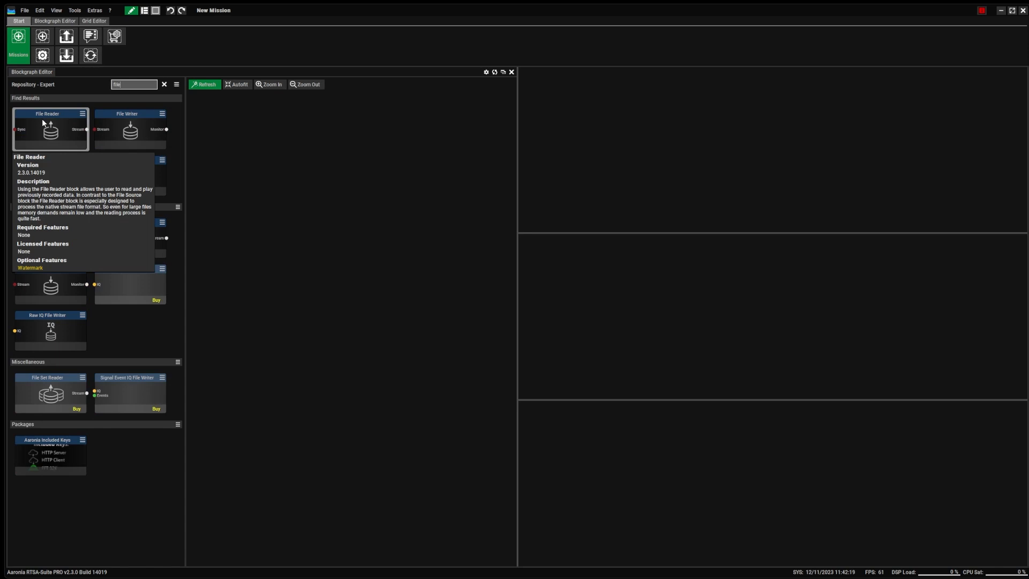
{"action": "left_click_drag", "start_coordinate": [42, 118], "coordinate": [236, 122]}
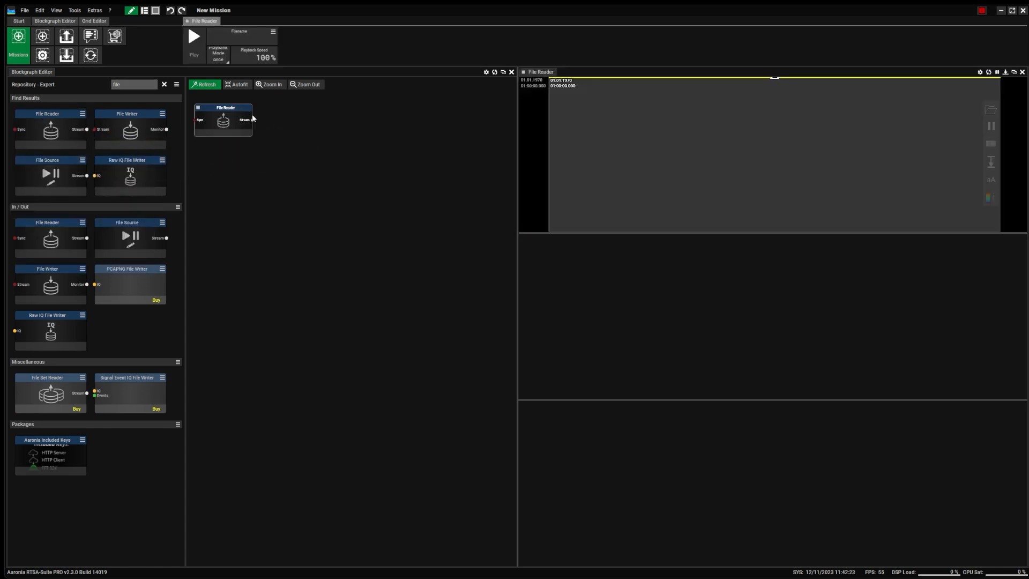
{"action": "right_click", "coordinate": [237, 122]}
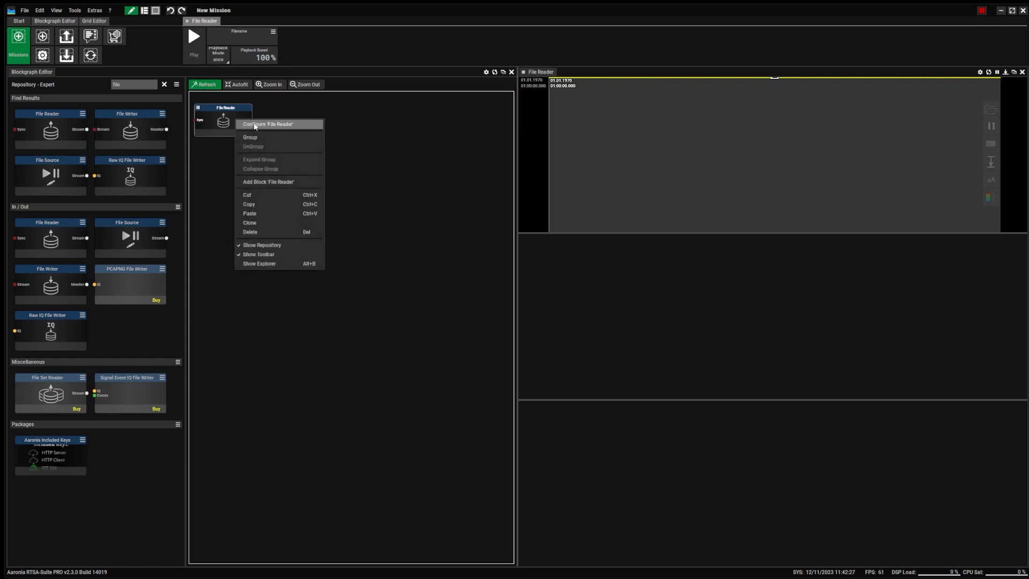
{"action": "left_click", "coordinate": [298, 102]}
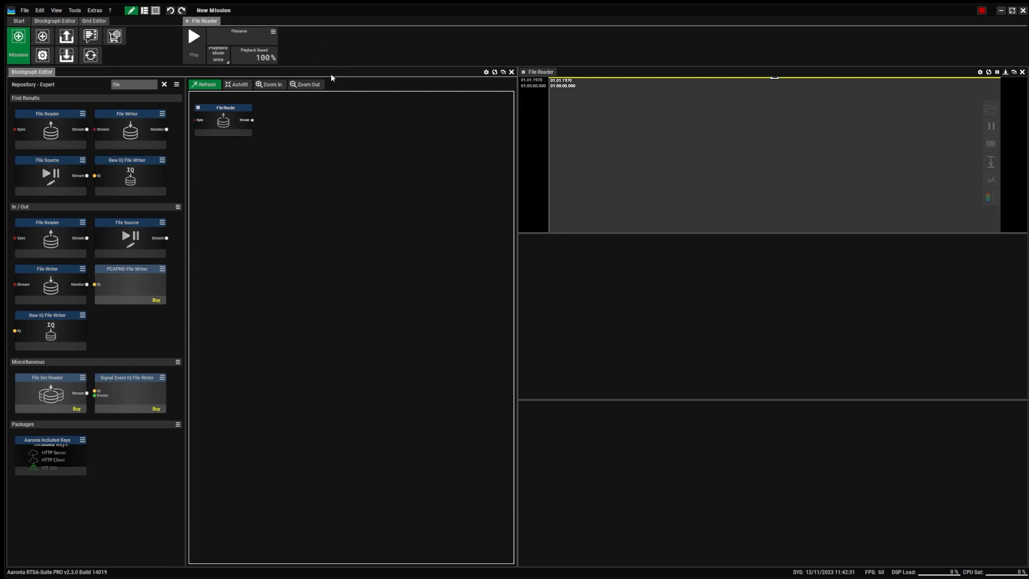
{"action": "mouse_move", "coordinate": [539, 75]}
{"action": "left_click", "coordinate": [534, 74]}
{"action": "left_click_drag", "start_coordinate": [535, 74], "coordinate": [775, 152]}
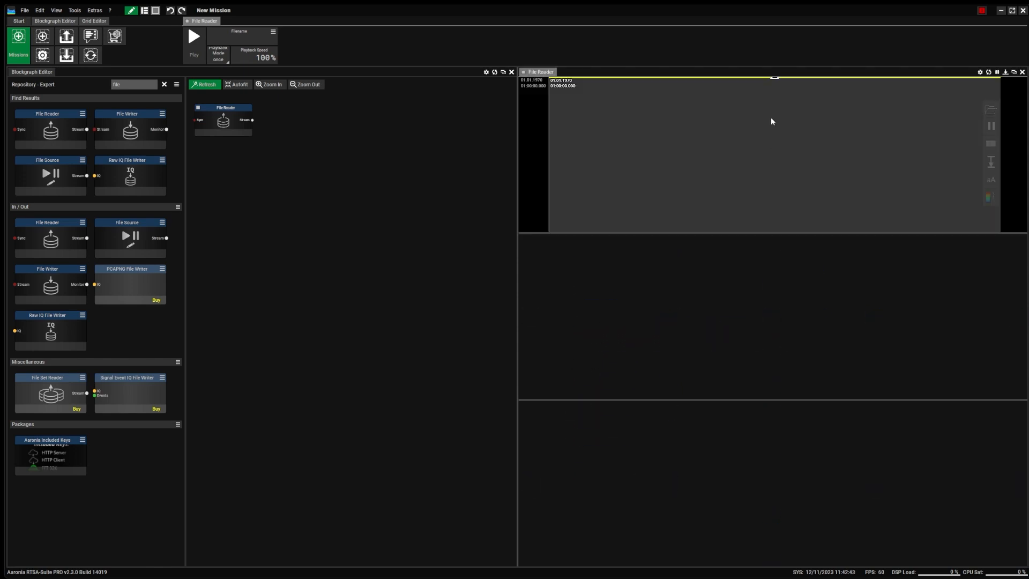
- Show the File Reader's settings, apply custom preset 2 and reload the recording TagSWifi24_00012.rtsa
{"action": "double_click", "coordinate": [541, 74]}
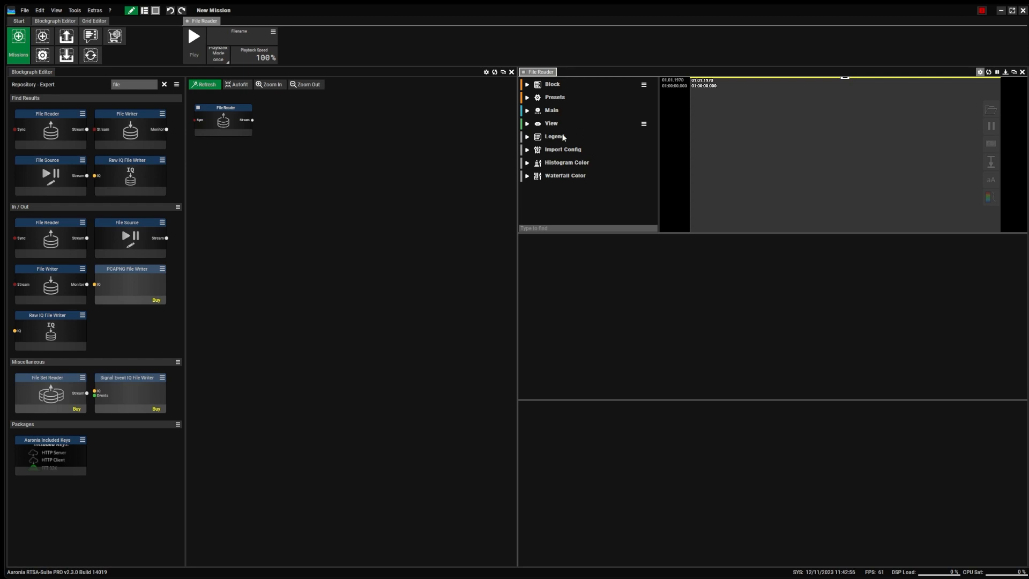
{"action": "left_click", "coordinate": [528, 98]}
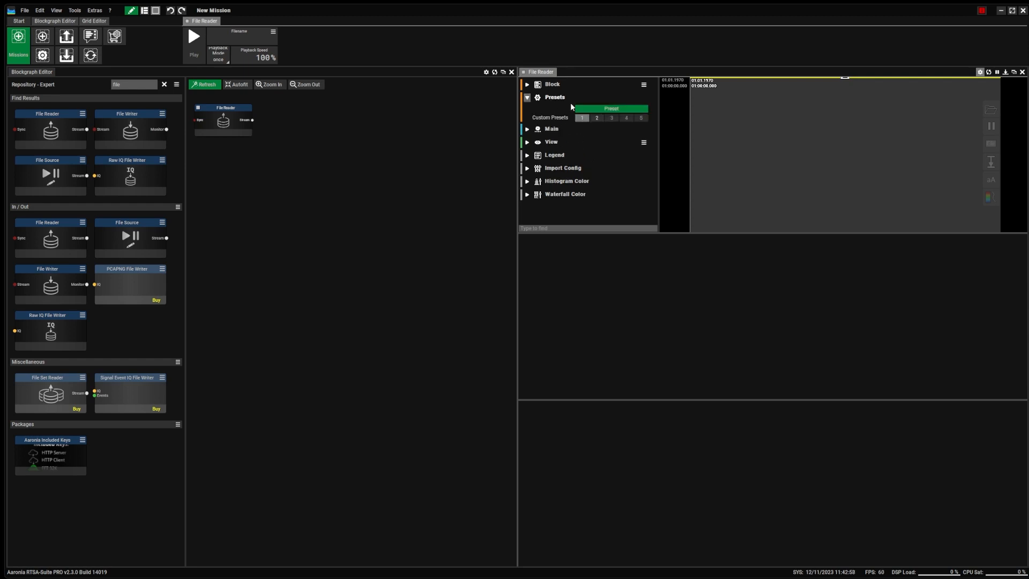
{"action": "left_click", "coordinate": [583, 119]}
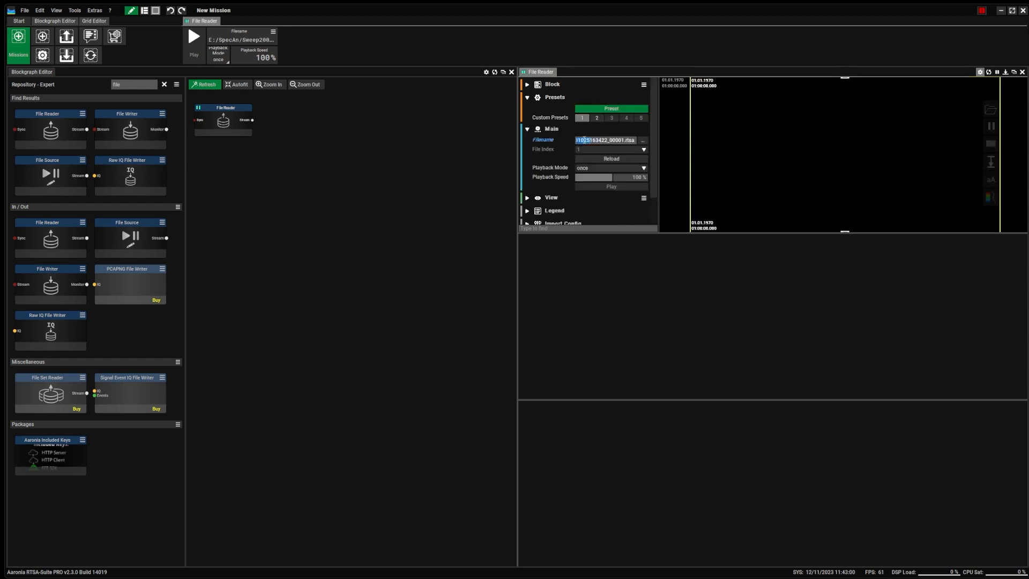
{"action": "left_click", "coordinate": [597, 118]}
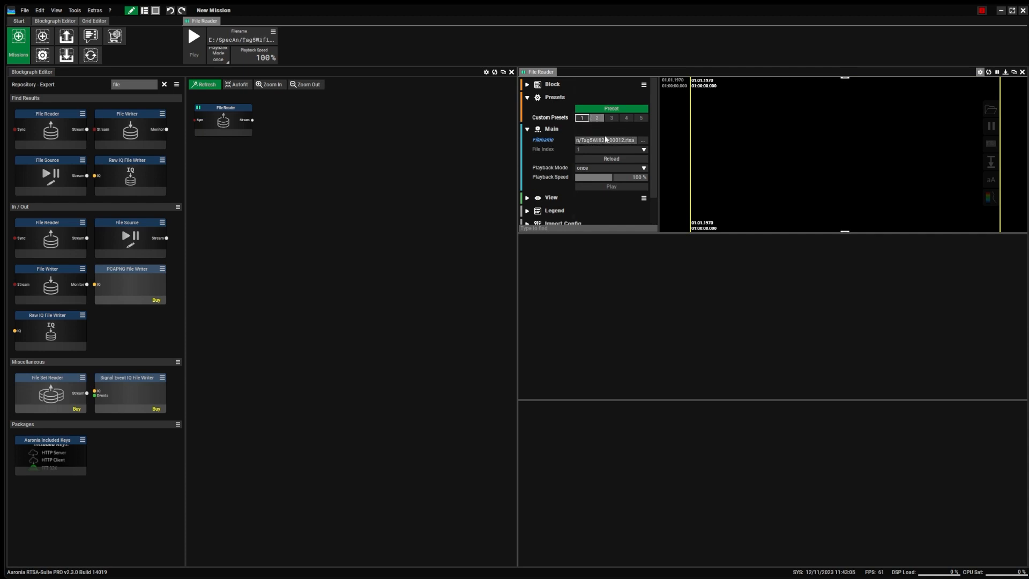
{"action": "left_click", "coordinate": [604, 161]}
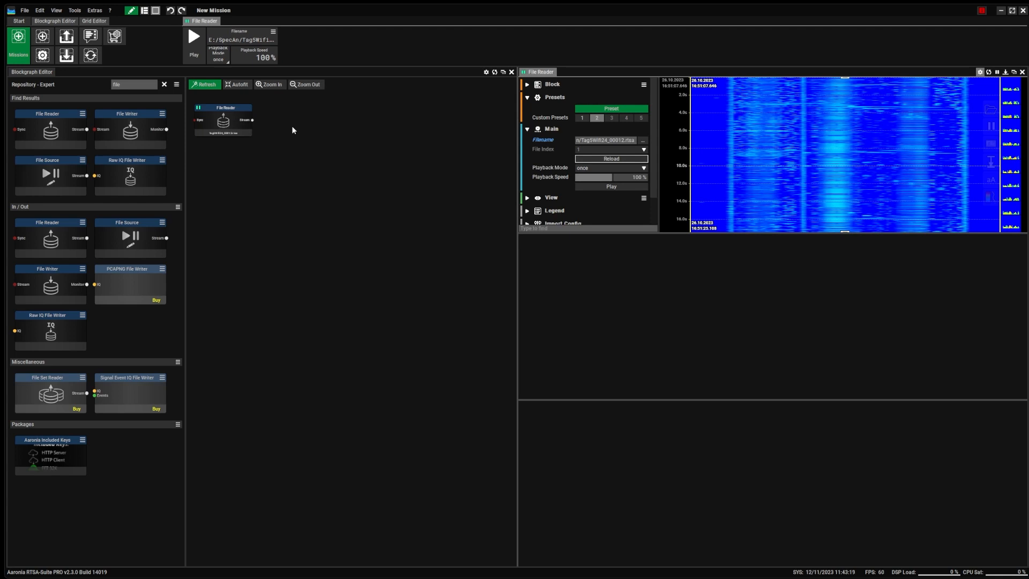
- Find the IQ Power Spectrum block with the search "iq", add it beside the File Reader and connect the Stream output to its IQ input
{"action": "left_click", "coordinate": [135, 85]}
{"action": "key", "text": "BackSpace"}
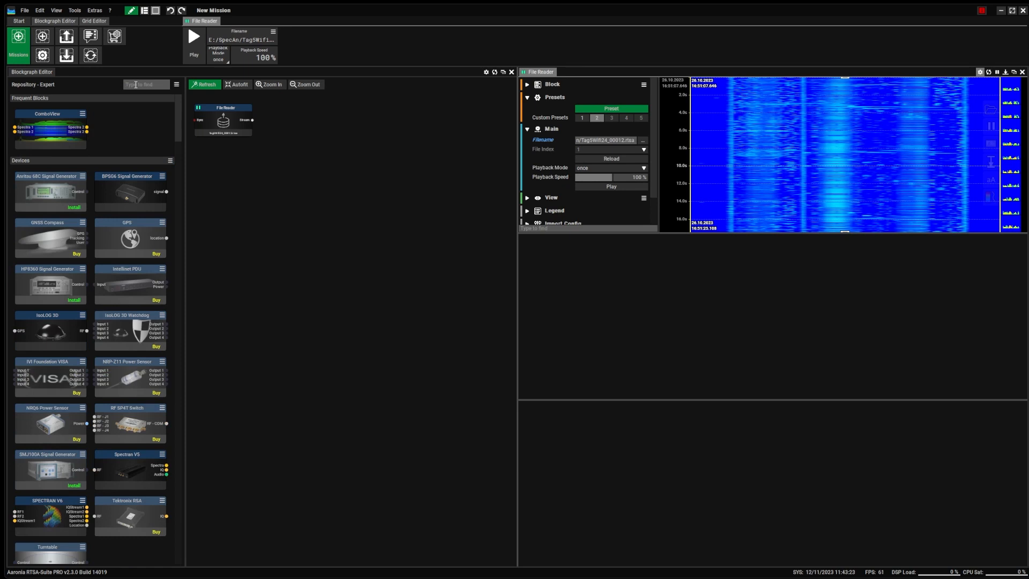
{"action": "type", "text": "iq"}
{"action": "mouse_move", "coordinate": [130, 179]}
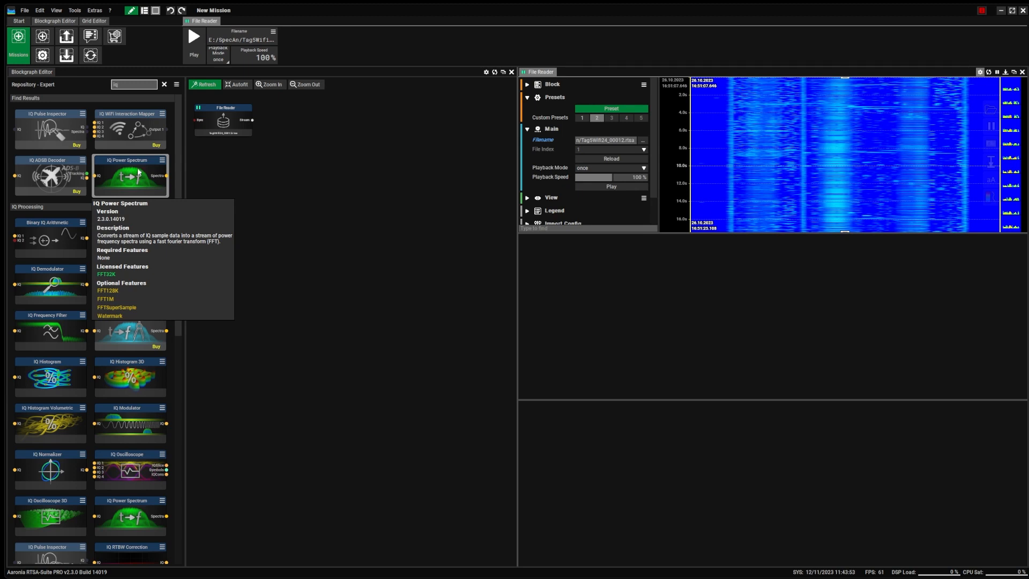
{"action": "left_click_drag", "start_coordinate": [144, 169], "coordinate": [302, 124]}
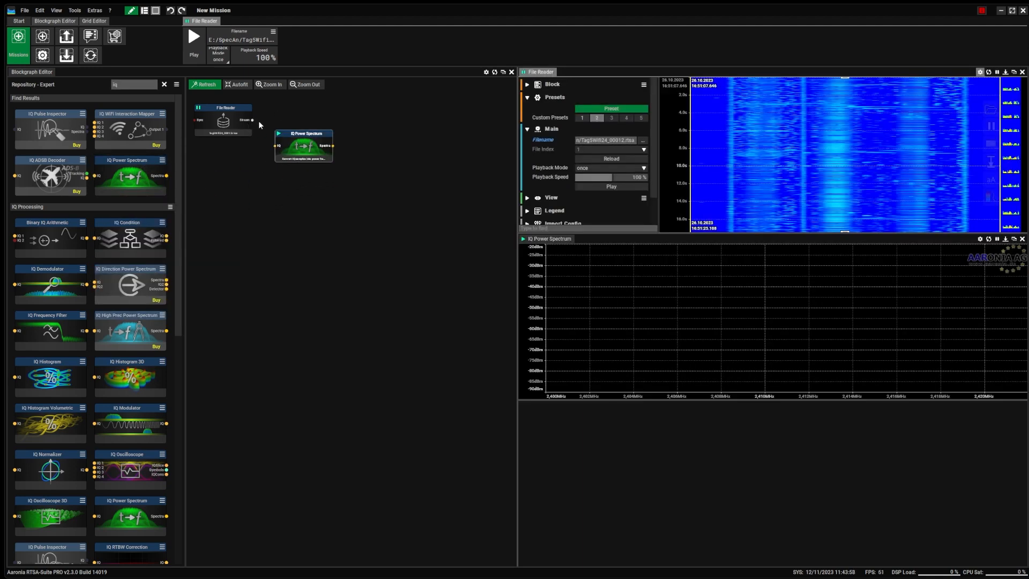
{"action": "left_click_drag", "start_coordinate": [252, 120], "coordinate": [277, 146]}
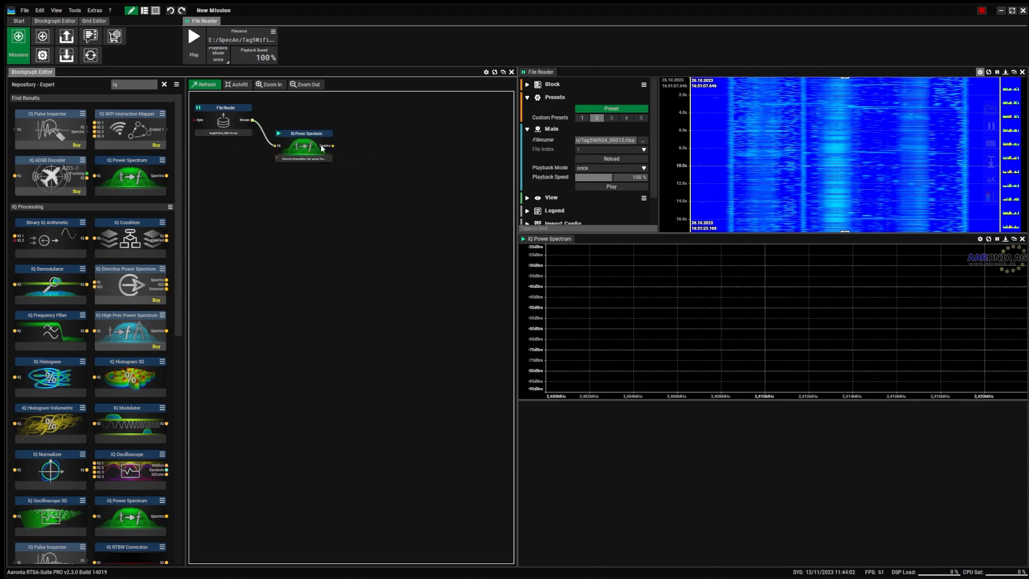
{"action": "left_click", "coordinate": [274, 86]}
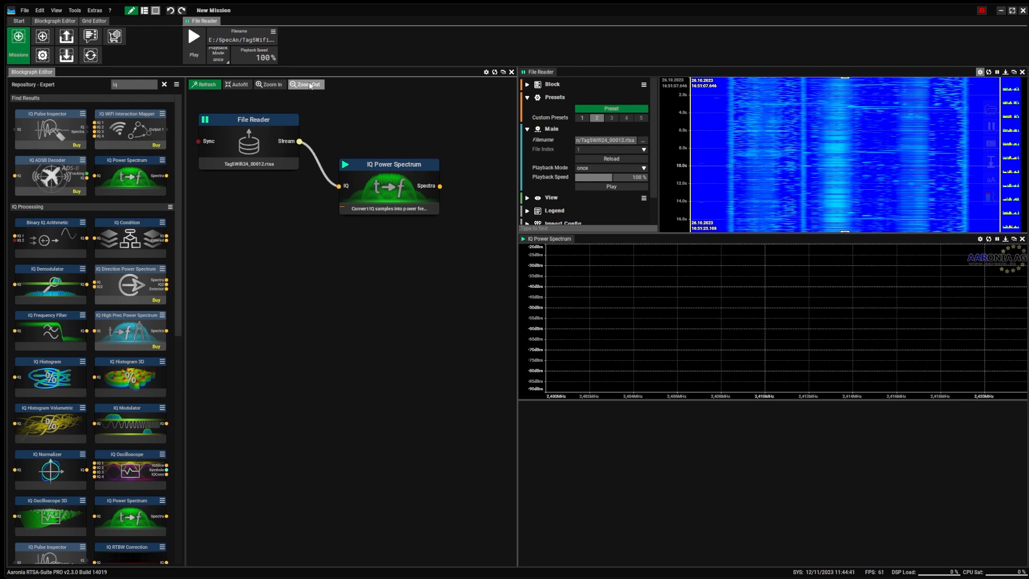
- Show the IQ Power Spectrum settings, widen their area and examine the main FFT parameters, including the FFT window choices
{"action": "left_click", "coordinate": [565, 241]}
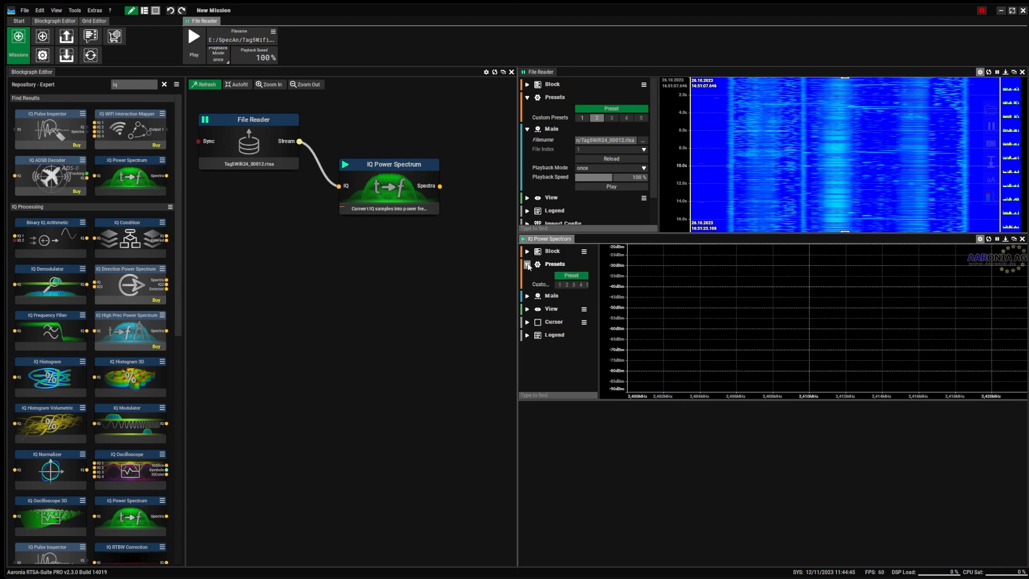
{"action": "left_click_drag", "start_coordinate": [601, 273], "coordinate": [657, 276]}
{"action": "left_click", "coordinate": [527, 277]}
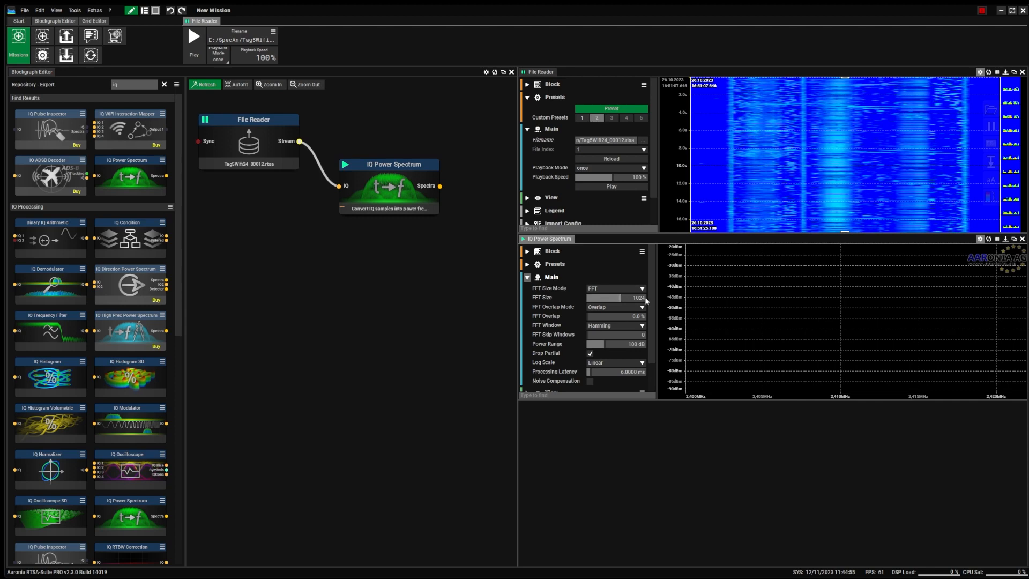
{"action": "left_click", "coordinate": [619, 325]}
{"action": "mouse_move", "coordinate": [644, 350]}
{"action": "left_mouse_down"}
{"action": "mouse_move", "coordinate": [645, 381]}
{"action": "mouse_move", "coordinate": [644, 346]}
{"action": "left_mouse_up"}
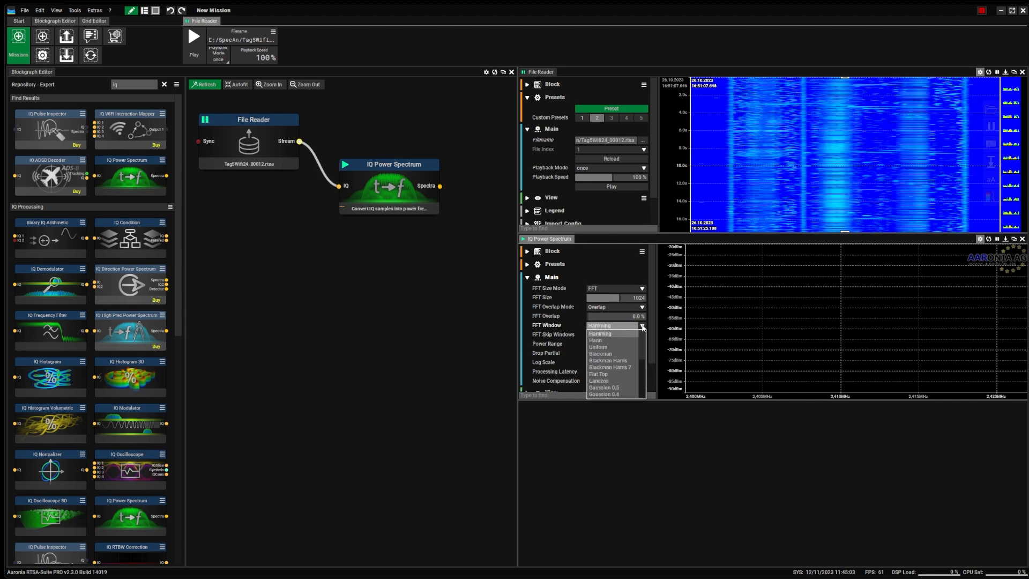
{"action": "left_click", "coordinate": [642, 326]}
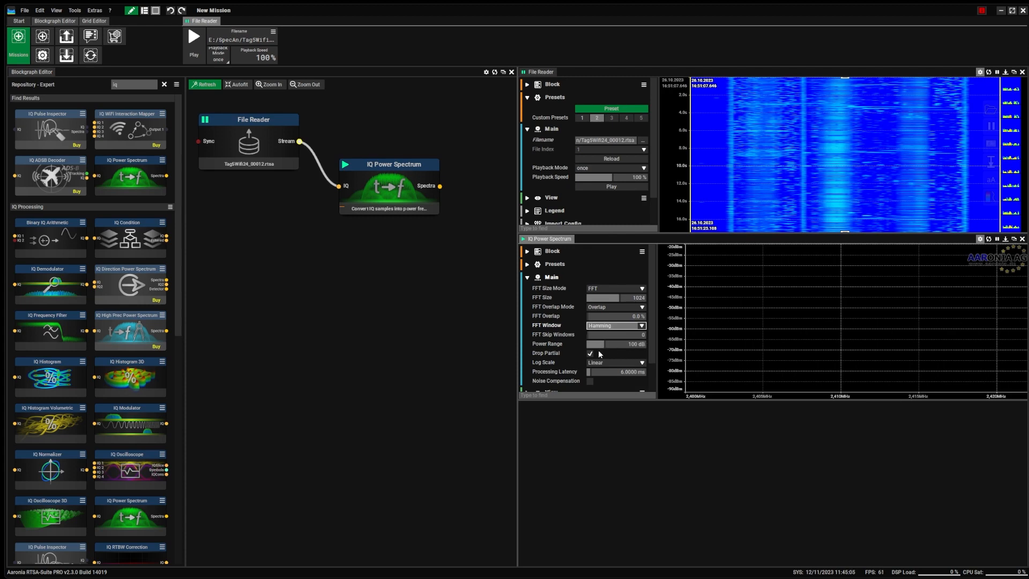
{"action": "scroll", "coordinate": [616, 343], "scroll_direction": "down", "scroll_amount": 2}
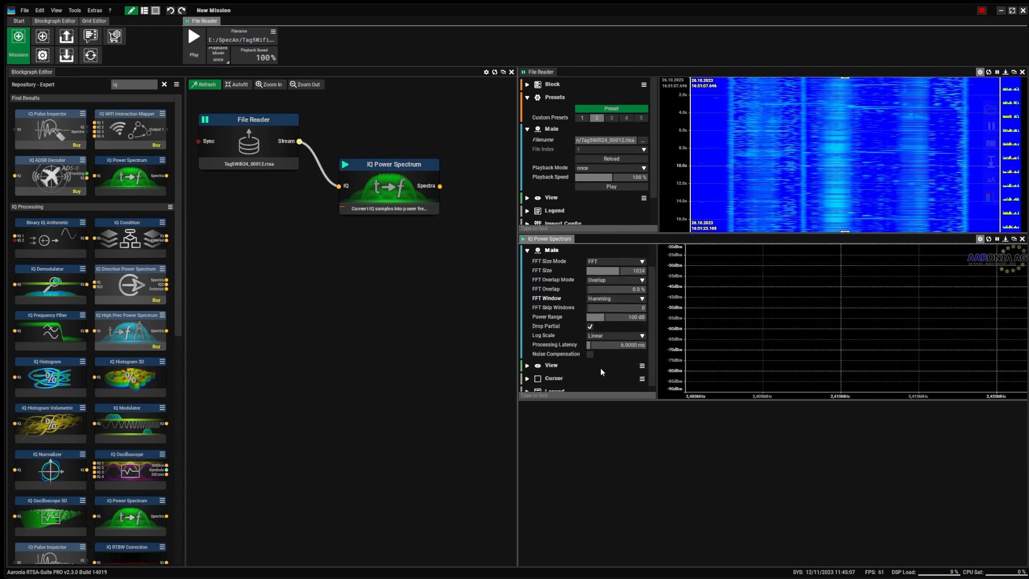
{"action": "scroll", "coordinate": [608, 339], "scroll_direction": "down", "scroll_amount": 1}
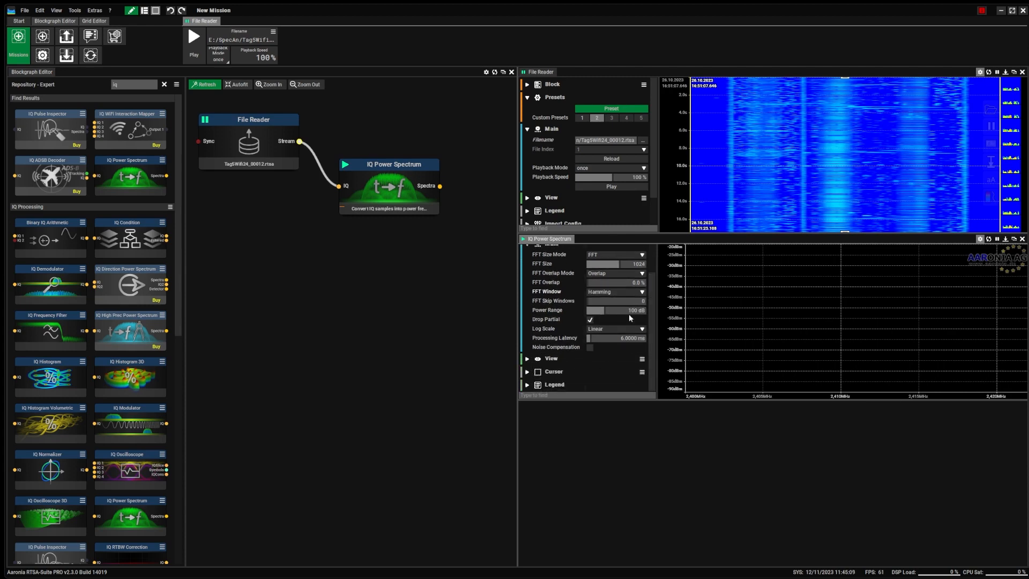
- Examine the IQ Power Spectrum's custom presets and block configuration options, and collapse its Presets and Main sections
{"action": "scroll", "coordinate": [652, 313], "scroll_direction": "up", "scroll_amount": 3}
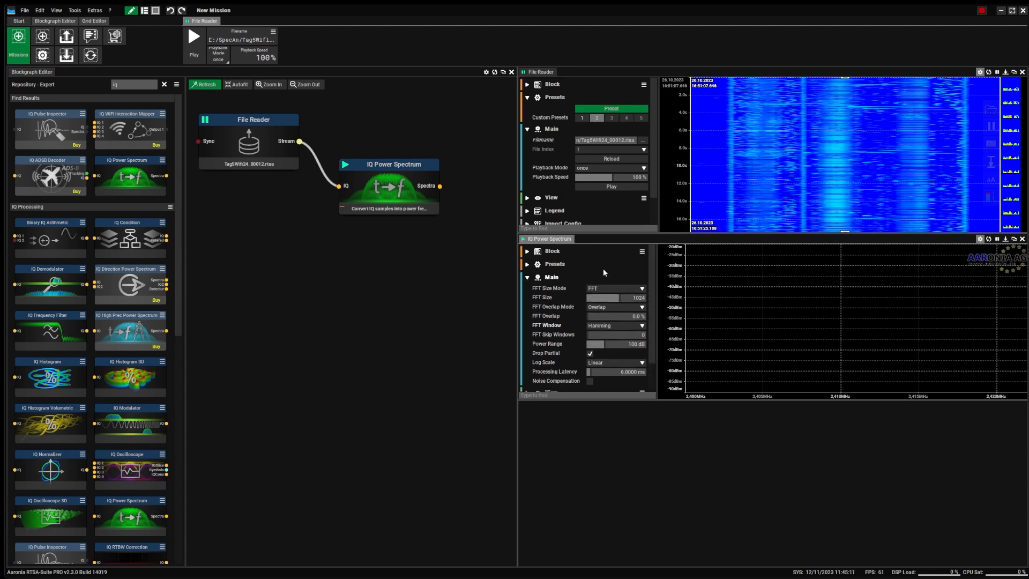
{"action": "left_click", "coordinate": [540, 268]}
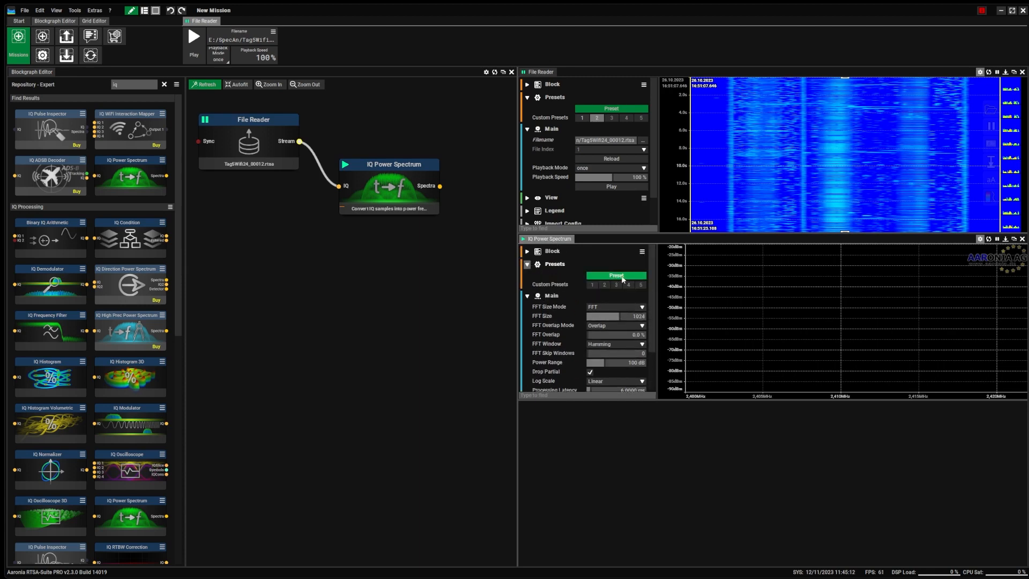
{"action": "left_click", "coordinate": [642, 252]}
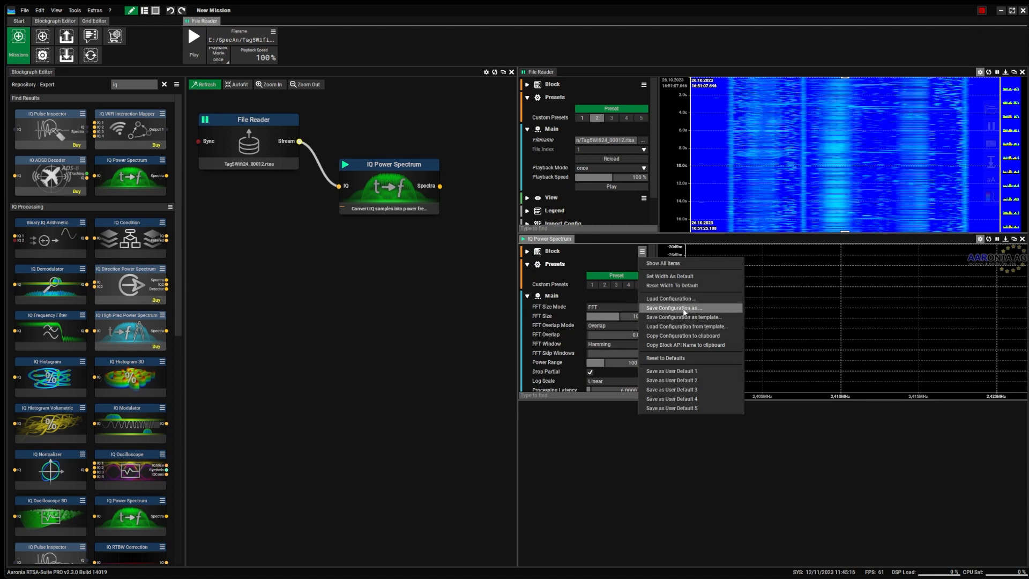
{"action": "left_click", "coordinate": [611, 252]}
{"action": "left_click", "coordinate": [528, 265]}
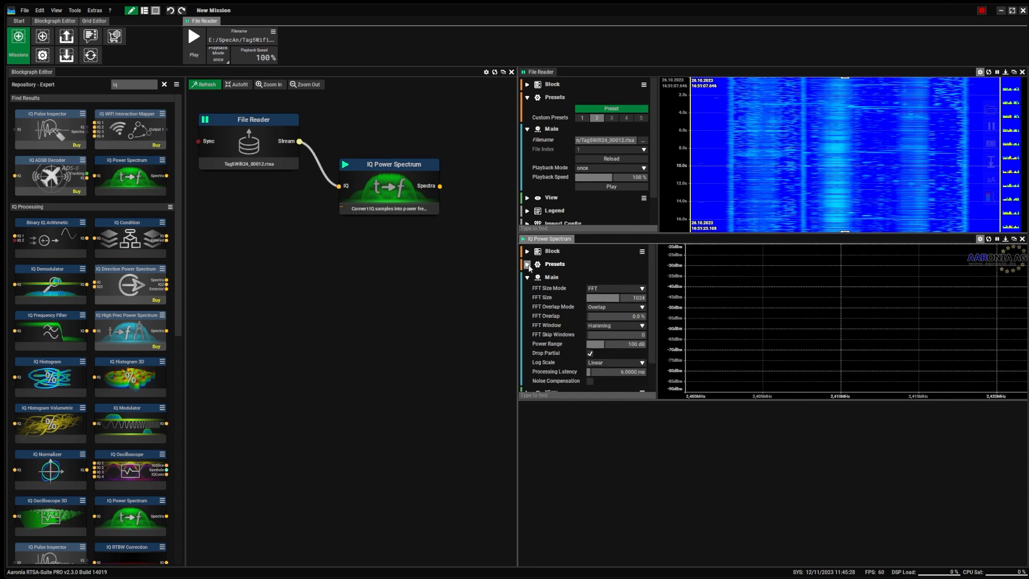
{"action": "left_click", "coordinate": [527, 277]}
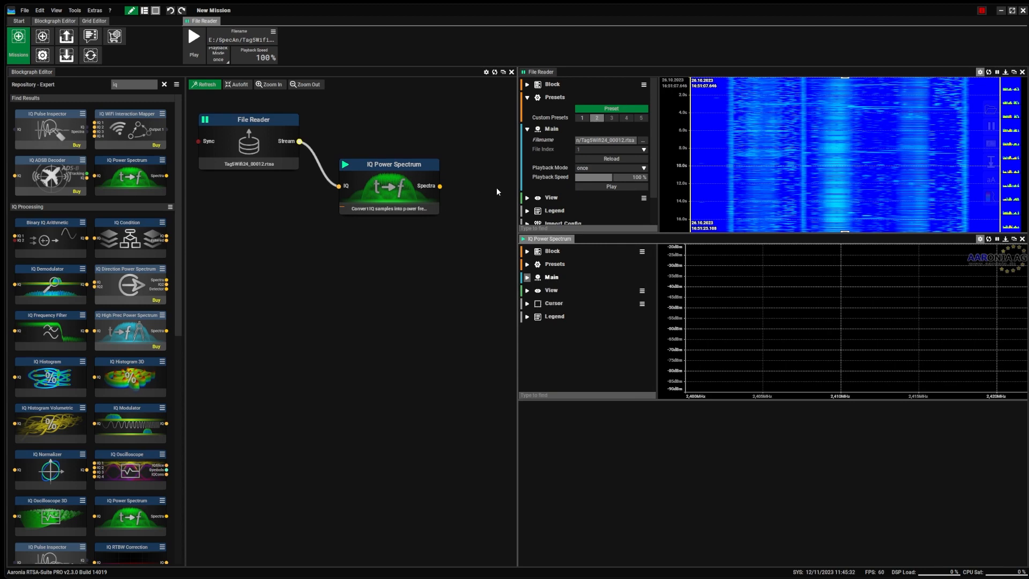
- Find the Spectrum block with the search "spect", add it beside IQ Power Spectrum and connect the Spectra output to its Spectra 1 input
{"action": "left_click_drag", "start_coordinate": [519, 192], "coordinate": [542, 193]}
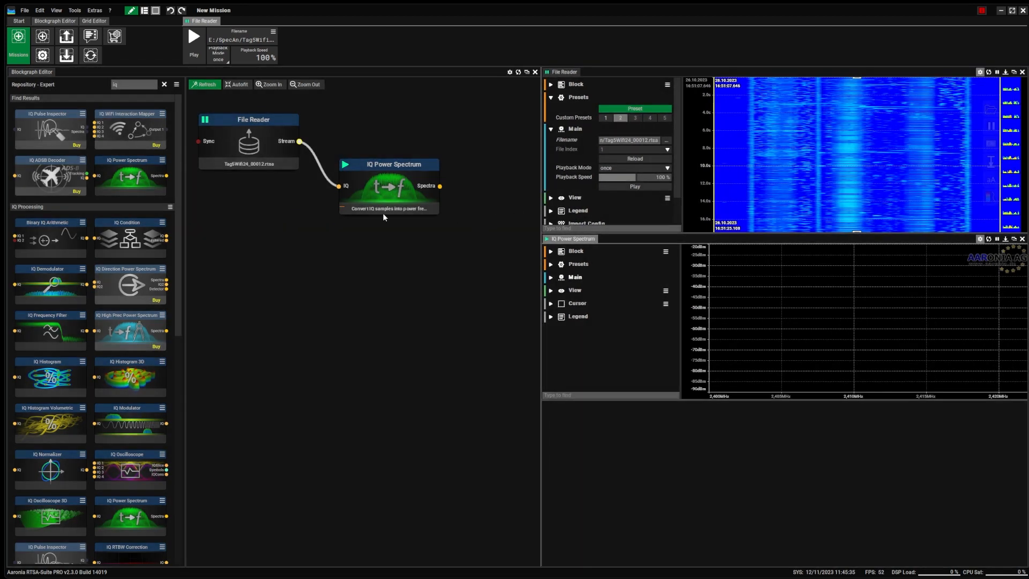
{"action": "left_click", "coordinate": [304, 85]}
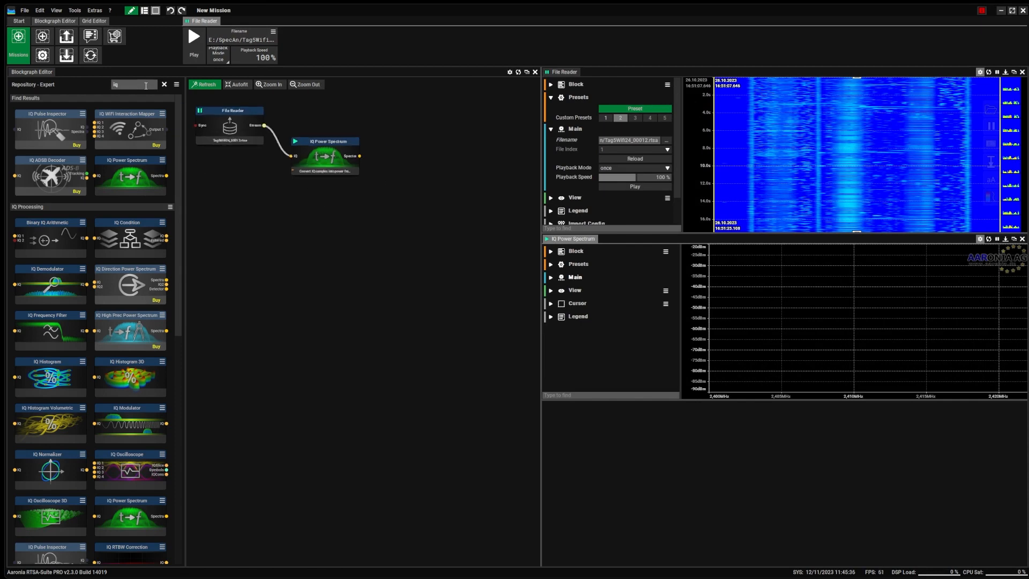
{"action": "type", "text": "spet"}
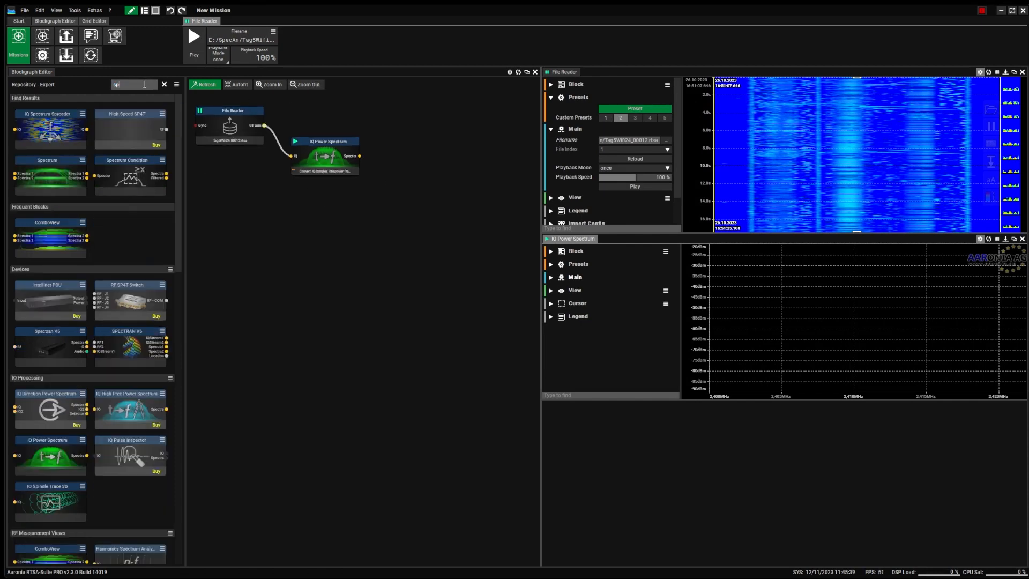
{"action": "key", "text": "BackSpace"}
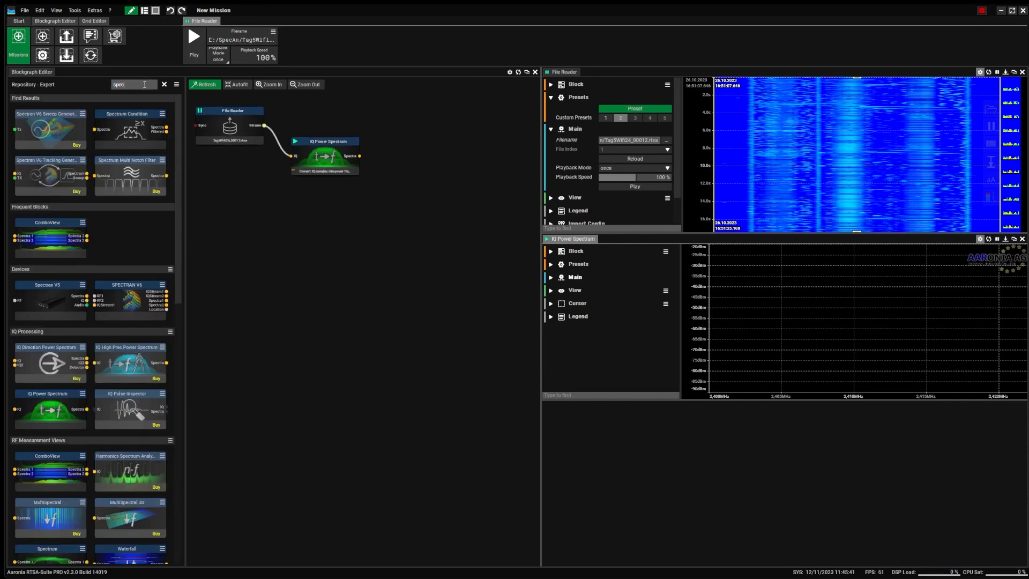
{"action": "type", "text": "ct"}
{"action": "scroll", "coordinate": [134, 343], "scroll_direction": "down", "scroll_amount": 3}
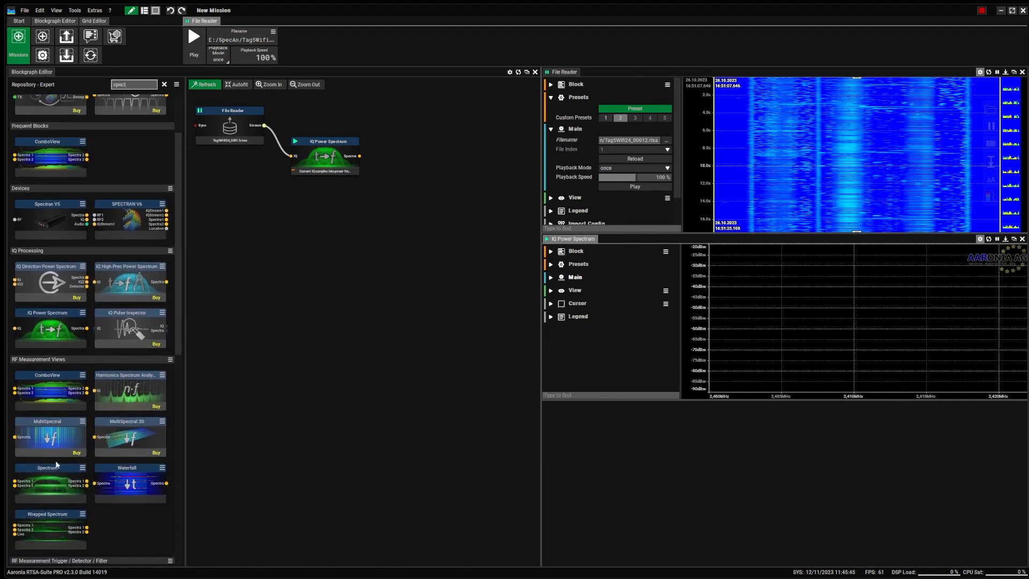
{"action": "mouse_move", "coordinate": [54, 484]}
{"action": "left_click_drag", "start_coordinate": [51, 491], "coordinate": [387, 160]}
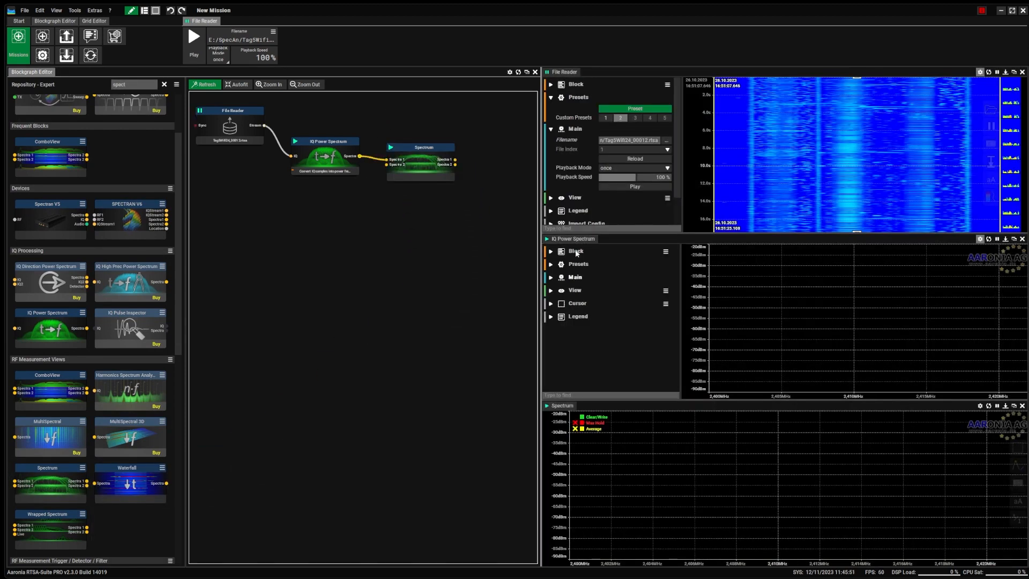
- Widen the view area, dock Spectrum in a tab group with File Reader and fill the remaining height with IQ Power Spectrum below
{"action": "left_click_drag", "start_coordinate": [540, 343], "coordinate": [453, 342]}
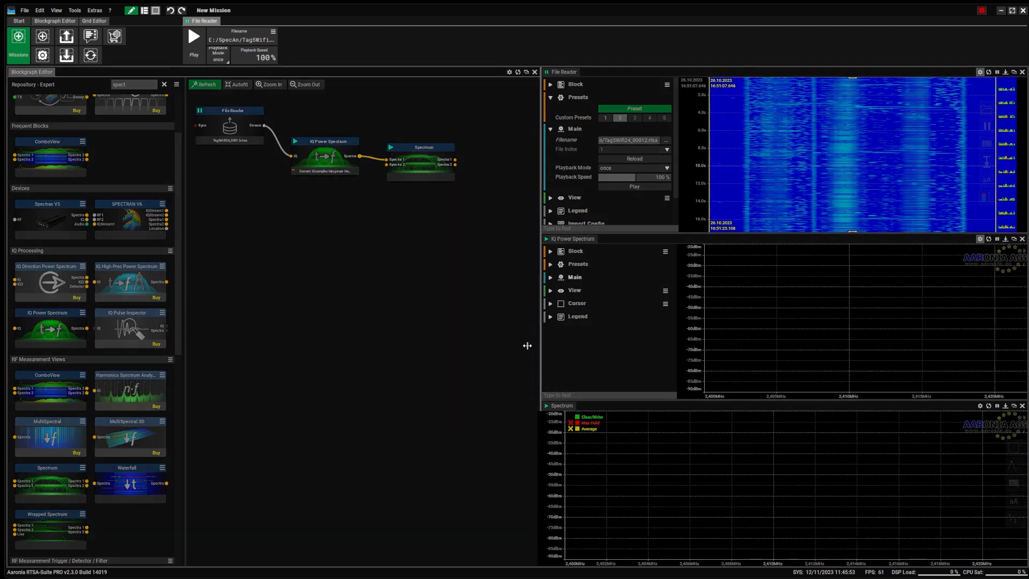
{"action": "left_click_drag", "start_coordinate": [474, 406], "coordinate": [751, 148]}
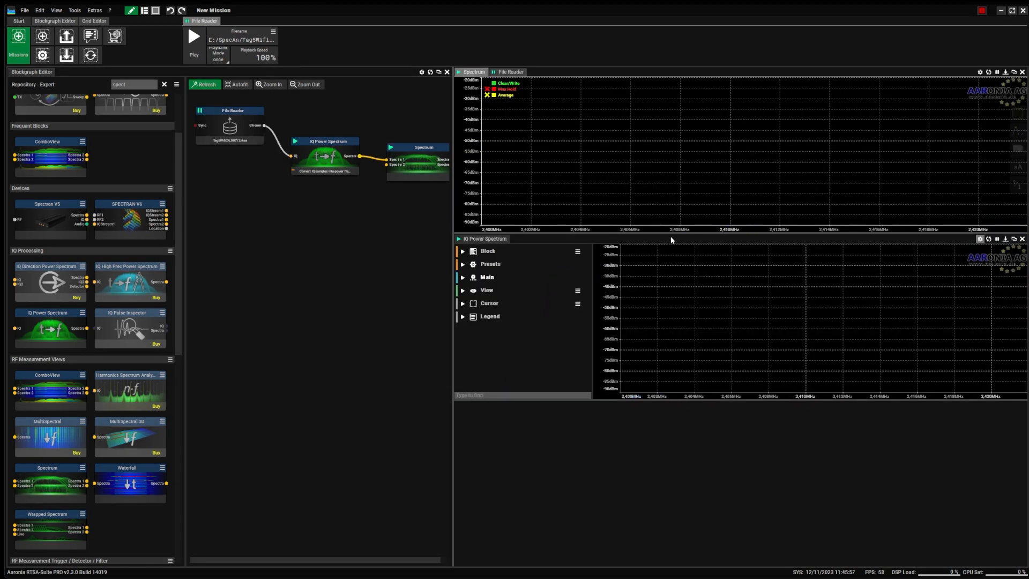
{"action": "left_click_drag", "start_coordinate": [673, 233], "coordinate": [675, 272]}
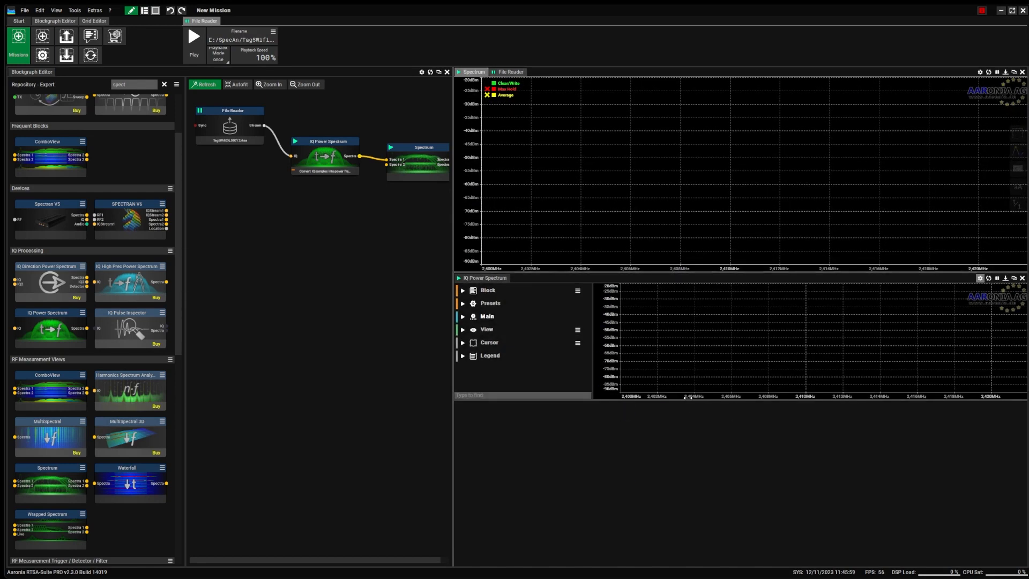
{"action": "left_click_drag", "start_coordinate": [688, 400], "coordinate": [688, 425]}
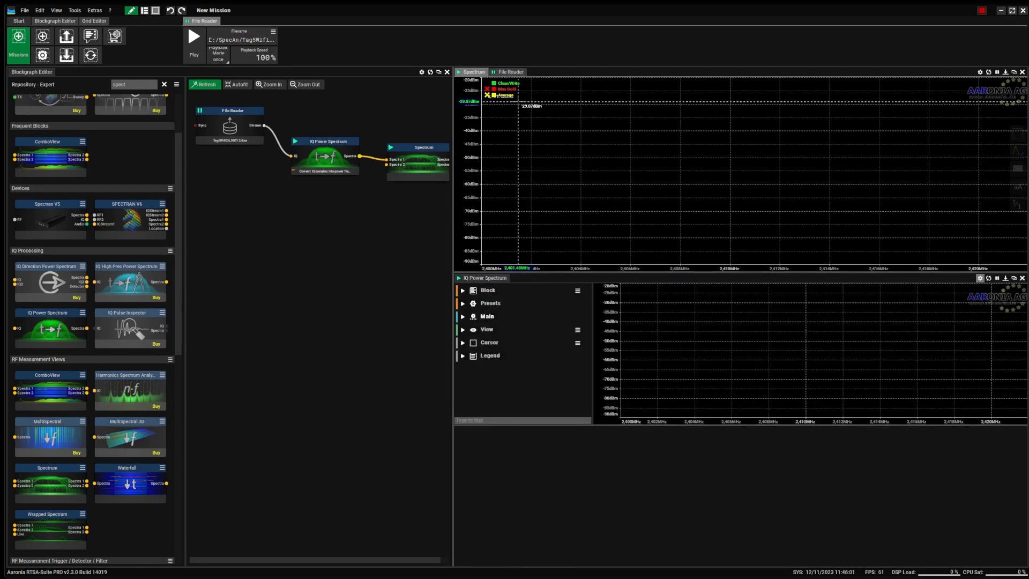
{"action": "left_click", "coordinate": [509, 75]}
{"action": "left_click_drag", "start_coordinate": [472, 72], "coordinate": [624, 499]}
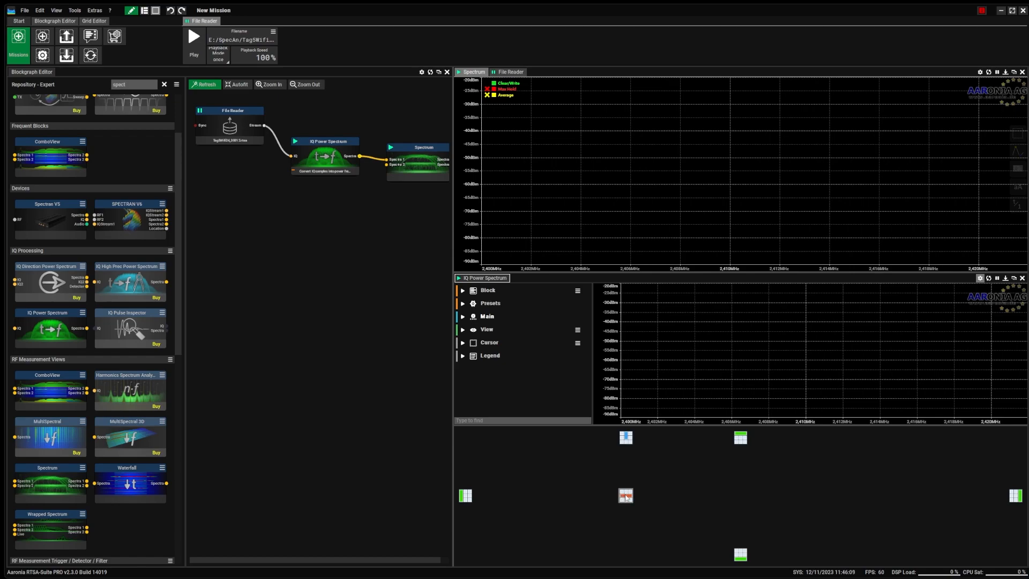
{"action": "left_click_drag", "start_coordinate": [626, 498], "coordinate": [625, 498]}
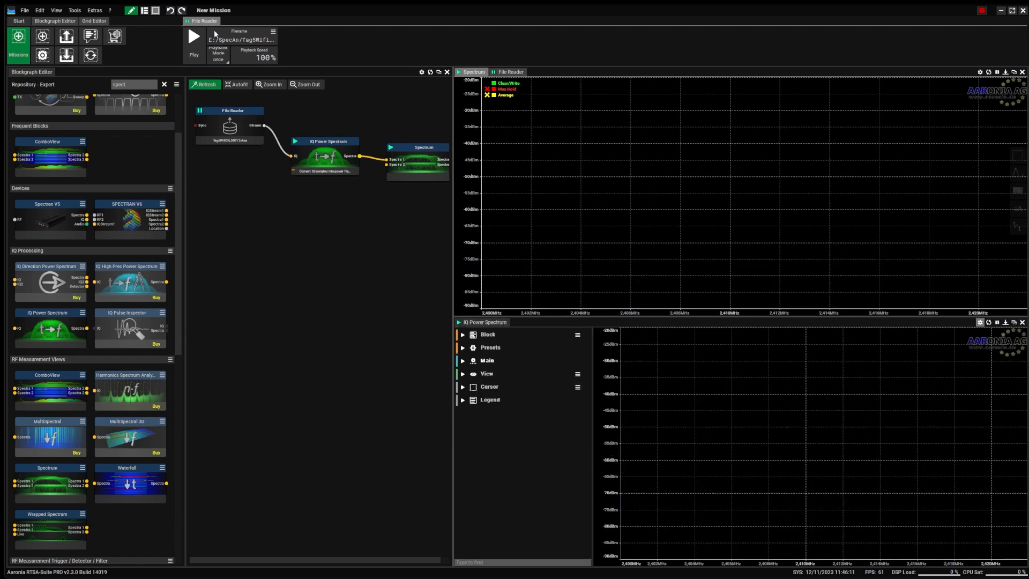
- Play the recording, widen the measurement views slightly and stop the playback
{"action": "left_click", "coordinate": [194, 42]}
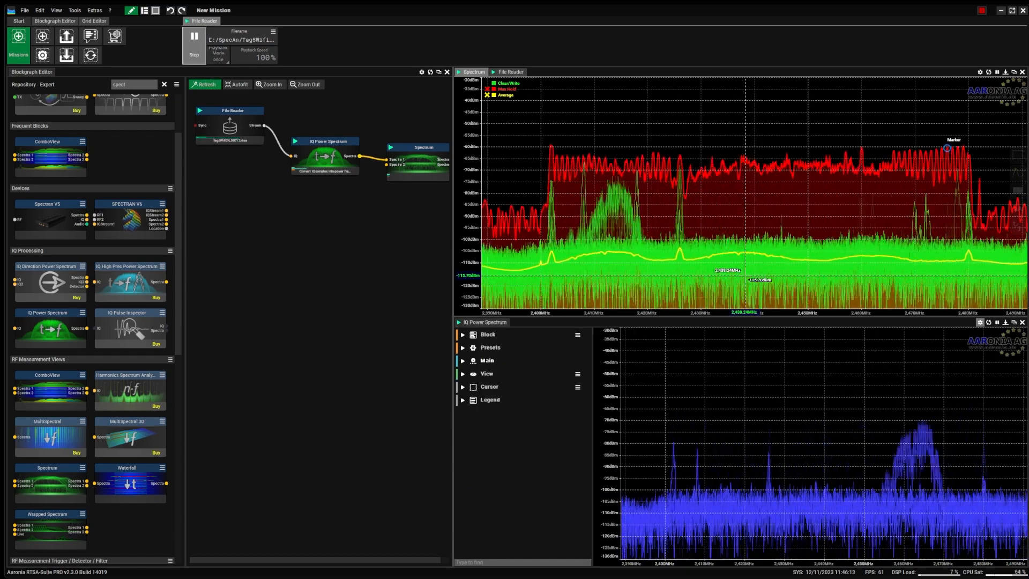
{"action": "left_click_drag", "start_coordinate": [453, 213], "coordinate": [432, 217]}
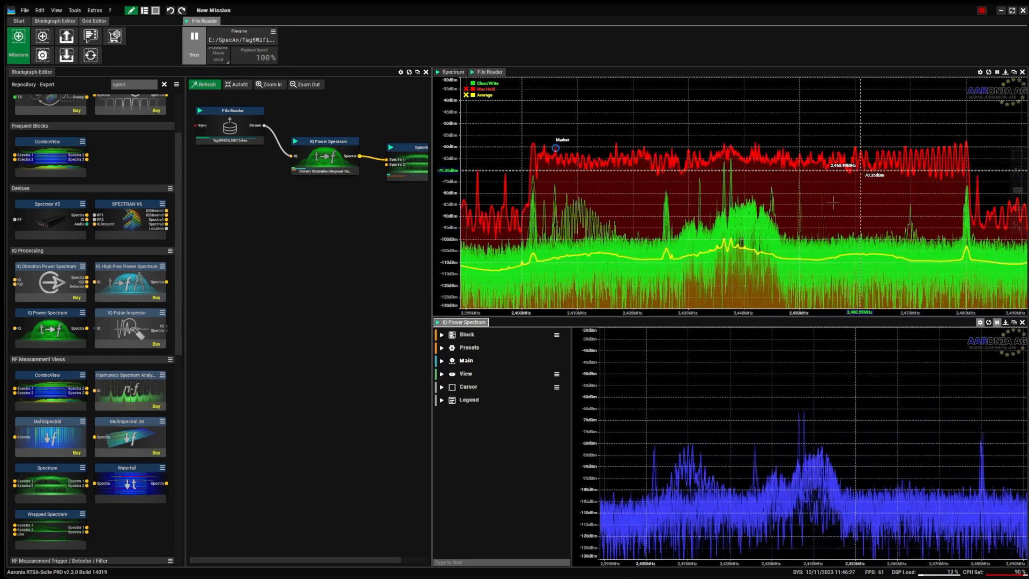
{"action": "key", "text": "space"}
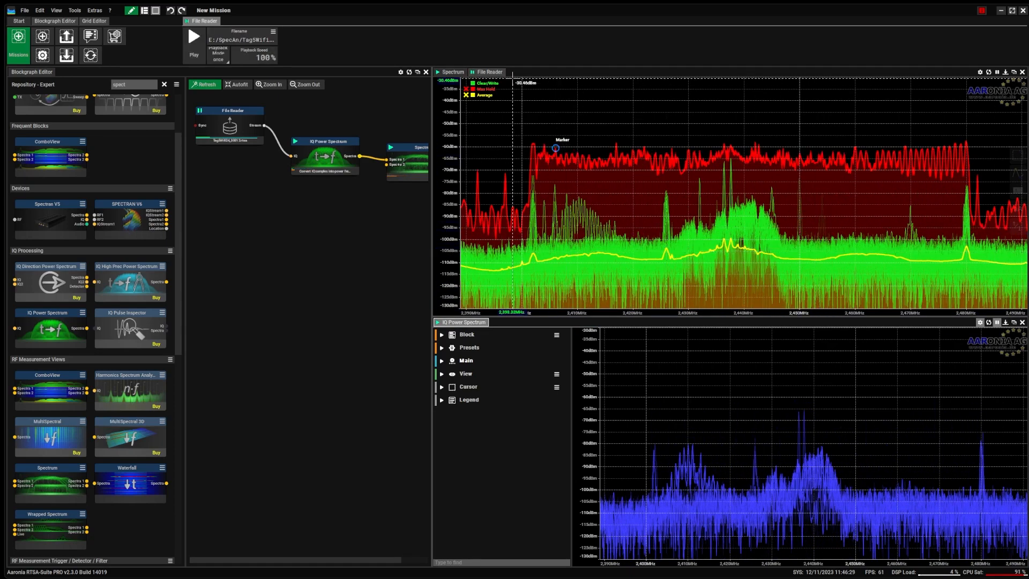
- Toggle the Clear/Write and Average traces off and on in the Spectrum view and clear the Max Hold trace
{"action": "left_click", "coordinate": [480, 85]}
{"action": "left_click", "coordinate": [480, 85]}
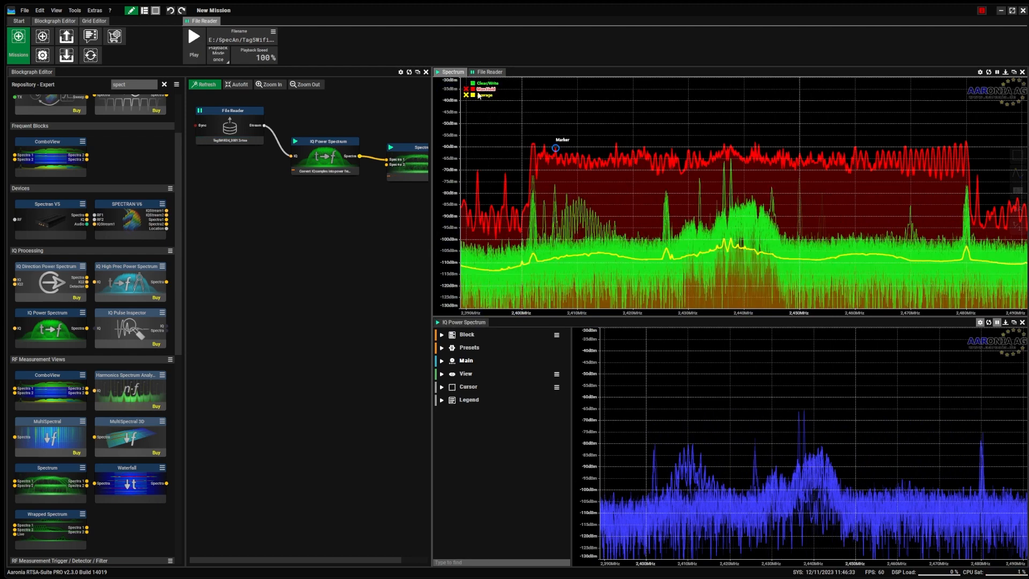
{"action": "left_click", "coordinate": [473, 97]}
{"action": "left_click", "coordinate": [473, 97]}
{"action": "right_click", "coordinate": [482, 91]}
{"action": "left_click", "coordinate": [509, 123]}
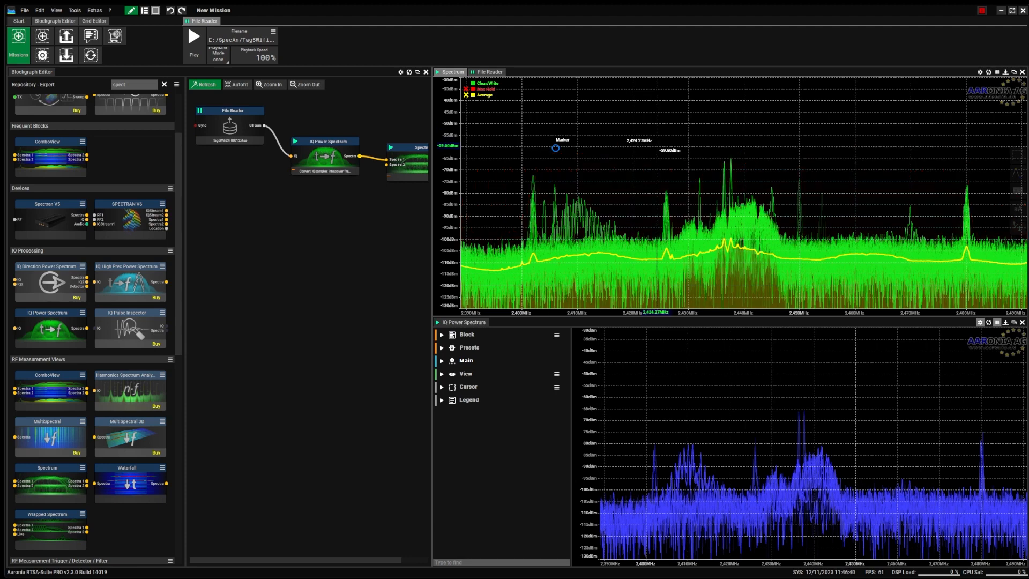
- Resume the paused IQ Power Spectrum view and replay the recording for a few seconds before stopping it
{"action": "left_click", "coordinate": [997, 323]}
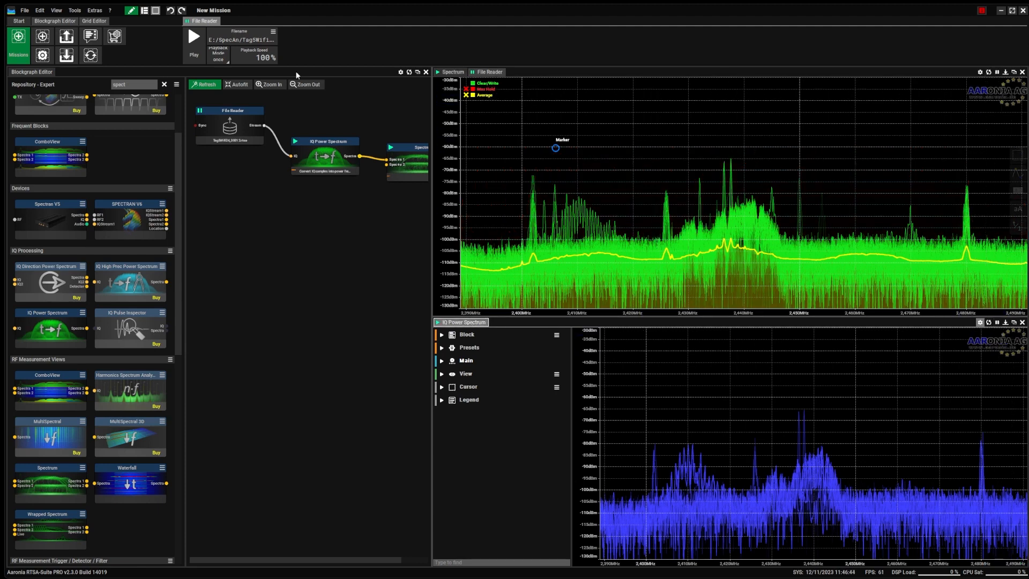
{"action": "left_click", "coordinate": [196, 47]}
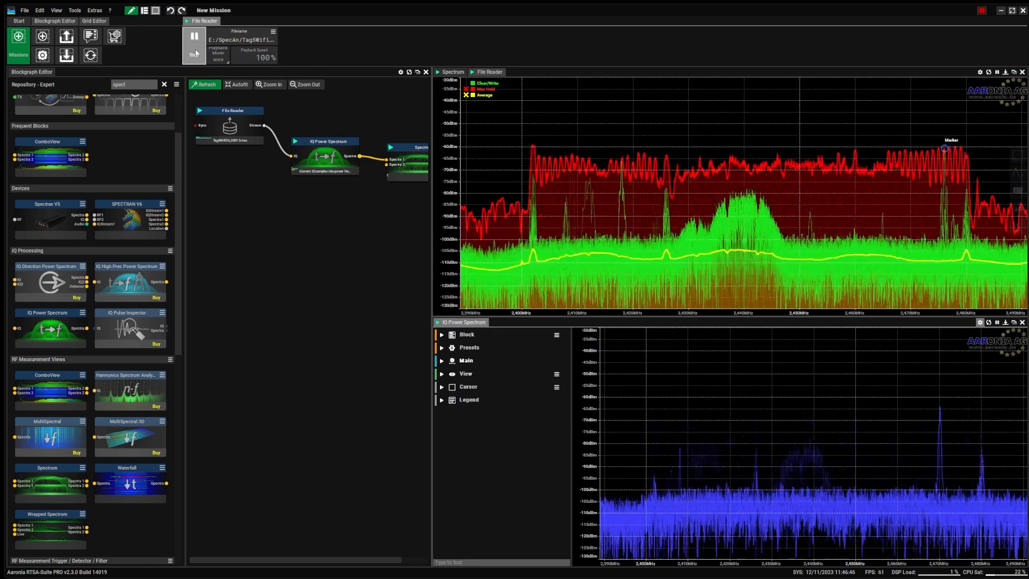
{"action": "left_click", "coordinate": [195, 56]}
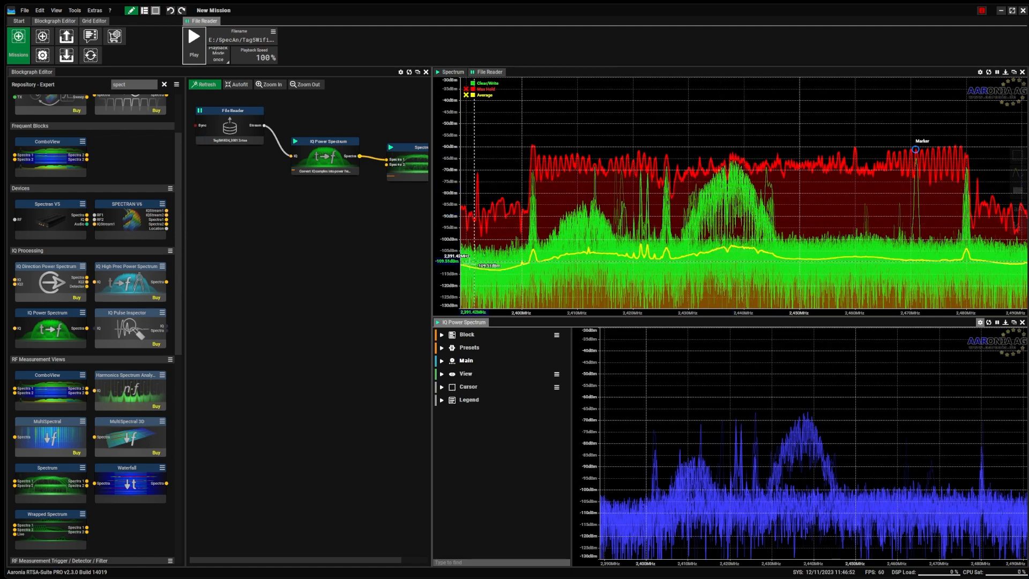
- Shift the Spectrum view's level axis and zoom in and out to inspect the signal around 2,440 MHz
{"action": "left_click_drag", "start_coordinate": [450, 259], "coordinate": [449, 287]}
{"action": "scroll", "coordinate": [738, 270], "scroll_direction": "up", "scroll_amount": 5}
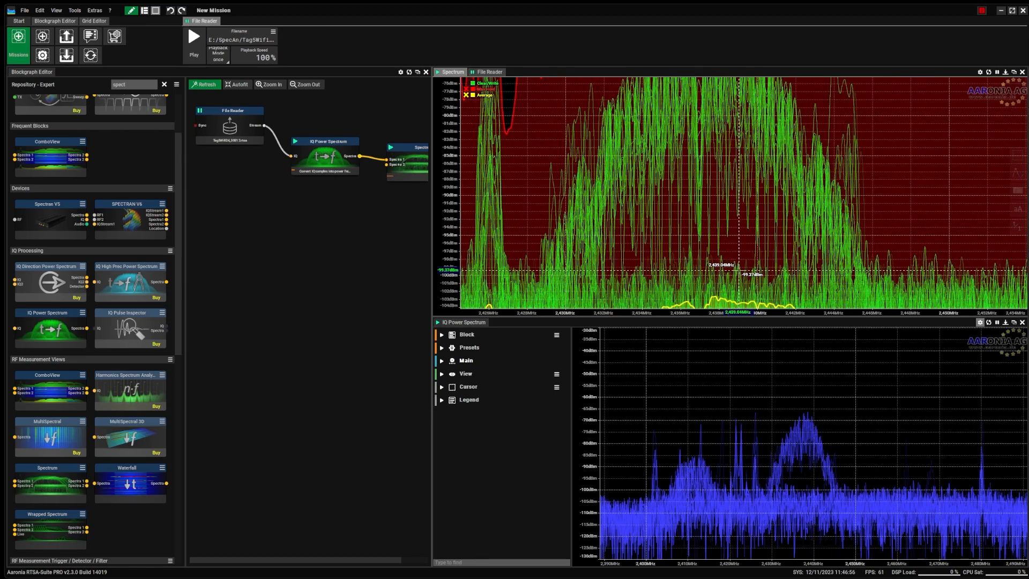
{"action": "scroll", "coordinate": [738, 270], "scroll_direction": "down", "scroll_amount": 2}
{"action": "scroll", "coordinate": [481, 261], "scroll_direction": "down", "scroll_amount": 2}
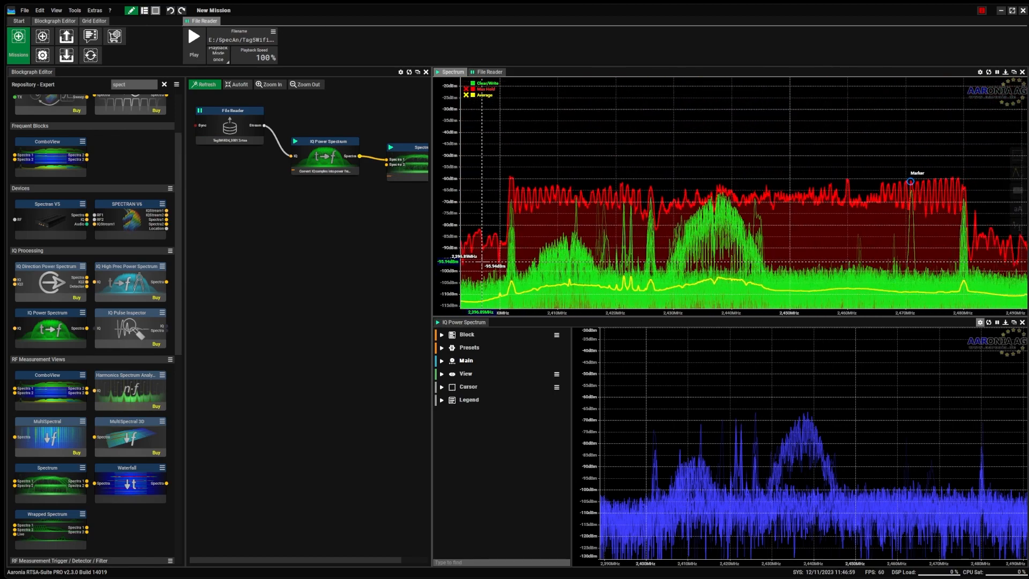
- Show the Spectrum block's settings, widen their area and examine the trace types that can be added and the Traces section
{"action": "left_click", "coordinate": [452, 73]}
{"action": "scroll", "coordinate": [515, 160], "scroll_direction": "down", "scroll_amount": 1}
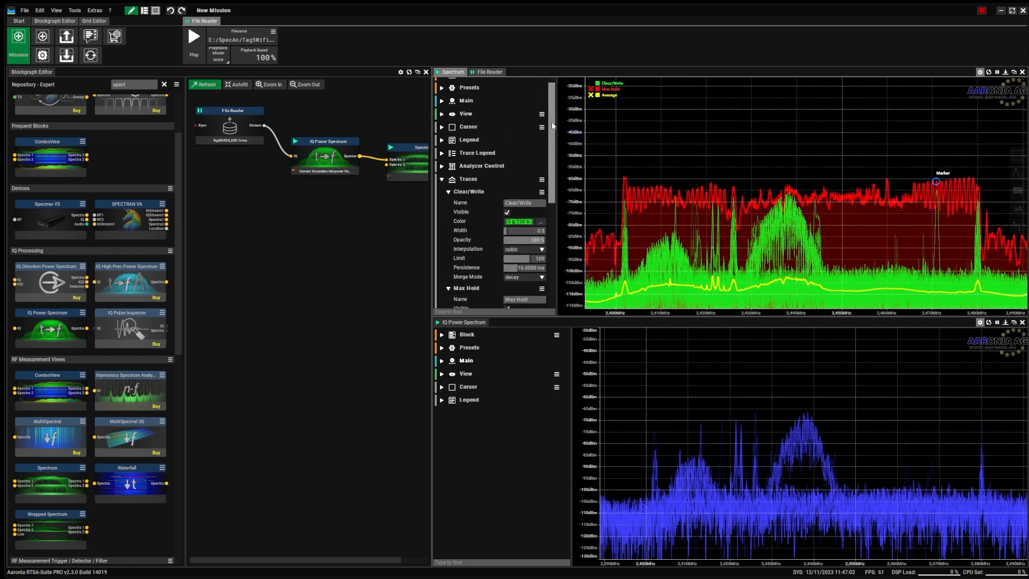
{"action": "left_click_drag", "start_coordinate": [558, 137], "coordinate": [571, 138]}
{"action": "right_click", "coordinate": [742, 151]}
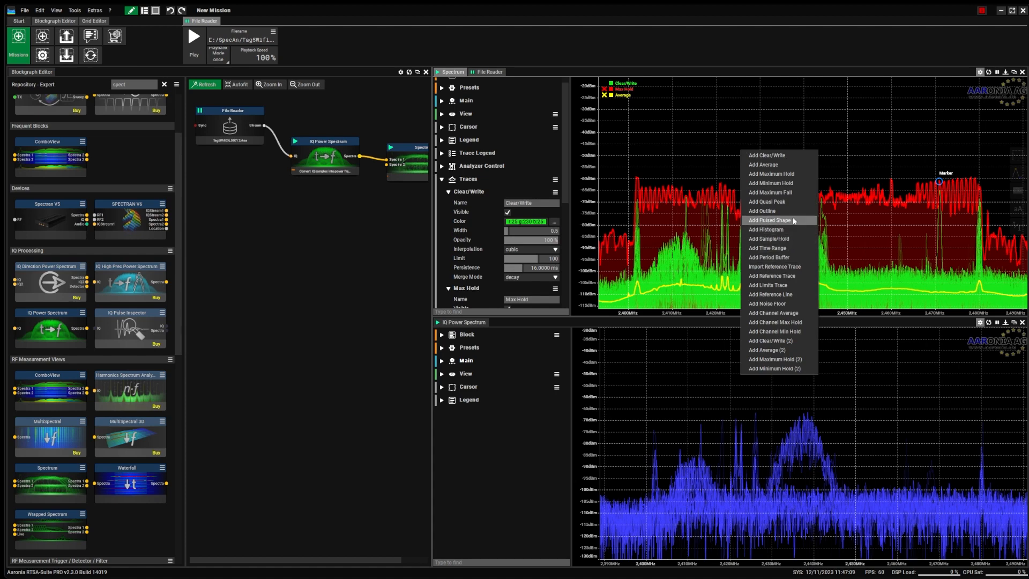
{"action": "left_click", "coordinate": [572, 183]}
{"action": "left_click_drag", "start_coordinate": [571, 183], "coordinate": [578, 185]}
{"action": "scroll", "coordinate": [468, 197], "scroll_direction": "down", "scroll_amount": 1}
{"action": "scroll", "coordinate": [467, 197], "scroll_direction": "down", "scroll_amount": 1}
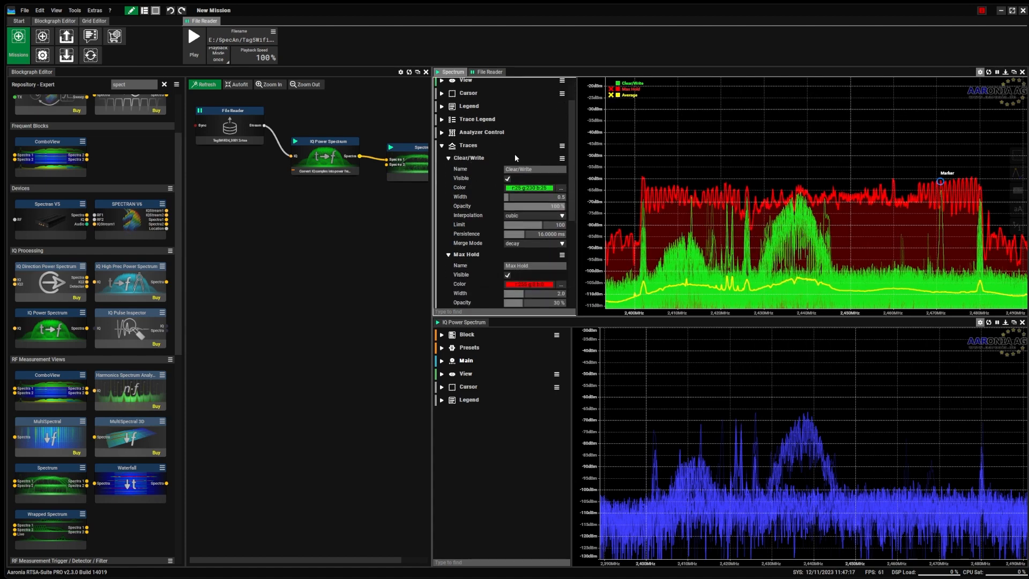
- Set the Clear/Write trace's color to r:0 g:128 b:0 and view the custom color chooser without changing the color further
{"action": "left_click", "coordinate": [527, 192]}
{"action": "left_click", "coordinate": [533, 203]}
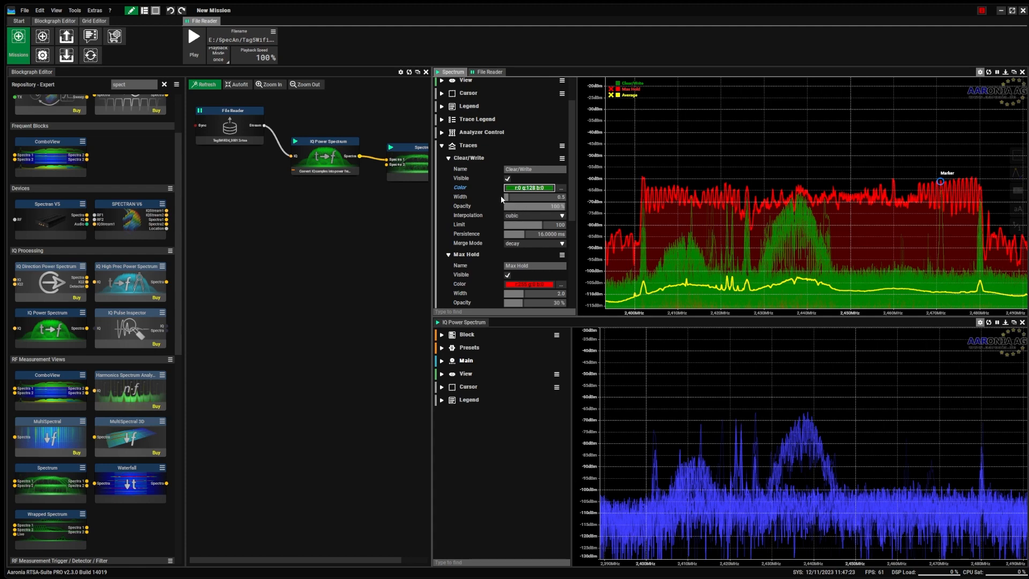
{"action": "left_click", "coordinate": [561, 188]}
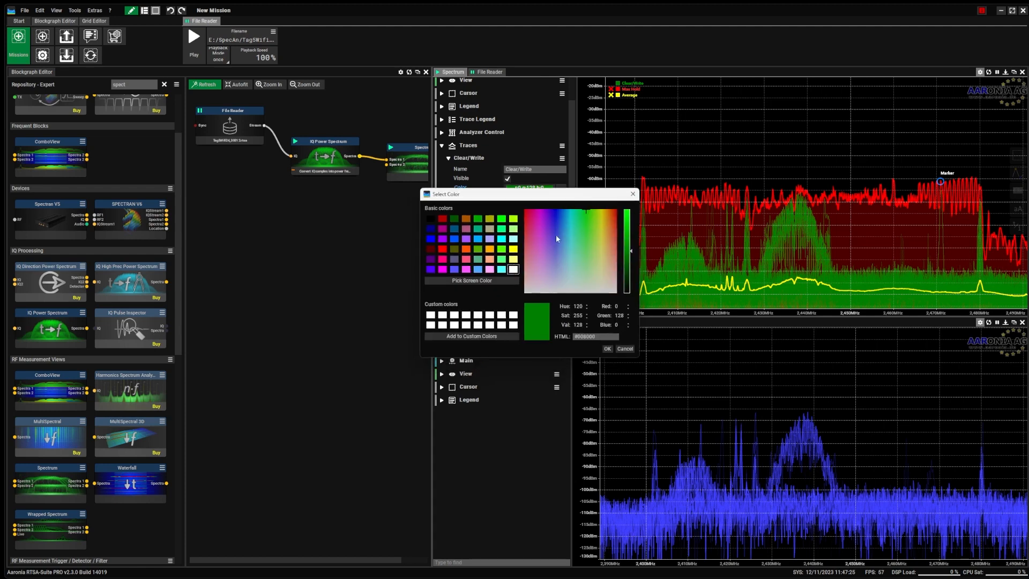
{"action": "left_click", "coordinate": [632, 195]}
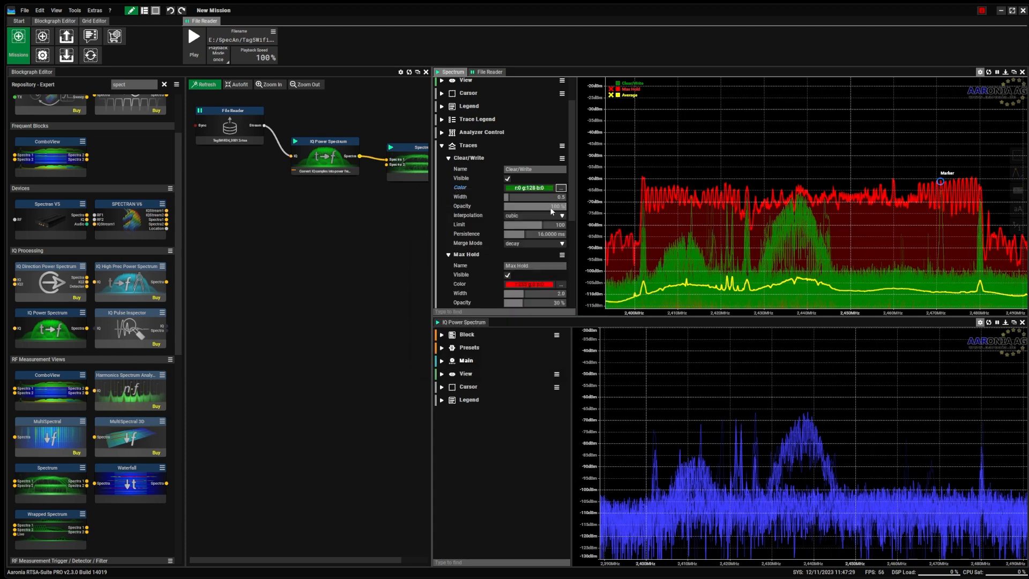
- Reduce the Clear/Write trace's opacity and line width, and view its interpolation choices while keeping cubic
{"action": "mouse_move", "coordinate": [550, 206]}
{"action": "left_mouse_down"}
{"action": "mouse_move", "coordinate": [512, 207]}
{"action": "mouse_move", "coordinate": [555, 207]}
{"action": "mouse_move", "coordinate": [535, 200]}
{"action": "left_mouse_up"}
{"action": "left_click", "coordinate": [562, 216]}
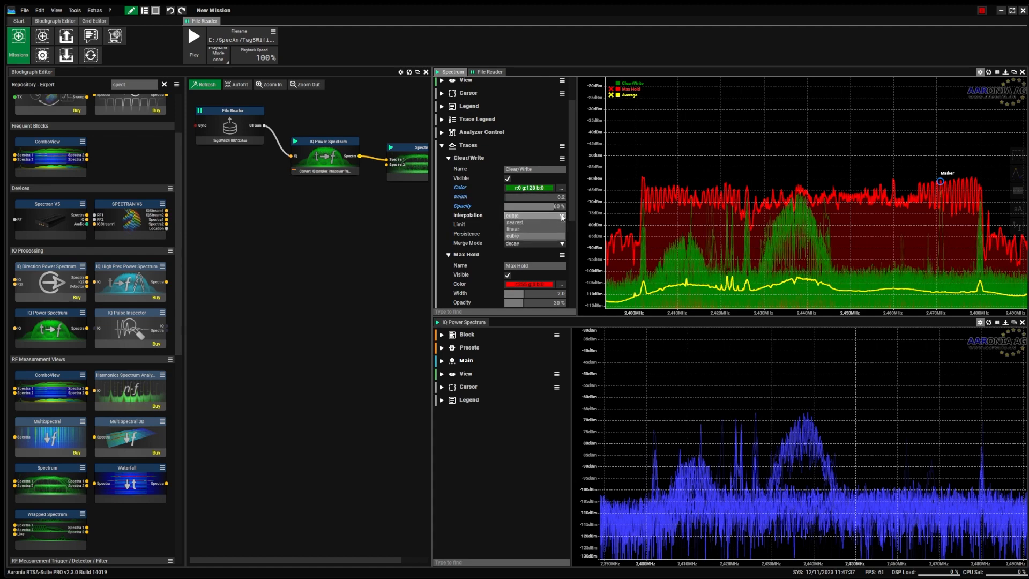
{"action": "left_click", "coordinate": [562, 216]}
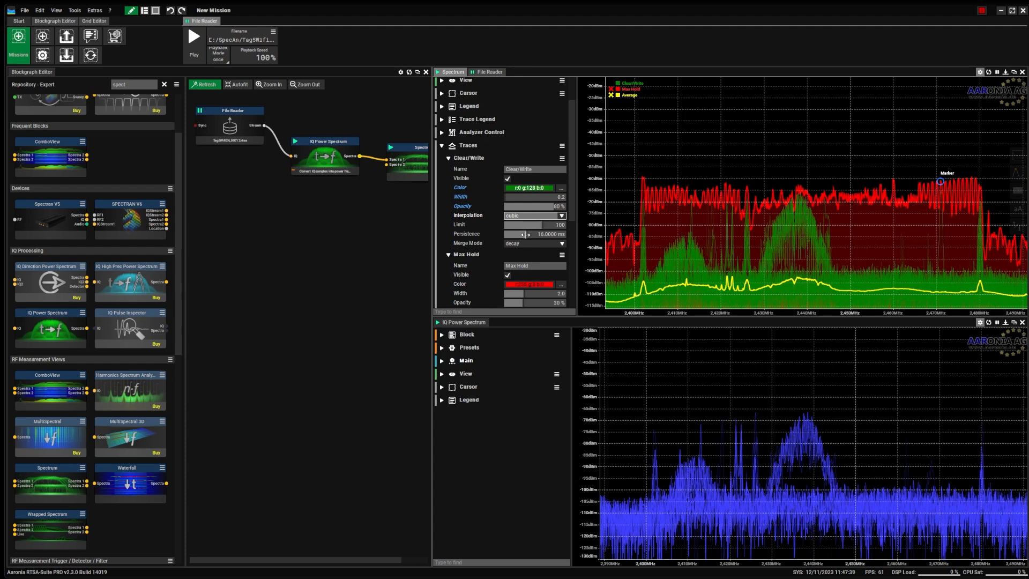
- Set the Clear/Write trace's merge mode to sum decay
{"action": "left_click", "coordinate": [563, 244]}
{"action": "left_click", "coordinate": [554, 260]}
{"action": "left_click", "coordinate": [561, 244]}
{"action": "left_click", "coordinate": [561, 249]}
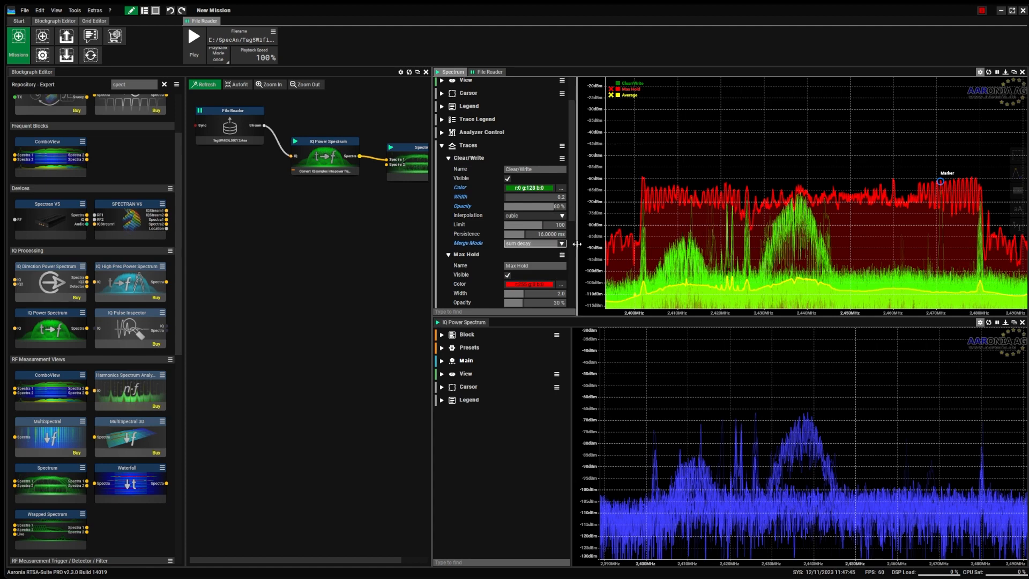
- Darken the Max Hold trace's color to r:180 g:0 b:0 and set its opacity to about 26 %
{"action": "scroll", "coordinate": [574, 211], "scroll_direction": "down", "scroll_amount": 1}
{"action": "scroll", "coordinate": [573, 211], "scroll_direction": "down", "scroll_amount": 5}
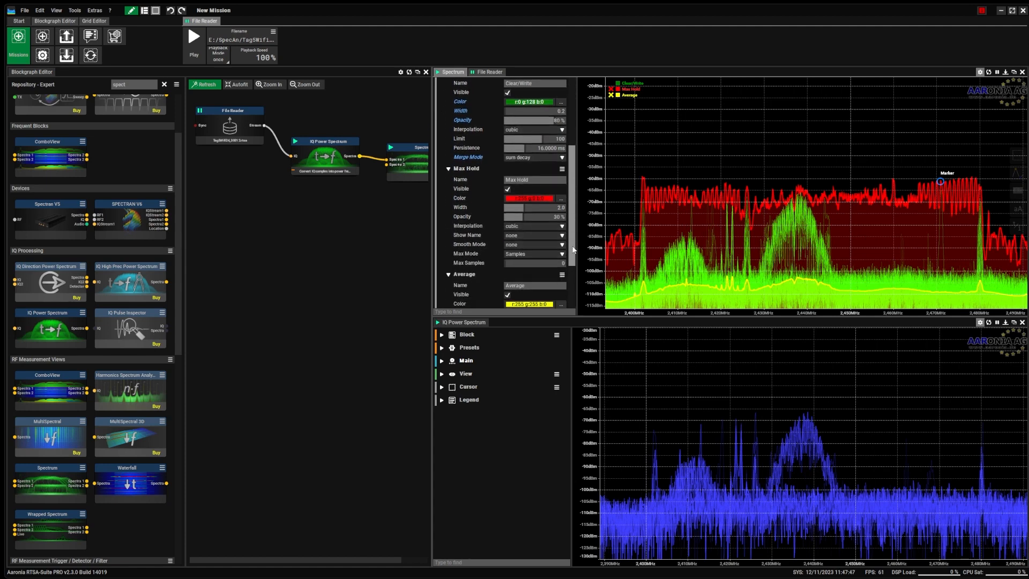
{"action": "left_click", "coordinate": [549, 201]}
{"action": "left_click", "coordinate": [561, 202]}
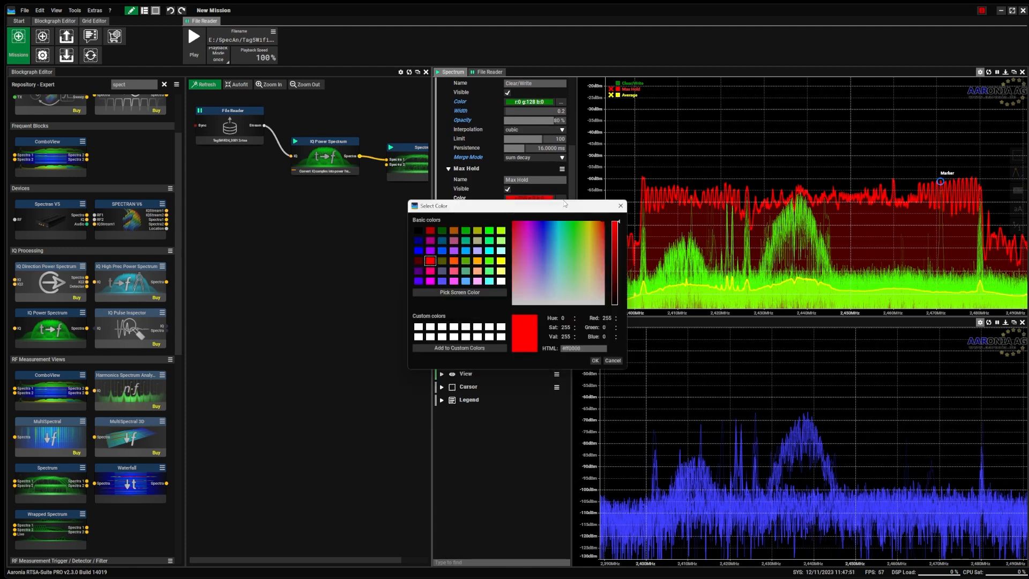
{"action": "left_click_drag", "start_coordinate": [620, 234], "coordinate": [621, 248]}
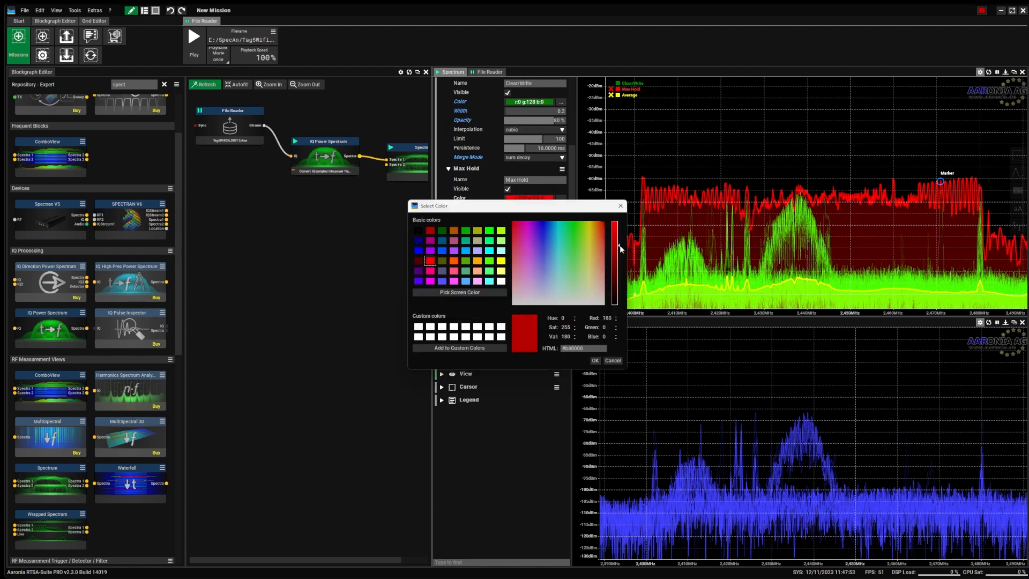
{"action": "left_click", "coordinate": [595, 361]}
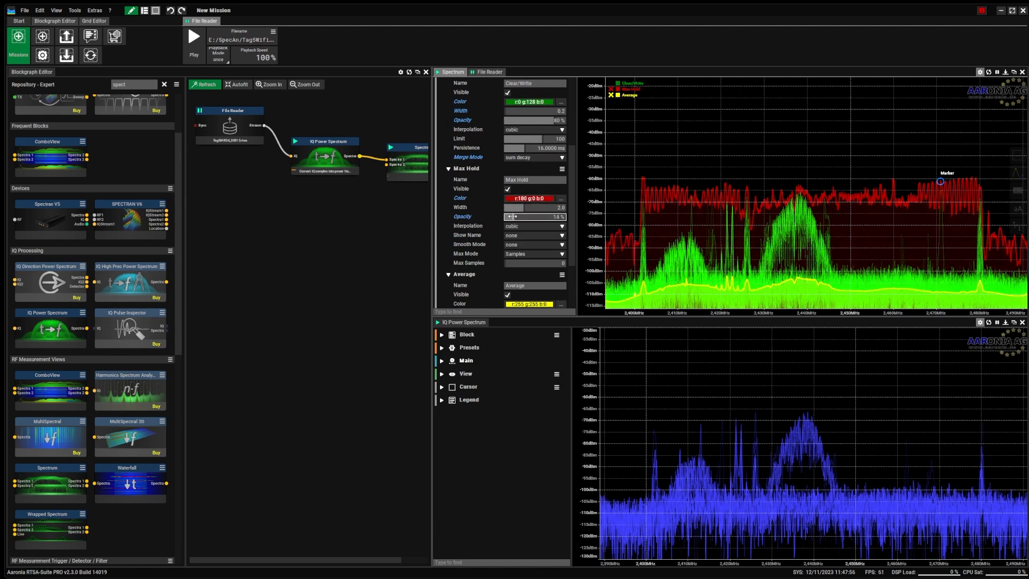
{"action": "mouse_move", "coordinate": [520, 217]}
{"action": "left_mouse_down"}
{"action": "mouse_move", "coordinate": [567, 213]}
{"action": "mouse_move", "coordinate": [520, 215]}
{"action": "left_mouse_up"}
- Try the average smooth mode on the Max Hold trace and switch it back to none
{"action": "left_click", "coordinate": [562, 245]}
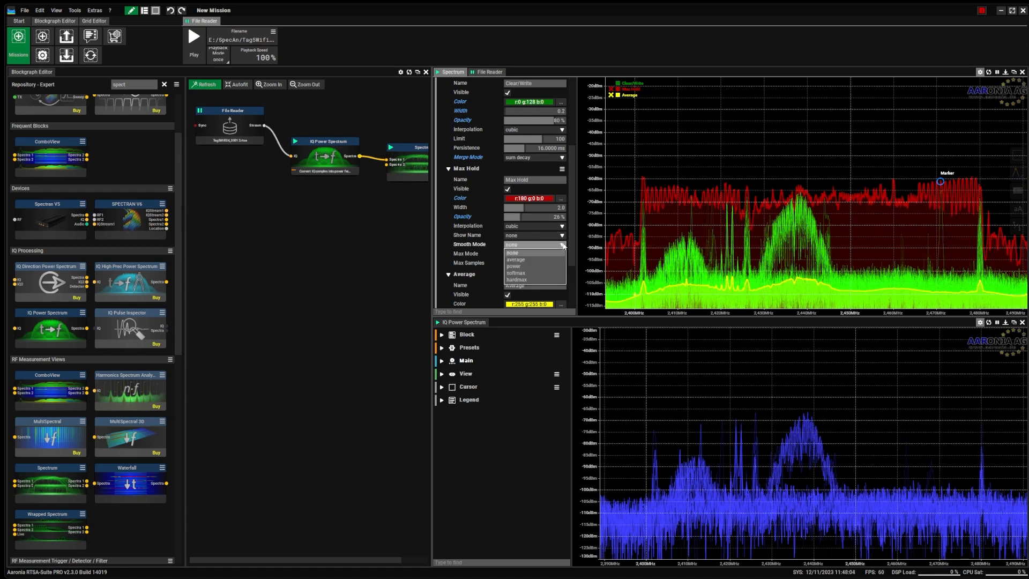
{"action": "left_click", "coordinate": [541, 261]}
{"action": "left_click", "coordinate": [561, 245]}
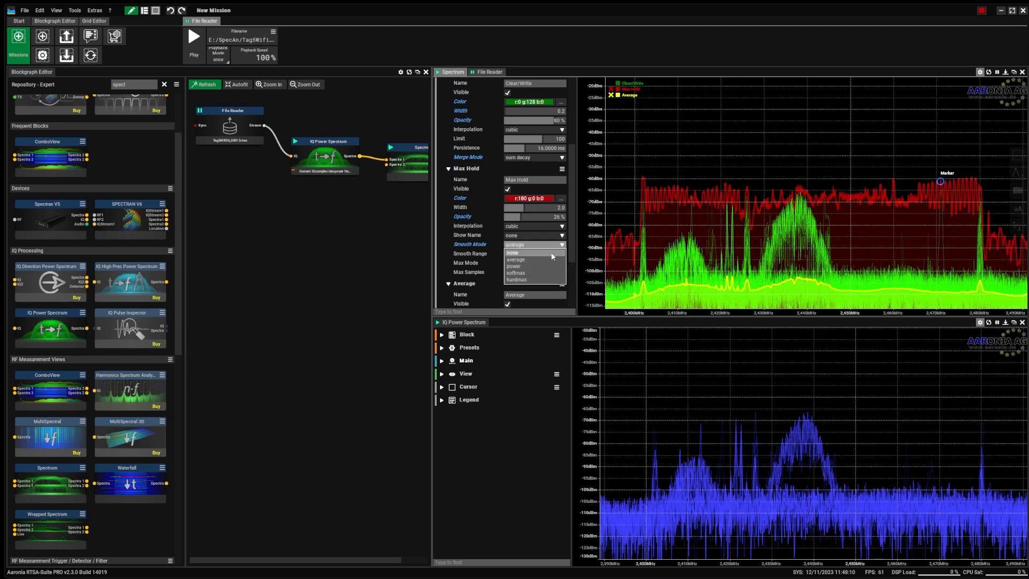
{"action": "left_click", "coordinate": [554, 253]}
- Slightly reduce the Average trace's line width, set its opacity to about 41 %, and collapse its settings
{"action": "scroll", "coordinate": [572, 237], "scroll_direction": "down", "scroll_amount": 5}
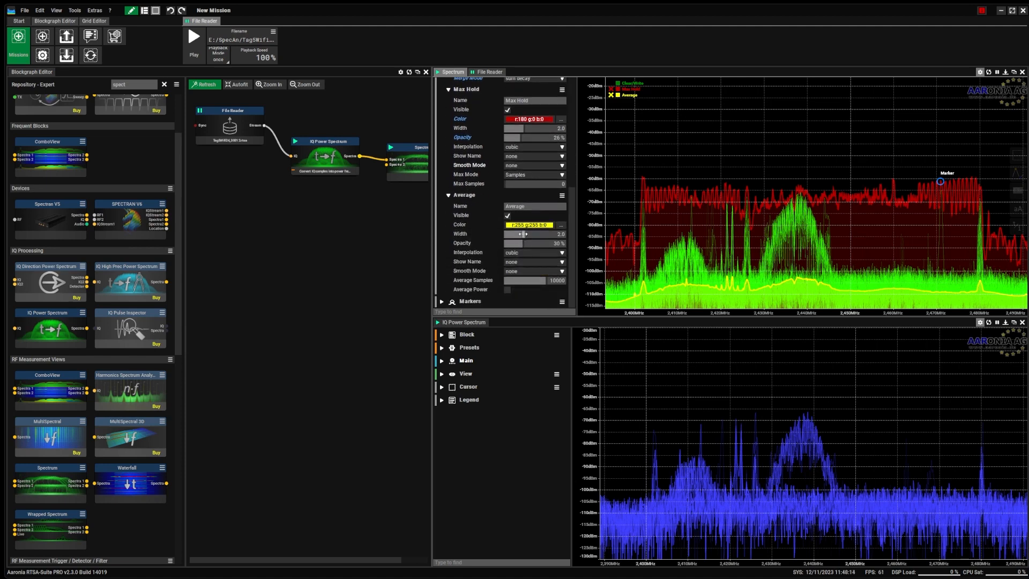
{"action": "mouse_move", "coordinate": [533, 233]}
{"action": "left_mouse_down"}
{"action": "mouse_move", "coordinate": [548, 234]}
{"action": "mouse_move", "coordinate": [517, 243]}
{"action": "mouse_move", "coordinate": [530, 243]}
{"action": "left_mouse_up"}
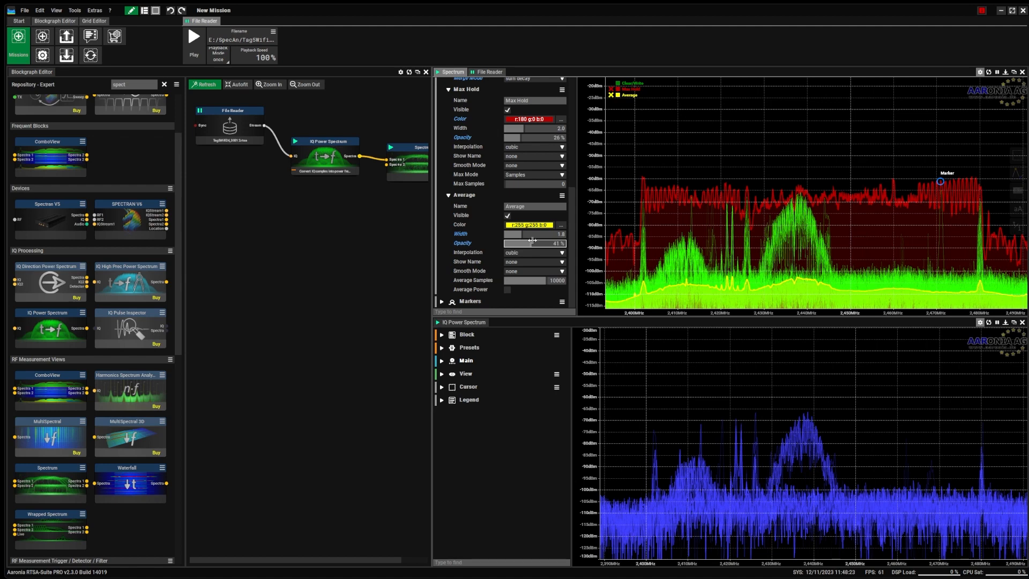
{"action": "left_click", "coordinate": [448, 196]}
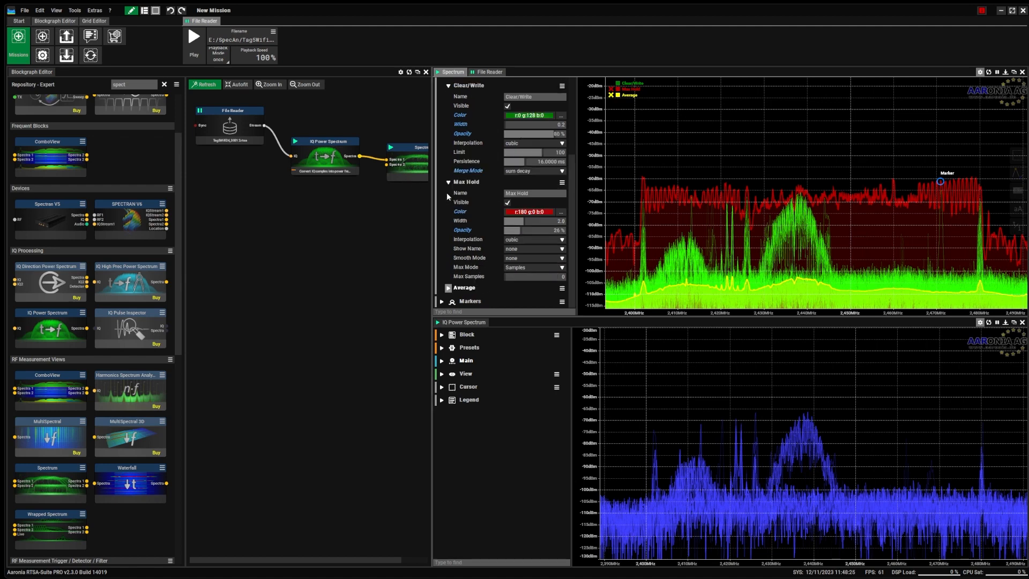
- Collapse the Clear/Write and Max Hold trace settings and start playback of the recorded file
{"action": "left_click", "coordinate": [449, 86]}
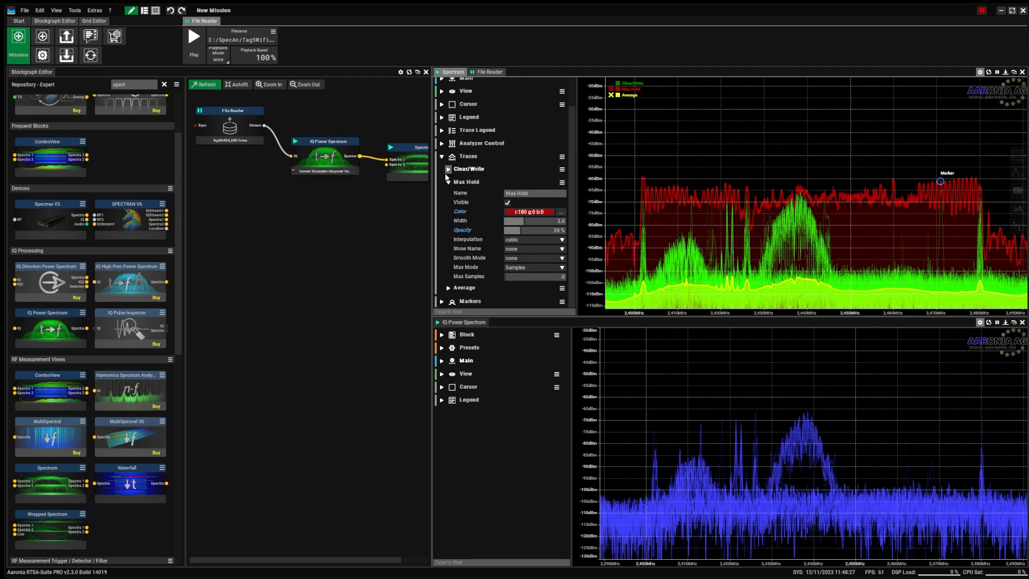
{"action": "left_click", "coordinate": [450, 184]}
{"action": "left_click", "coordinate": [194, 41]}
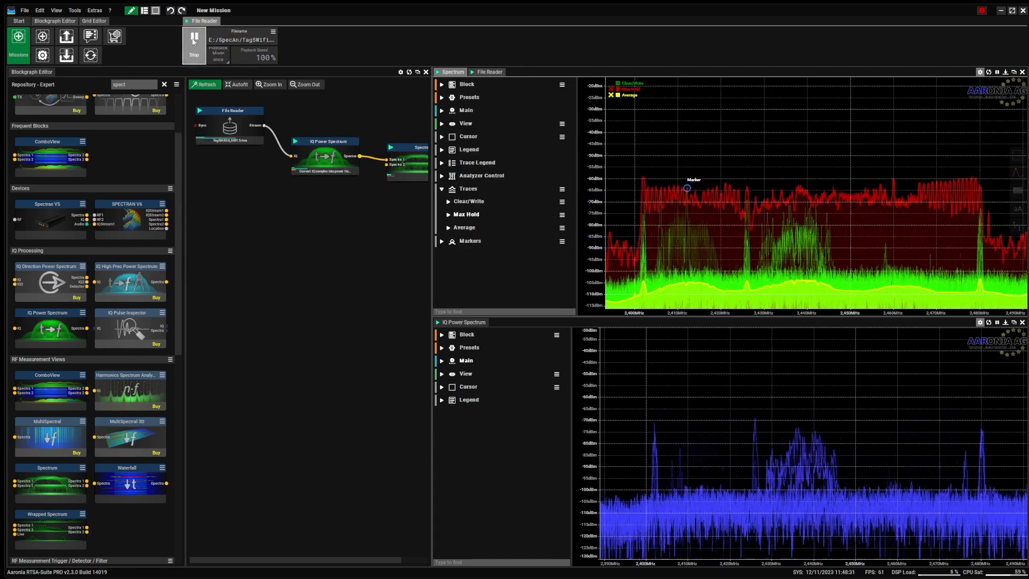
- Add a Period Buffer trace to the Spectrum view and set its color to r:255 g:255 b:255
{"action": "left_click", "coordinate": [561, 190]}
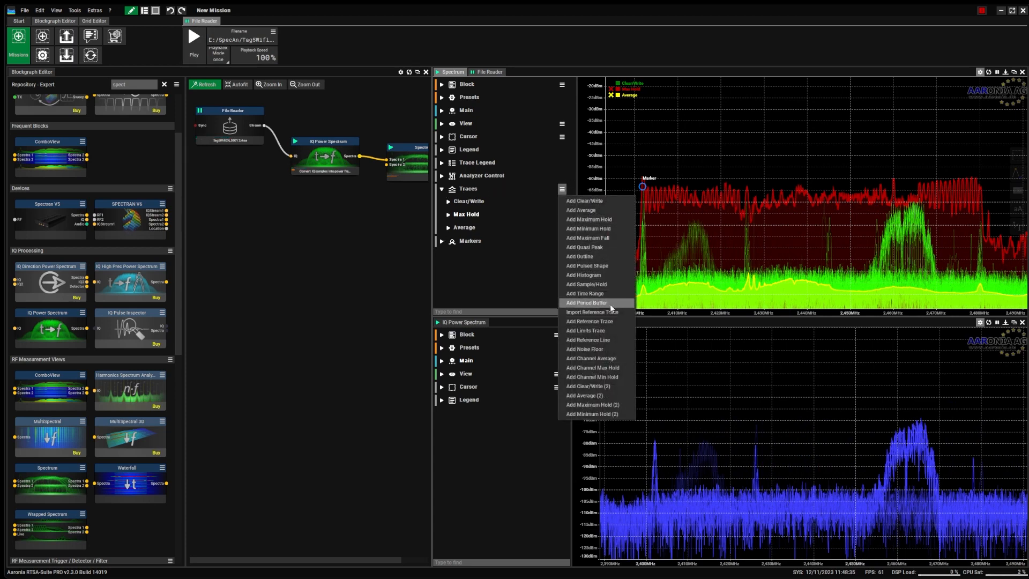
{"action": "left_click", "coordinate": [586, 303]}
{"action": "left_click", "coordinate": [543, 271]}
{"action": "left_click", "coordinate": [516, 280]}
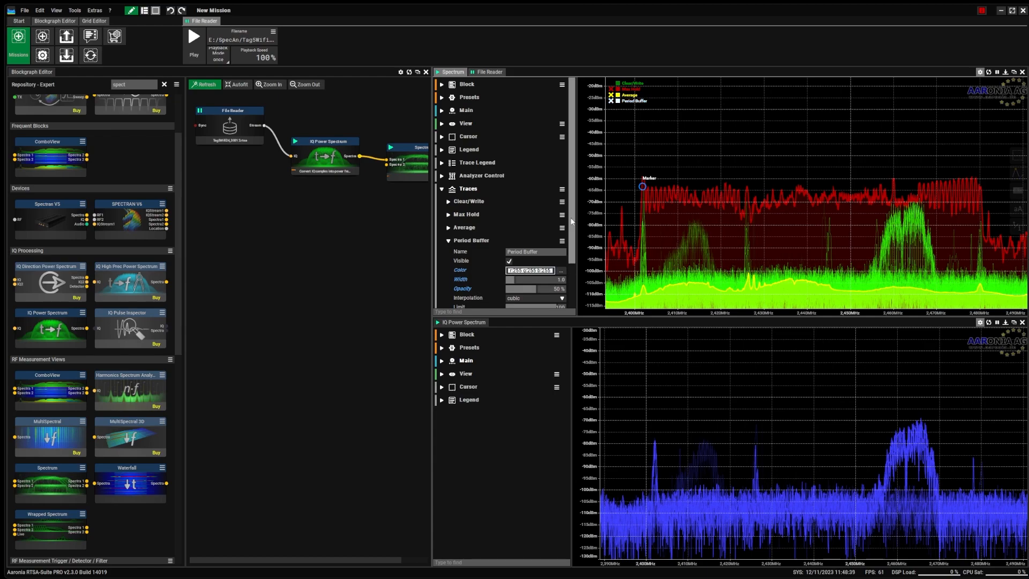
{"action": "scroll", "coordinate": [557, 225], "scroll_direction": "down", "scroll_amount": 2}
- Play the recording again and reduce the Period Buffer trace's opacity to 12 % and its width to 0.8
{"action": "left_click", "coordinate": [194, 43]}
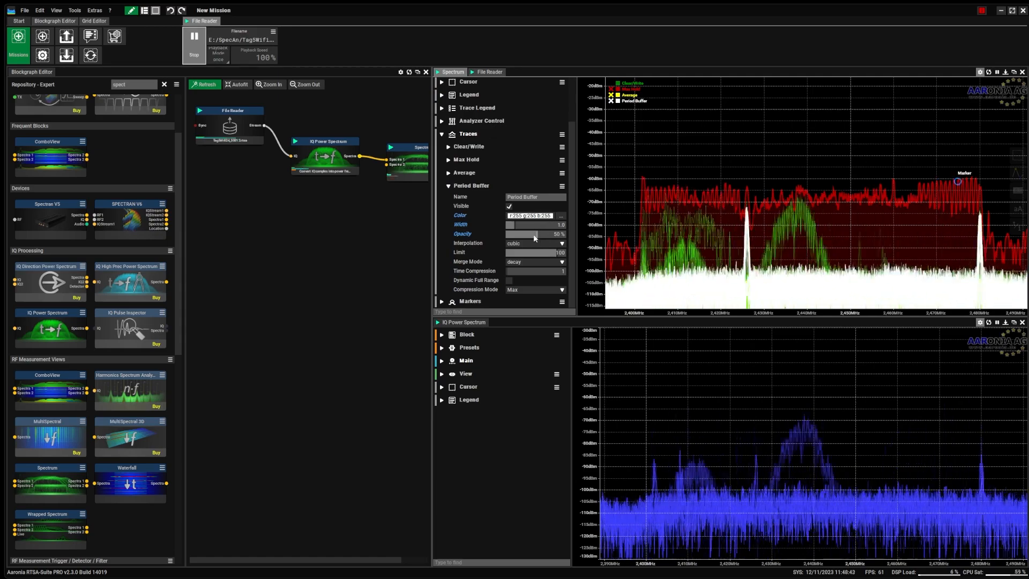
{"action": "left_click_drag", "start_coordinate": [537, 234], "coordinate": [512, 237]}
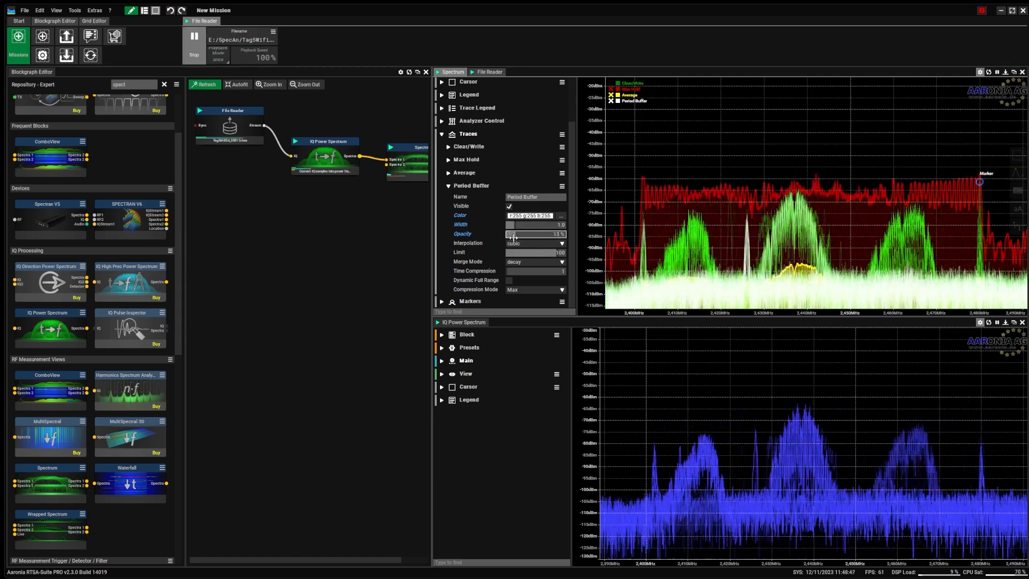
{"action": "left_click", "coordinate": [509, 225]}
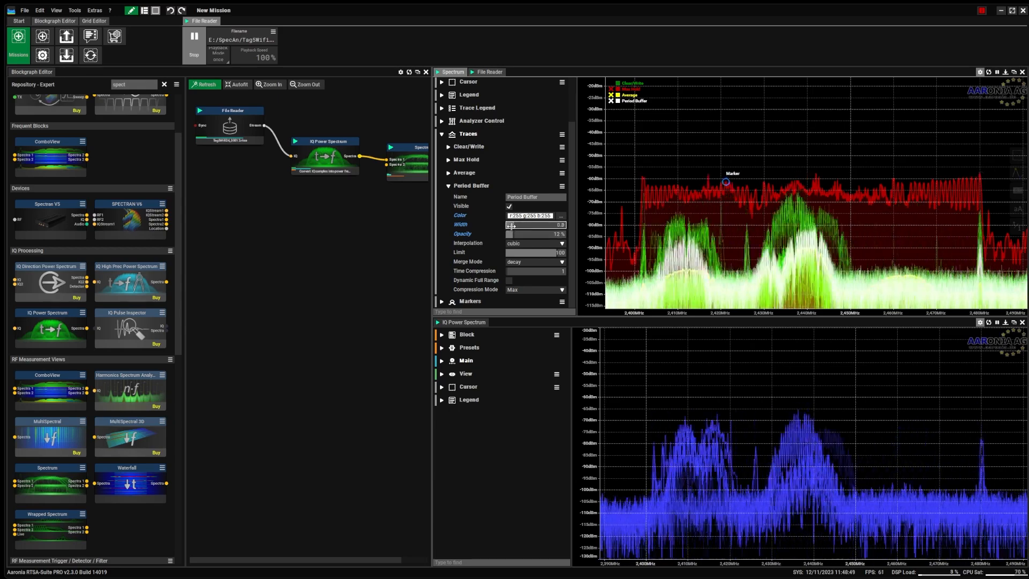
- Set the Period Buffer trace's merge mode to sum decay after trying another merge mode
{"action": "left_click", "coordinate": [557, 262]}
{"action": "left_click", "coordinate": [555, 276]}
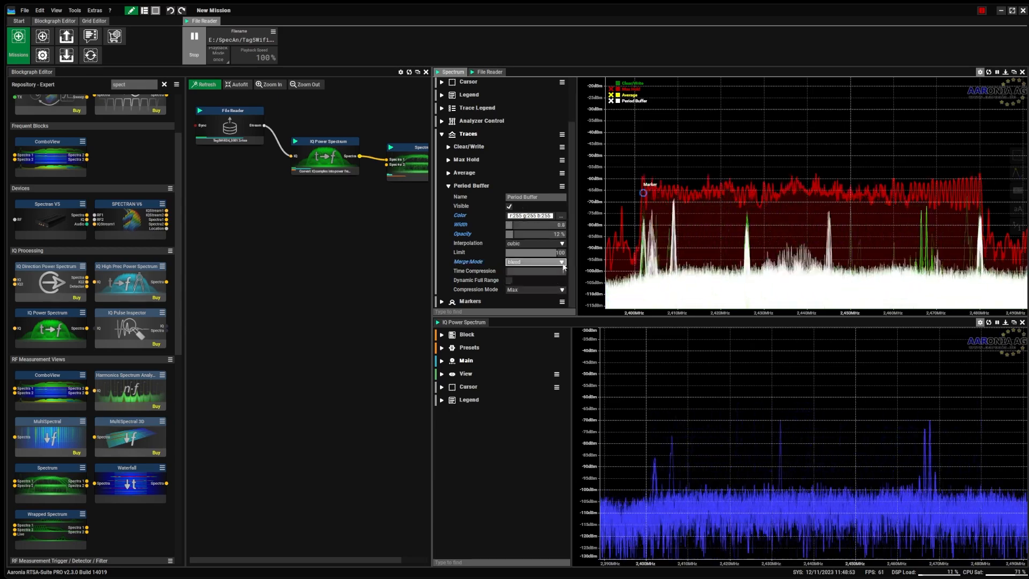
{"action": "left_click", "coordinate": [557, 262]}
{"action": "left_click", "coordinate": [551, 292]}
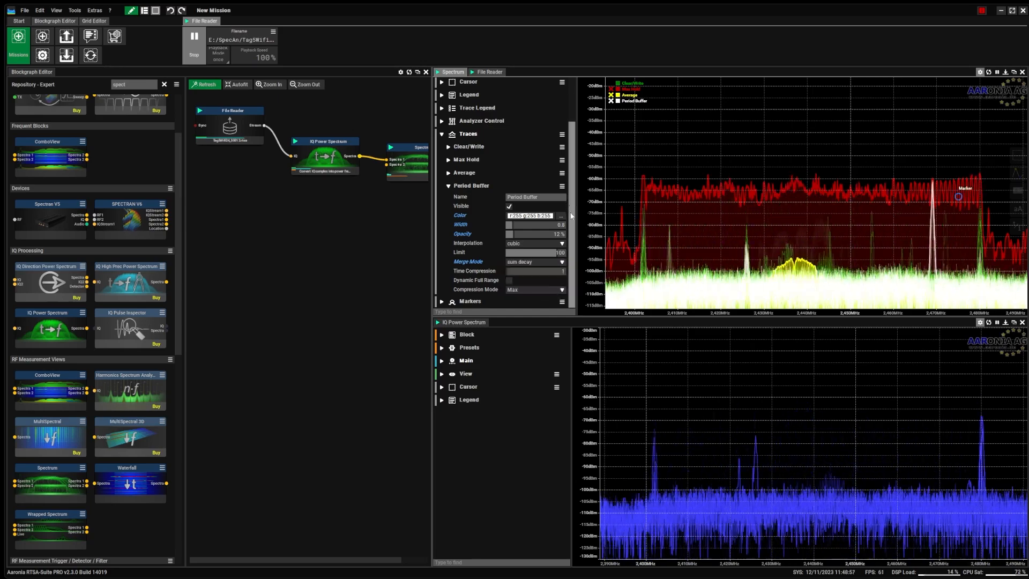
- Reduce the Clear/Write trace's opacity to 41 % and restart the file playback in contiguous playback mode
{"action": "left_click", "coordinate": [448, 146]}
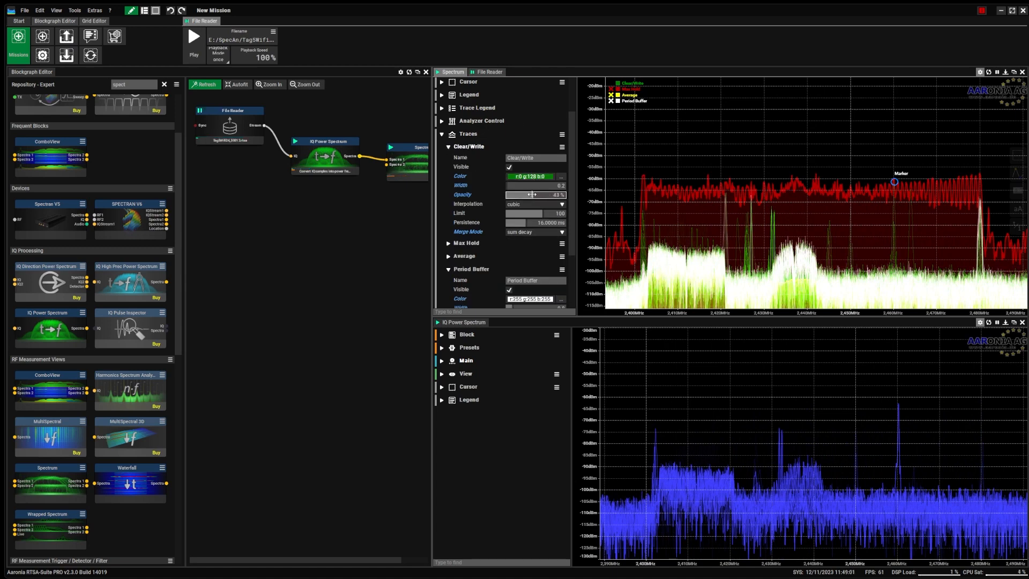
{"action": "left_click", "coordinate": [224, 64]}
{"action": "left_click", "coordinate": [228, 90]}
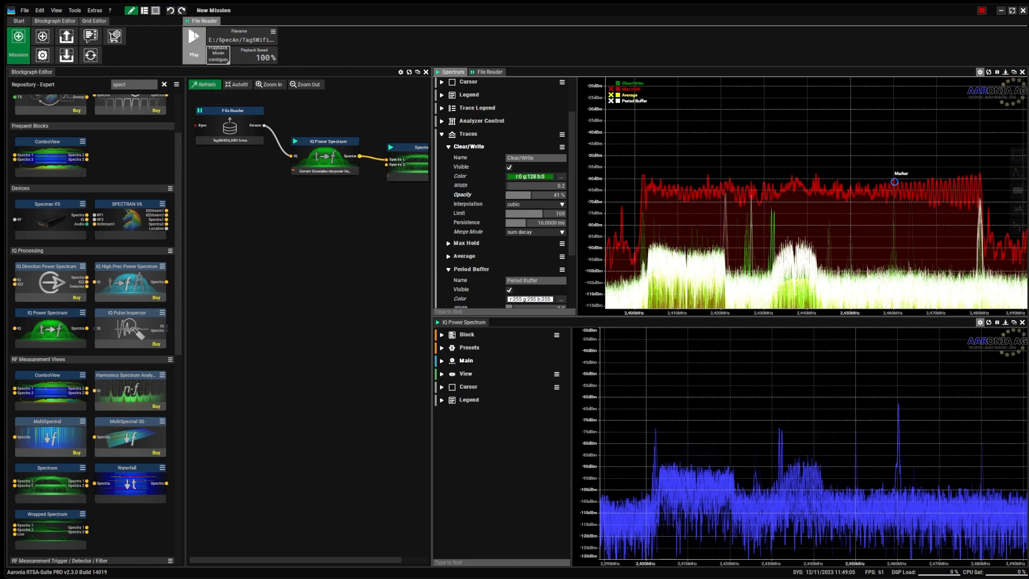
{"action": "left_click", "coordinate": [194, 38]}
- Enlarge the Spectrum plot and compare the signal with the Period Buffer trace hidden and shown again
{"action": "left_click_drag", "start_coordinate": [571, 196], "coordinate": [508, 196]}
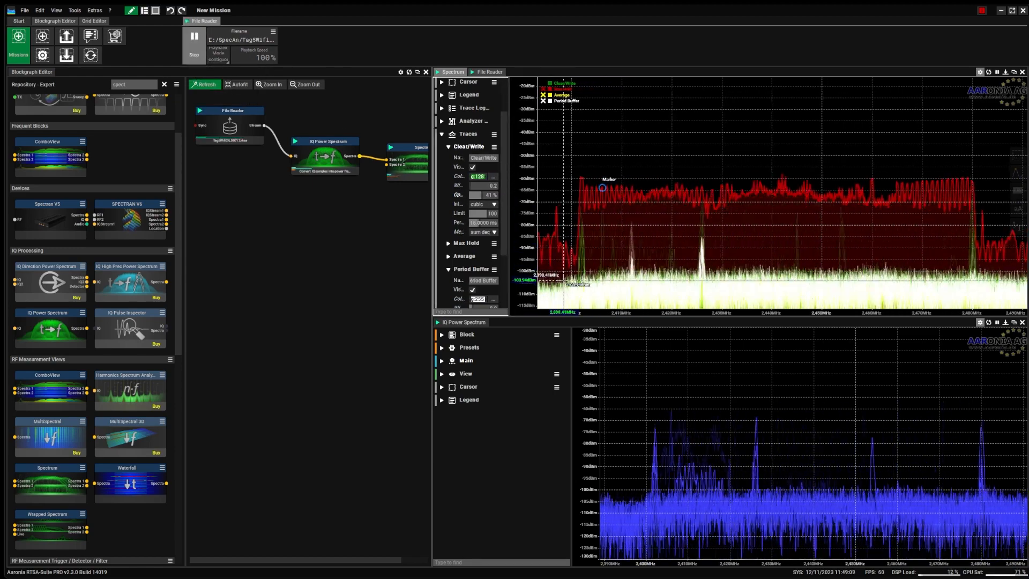
{"action": "mouse_move", "coordinate": [533, 296]}
{"action": "left_mouse_down"}
{"action": "mouse_move", "coordinate": [534, 269]}
{"action": "mouse_move", "coordinate": [532, 281]}
{"action": "left_mouse_up"}
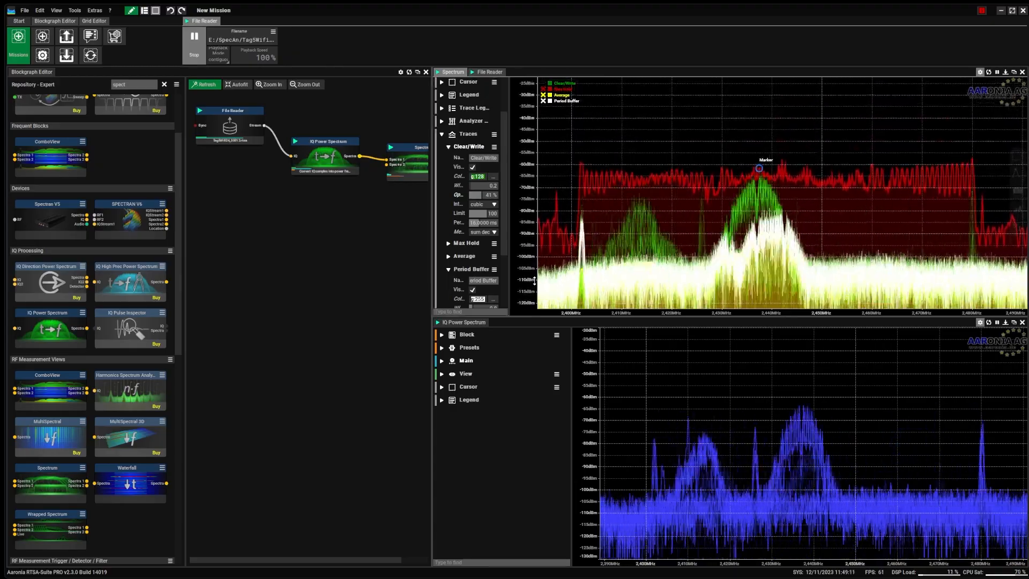
{"action": "left_click", "coordinate": [550, 101]}
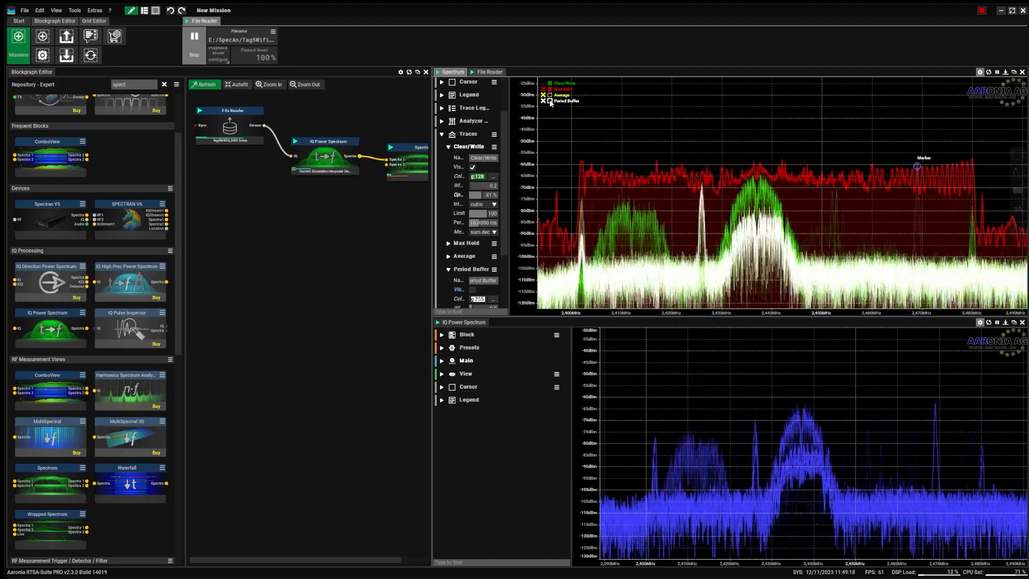
{"action": "left_click_drag", "start_coordinate": [520, 155], "coordinate": [587, 156]}
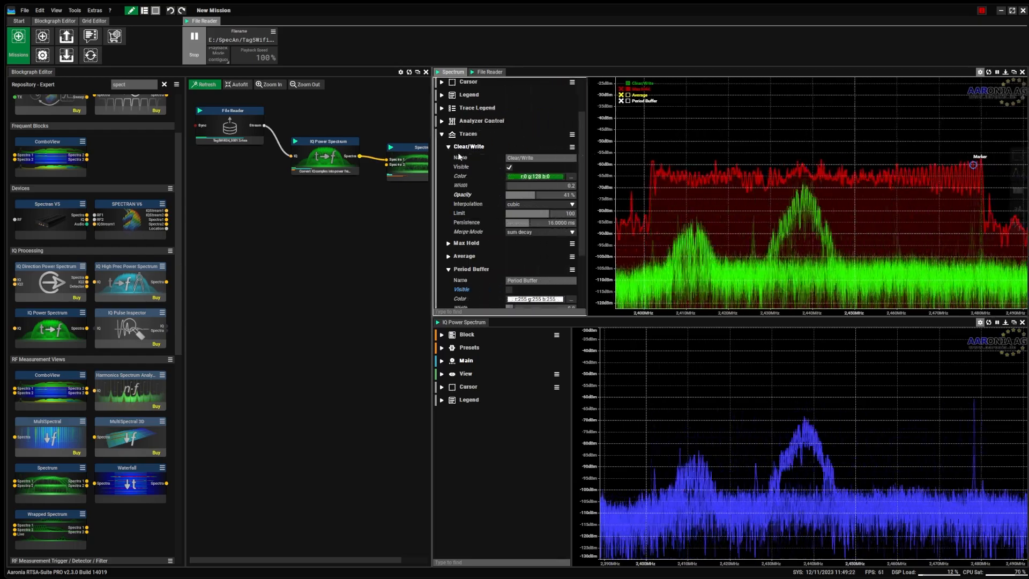
{"action": "left_click", "coordinate": [628, 101]}
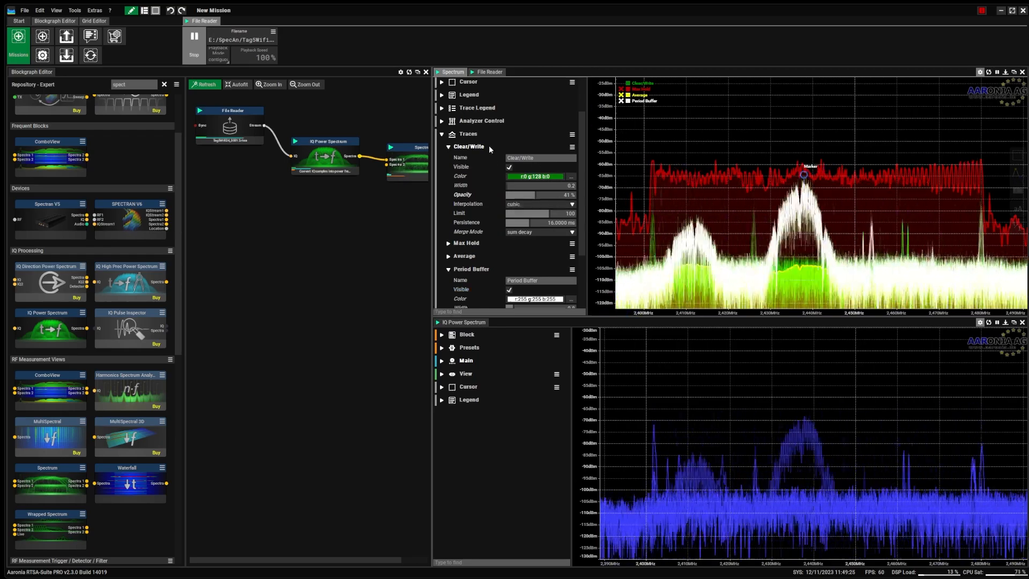
- Collapse the Clear/Write and Period Buffer trace settings and expand the Markers settings
{"action": "left_click_drag", "start_coordinate": [583, 171], "coordinate": [582, 186]}
{"action": "left_click", "coordinate": [449, 125]}
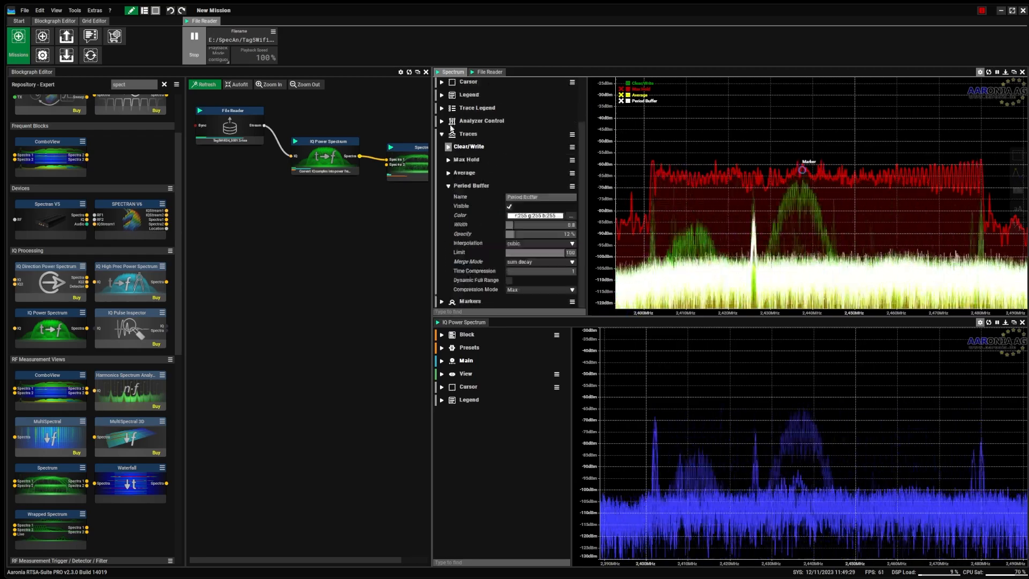
{"action": "left_click", "coordinate": [449, 185]}
{"action": "left_click", "coordinate": [442, 254]}
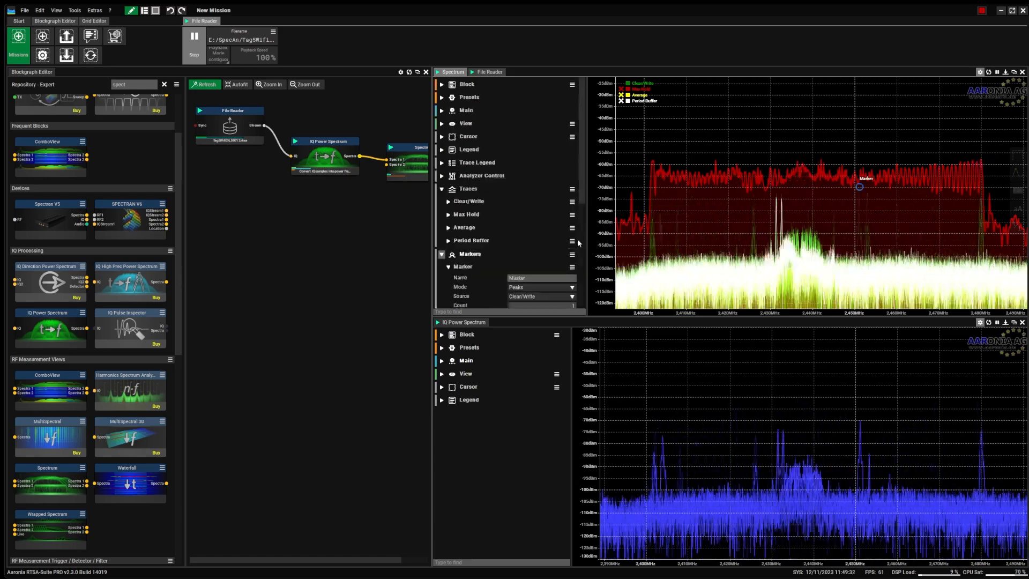
{"action": "left_click_drag", "start_coordinate": [583, 203], "coordinate": [584, 267]}
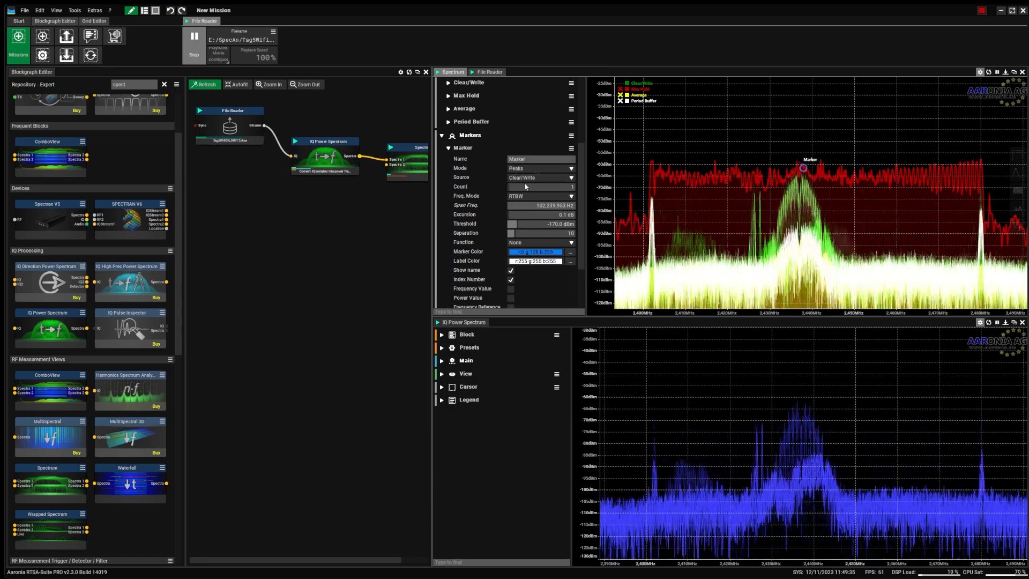
- Try the Period Buffer trace as the marker's source and return the source to Clear/Write
{"action": "left_click", "coordinate": [552, 178]}
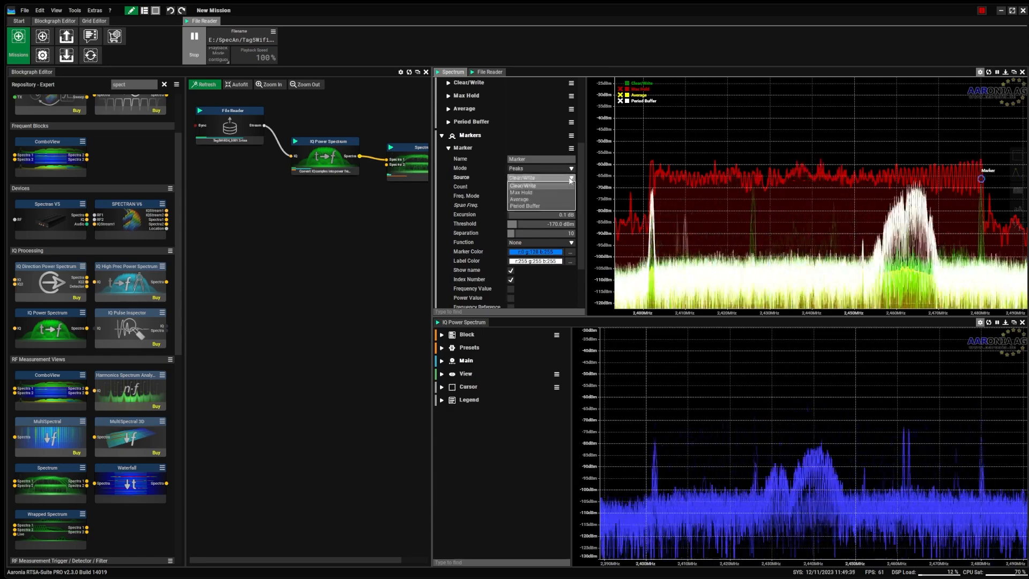
{"action": "left_click", "coordinate": [548, 206]}
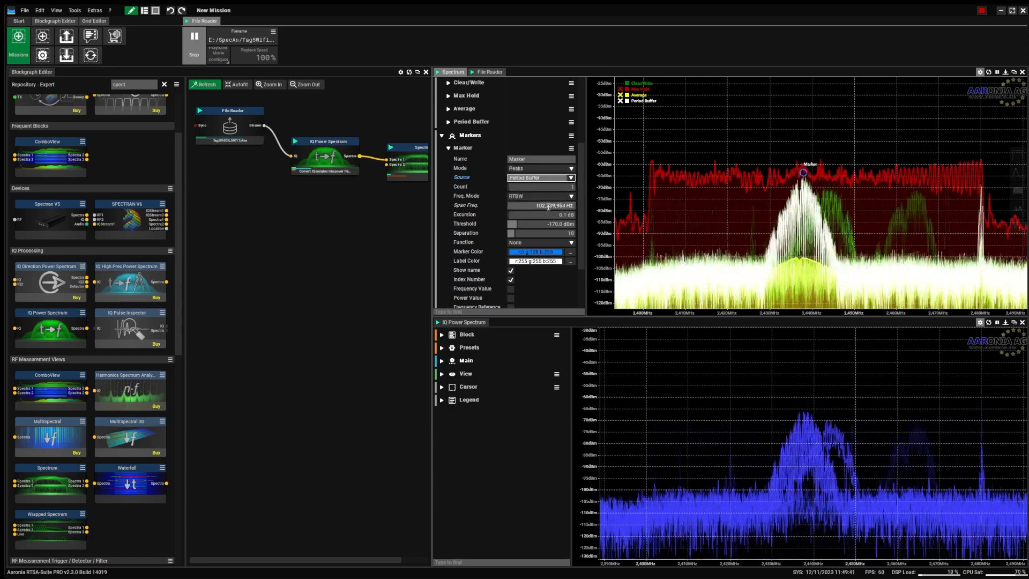
{"action": "left_click", "coordinate": [541, 177]}
{"action": "left_click", "coordinate": [514, 186]}
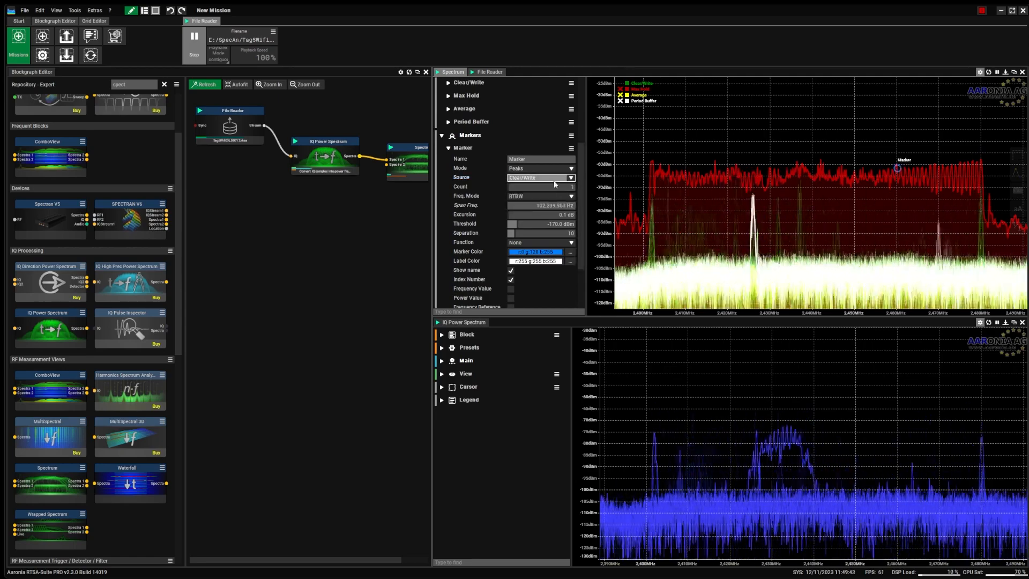
- Set the marker's count to 5 and view its remaining label, placement and shape options
{"action": "left_click_drag", "start_coordinate": [508, 187], "coordinate": [509, 186]}
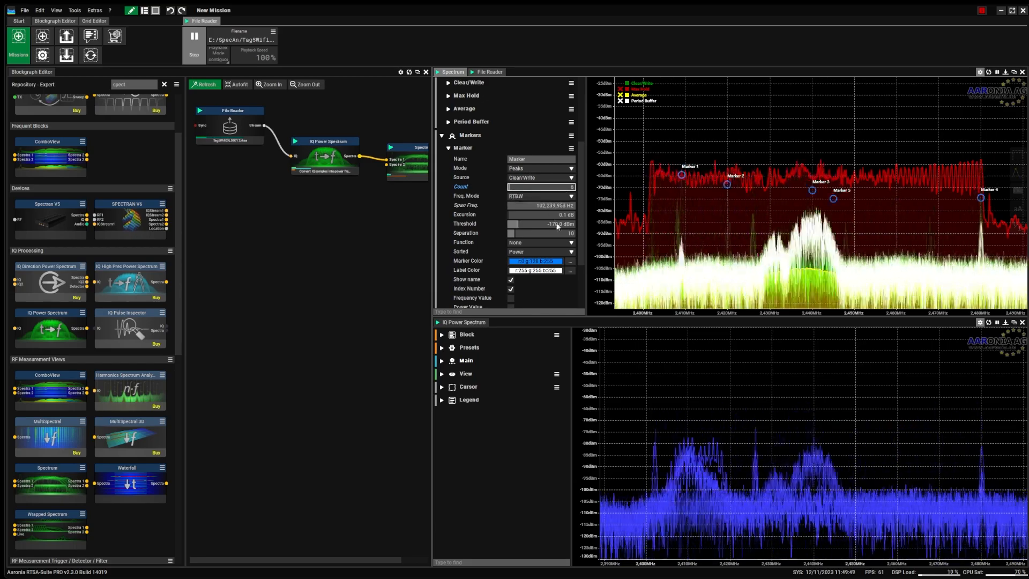
{"action": "scroll", "coordinate": [584, 237], "scroll_direction": "down", "scroll_amount": 1}
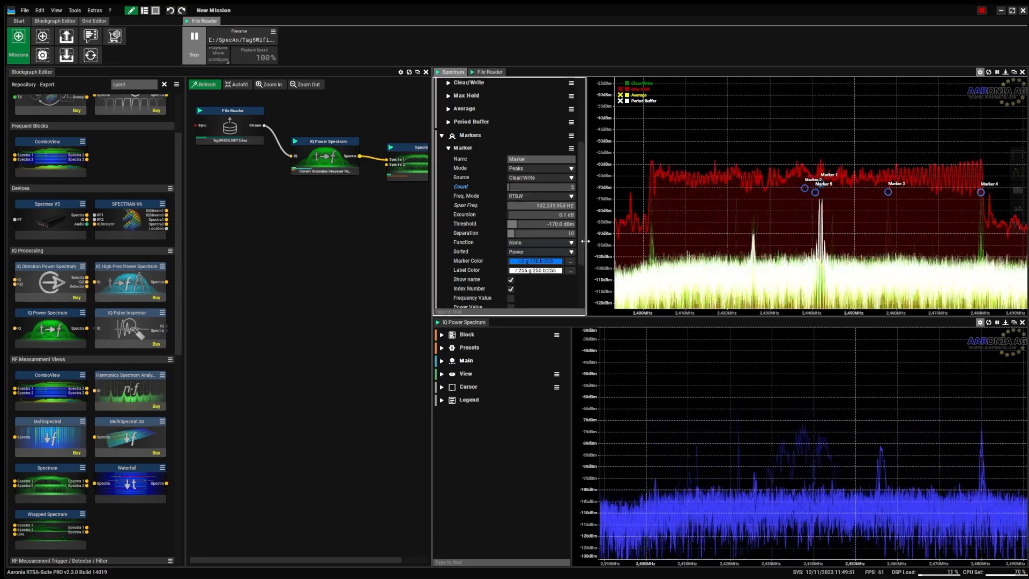
{"action": "scroll", "coordinate": [584, 257], "scroll_direction": "down", "scroll_amount": 2}
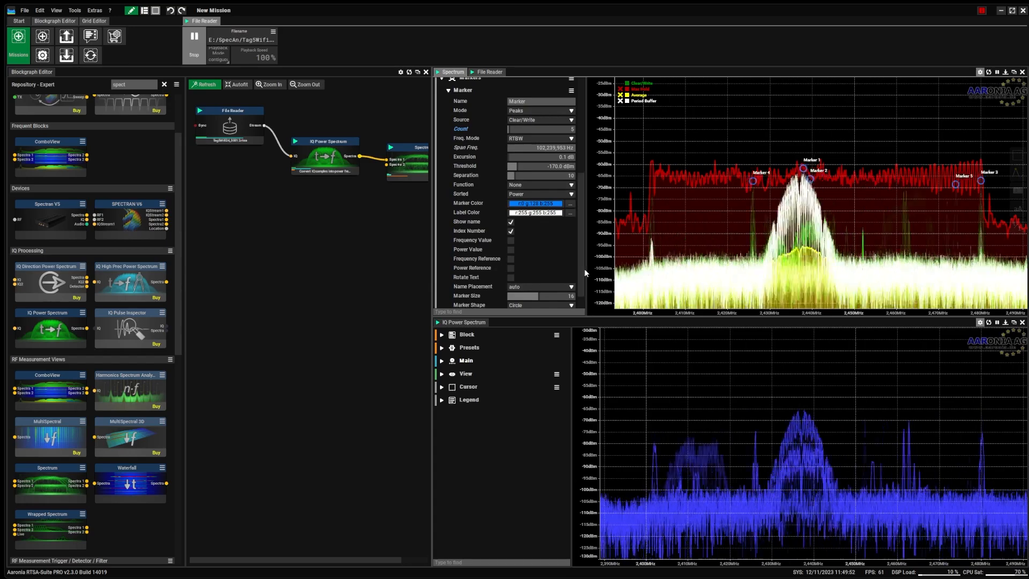
- Show the frequency and power values on the marker labels and rotate the label text
{"action": "left_click", "coordinate": [510, 241]}
{"action": "left_click", "coordinate": [511, 249]}
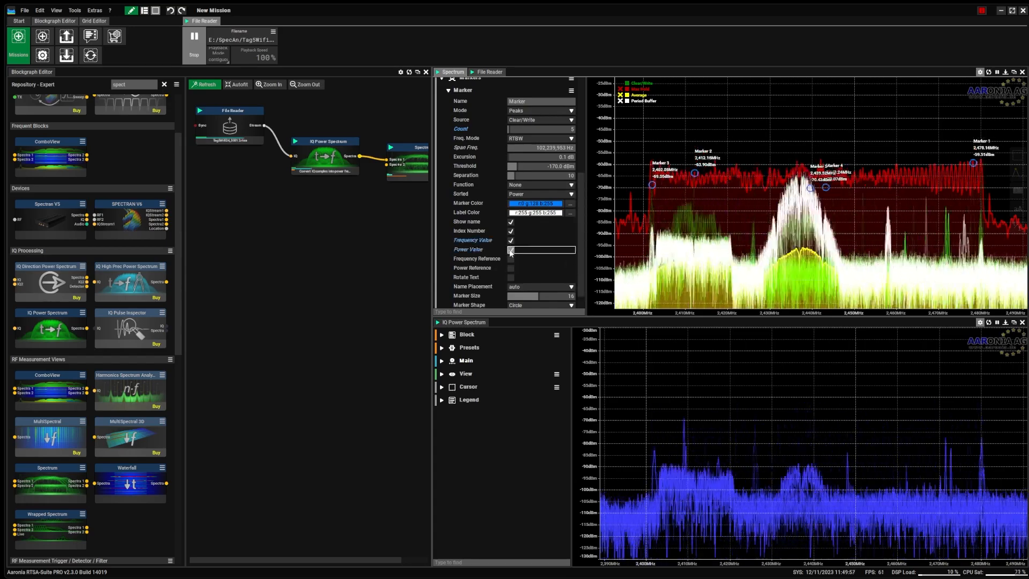
{"action": "left_click", "coordinate": [511, 277]}
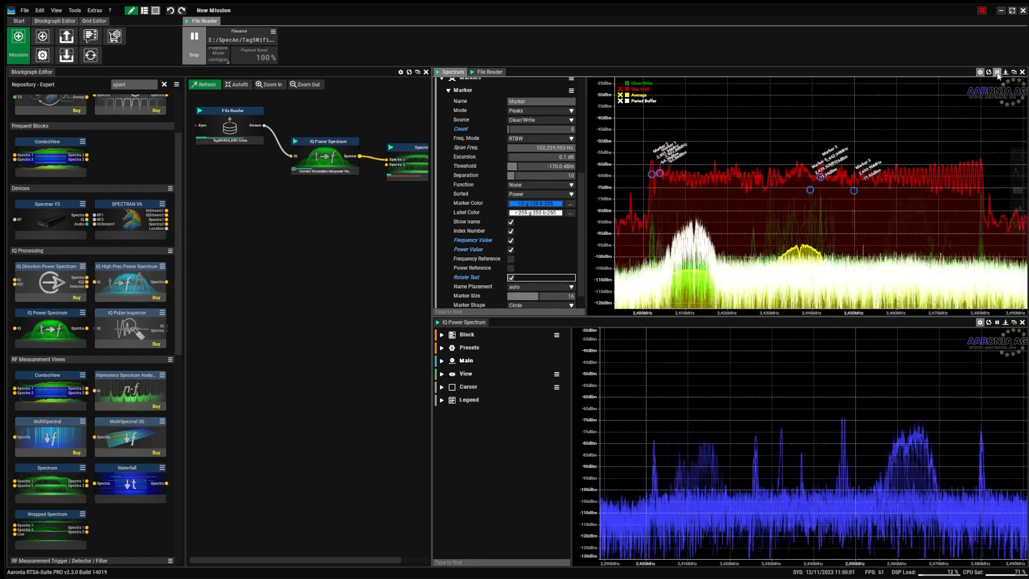
- Pause the Spectrum plot and inspect the rotated marker labels up close before returning to the wide view
{"action": "scroll", "coordinate": [702, 168], "scroll_direction": "up", "scroll_amount": 3}
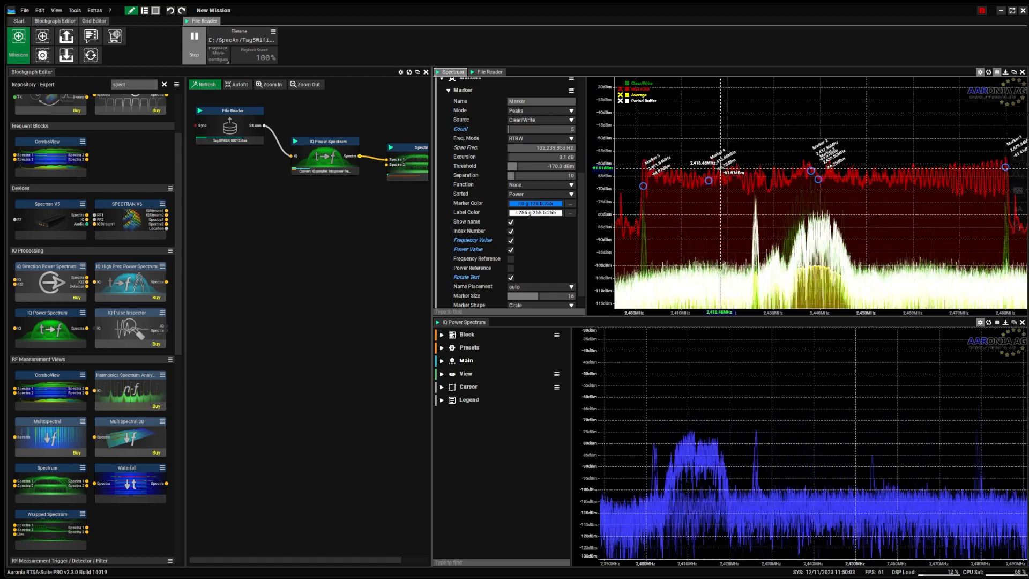
{"action": "scroll", "coordinate": [632, 176], "scroll_direction": "up", "scroll_amount": 8}
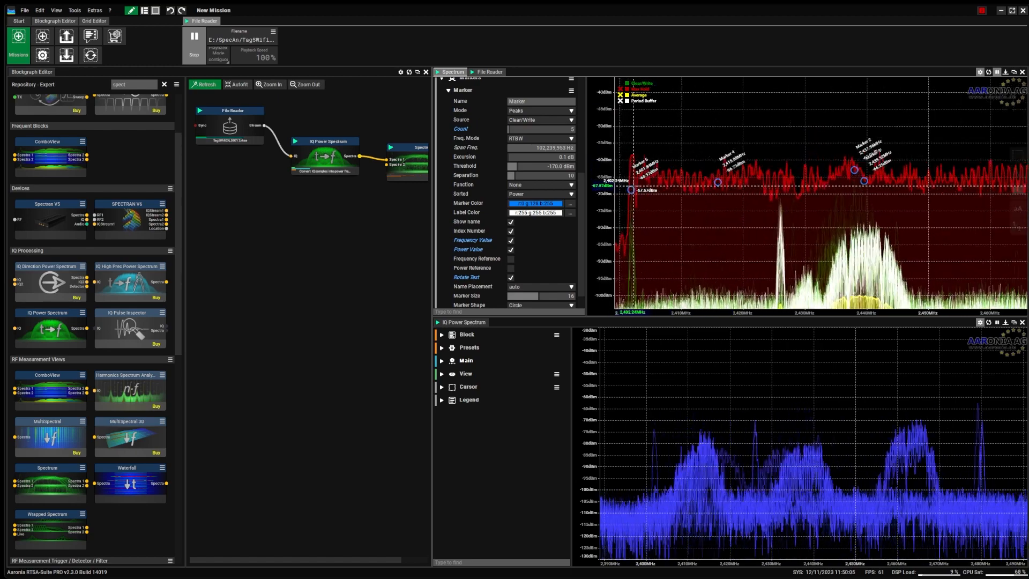
{"action": "scroll", "coordinate": [637, 213], "scroll_direction": "up", "scroll_amount": 3}
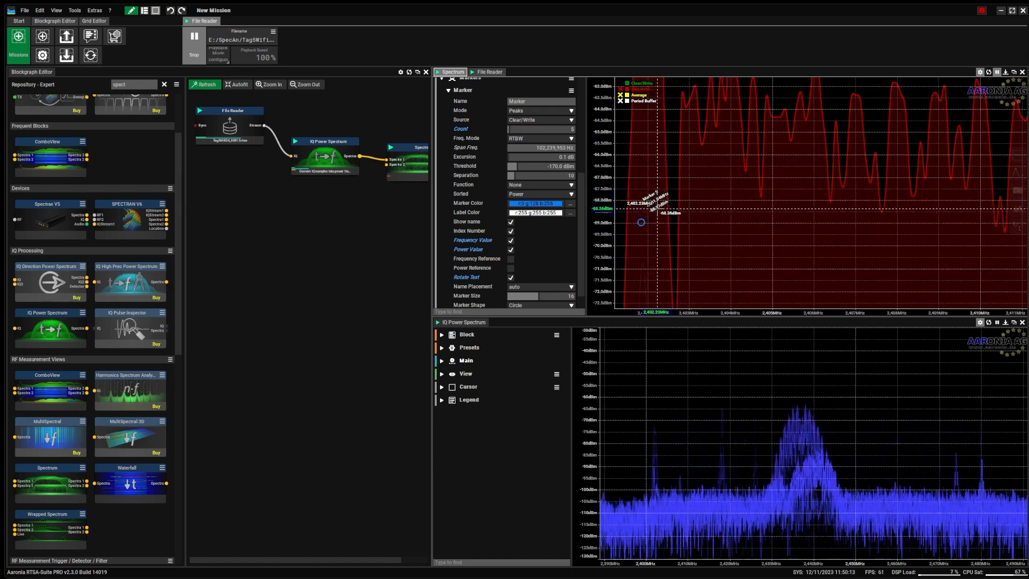
{"action": "scroll", "coordinate": [657, 209], "scroll_direction": "down", "scroll_amount": 5}
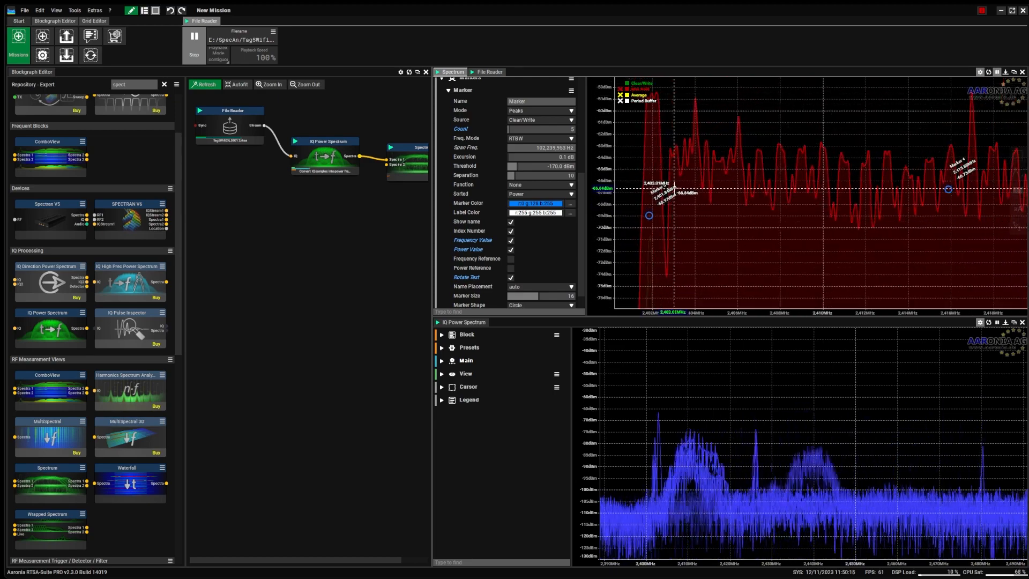
{"action": "scroll", "coordinate": [795, 192], "scroll_direction": "down", "scroll_amount": 3}
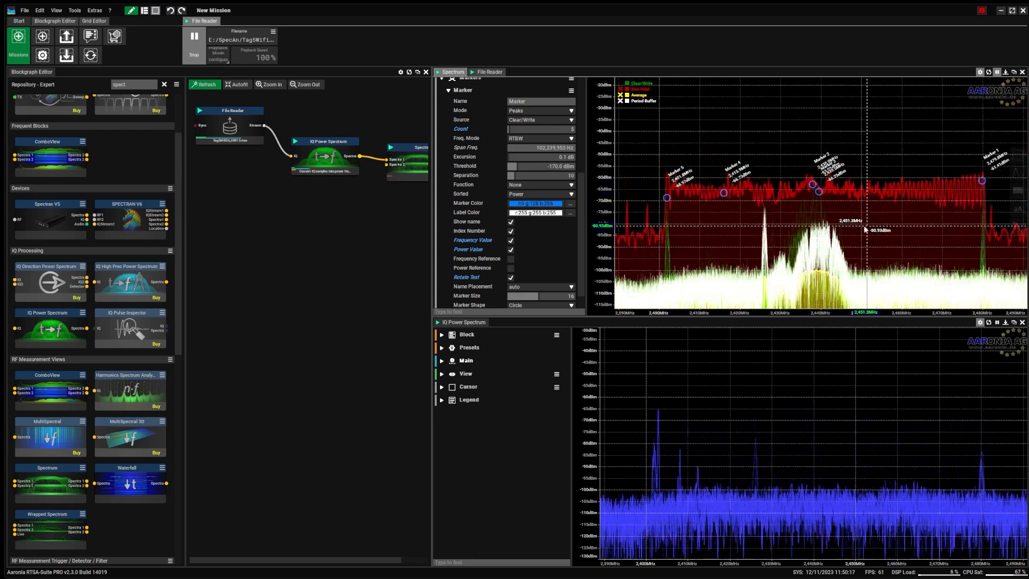
{"action": "mouse_move", "coordinate": [865, 226]}
{"action": "left_mouse_down"}
{"action": "mouse_move", "coordinate": [864, 199]}
{"action": "mouse_move", "coordinate": [864, 208]}
{"action": "left_mouse_up"}
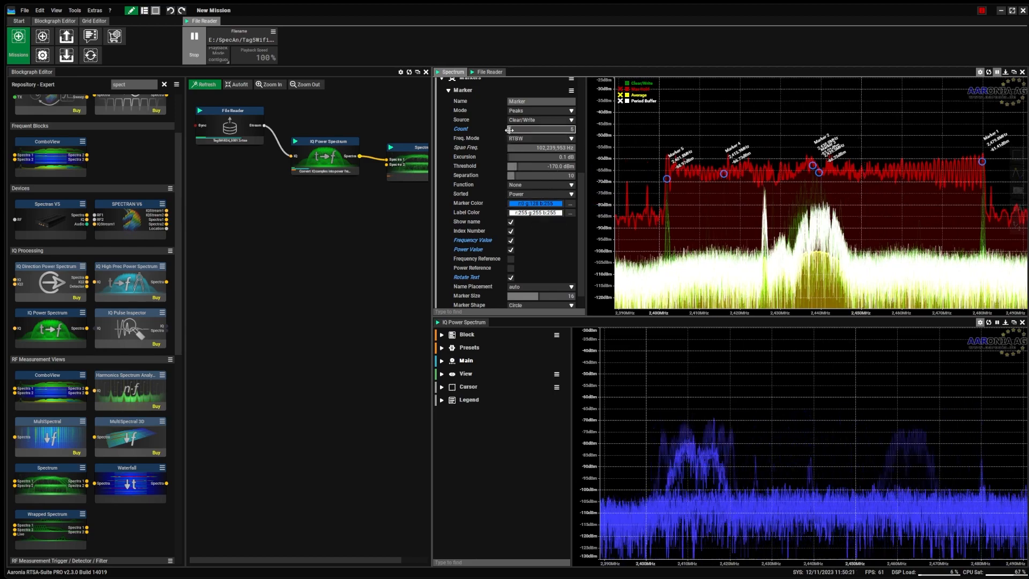
- Set the marker count to 2 and try the X-cross, Disk and None marker shapes
{"action": "left_click_drag", "start_coordinate": [509, 130], "coordinate": [508, 130]}
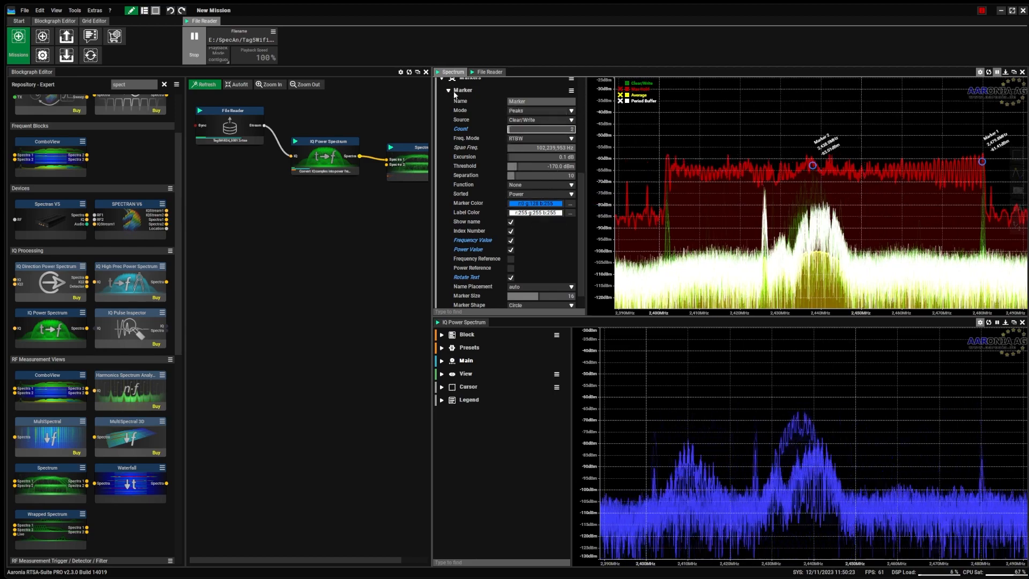
{"action": "scroll", "coordinate": [585, 221], "scroll_direction": "down", "scroll_amount": 1}
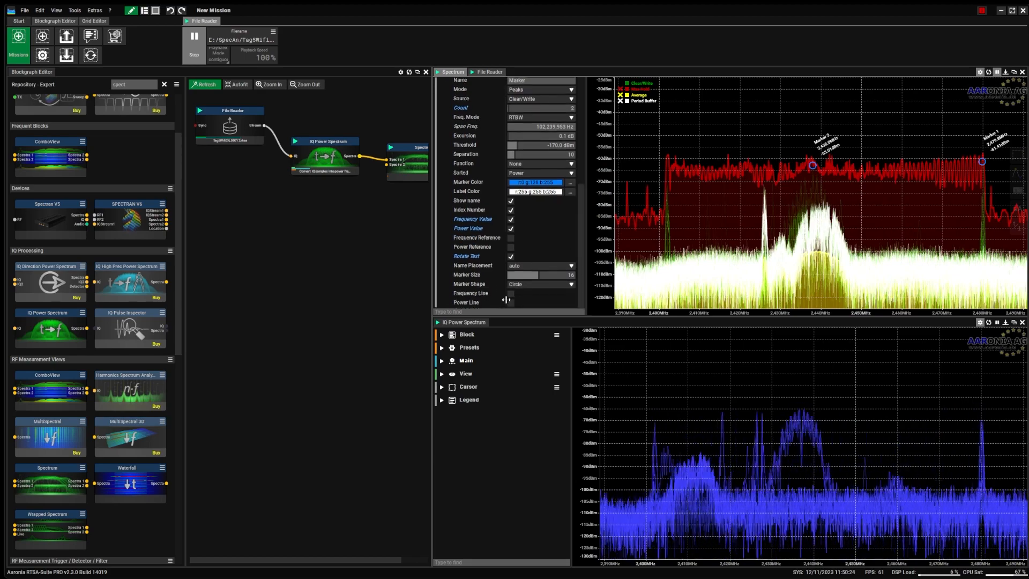
{"action": "left_click", "coordinate": [571, 285]}
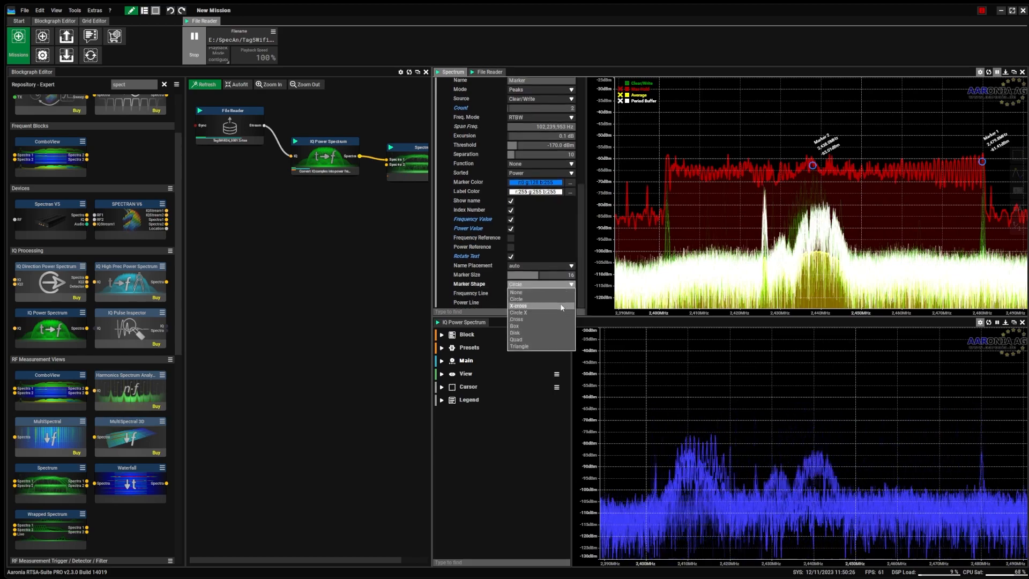
{"action": "left_click", "coordinate": [561, 306]}
{"action": "left_click", "coordinate": [568, 284]}
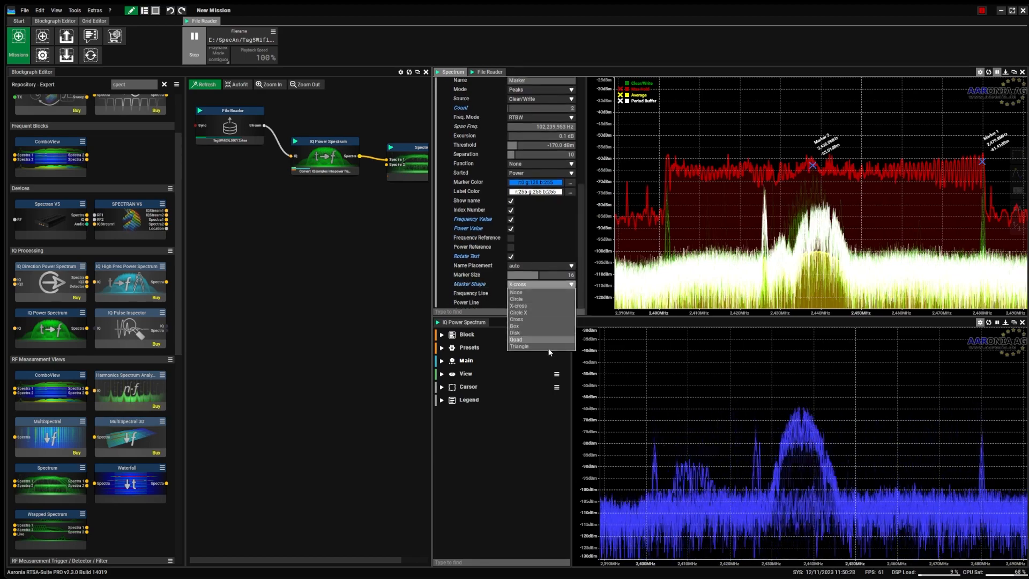
{"action": "left_click", "coordinate": [547, 333]}
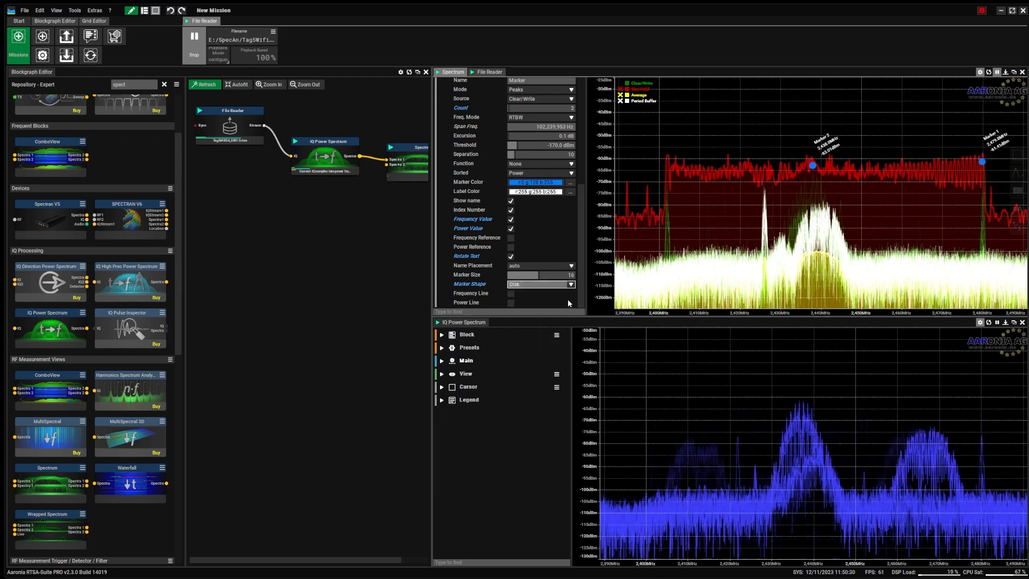
{"action": "left_click", "coordinate": [562, 285]}
{"action": "left_click", "coordinate": [557, 294]}
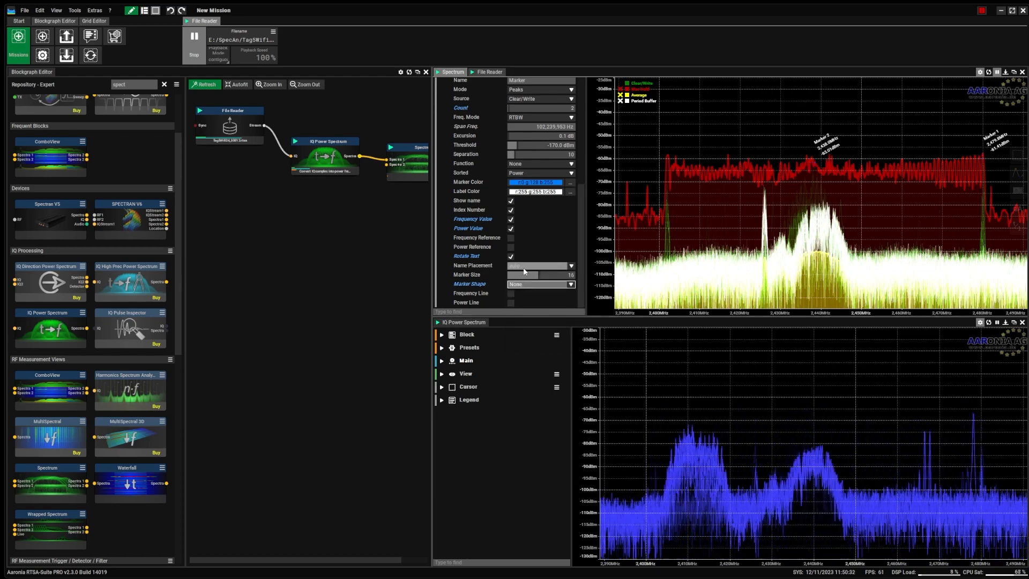
- Set the marker size to 20 and return the marker shape to Circle
{"action": "left_click_drag", "start_coordinate": [538, 275], "coordinate": [531, 275]}
{"action": "left_click", "coordinate": [538, 284]}
{"action": "left_click", "coordinate": [514, 298]}
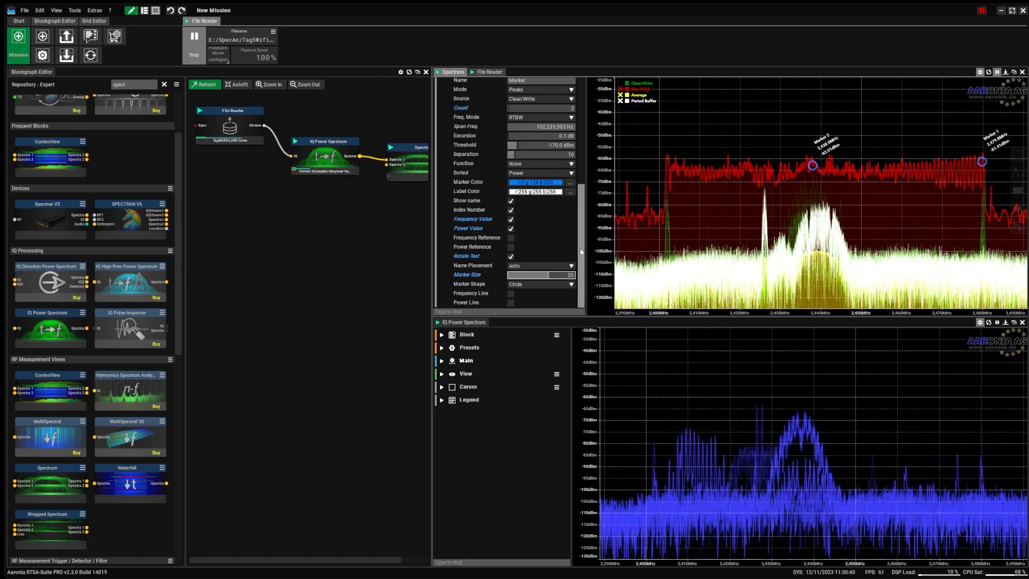
- Collapse the Marker settings and show the resumed Spectrum plot at full width without its settings
{"action": "scroll", "coordinate": [495, 160], "scroll_direction": "up", "scroll_amount": 3}
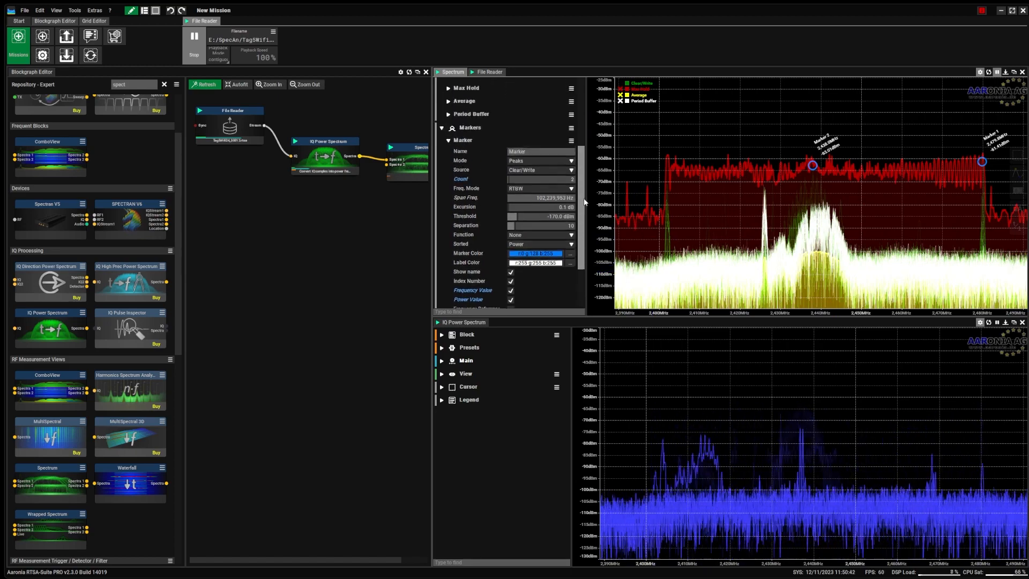
{"action": "left_click", "coordinate": [448, 151]}
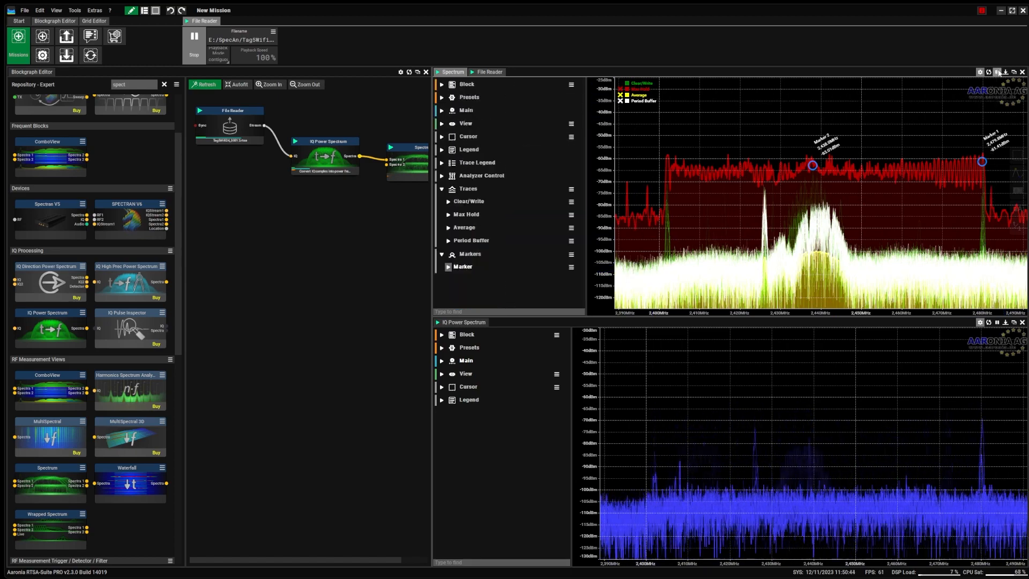
{"action": "left_click_drag", "start_coordinate": [589, 172], "coordinate": [570, 171]}
{"action": "double_click", "coordinate": [454, 73]}
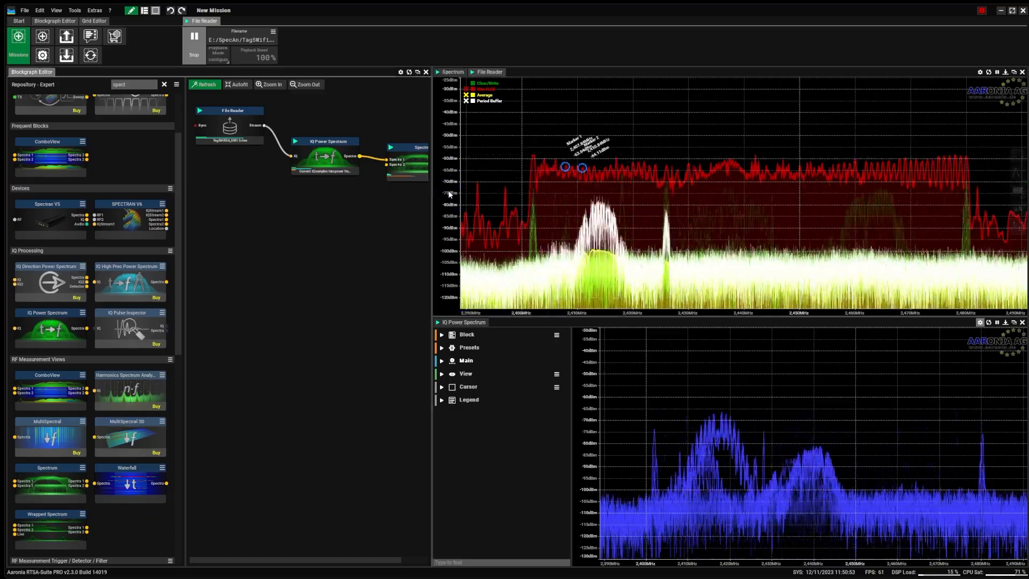
- Search the block repository for "wate", add a Waterfall block fed by the IQ Power Spectrum output, and widen the block graph
{"action": "left_click", "coordinate": [139, 85]}
{"action": "type", "text": "wat"}
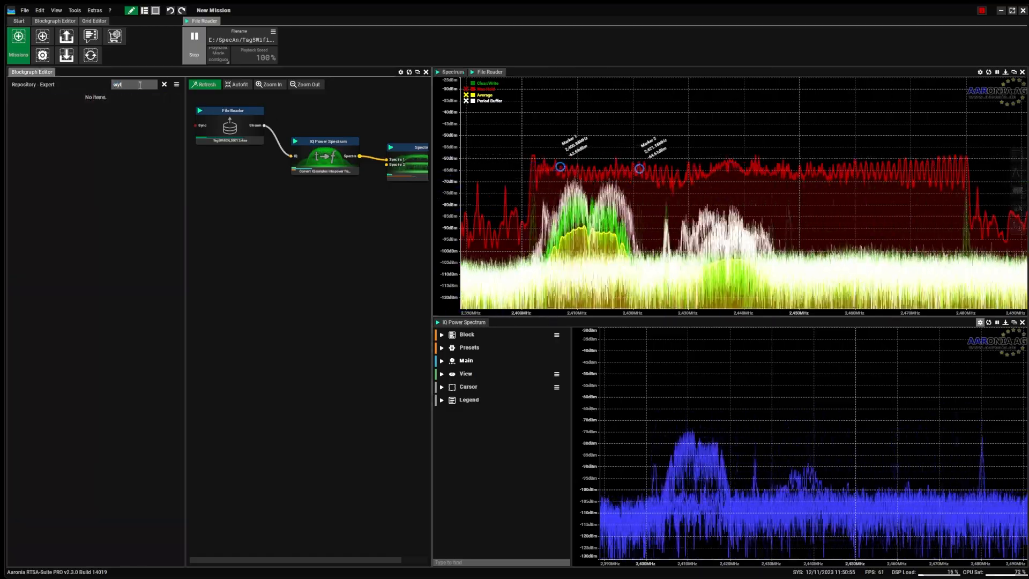
{"action": "type", "text": "ee"}
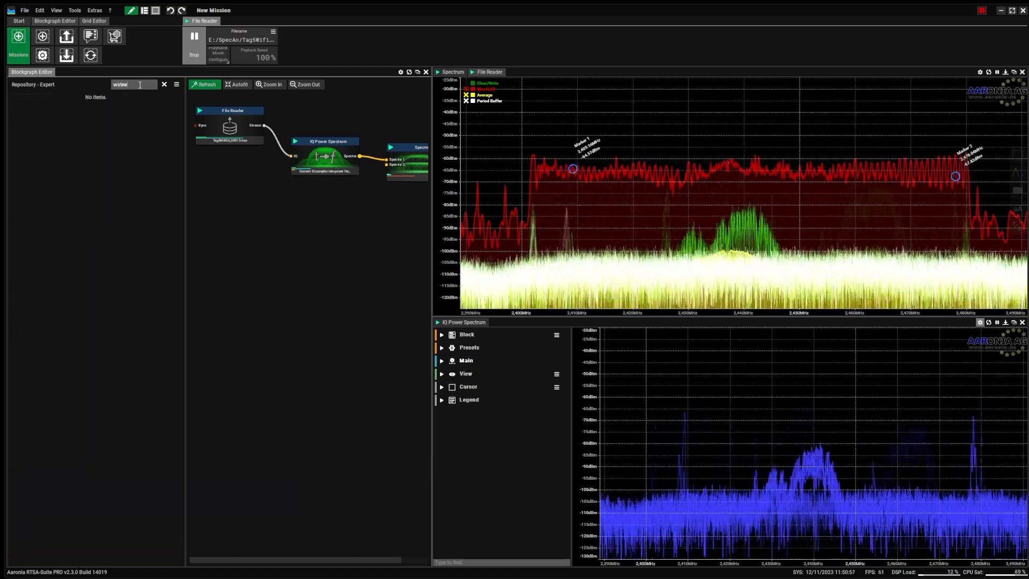
{"action": "key", "text": "BackSpace"}
{"action": "left_click_drag", "start_coordinate": [50, 128], "coordinate": [326, 225]}
{"action": "left_click_drag", "start_coordinate": [359, 159], "coordinate": [292, 248]}
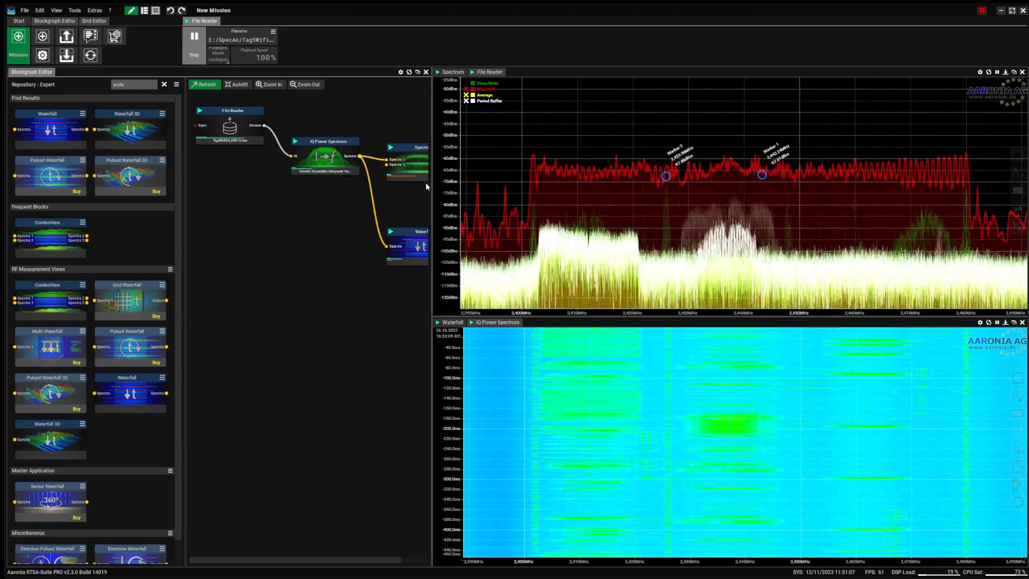
{"action": "left_click_drag", "start_coordinate": [432, 188], "coordinate": [446, 188]}
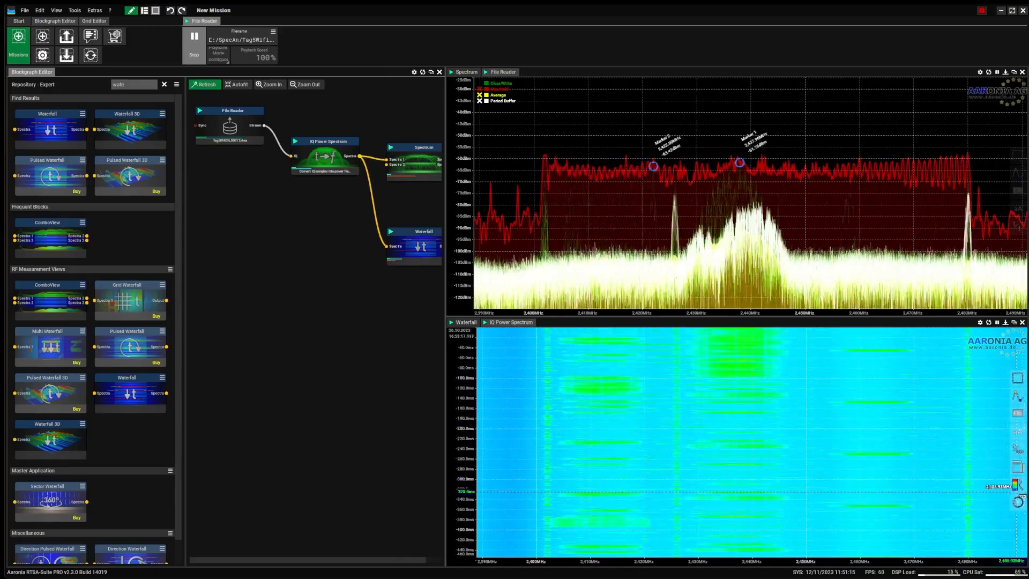
- Display the Waterfall's color scale, lower its upper limit to about -65 dBm and shift the color midpoint down
{"action": "left_click", "coordinate": [1018, 486]}
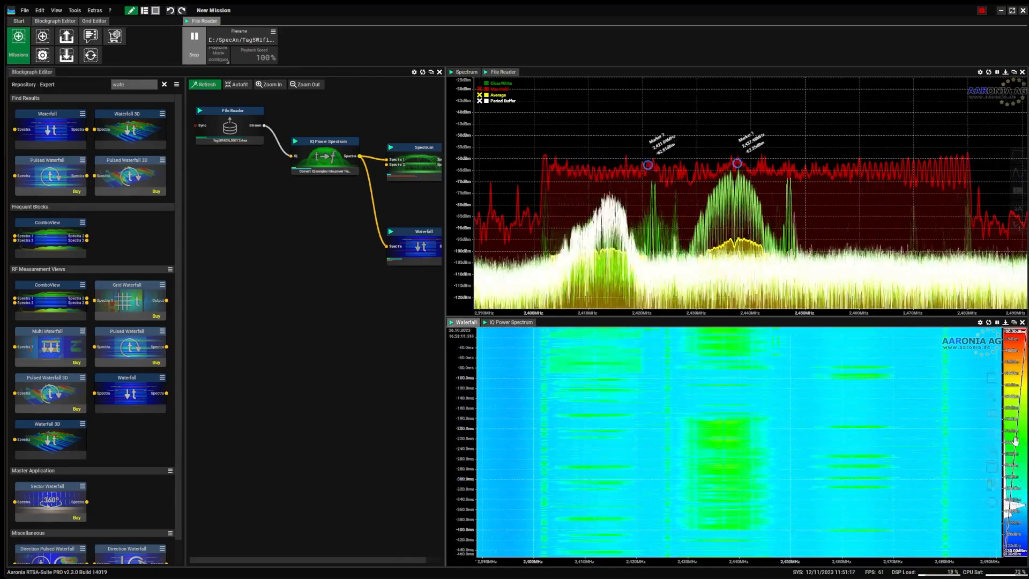
{"action": "left_click_drag", "start_coordinate": [1019, 330], "coordinate": [1020, 363]}
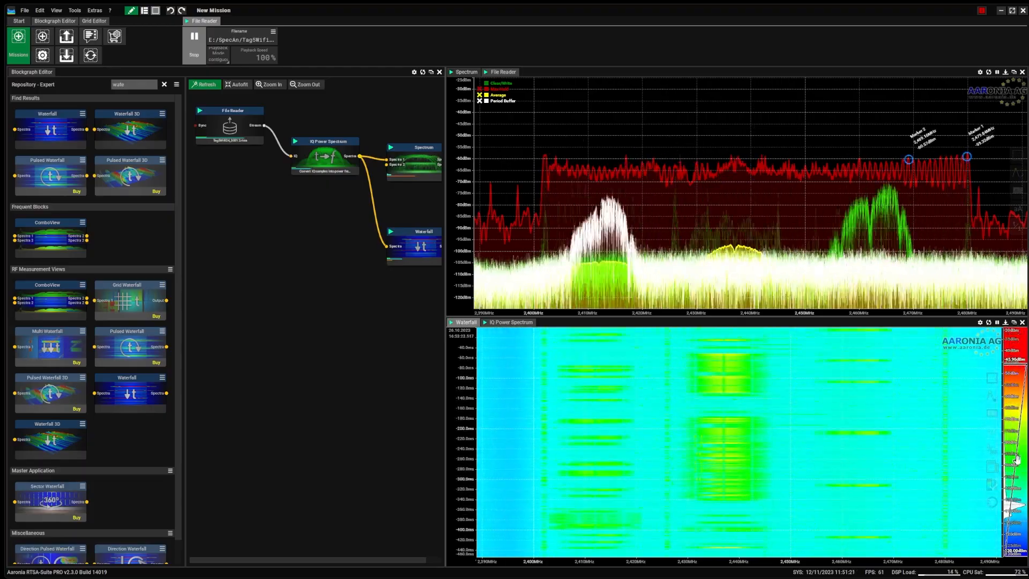
{"action": "mouse_move", "coordinate": [1016, 462]}
{"action": "left_mouse_down"}
{"action": "mouse_move", "coordinate": [1021, 495]}
{"action": "mouse_move", "coordinate": [1010, 479]}
{"action": "left_mouse_up"}
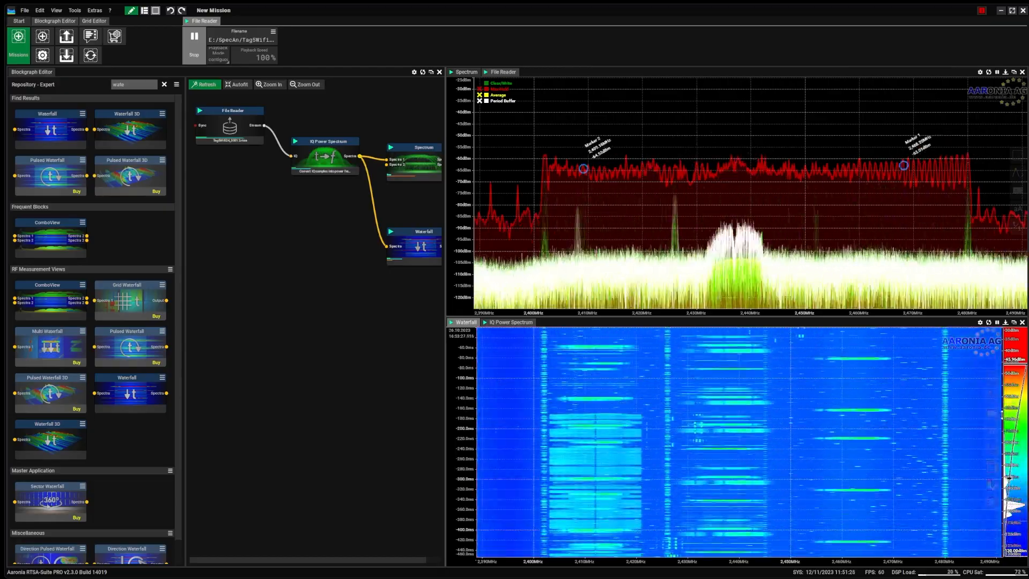
- Extend the Waterfall's visible time span to about 4.8 s and limit its color range to about -121 to -75 dBm
{"action": "left_click", "coordinate": [992, 450]}
{"action": "left_click", "coordinate": [944, 452]}
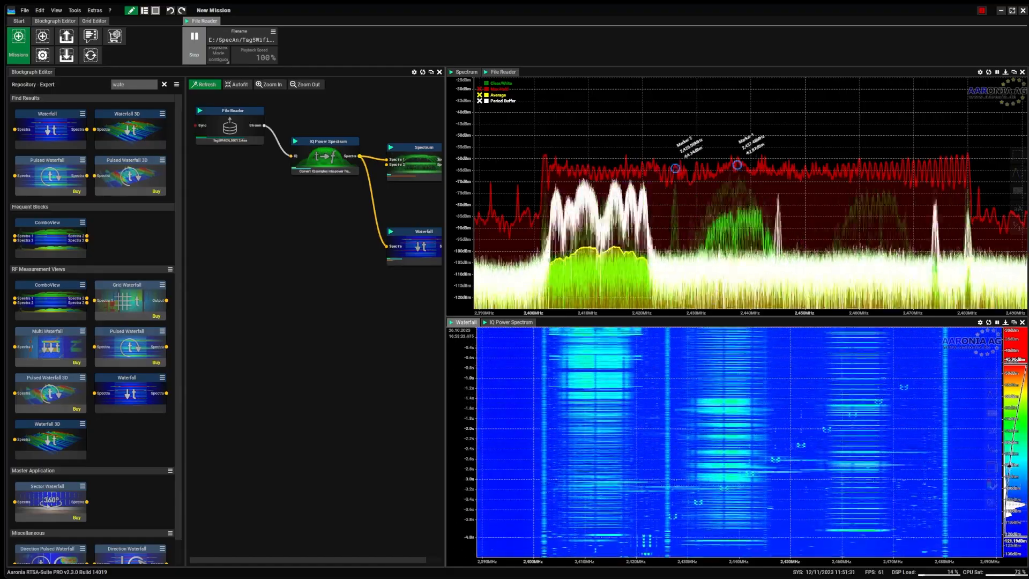
{"action": "left_click_drag", "start_coordinate": [1024, 365], "coordinate": [1025, 431]}
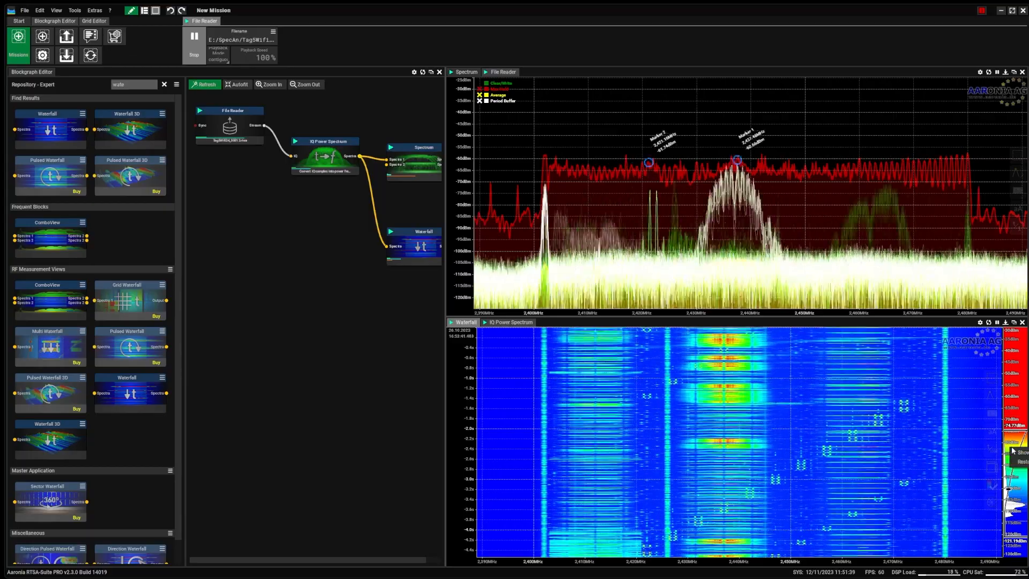
- Configure the Waterfall's color palette to use the SpectranLambda color scheme
{"action": "left_click", "coordinate": [1009, 453]}
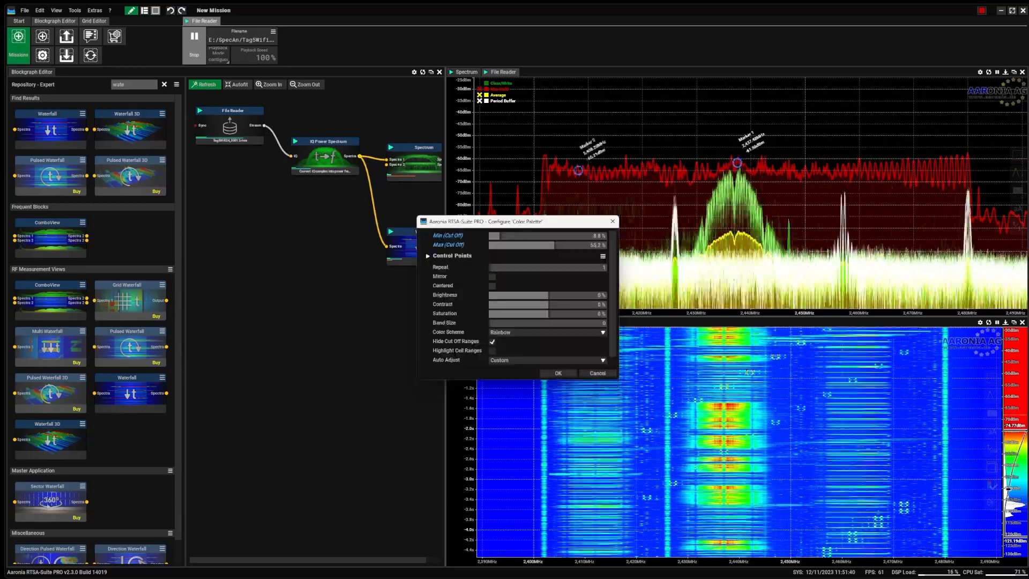
{"action": "left_click_drag", "start_coordinate": [589, 221], "coordinate": [736, 252]}
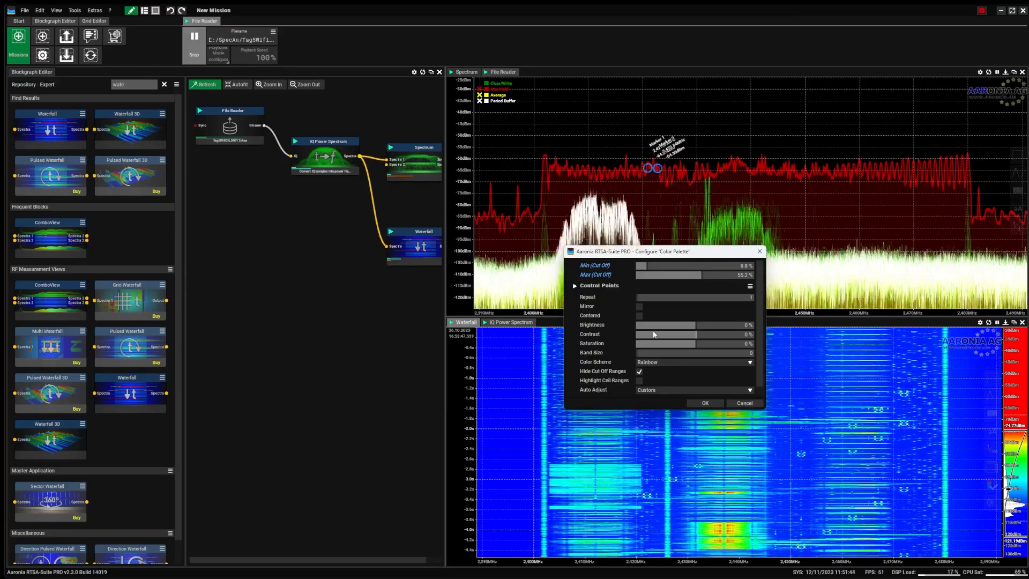
{"action": "left_click", "coordinate": [749, 362]}
{"action": "left_click_drag", "start_coordinate": [750, 376], "coordinate": [748, 411]}
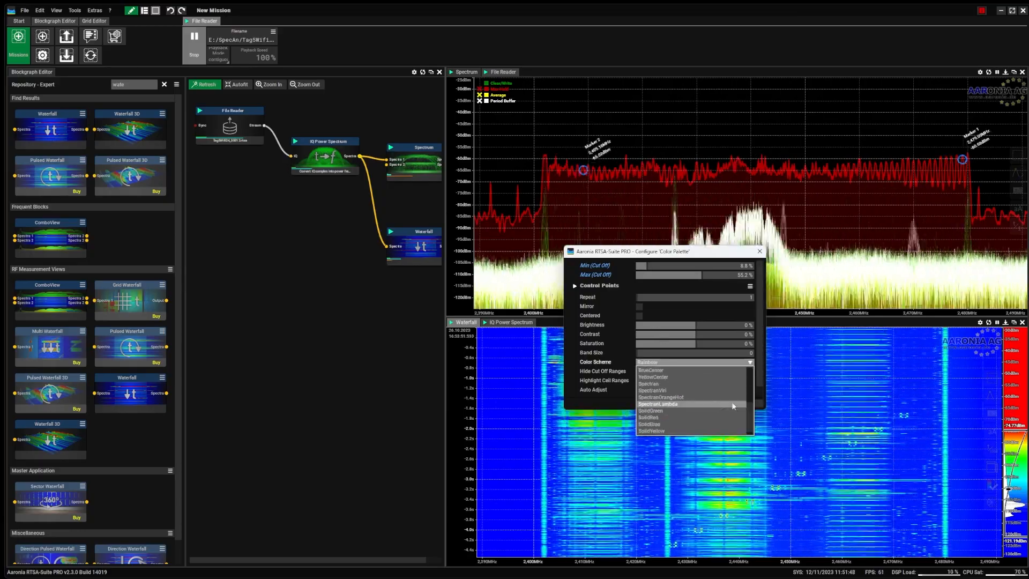
{"action": "left_click", "coordinate": [688, 406]}
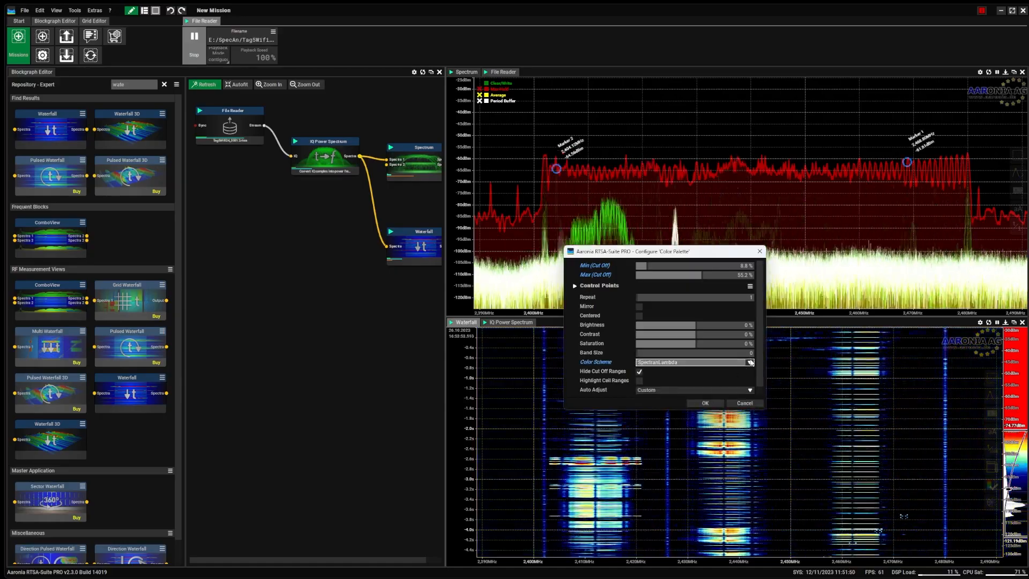
{"action": "scroll", "coordinate": [713, 390], "scroll_direction": "down", "scroll_amount": 1}
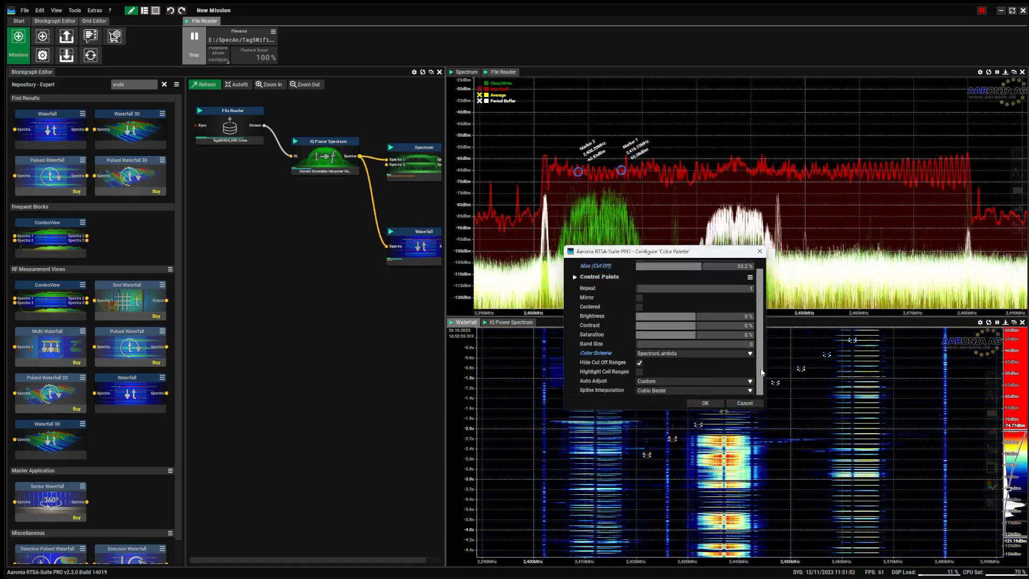
{"action": "left_click", "coordinate": [706, 403]}
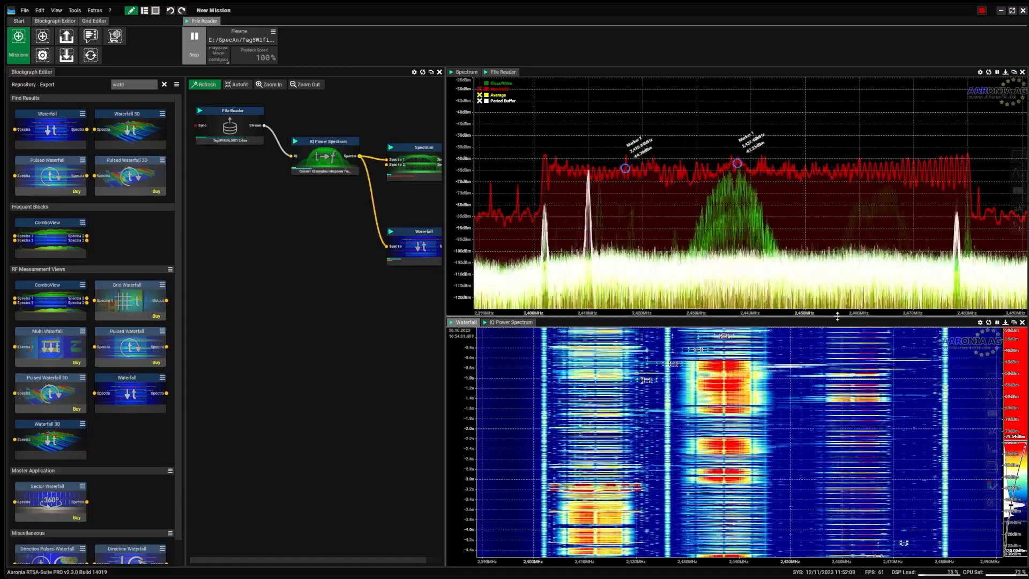
- Enlarge and pause the Waterfall view, and mark out the signal bursts between about 2,457 and 2,469 MHz for measurement
{"action": "left_click_drag", "start_coordinate": [841, 316], "coordinate": [851, 245]}
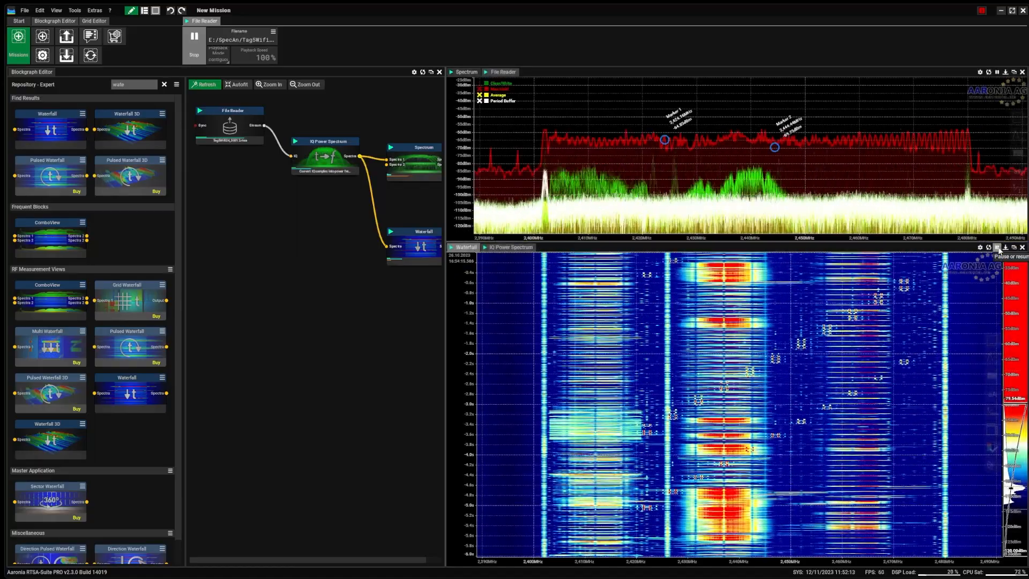
{"action": "left_click", "coordinate": [998, 249]}
{"action": "scroll", "coordinate": [844, 432], "scroll_direction": "up", "scroll_amount": 4}
{"action": "mouse_move", "coordinate": [817, 316]}
{"action": "left_mouse_down"}
{"action": "mouse_move", "coordinate": [883, 398]}
{"action": "mouse_move", "coordinate": [909, 376]}
{"action": "mouse_move", "coordinate": [914, 423]}
{"action": "mouse_move", "coordinate": [913, 381]}
{"action": "left_mouse_up"}
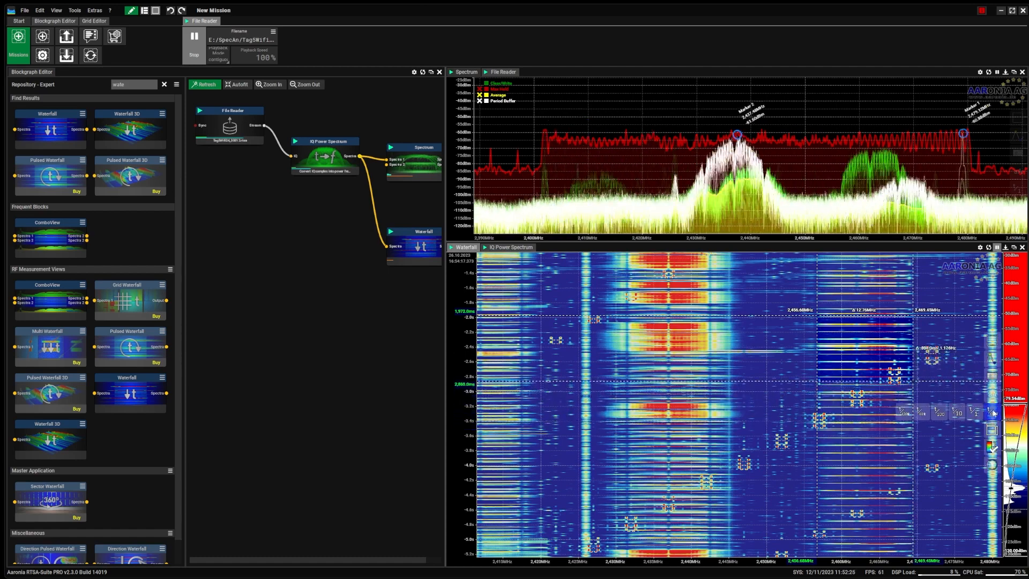
- Refresh the Waterfall with new data and measure the interval between successive bursts around 2,457.8 to 2,468.7 MHz, comparing it across neighboring burst pairs
{"action": "left_click", "coordinate": [998, 247]}
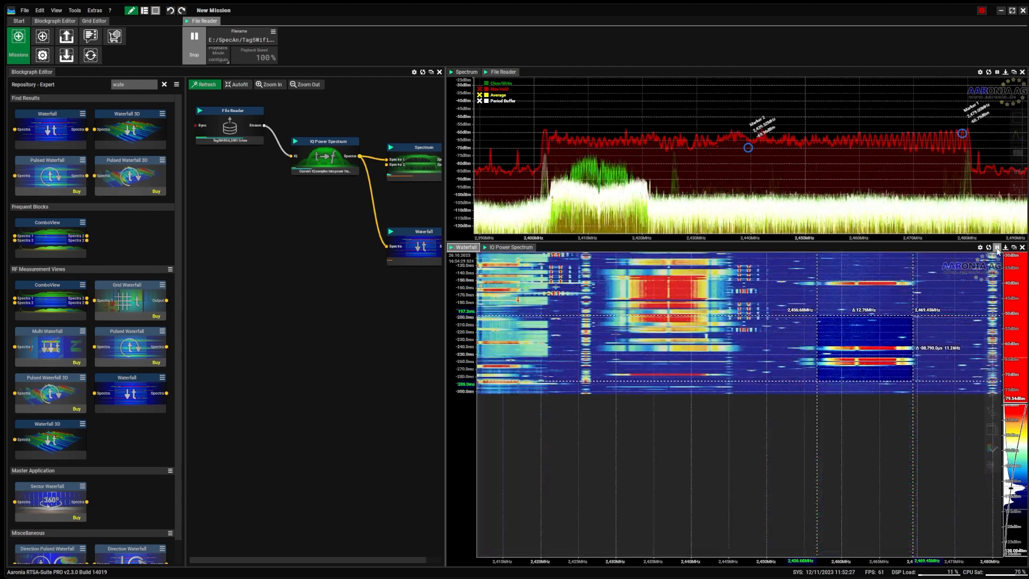
{"action": "left_click", "coordinate": [840, 456]}
{"action": "left_click_drag", "start_coordinate": [825, 372], "coordinate": [906, 447]}
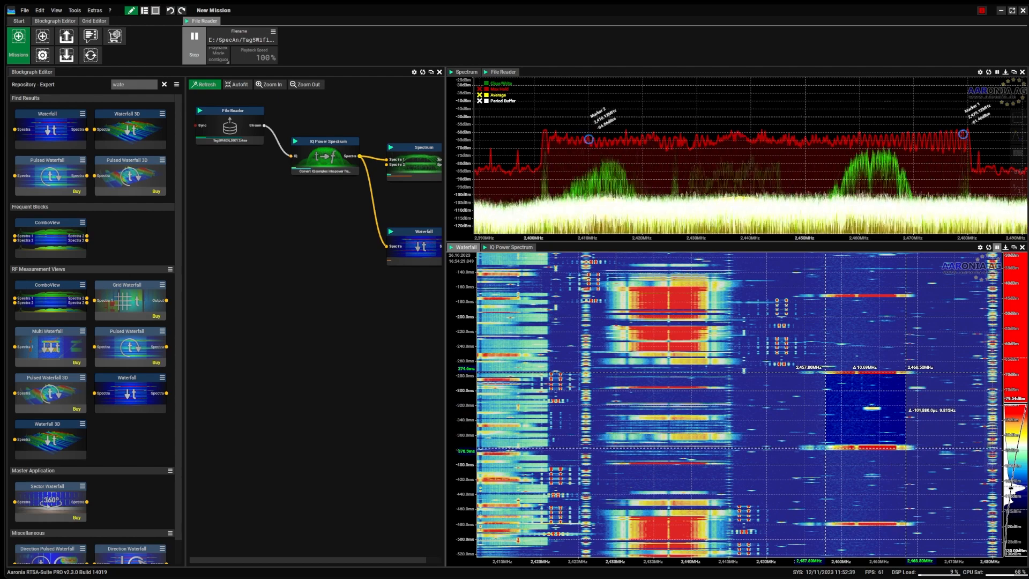
{"action": "left_click_drag", "start_coordinate": [906, 447], "coordinate": [907, 448]}
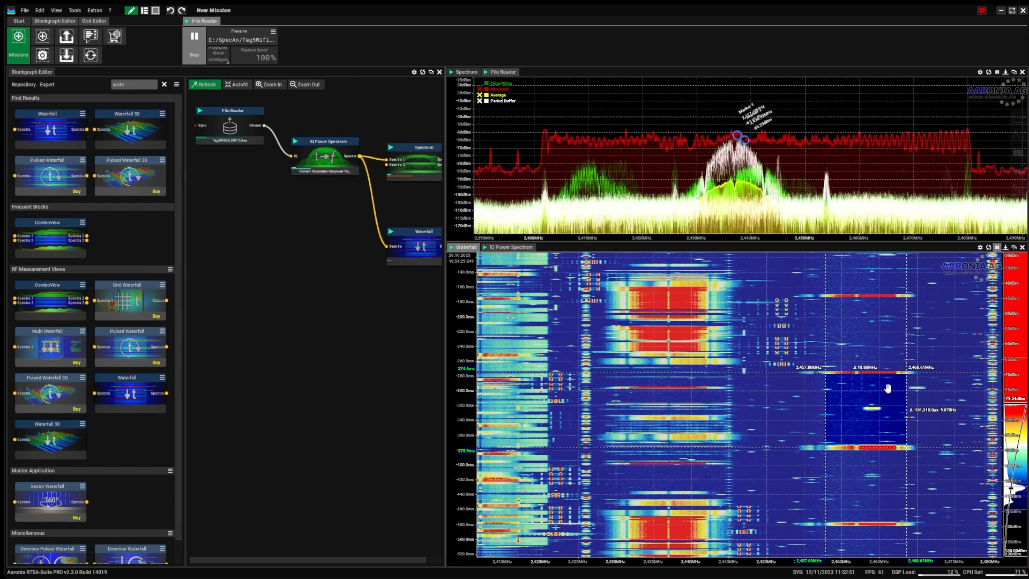
{"action": "left_click_drag", "start_coordinate": [886, 394], "coordinate": [880, 449]}
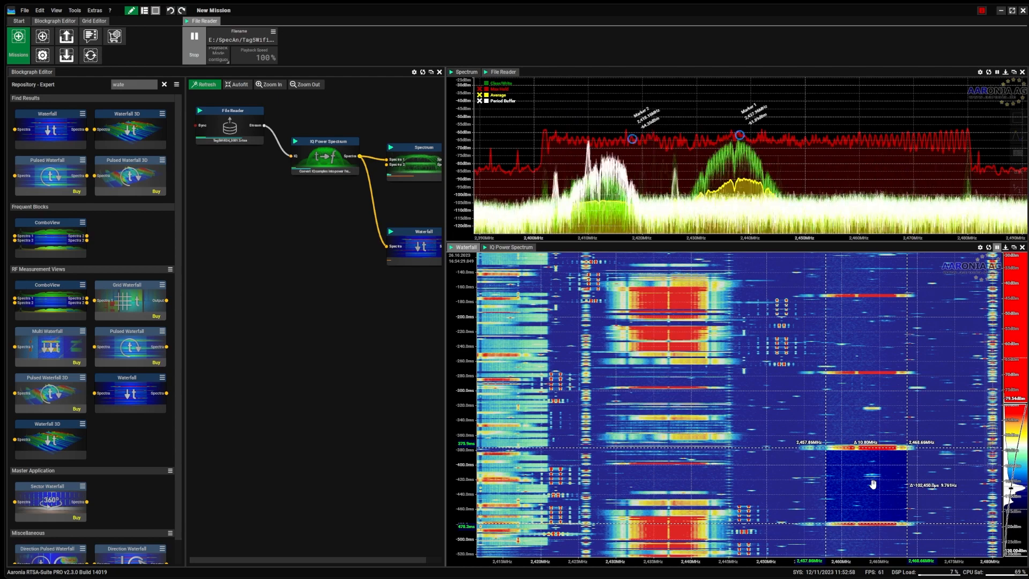
{"action": "left_click_drag", "start_coordinate": [873, 485], "coordinate": [874, 410]}
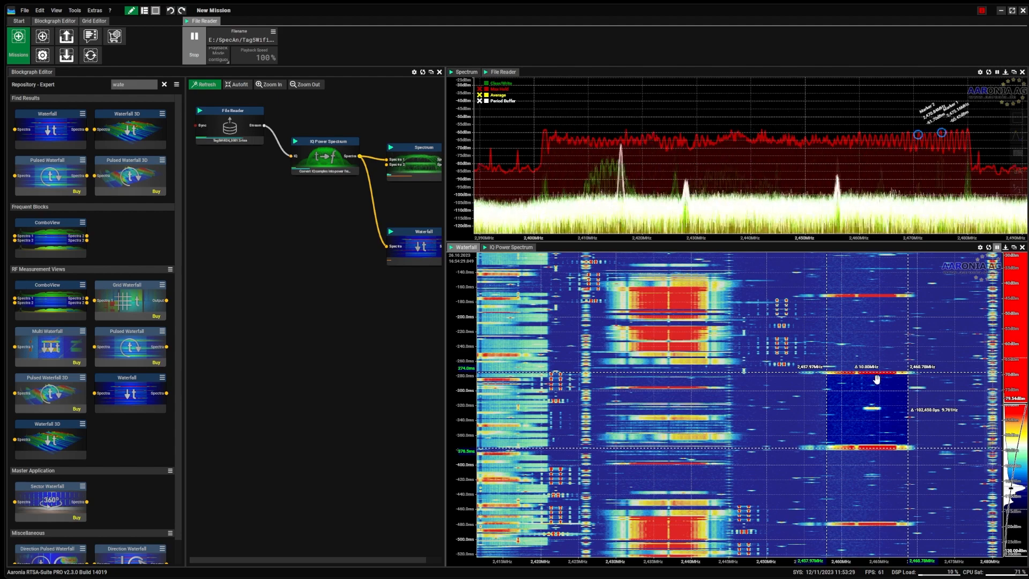
- Measure the duration and bandwidth of a single burst between about 2,457 and 2,469 MHz in the Waterfall
{"action": "scroll", "coordinate": [875, 374], "scroll_direction": "up", "scroll_amount": 3}
{"action": "left_click", "coordinate": [874, 355]}
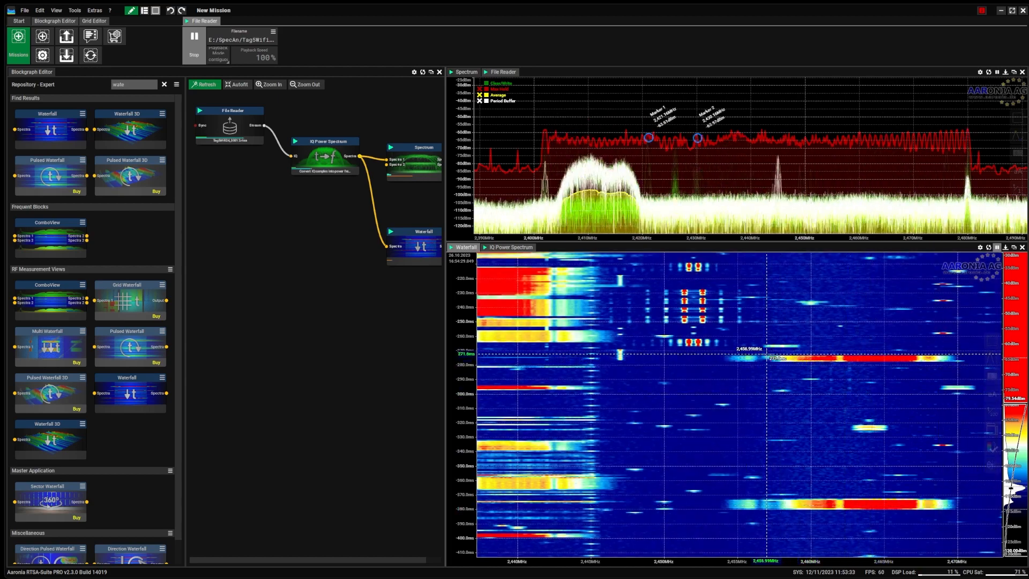
{"action": "left_click_drag", "start_coordinate": [766, 356], "coordinate": [937, 357]}
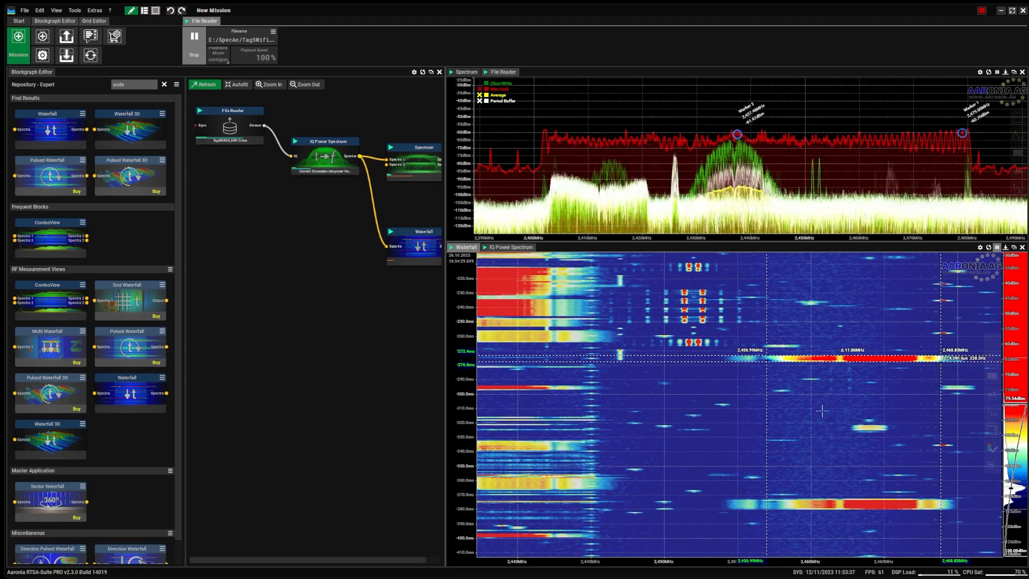
{"action": "scroll", "coordinate": [822, 411], "scroll_direction": "down", "scroll_amount": 5}
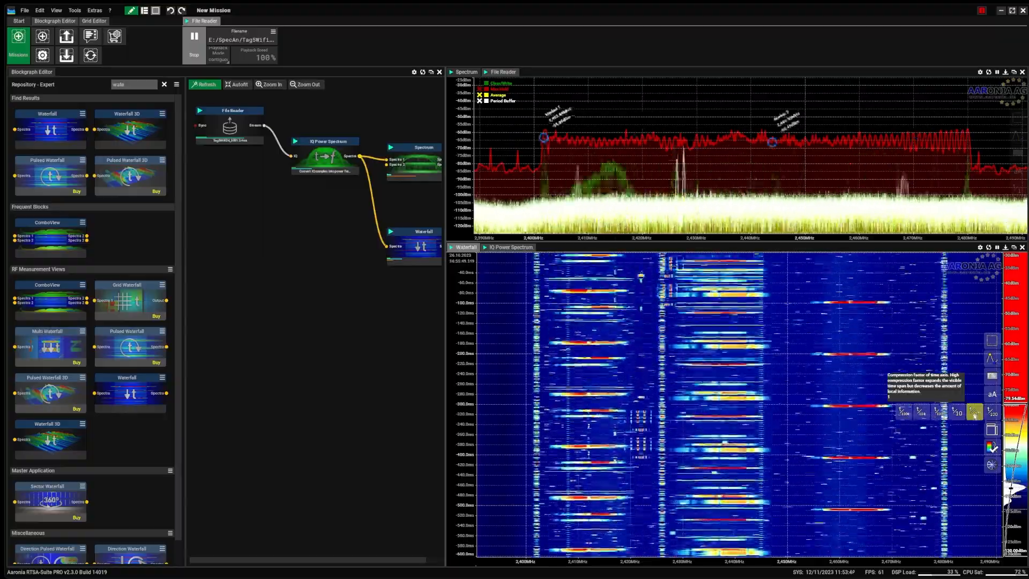
- Try a time-axis compression factor of 1 in the Waterfall and set it back to 100
{"action": "left_click", "coordinate": [992, 413]}
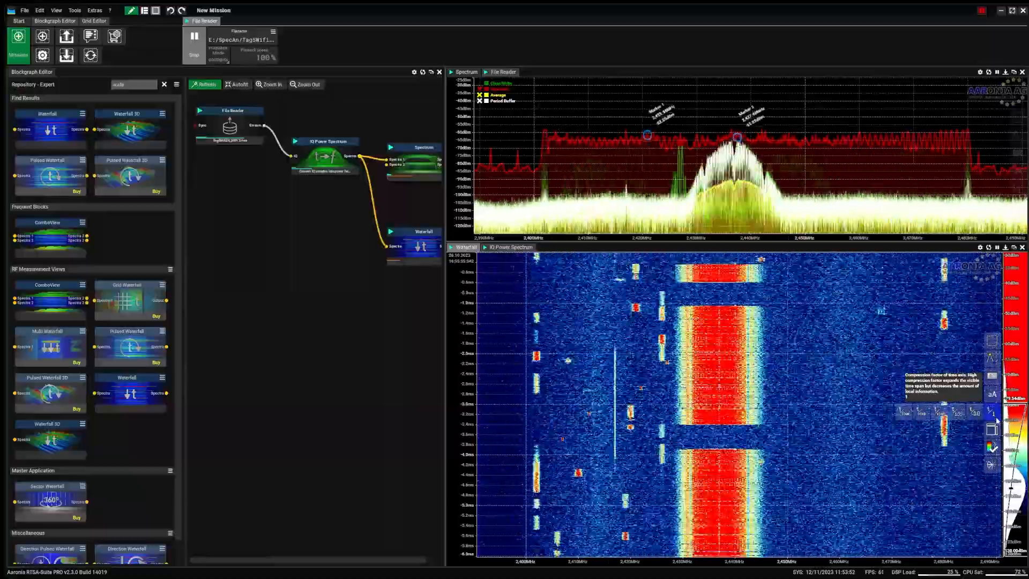
{"action": "left_click", "coordinate": [959, 414]}
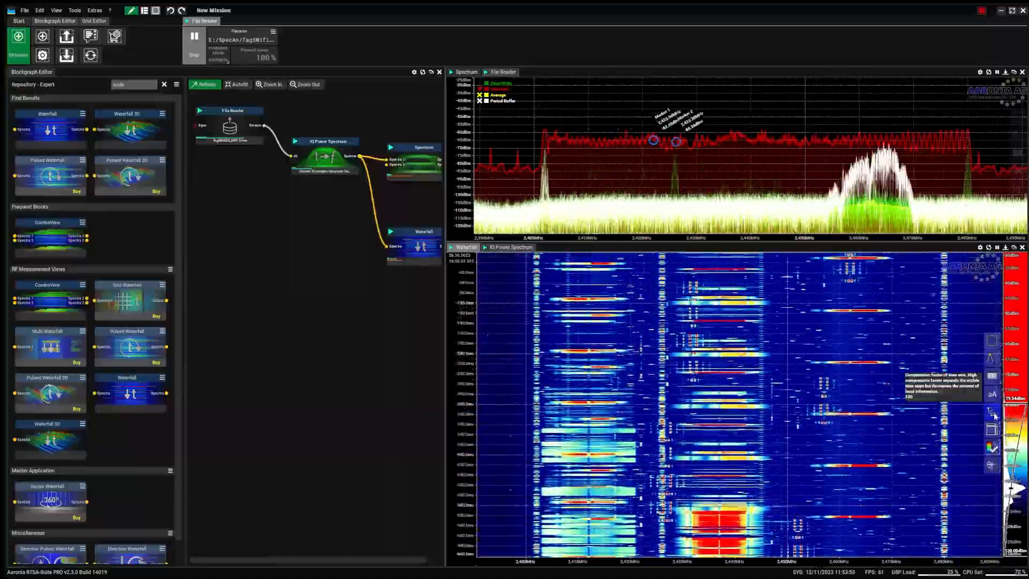
{"action": "left_click", "coordinate": [941, 413]}
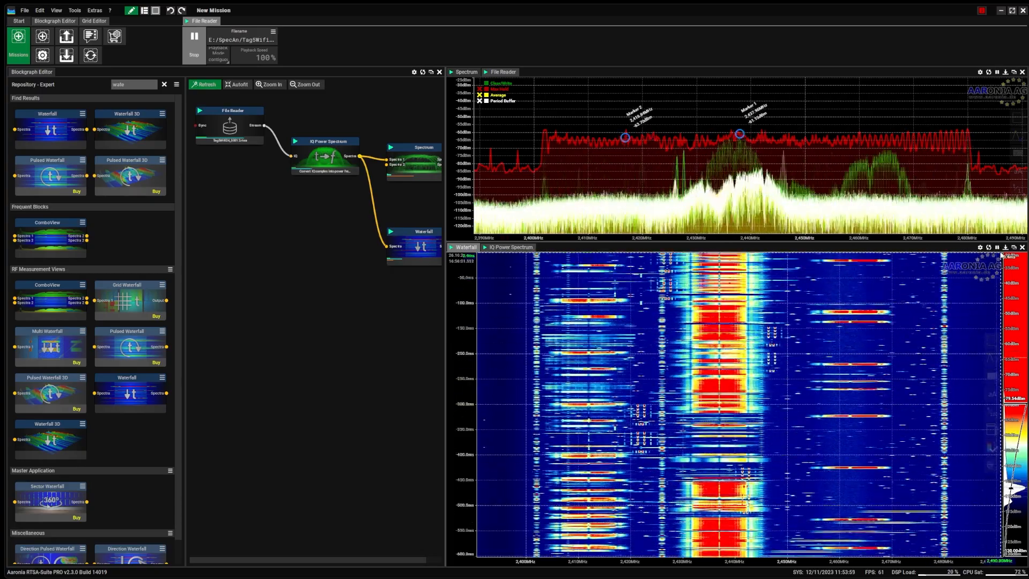
- Pause the Spectrum and Waterfall views, add a Histogram block to the blockgraph, and feed it from the IQ Power Spectrum output
{"action": "left_click", "coordinate": [997, 73]}
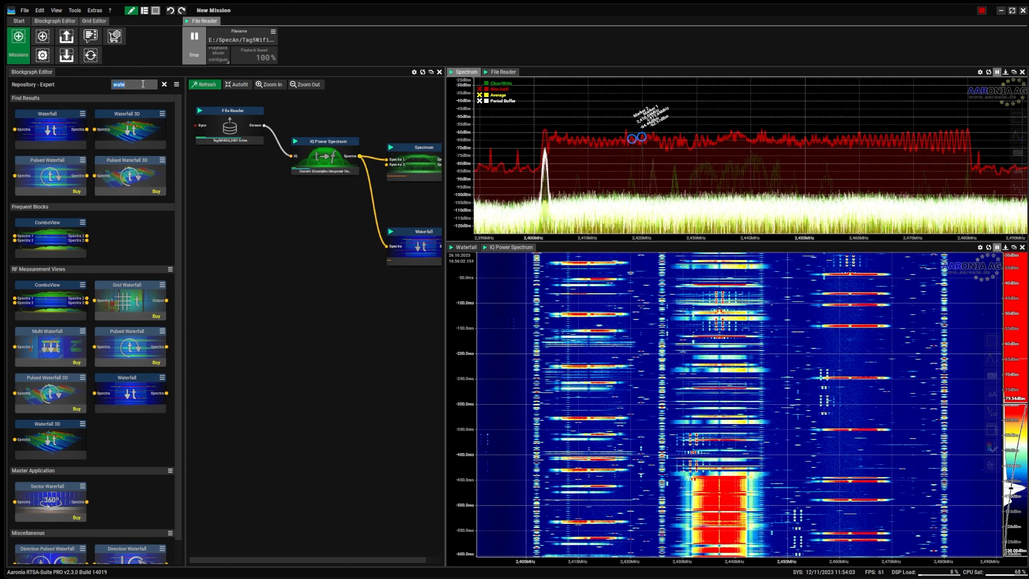
{"action": "type", "text": "his"}
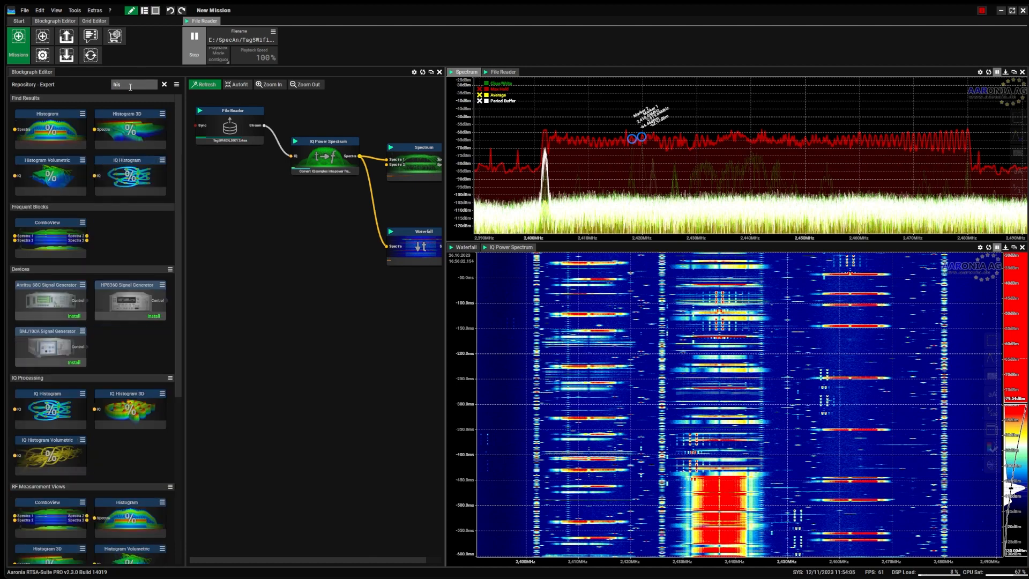
{"action": "left_click_drag", "start_coordinate": [60, 120], "coordinate": [349, 295]}
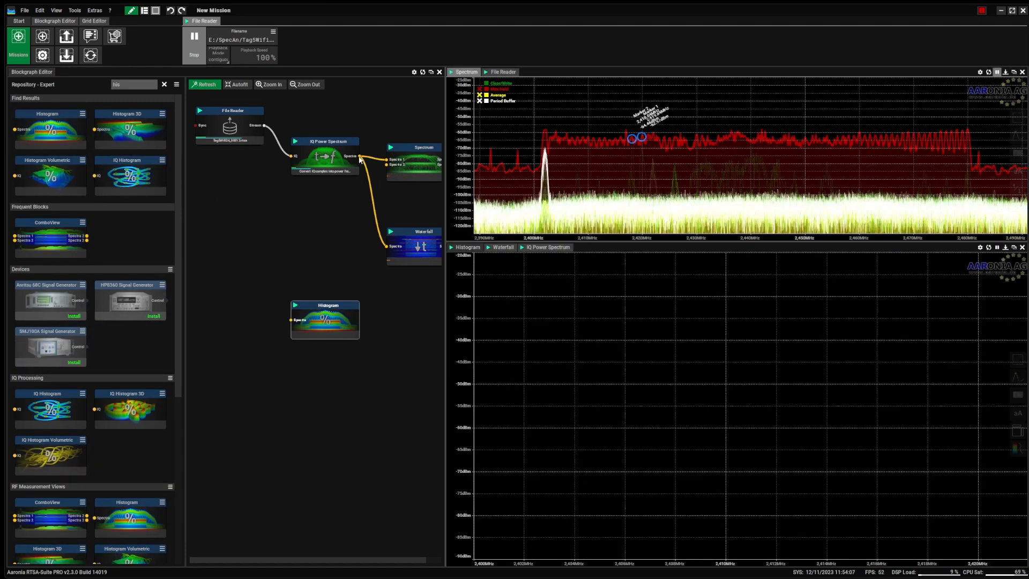
{"action": "left_click_drag", "start_coordinate": [359, 156], "coordinate": [309, 322]}
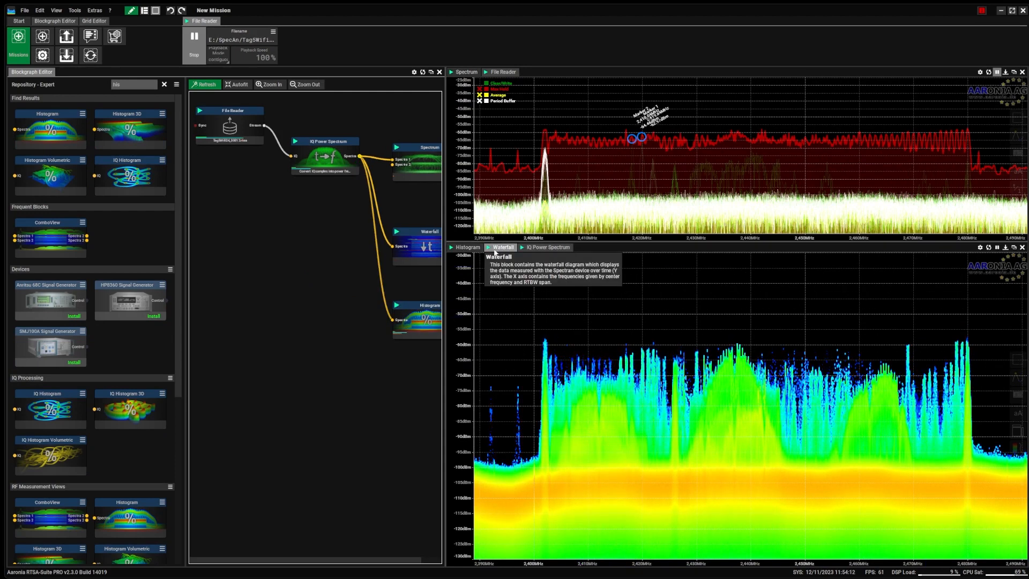
- Place the Histogram view in its own pane beneath the Waterfall and even out the heights of the three views
{"action": "left_click", "coordinate": [548, 248]}
{"action": "left_click", "coordinate": [465, 247]}
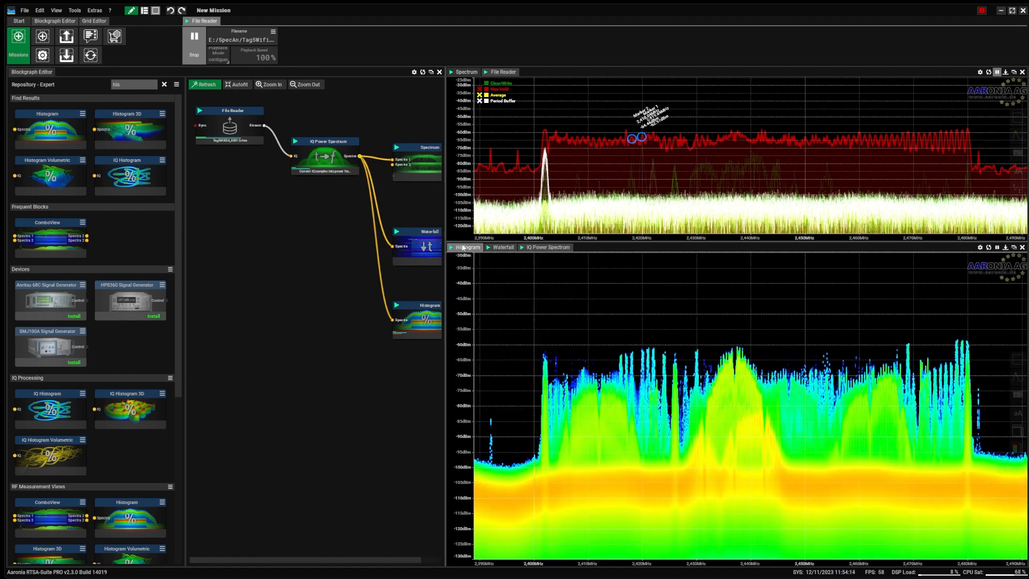
{"action": "left_click_drag", "start_coordinate": [463, 251], "coordinate": [732, 553]}
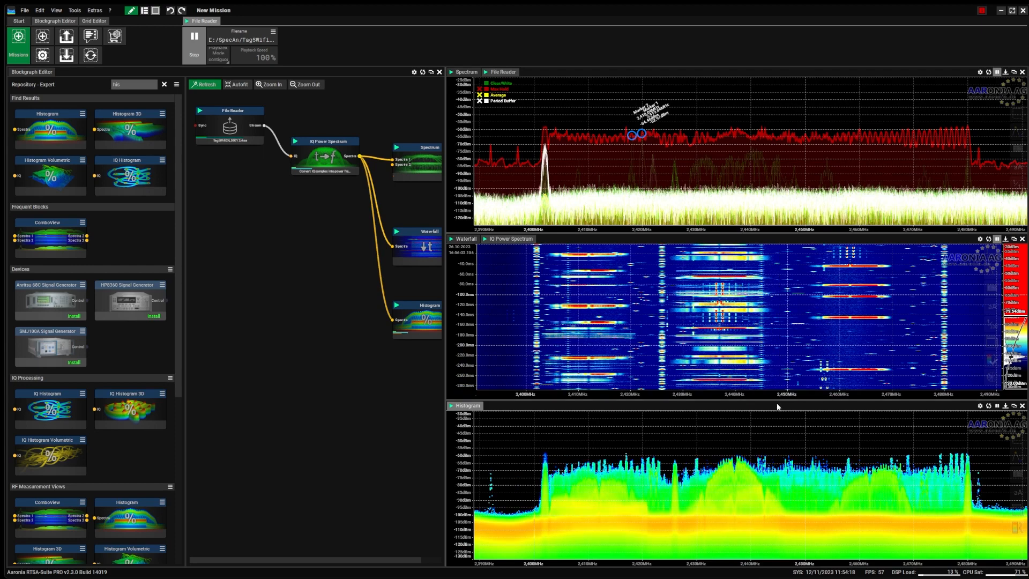
{"action": "left_click_drag", "start_coordinate": [776, 399], "coordinate": [777, 376]}
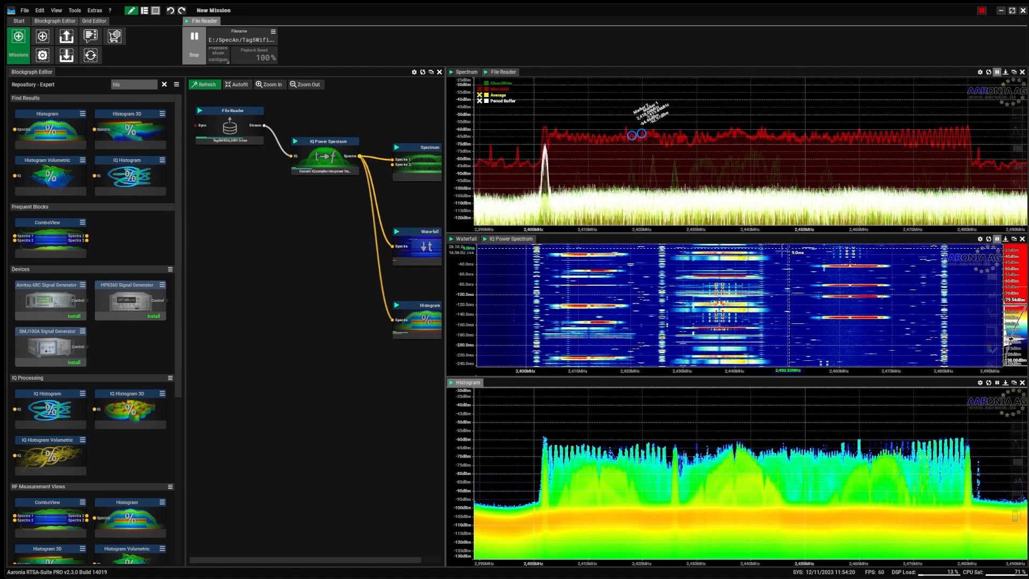
{"action": "left_click_drag", "start_coordinate": [730, 240], "coordinate": [730, 225]}
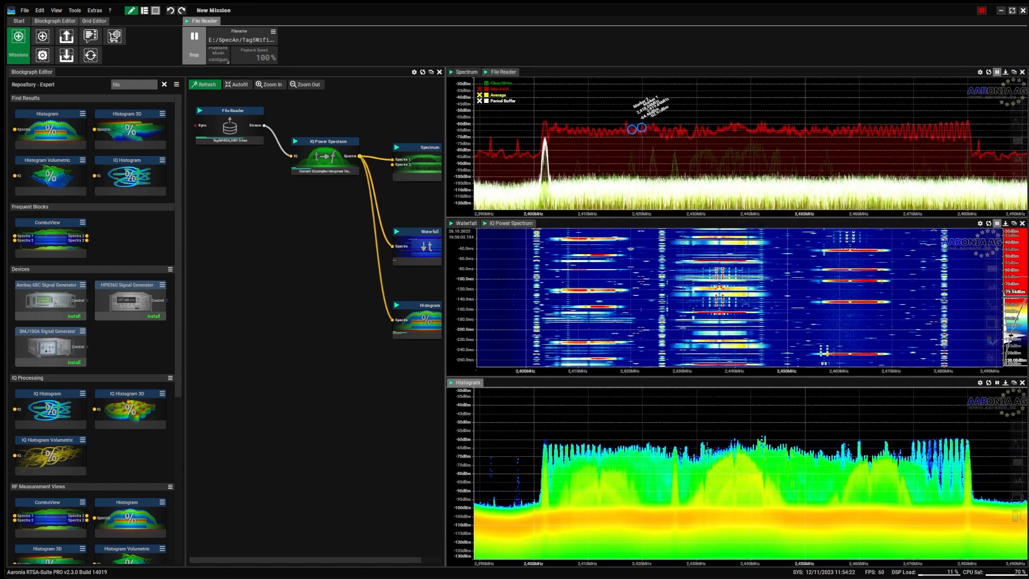
- Display the Histogram's color scale, lower its upper limit to about 14%, raise its lower limit and adjust the color midpoint
{"action": "left_click", "coordinate": [1017, 517]}
{"action": "left_click_drag", "start_coordinate": [1016, 473], "coordinate": [1011, 476]}
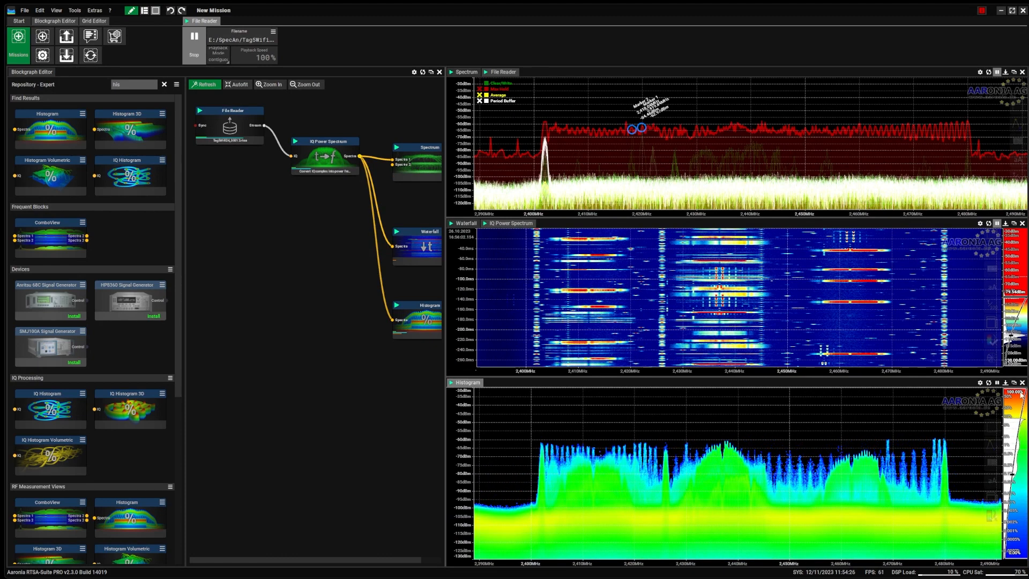
{"action": "left_click_drag", "start_coordinate": [1020, 385], "coordinate": [1021, 410]}
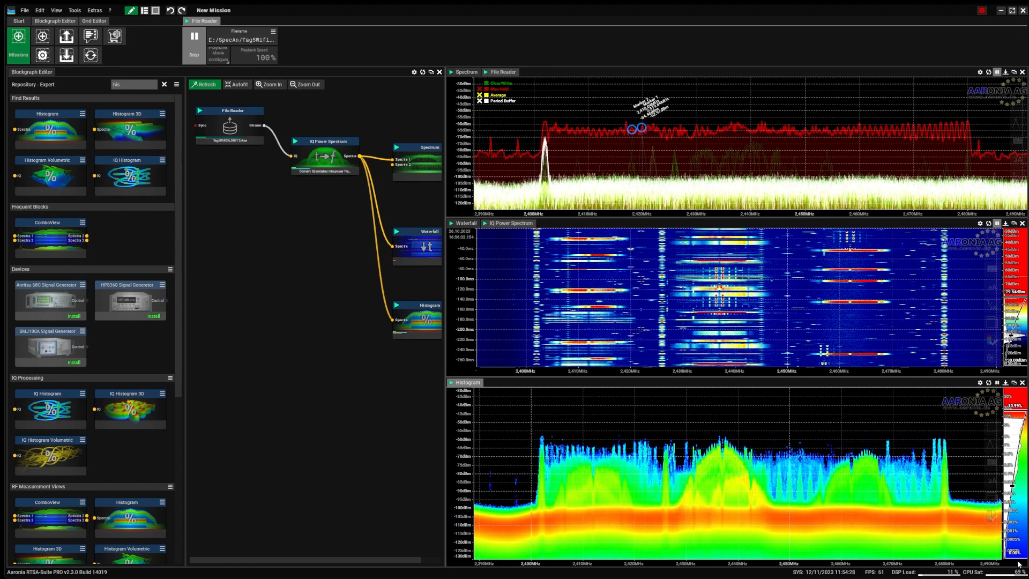
{"action": "left_click_drag", "start_coordinate": [1018, 554], "coordinate": [1018, 531]}
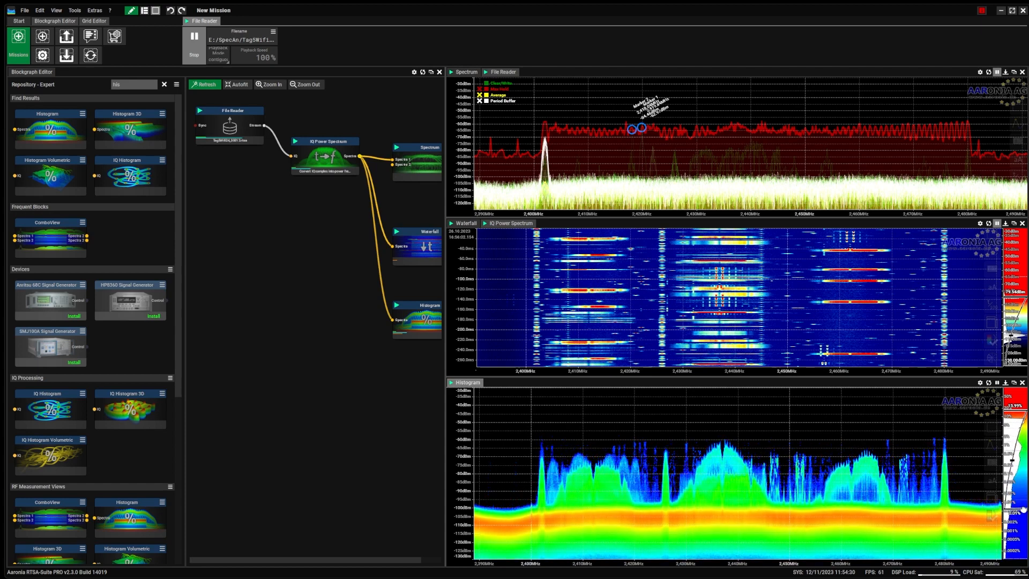
{"action": "left_click_drag", "start_coordinate": [1011, 455], "coordinate": [1009, 453]}
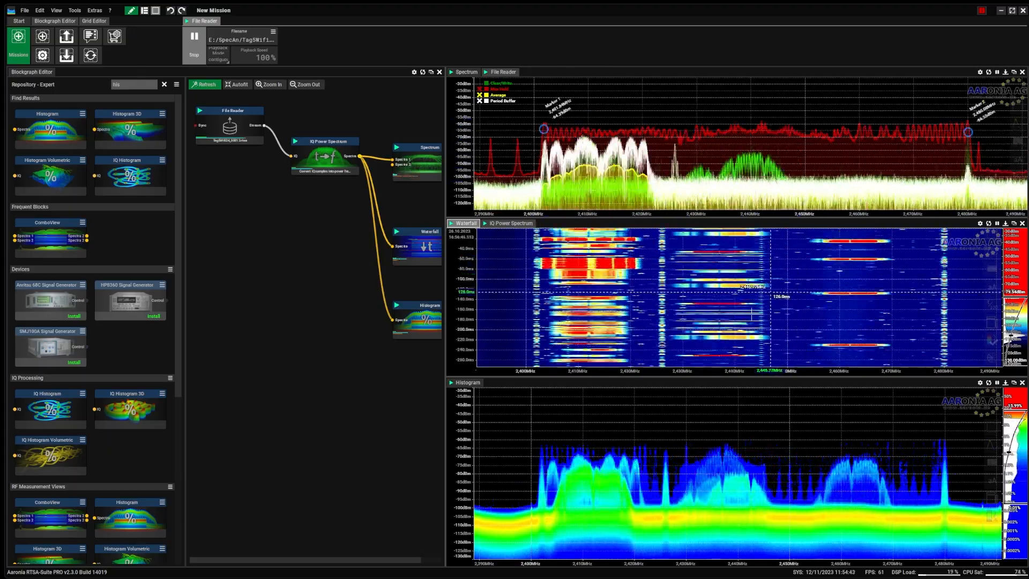
- In the Histogram's color coding settings, try a brightness of -15%, and end with brightness at 0% and contrast at 1%
{"action": "left_click", "coordinate": [459, 382]}
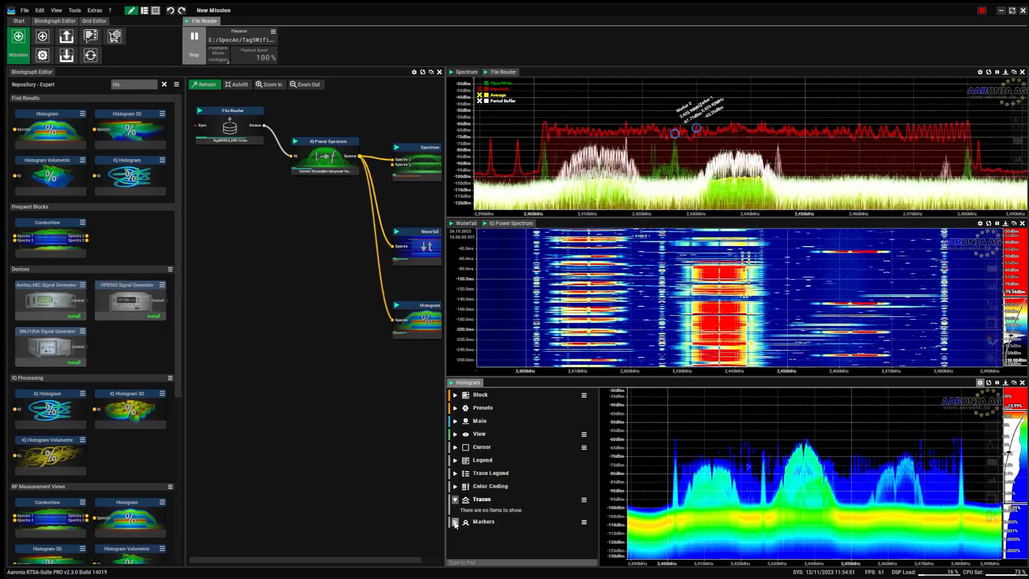
{"action": "left_click", "coordinate": [455, 487]}
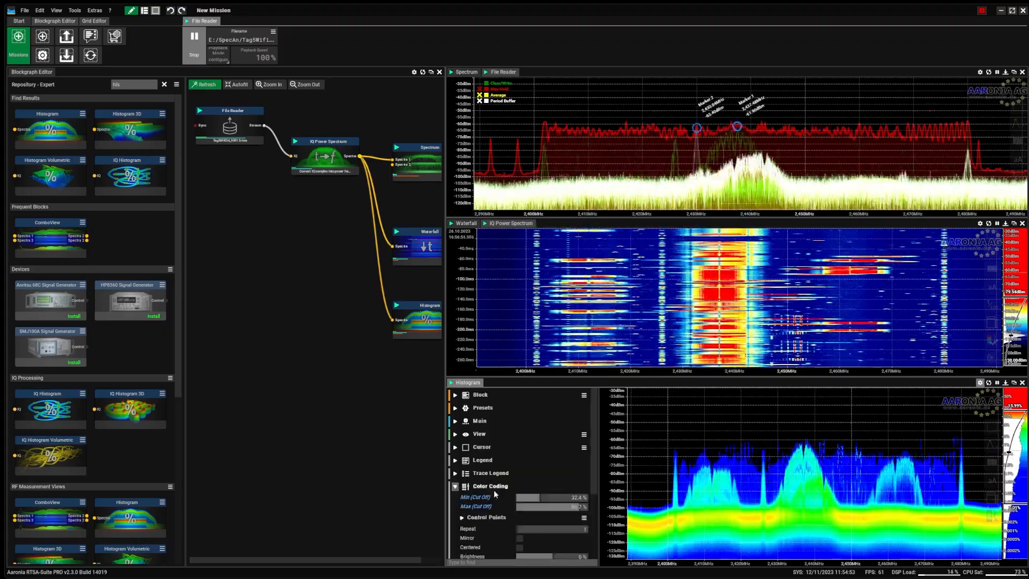
{"action": "scroll", "coordinate": [568, 489], "scroll_direction": "down", "scroll_amount": 1}
{"action": "scroll", "coordinate": [487, 496], "scroll_direction": "down", "scroll_amount": 5}
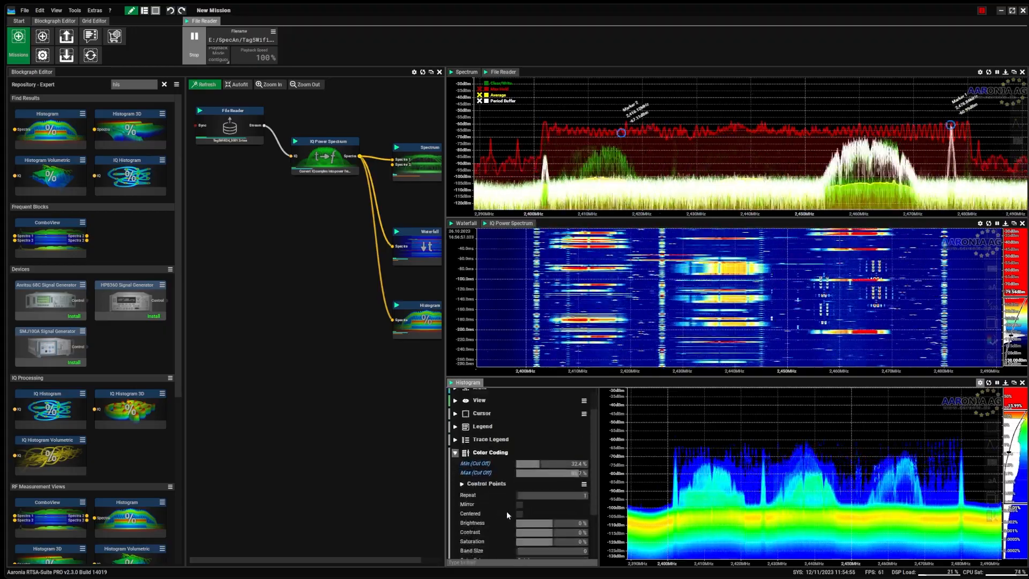
{"action": "left_click_drag", "start_coordinate": [550, 509], "coordinate": [544, 509]}
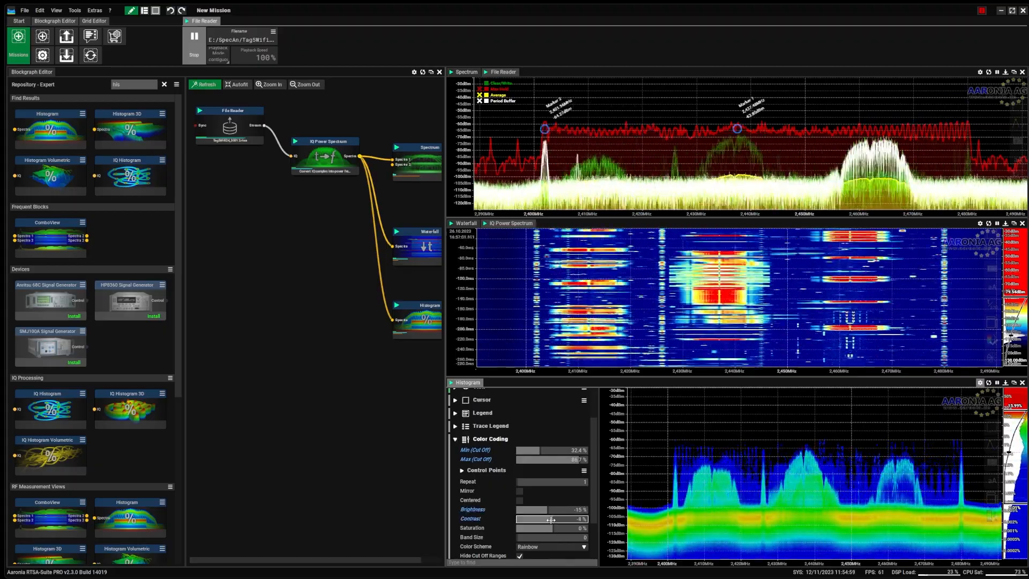
{"action": "left_click", "coordinate": [552, 510]}
{"action": "scroll", "coordinate": [538, 490], "scroll_direction": "down", "scroll_amount": 3}
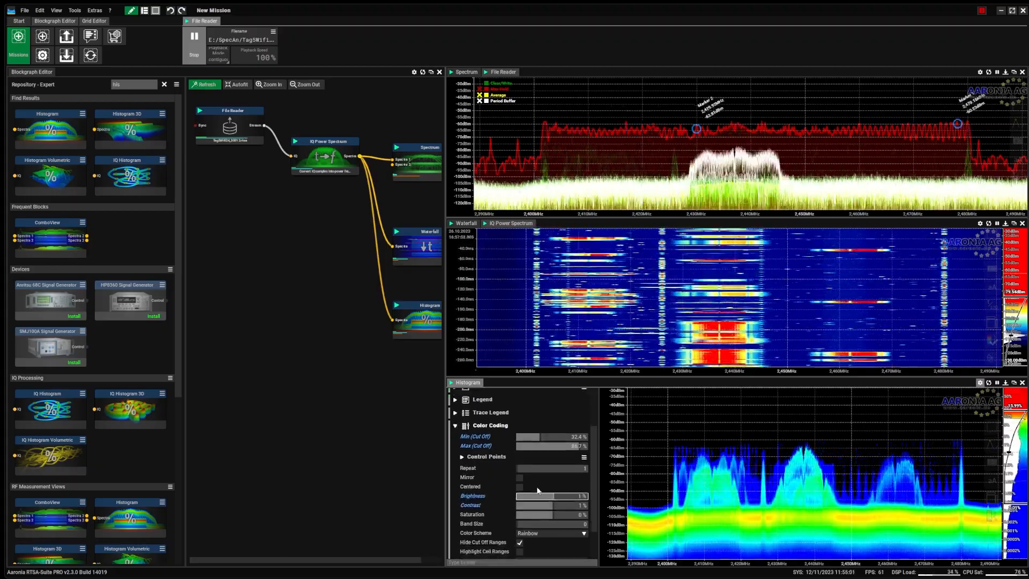
{"action": "scroll", "coordinate": [534, 501], "scroll_direction": "down", "scroll_amount": 2}
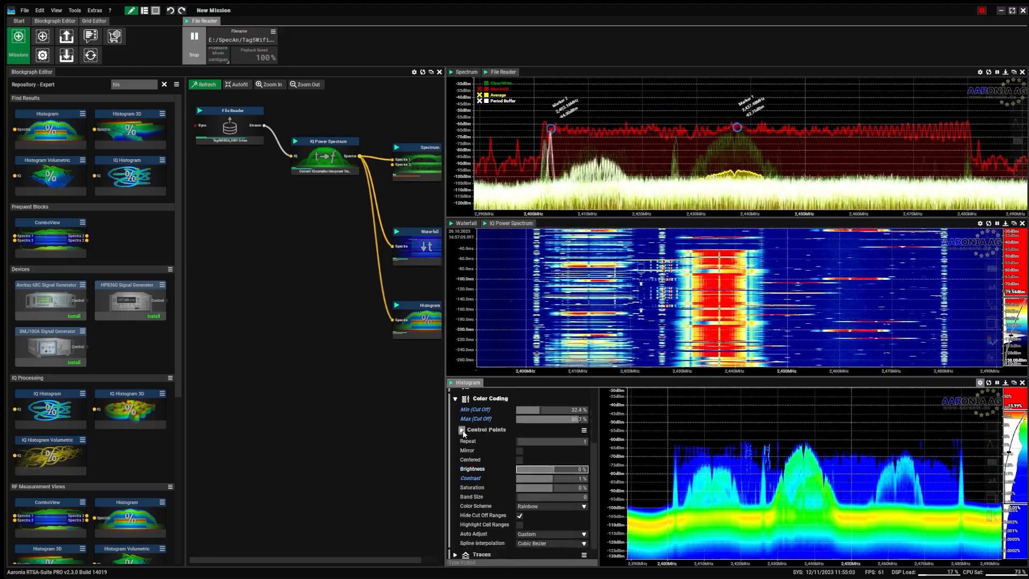
- Examine the Histogram's color control points, main settings, presets and block configuration options
{"action": "left_click", "coordinate": [474, 429]}
{"action": "scroll", "coordinate": [474, 443], "scroll_direction": "up", "scroll_amount": 5}
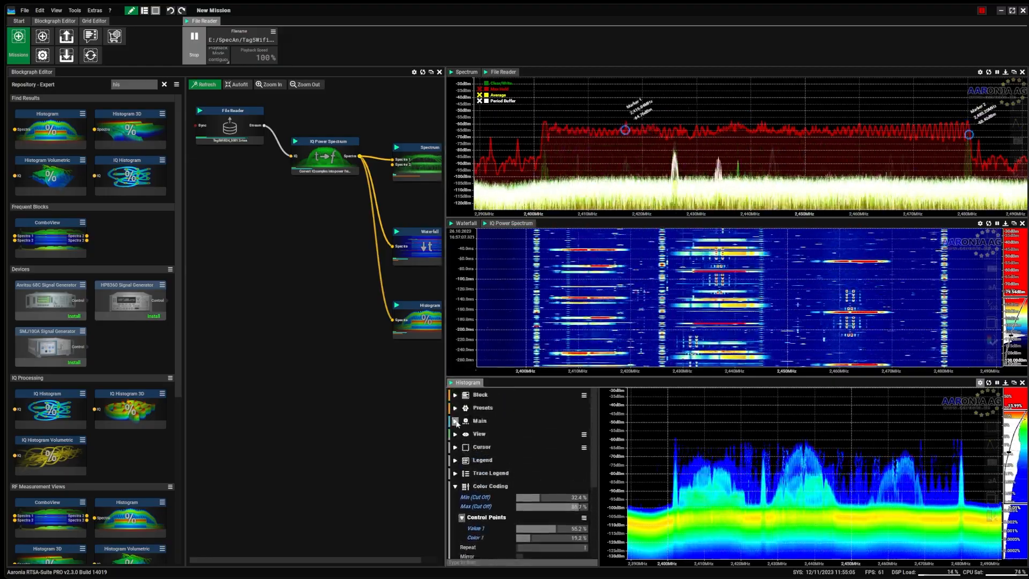
{"action": "left_click", "coordinate": [455, 422]}
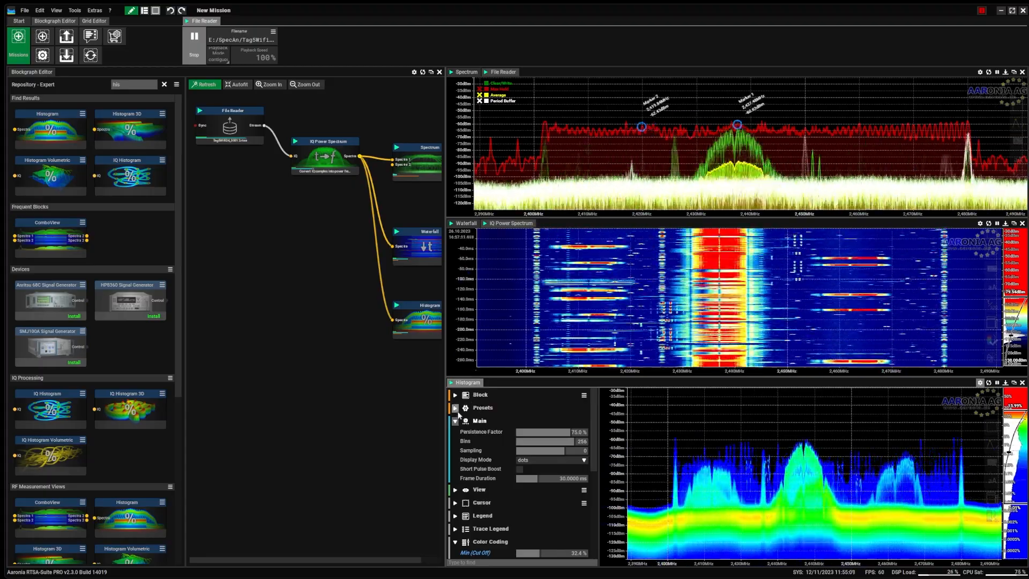
{"action": "left_click", "coordinate": [455, 408]}
{"action": "left_click", "coordinate": [583, 396]}
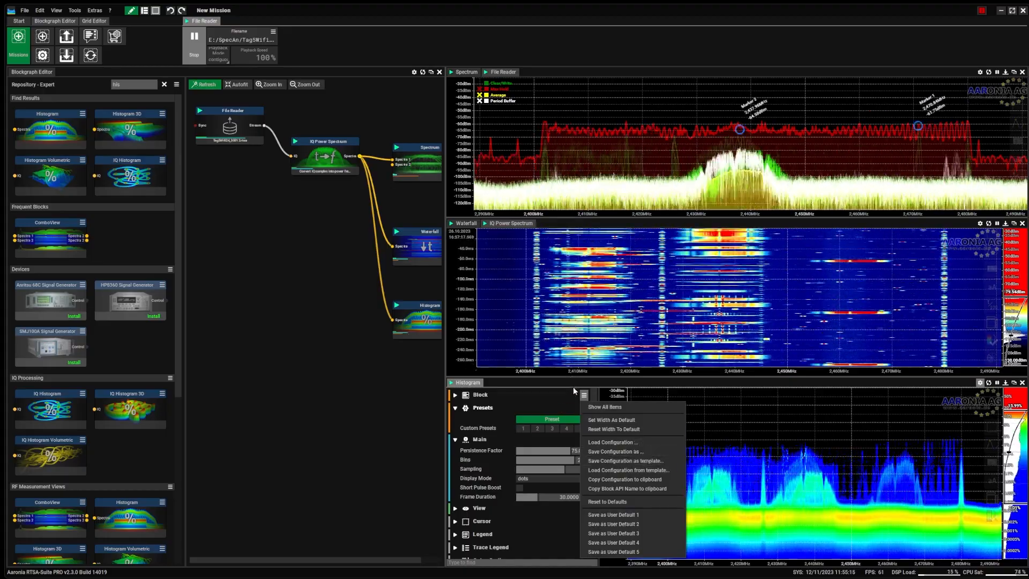
{"action": "left_click", "coordinate": [559, 405]}
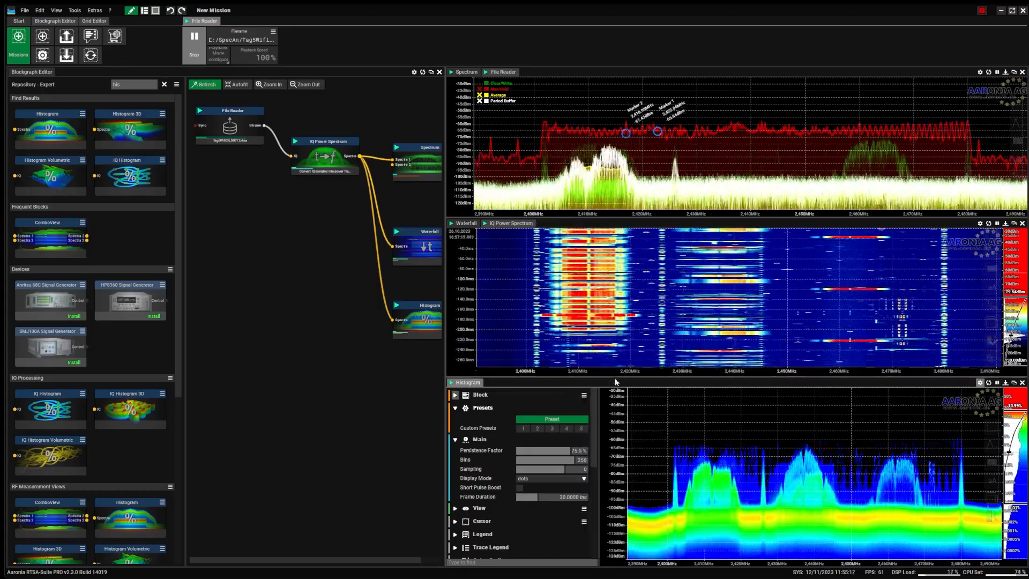
- Close the Histogram's settings and pause the Waterfall and Spectrum views
{"action": "left_click", "coordinate": [997, 223]}
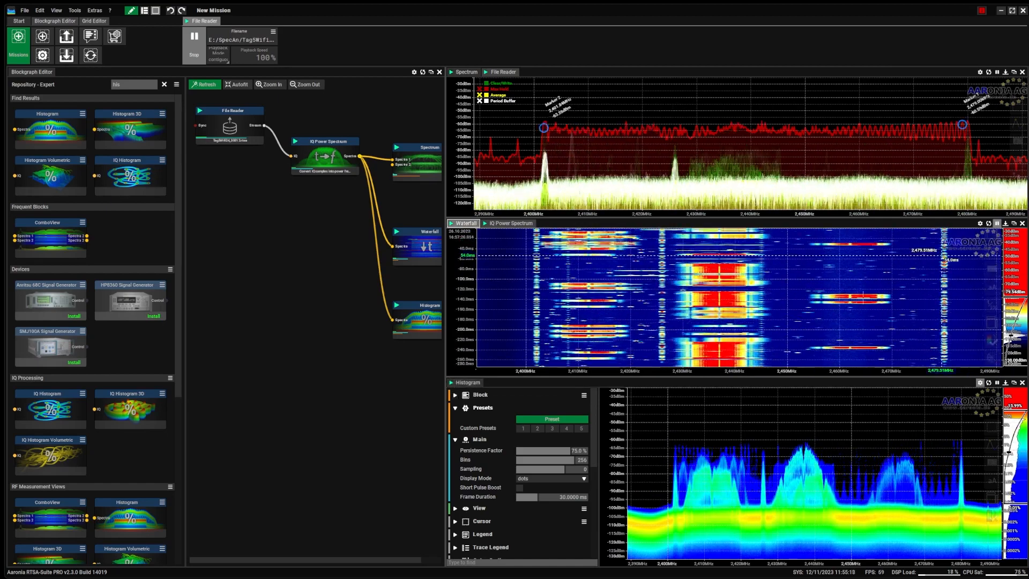
{"action": "double_click", "coordinate": [473, 382]}
{"action": "left_click", "coordinate": [997, 72]}
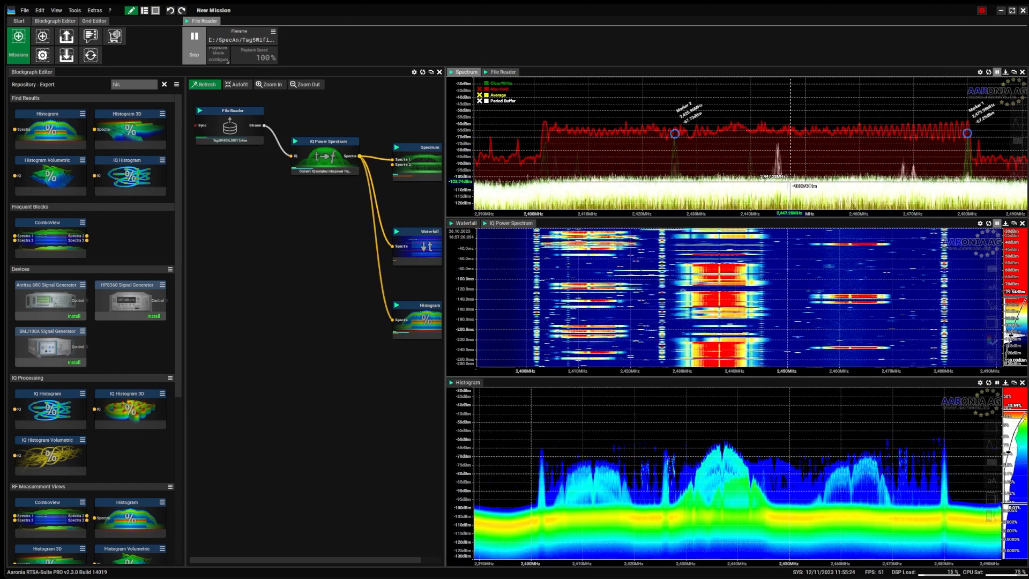
- Pause the Histogram view, widen the Blockgraph Editor and rearrange its blocks automatically
{"action": "left_click", "coordinate": [997, 383]}
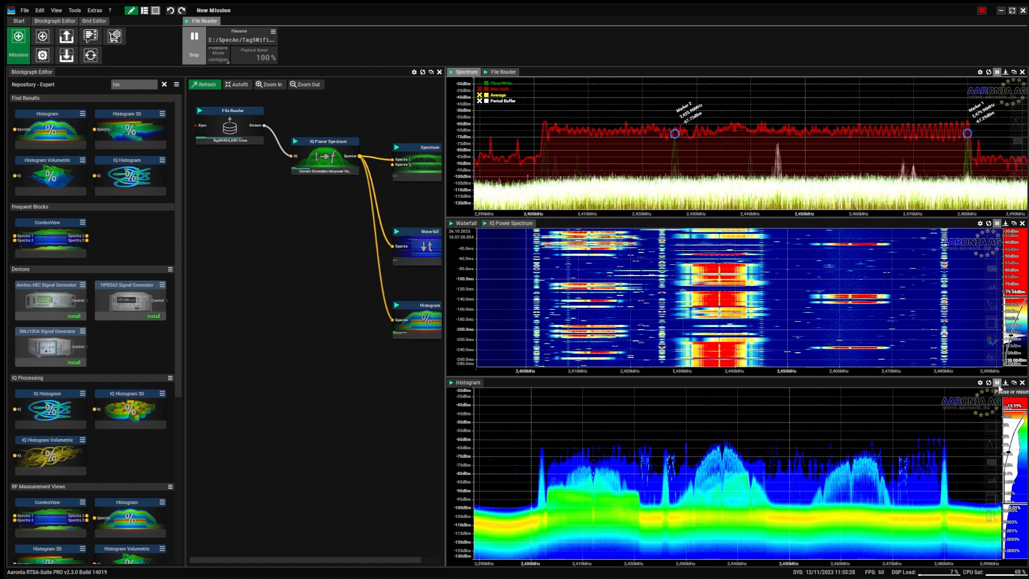
{"action": "left_click", "coordinate": [997, 383]}
{"action": "left_click_drag", "start_coordinate": [440, 216], "coordinate": [497, 216]}
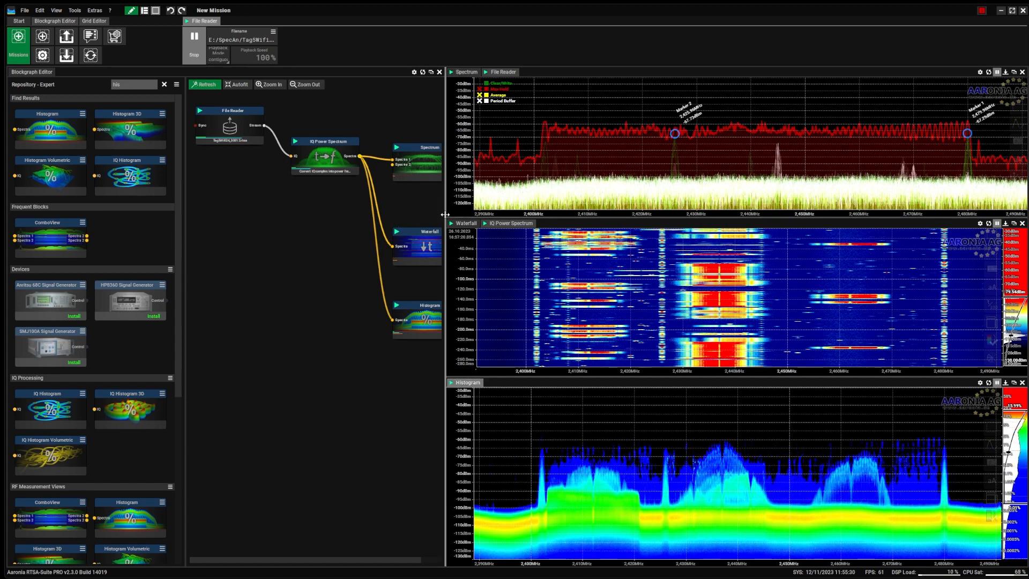
{"action": "left_click", "coordinate": [242, 85]}
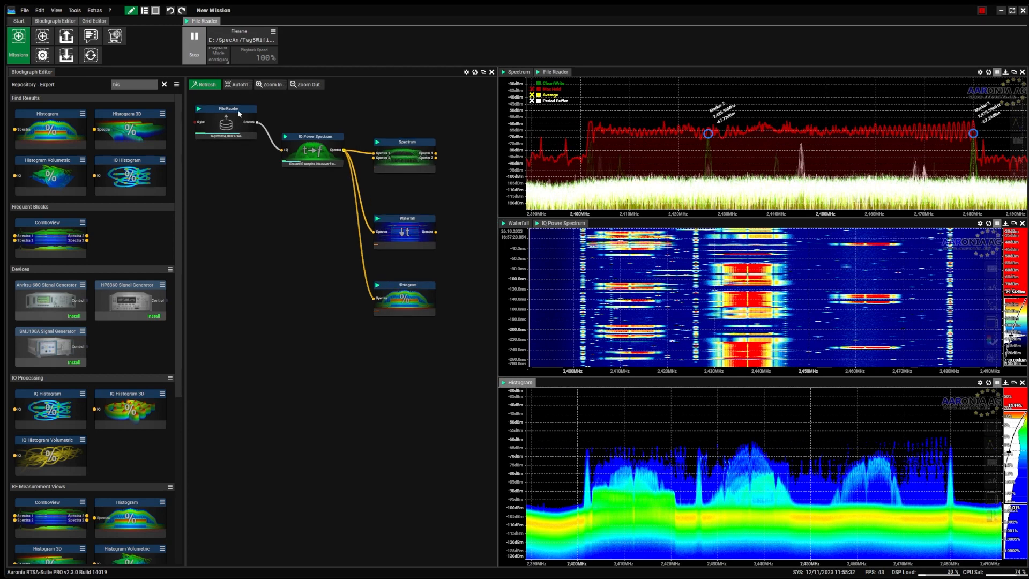
{"action": "left_click", "coordinate": [209, 85]}
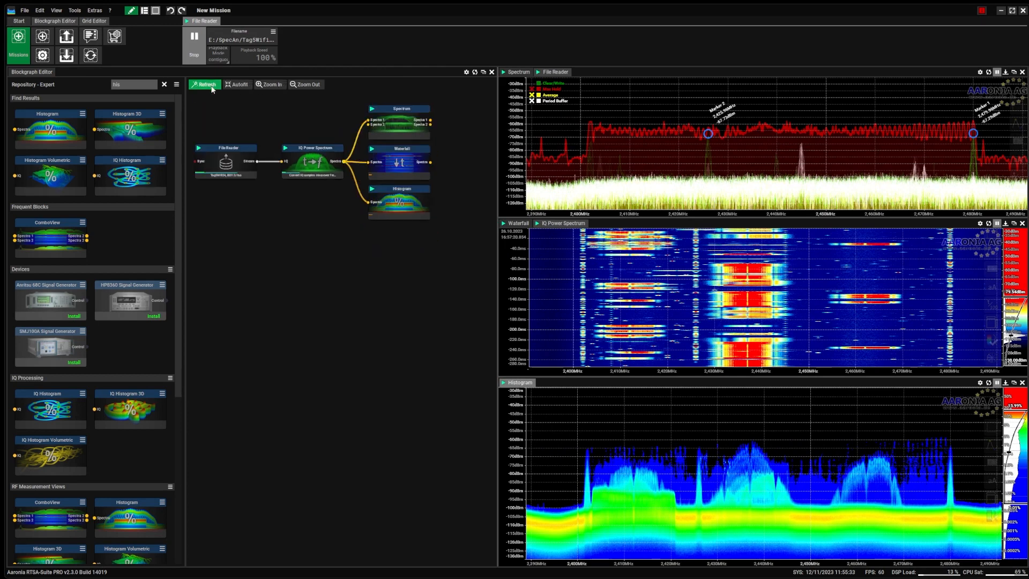
- Close the Blockgraph Editor to give the views the full width, and reopen it
{"action": "left_click", "coordinate": [272, 87]}
{"action": "left_click", "coordinate": [303, 84]}
{"action": "left_click", "coordinate": [492, 72]}
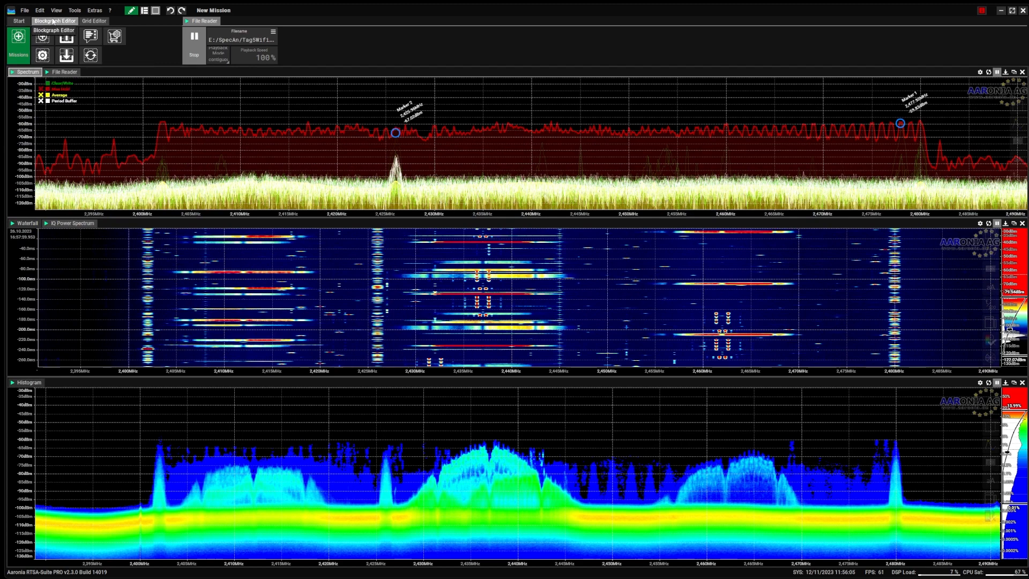
{"action": "left_click", "coordinate": [65, 22]}
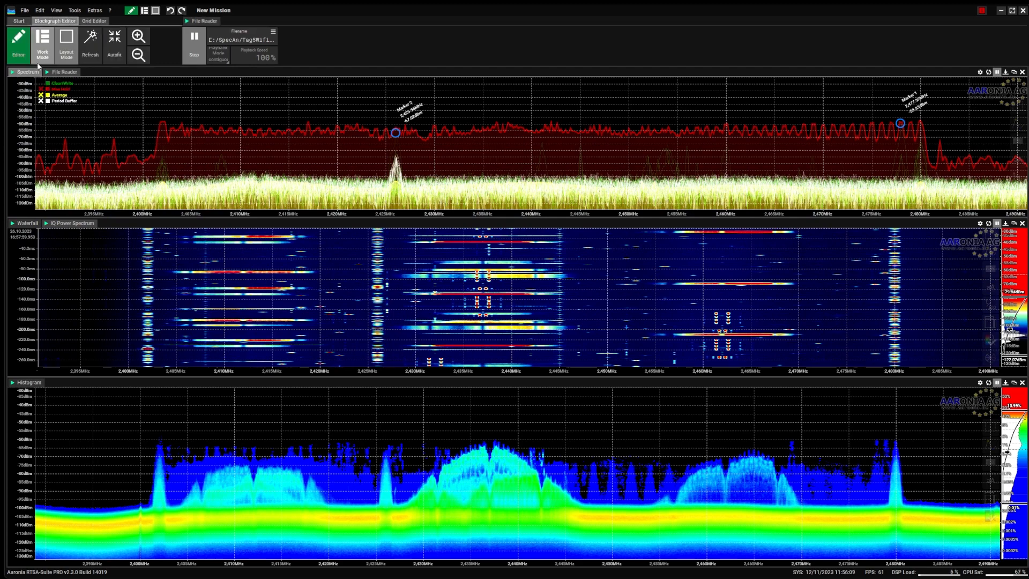
{"action": "left_click", "coordinate": [20, 41]}
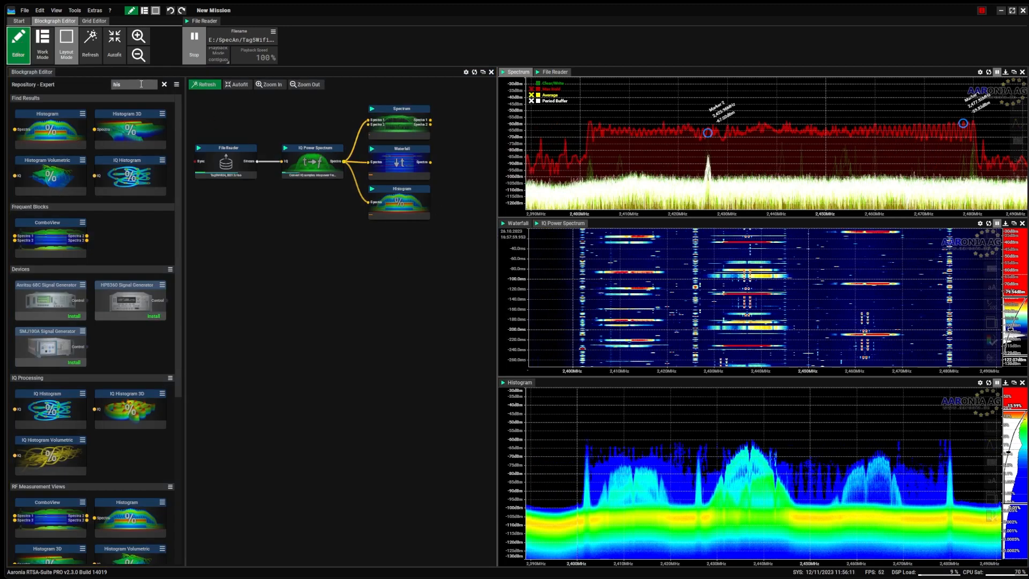
- Search the block repository for 3d, add a Waterfall 3D block to the graph and dock its view beside the Waterfall
{"action": "type", "text": "3d"}
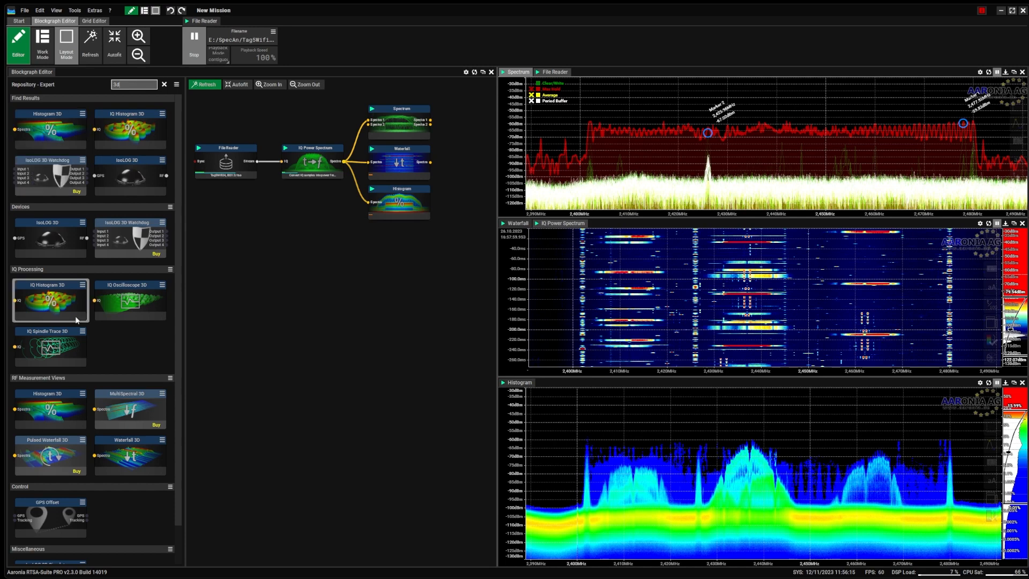
{"action": "left_click_drag", "start_coordinate": [146, 464], "coordinate": [423, 248]}
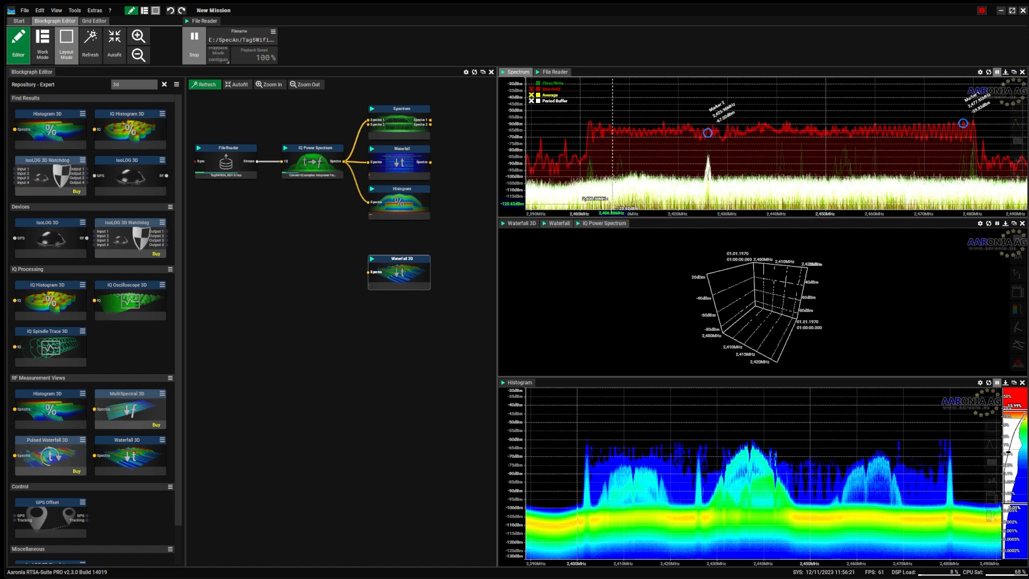
{"action": "left_click", "coordinate": [527, 224]}
{"action": "left_click_drag", "start_coordinate": [522, 225], "coordinate": [868, 299]}
- Narrow the Blockgraph Editor and enlarge the row that holds the Waterfall and Waterfall 3D views
{"action": "left_click_drag", "start_coordinate": [497, 212], "coordinate": [381, 212]}
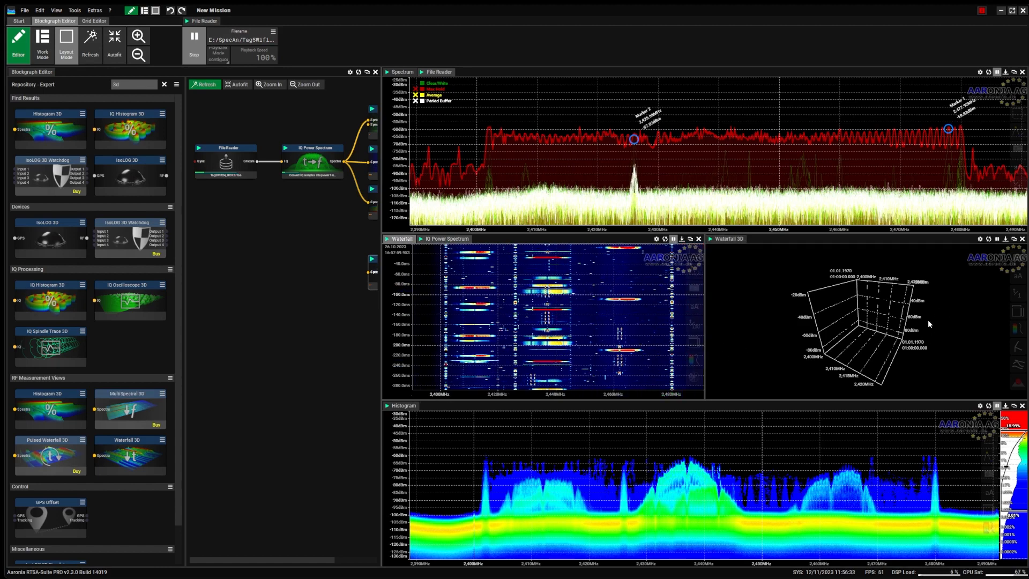
{"action": "left_click_drag", "start_coordinate": [887, 344], "coordinate": [886, 342]}
{"action": "left_click_drag", "start_coordinate": [715, 232], "coordinate": [715, 188]}
{"action": "left_click_drag", "start_coordinate": [707, 402], "coordinate": [708, 419]}
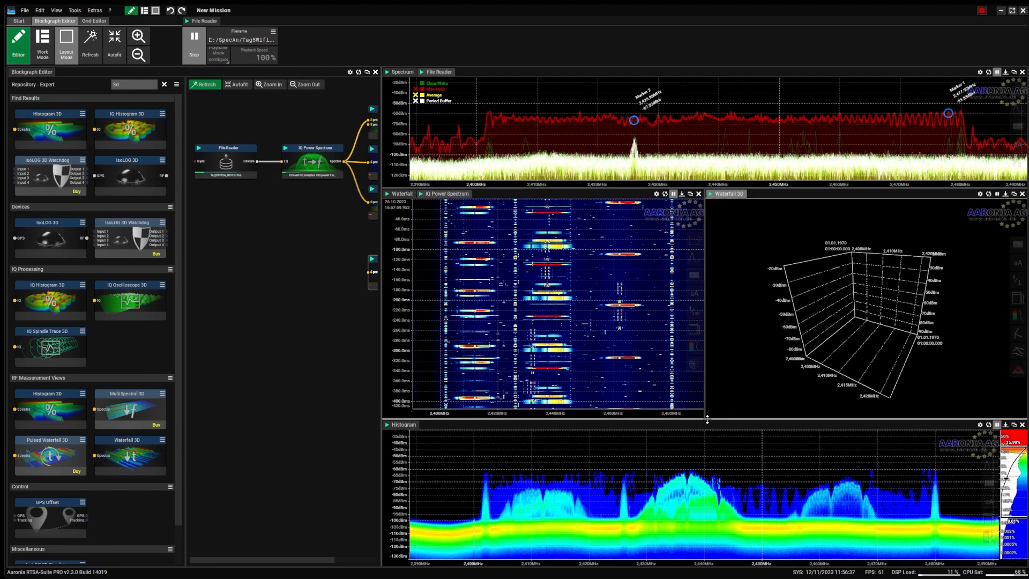
- Reset the Spectrum's traces and connect the IQ Power Spectrum output to the Waterfall 3D block, leaving the Blockgraph Editor closed
{"action": "left_click", "coordinate": [376, 72]}
{"action": "left_click", "coordinate": [989, 73]}
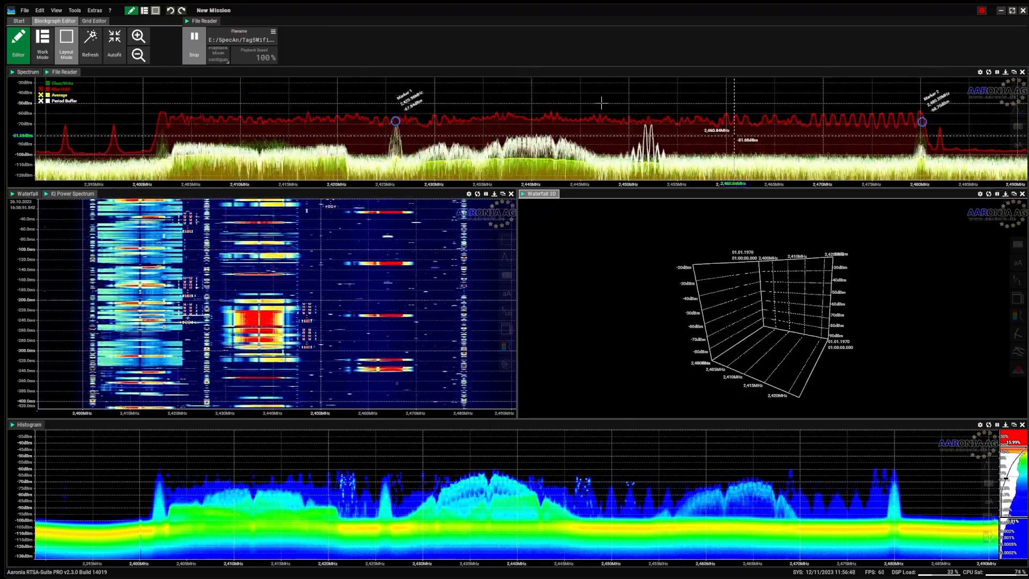
{"action": "left_click", "coordinate": [20, 45]}
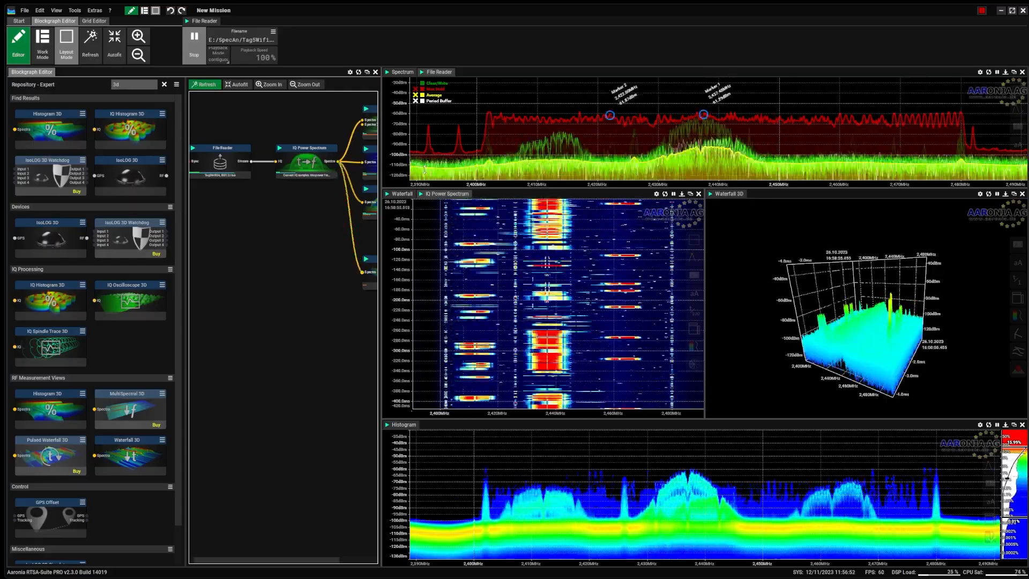
{"action": "left_click", "coordinate": [376, 72]}
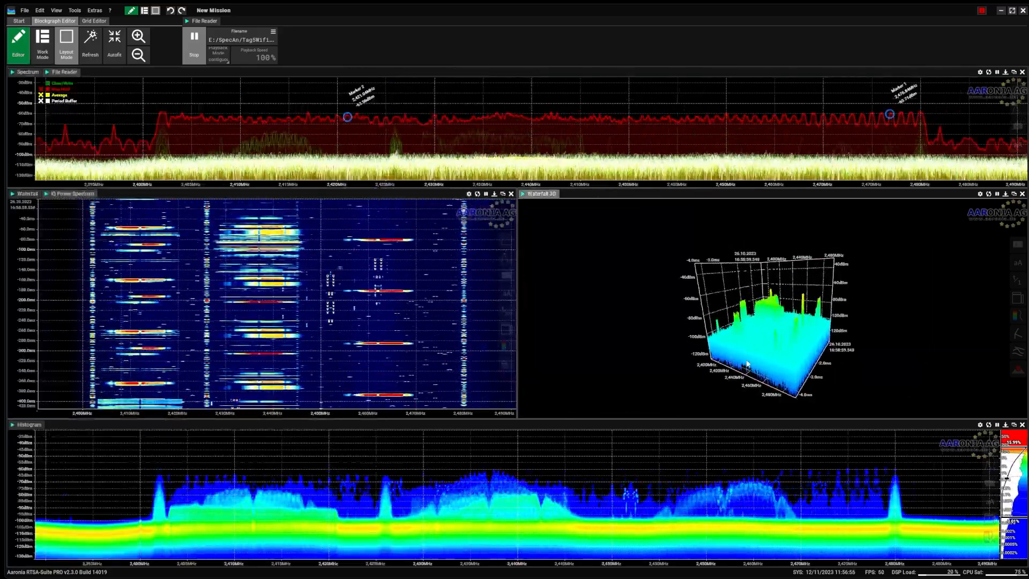
- Open the Waterfall 3D view's settings and change the plot's surface drawing style
{"action": "left_click", "coordinate": [547, 195]}
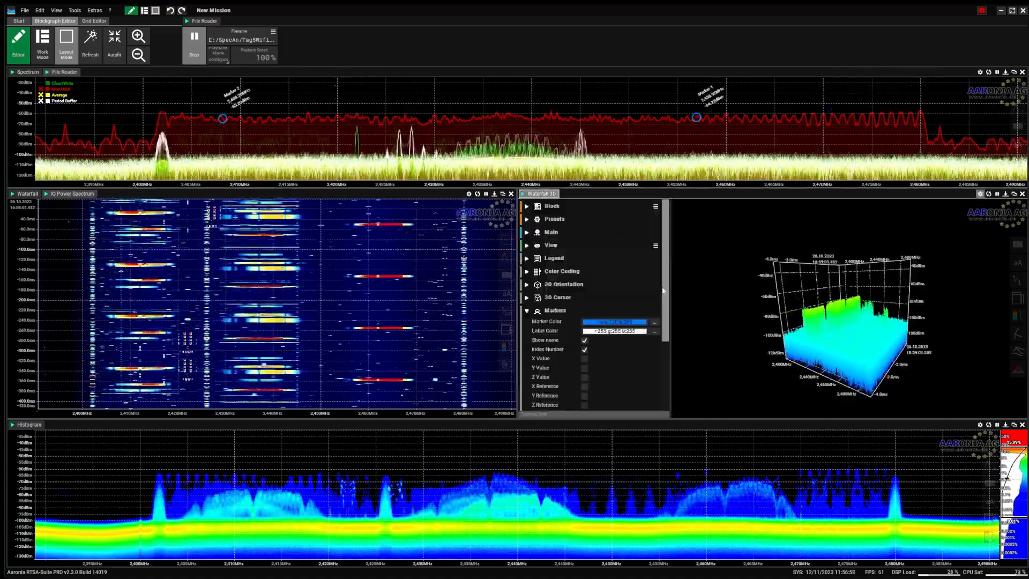
{"action": "mouse_move", "coordinate": [664, 292]}
{"action": "left_mouse_down"}
{"action": "mouse_move", "coordinate": [667, 350]}
{"action": "mouse_move", "coordinate": [668, 292]}
{"action": "left_mouse_up"}
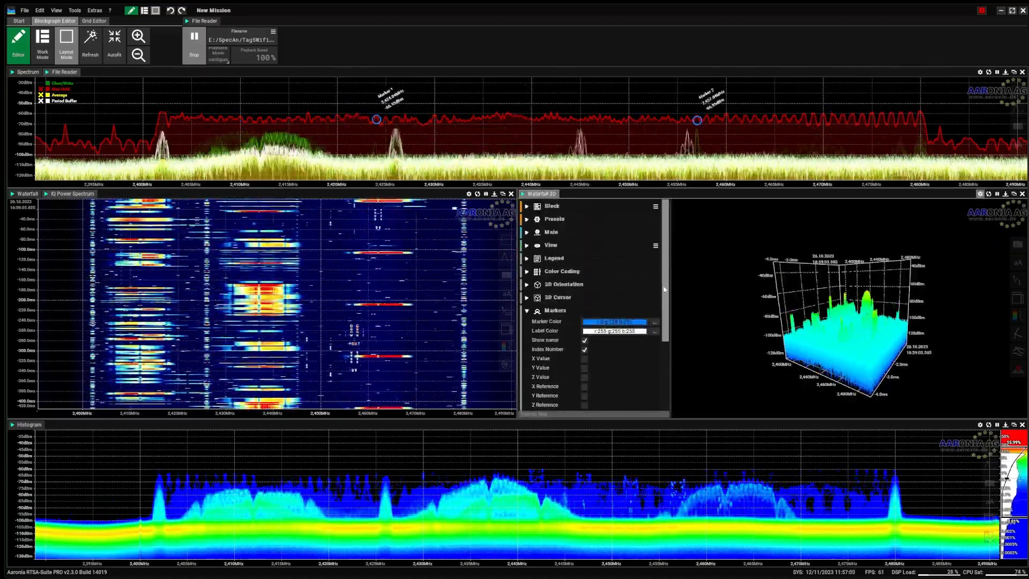
{"action": "left_click", "coordinate": [1020, 354]}
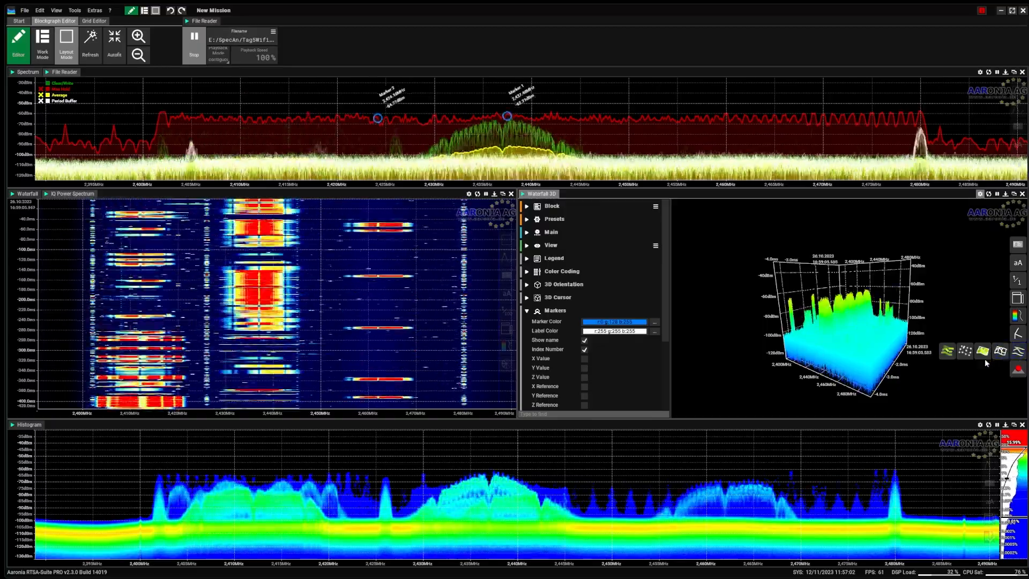
{"action": "left_click", "coordinate": [980, 350]}
{"action": "mouse_move", "coordinate": [960, 345]}
{"action": "left_mouse_down"}
{"action": "mouse_move", "coordinate": [938, 349]}
{"action": "mouse_move", "coordinate": [951, 351]}
{"action": "left_mouse_up"}
- Adjust the Waterfall 3D's rendering option, display its color scale and lower the scale's upper limit
{"action": "left_click", "coordinate": [1021, 370]}
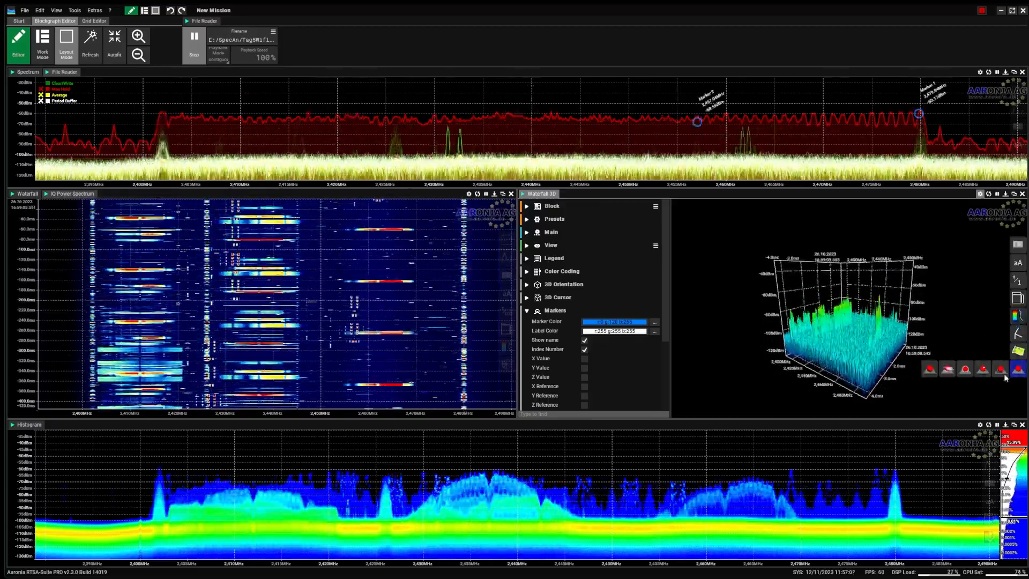
{"action": "left_click", "coordinate": [954, 369]}
{"action": "left_click_drag", "start_coordinate": [906, 375], "coordinate": [847, 368]}
{"action": "scroll", "coordinate": [849, 367], "scroll_direction": "up", "scroll_amount": 4}
{"action": "left_click", "coordinate": [1020, 318]}
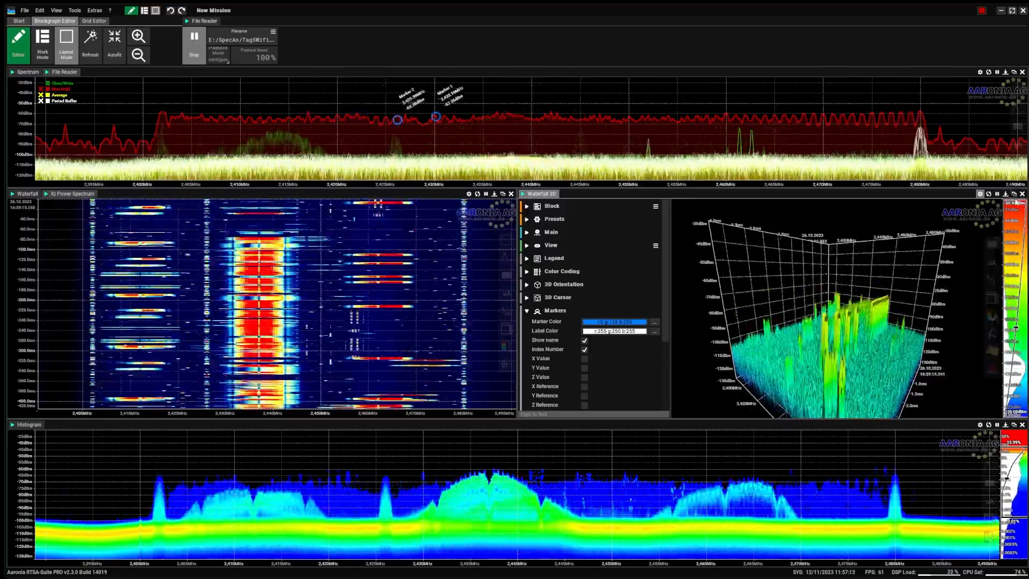
{"action": "left_click_drag", "start_coordinate": [1014, 201], "coordinate": [1014, 227]}
- Set the Waterfall 3D's time compression to 1/100, and increase it one level further
{"action": "left_click", "coordinate": [992, 280]}
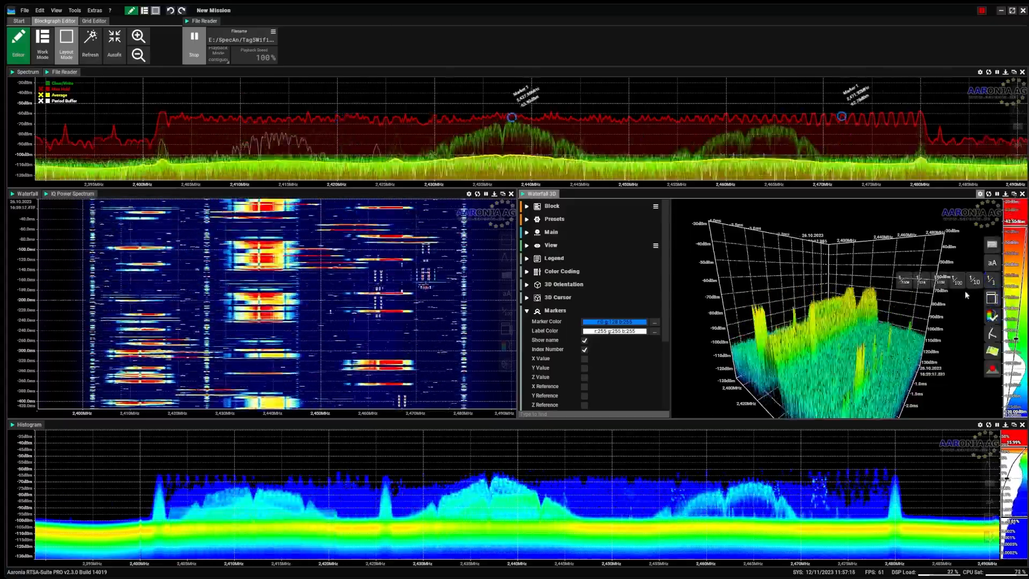
{"action": "left_click", "coordinate": [939, 281]}
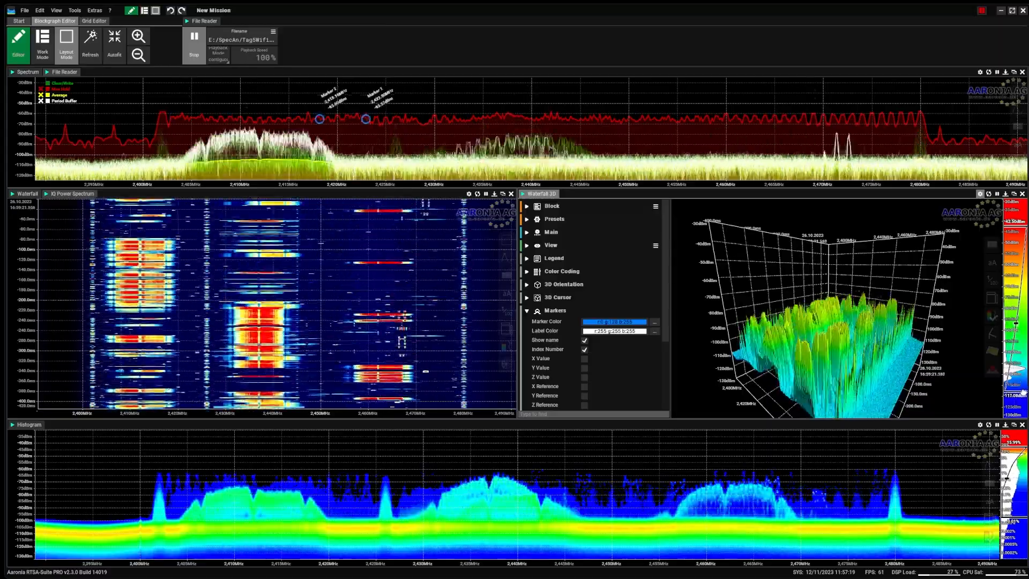
{"action": "left_click", "coordinate": [992, 280]}
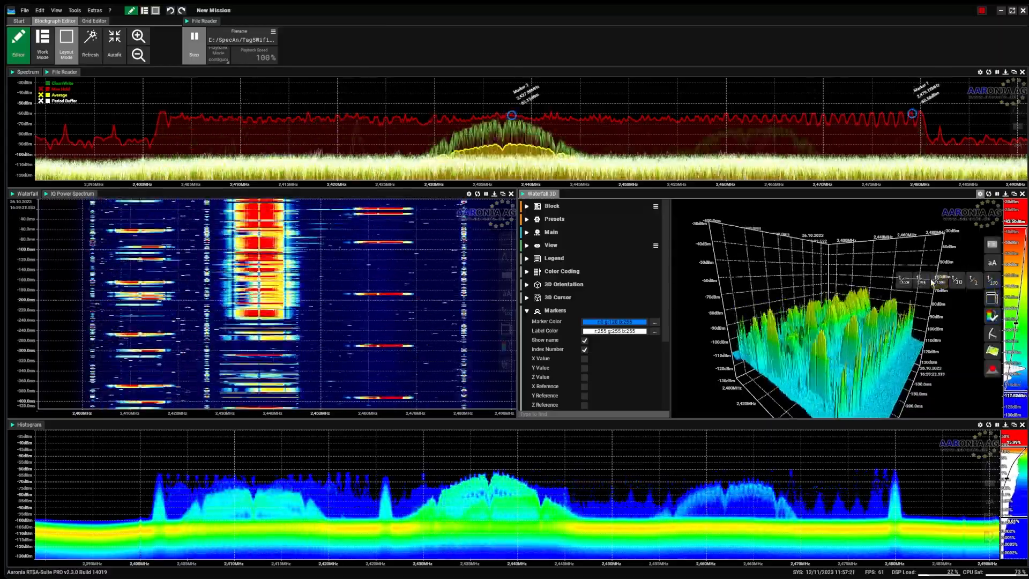
{"action": "left_click", "coordinate": [940, 281]}
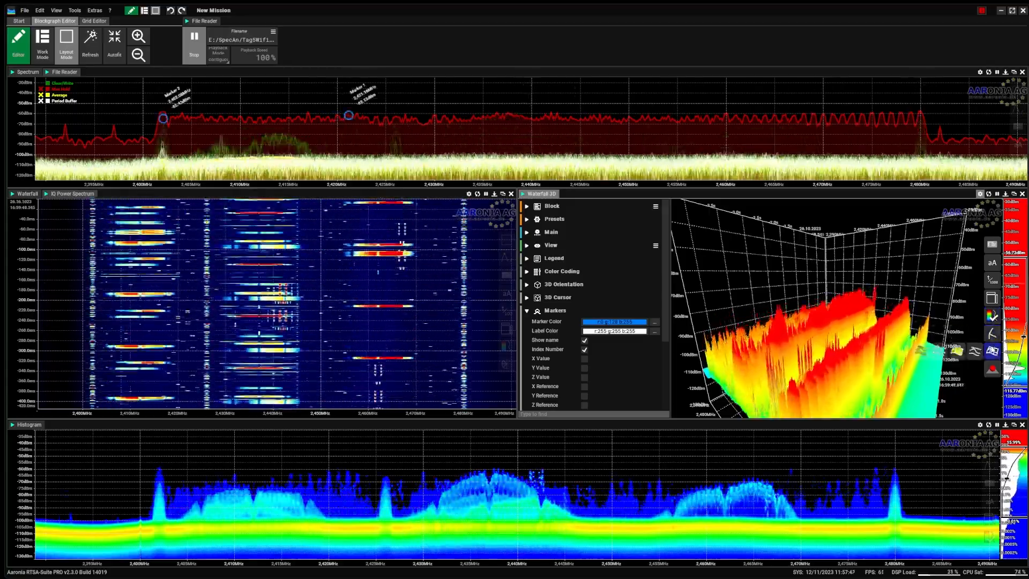
- Draw the Waterfall 3D as a surface with outlines and apply a preset orientation looking along the time axis
{"action": "left_click", "coordinate": [960, 353]}
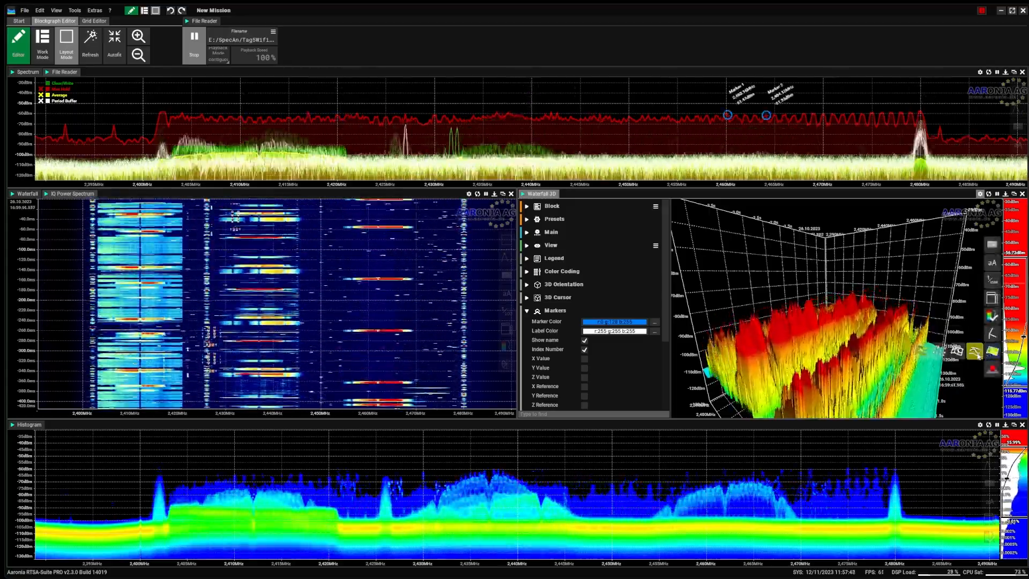
{"action": "left_click", "coordinate": [975, 353]}
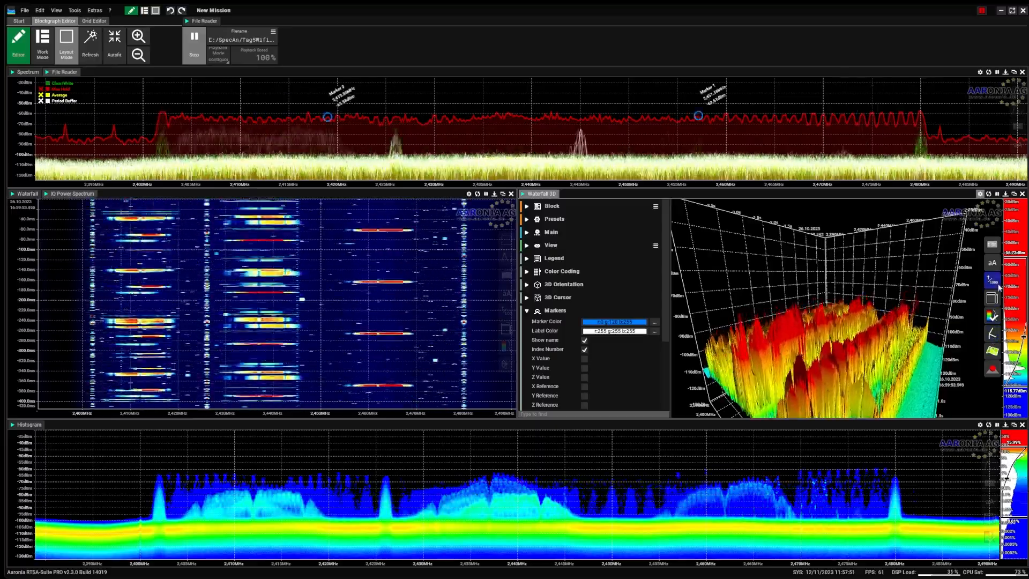
{"action": "left_click", "coordinate": [937, 334]}
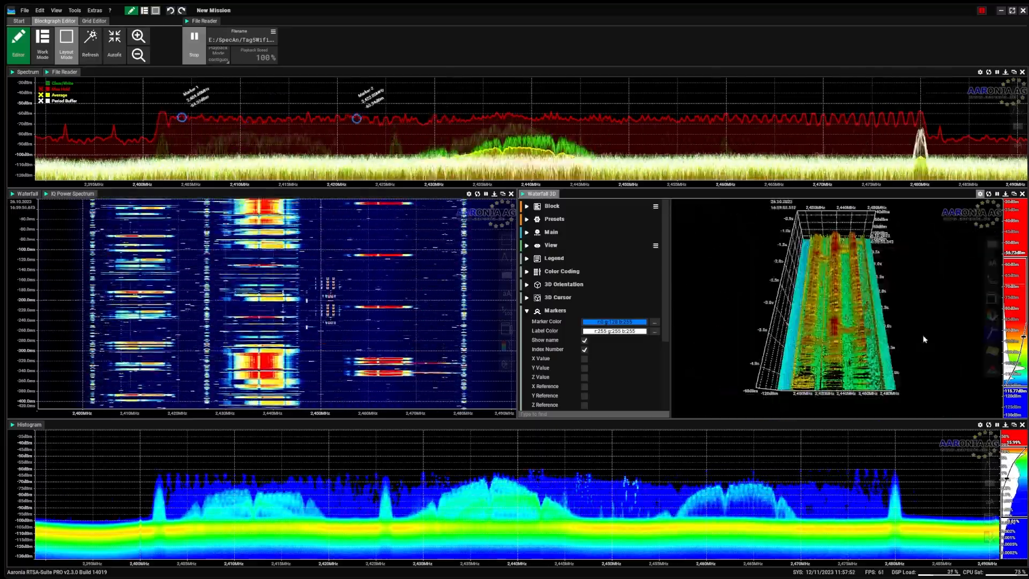
{"action": "mouse_move", "coordinate": [836, 342]}
{"action": "left_mouse_down"}
{"action": "mouse_move", "coordinate": [841, 357]}
{"action": "mouse_move", "coordinate": [838, 338]}
{"action": "left_mouse_up"}
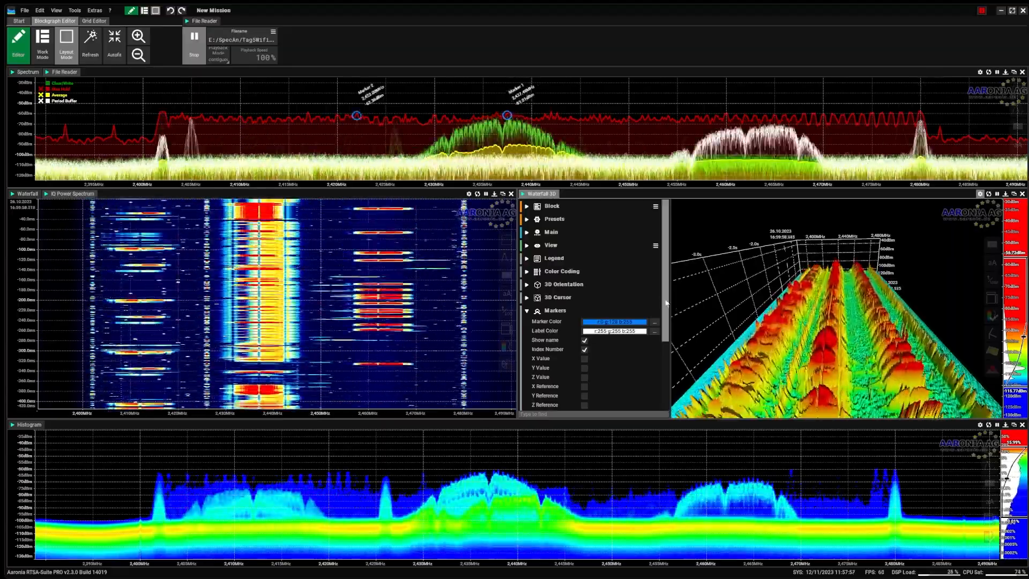
- Collapse the Waterfall 3D's Markers settings and enable Cast Shadows in its 3D Orientation settings
{"action": "scroll", "coordinate": [668, 351], "scroll_direction": "down", "scroll_amount": 3}
{"action": "scroll", "coordinate": [668, 351], "scroll_direction": "down", "scroll_amount": 2}
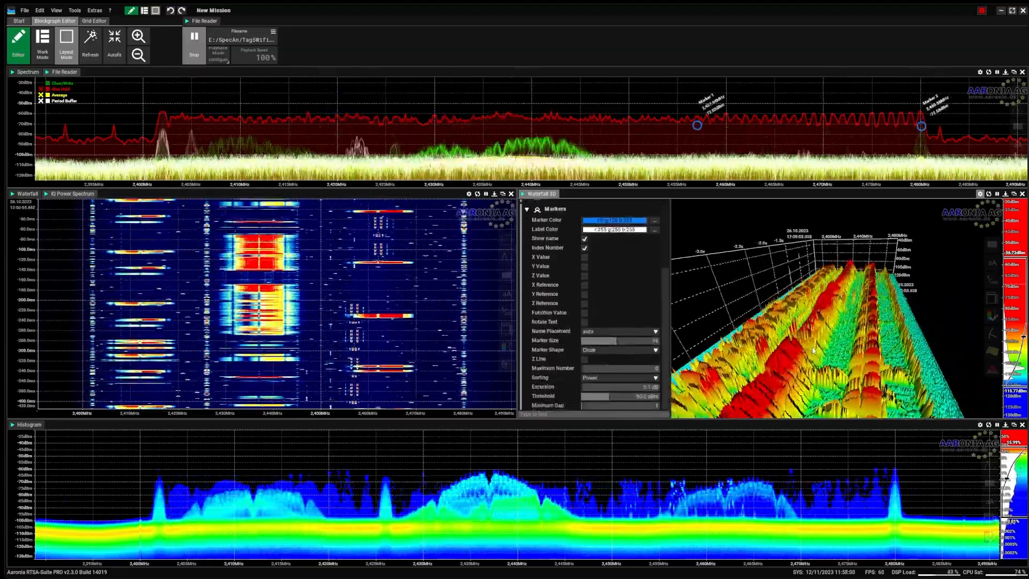
{"action": "left_click_drag", "start_coordinate": [666, 317], "coordinate": [666, 269]}
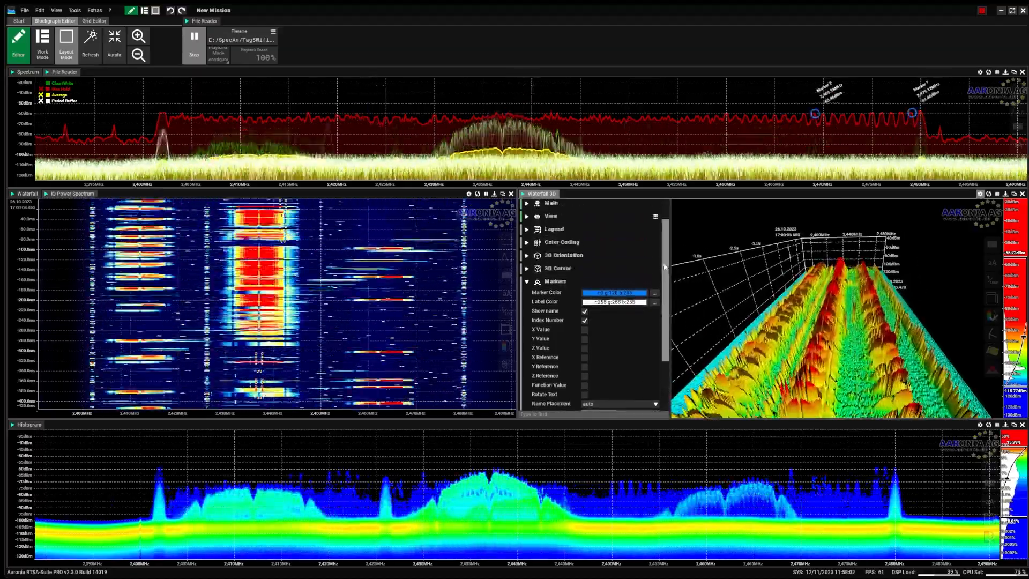
{"action": "left_click", "coordinate": [526, 281]}
{"action": "left_click", "coordinate": [527, 285]}
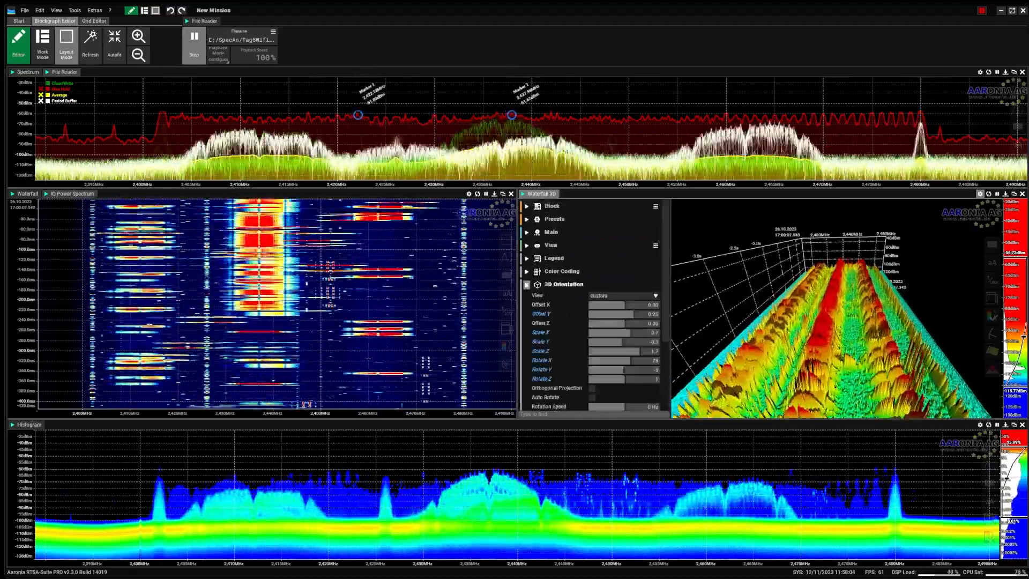
{"action": "scroll", "coordinate": [556, 337], "scroll_direction": "down", "scroll_amount": 1}
{"action": "scroll", "coordinate": [556, 336], "scroll_direction": "down", "scroll_amount": 1}
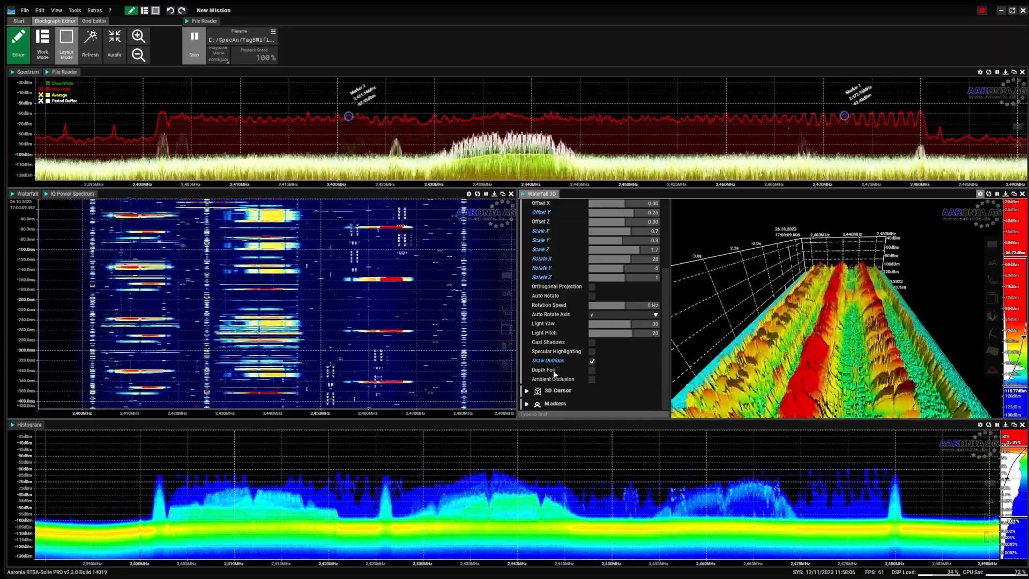
{"action": "left_click", "coordinate": [592, 343]}
{"action": "scroll", "coordinate": [854, 374], "scroll_direction": "up", "scroll_amount": 10}
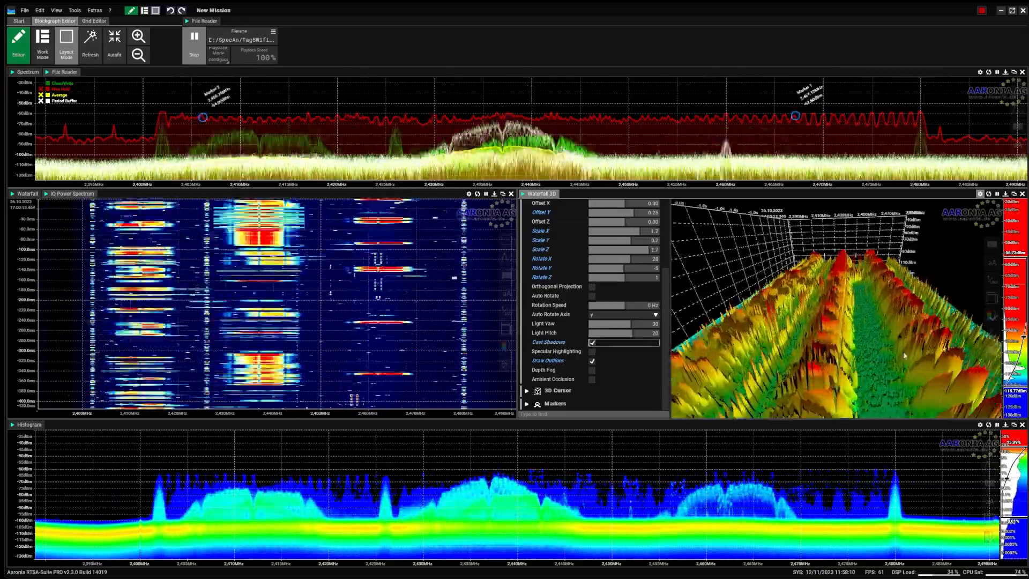
{"action": "mouse_move", "coordinate": [912, 345]}
{"action": "left_mouse_down"}
{"action": "mouse_move", "coordinate": [875, 346]}
{"action": "mouse_move", "coordinate": [912, 347]}
{"action": "left_mouse_up"}
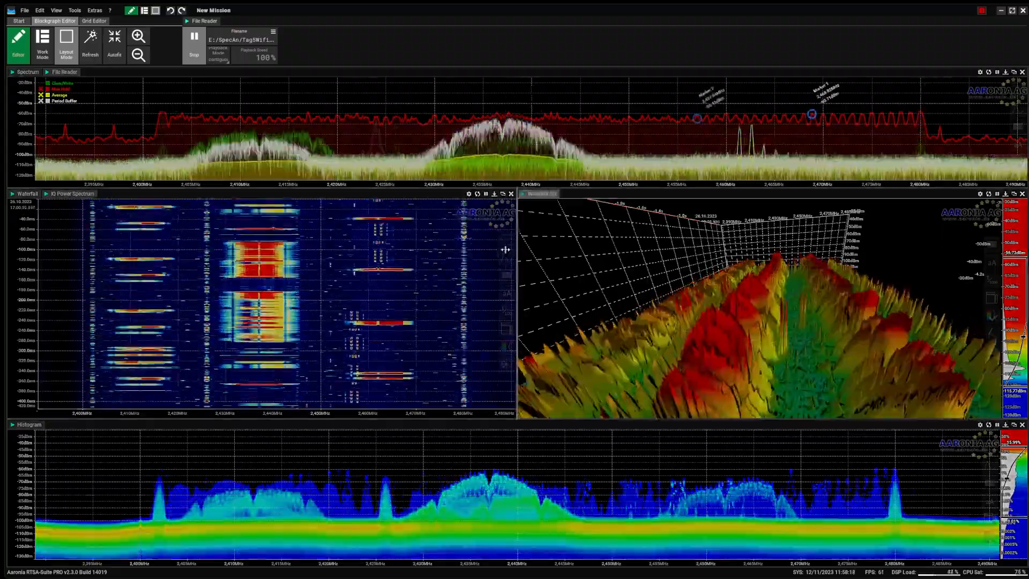
- Enlarge the Waterfall 3D view by widening it against the Waterfall and reducing the Spectrum's height
{"action": "left_click_drag", "start_coordinate": [518, 266], "coordinate": [472, 265]}
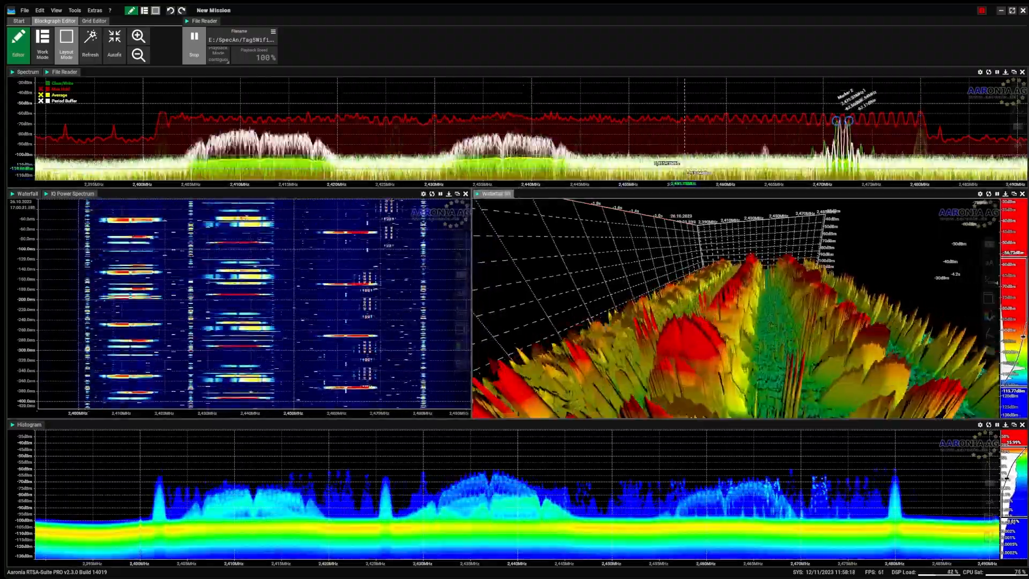
{"action": "left_click_drag", "start_coordinate": [726, 188], "coordinate": [726, 145]}
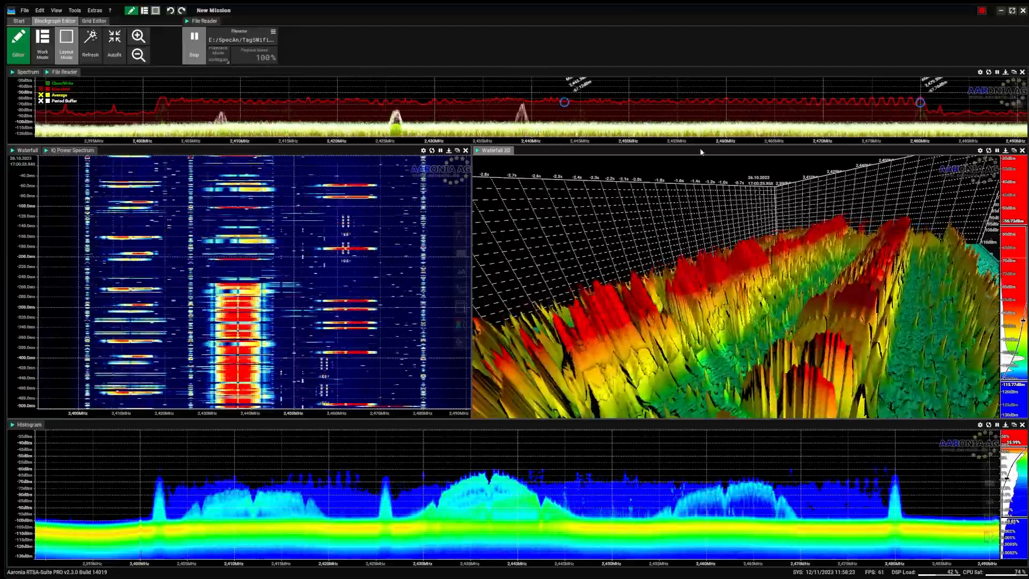
- Increase the Spectrum's height slightly in two stages and rotate the Waterfall 3D to look more directly along its ridges
{"action": "left_click_drag", "start_coordinate": [703, 144], "coordinate": [703, 162]}
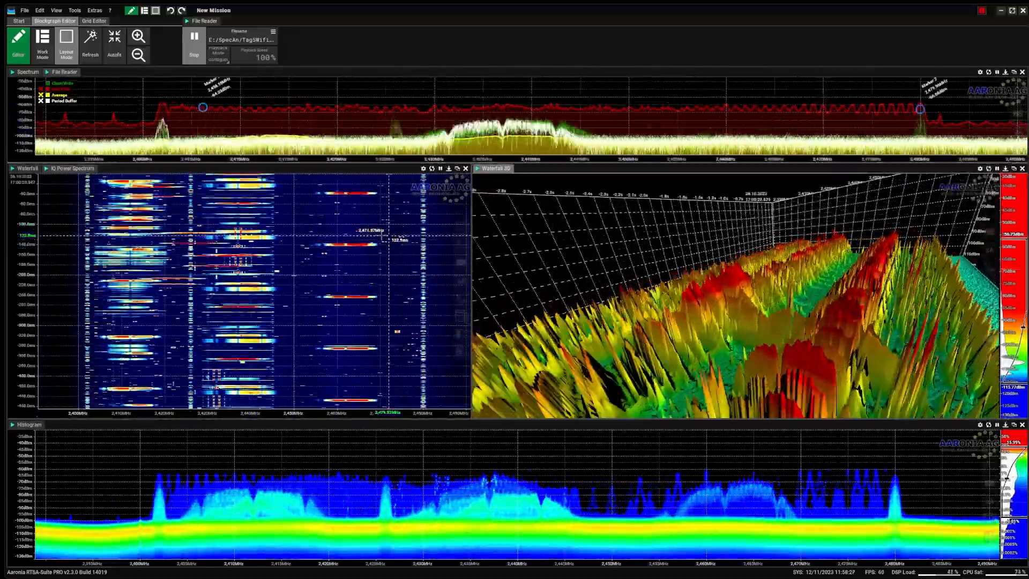
{"action": "mouse_move", "coordinate": [844, 292]}
{"action": "left_mouse_down"}
{"action": "mouse_move", "coordinate": [872, 293]}
{"action": "mouse_move", "coordinate": [851, 289]}
{"action": "mouse_move", "coordinate": [850, 277]}
{"action": "mouse_move", "coordinate": [852, 305]}
{"action": "left_mouse_up"}
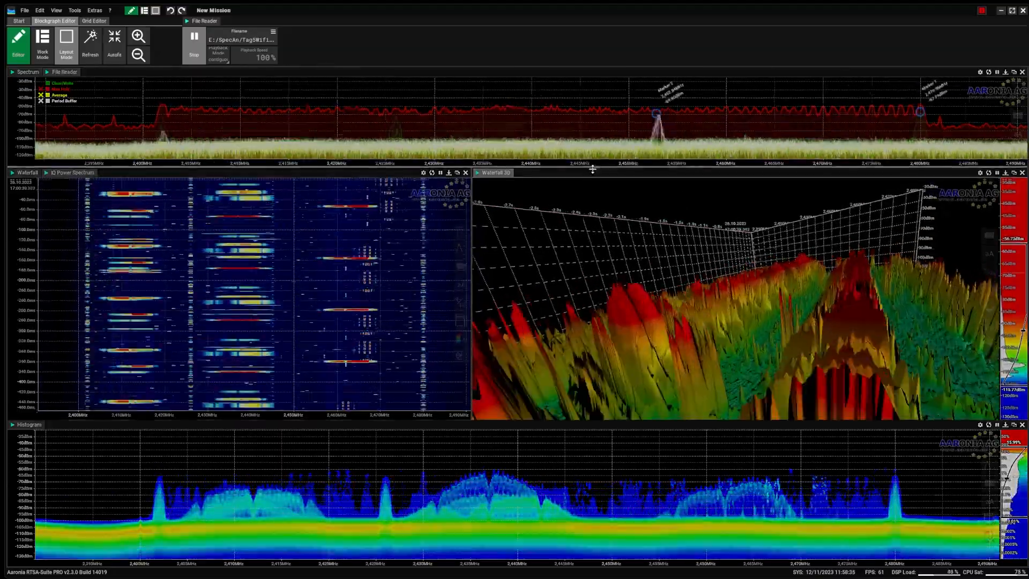
{"action": "left_click_drag", "start_coordinate": [593, 163], "coordinate": [593, 173]}
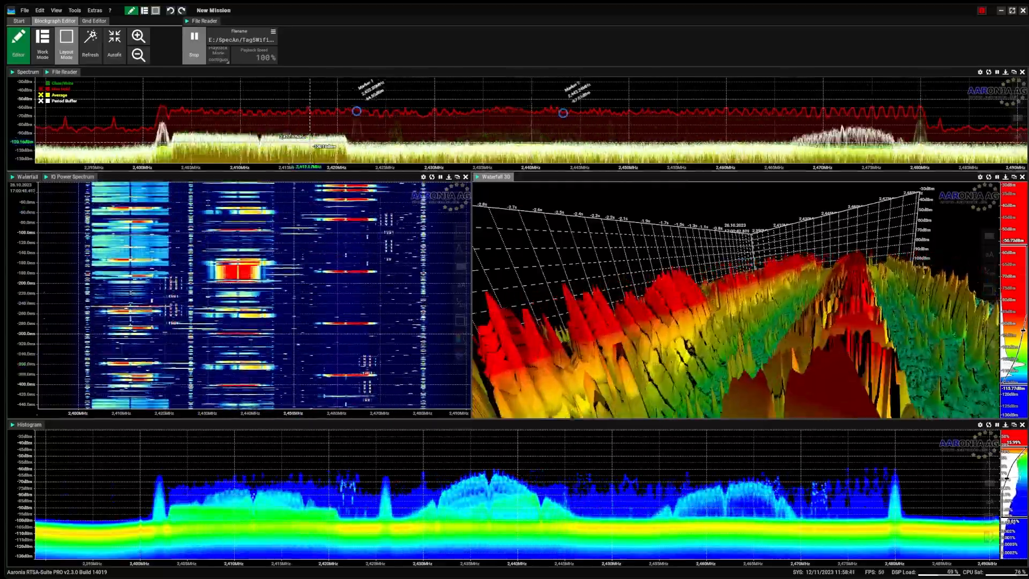
- Open the Frequency Profile selection from the Waterfall's View settings, leaving the Block, Presets and Main settings collapsed
{"action": "left_click", "coordinate": [29, 177]}
{"action": "left_click", "coordinate": [16, 216]}
{"action": "left_click", "coordinate": [16, 216]}
{"action": "left_click", "coordinate": [16, 204]}
{"action": "left_click", "coordinate": [16, 203]}
{"action": "left_click", "coordinate": [16, 229]}
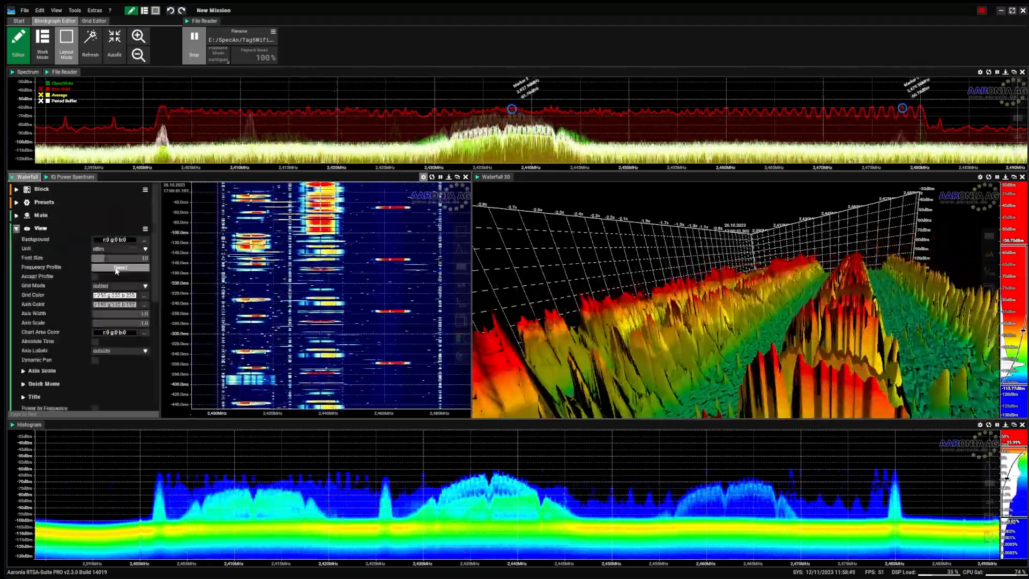
{"action": "left_click", "coordinate": [115, 268]}
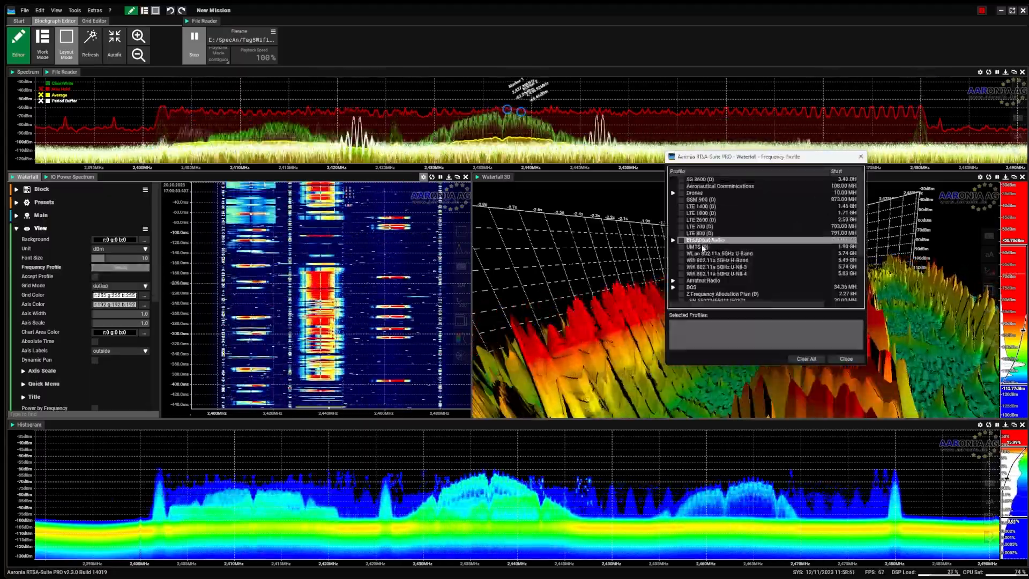
- Overlay the 802.11b/g/n/ax frequency profile on the Waterfall, found among the 2.4 GHz Wi-Fi profiles of Wireless Networks
{"action": "scroll", "coordinate": [681, 260], "scroll_direction": "down", "scroll_amount": 3}
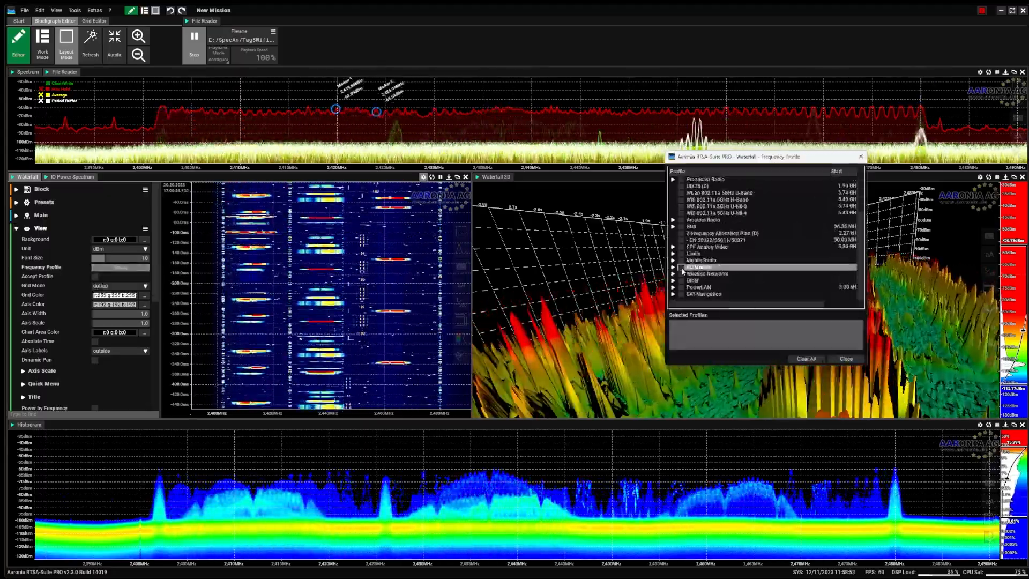
{"action": "left_click", "coordinate": [673, 274]}
{"action": "scroll", "coordinate": [697, 257], "scroll_direction": "down", "scroll_amount": 3}
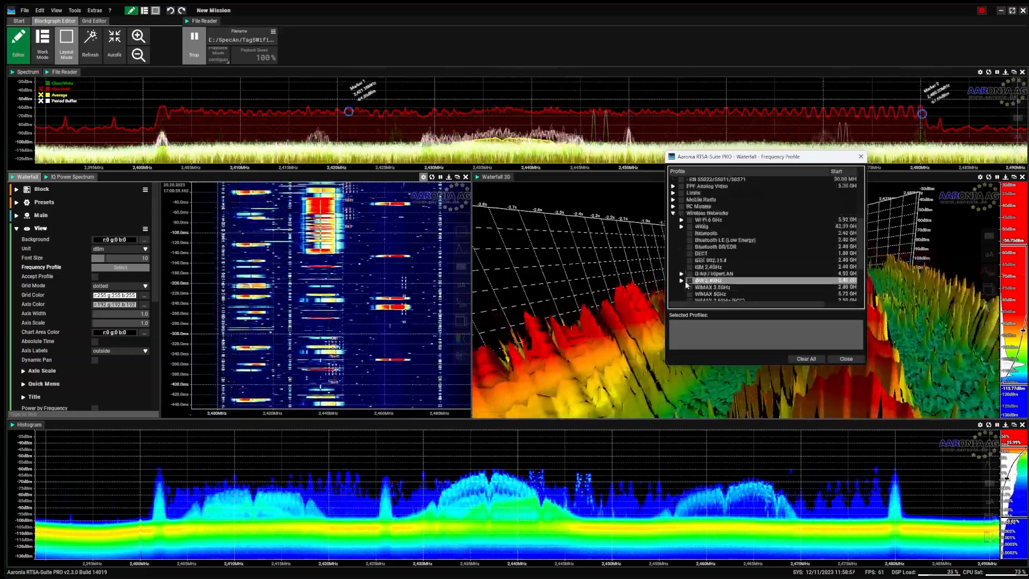
{"action": "left_click", "coordinate": [682, 281]}
{"action": "scroll", "coordinate": [685, 283], "scroll_direction": "down", "scroll_amount": 1}
{"action": "left_click", "coordinate": [698, 267]}
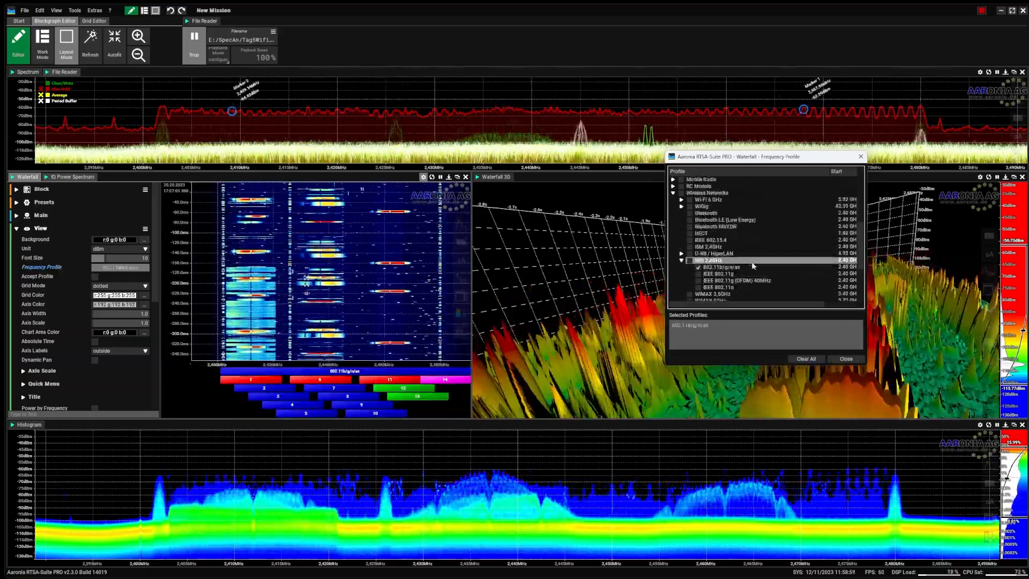
{"action": "left_click", "coordinate": [845, 359]}
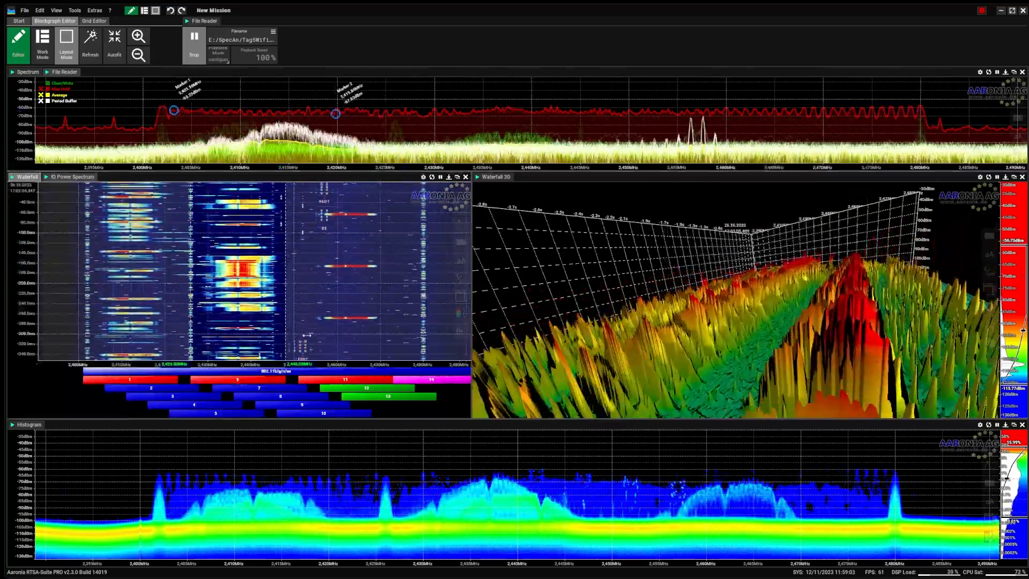
- Pause the Waterfall to highlight Wi-Fi channels 11, 3 and 4, and measure a short time interval across its bursts
{"action": "left_click", "coordinate": [441, 178]}
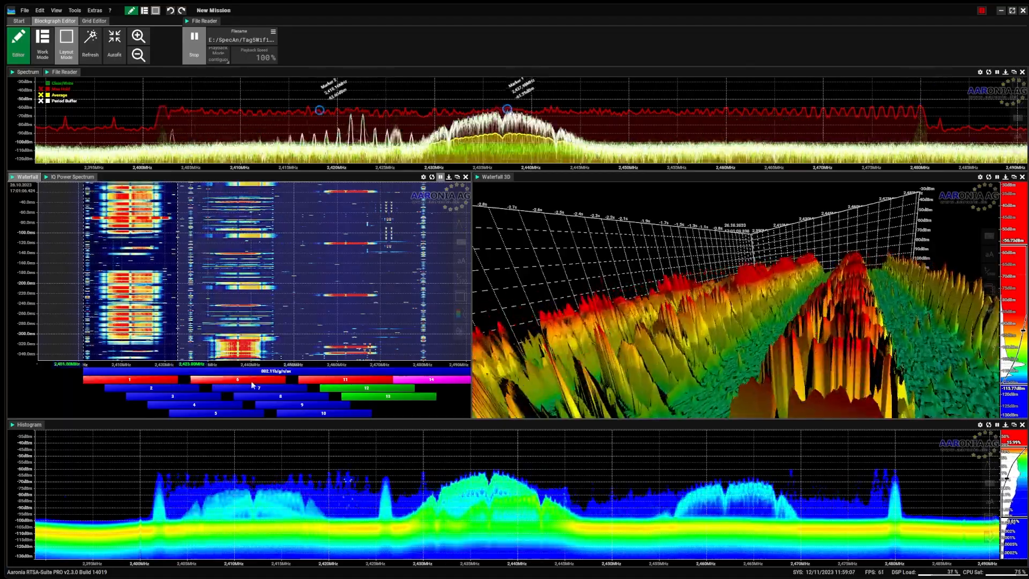
{"action": "left_click", "coordinate": [364, 382]}
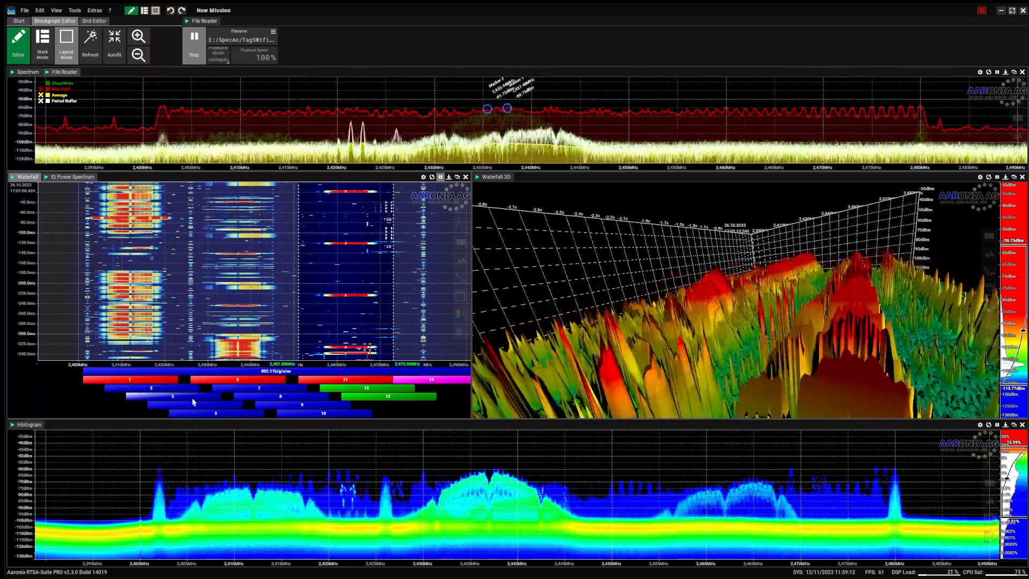
{"action": "left_click", "coordinate": [184, 400]}
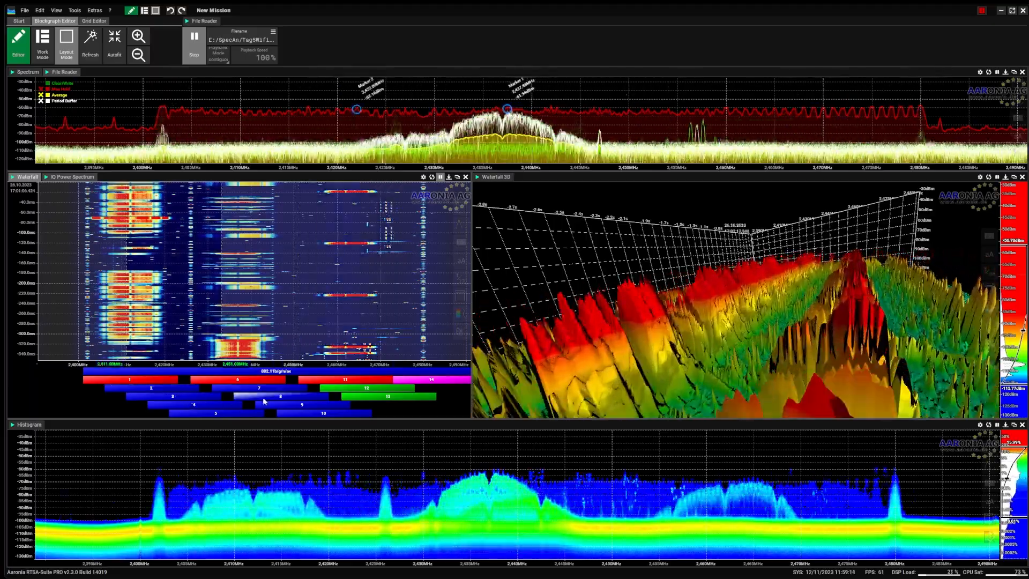
{"action": "left_click", "coordinate": [204, 409]}
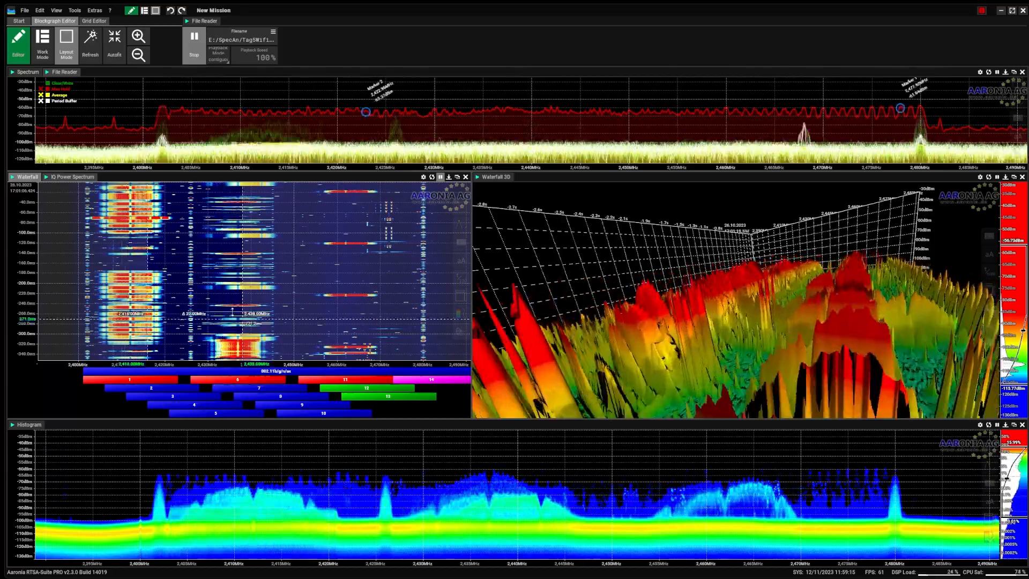
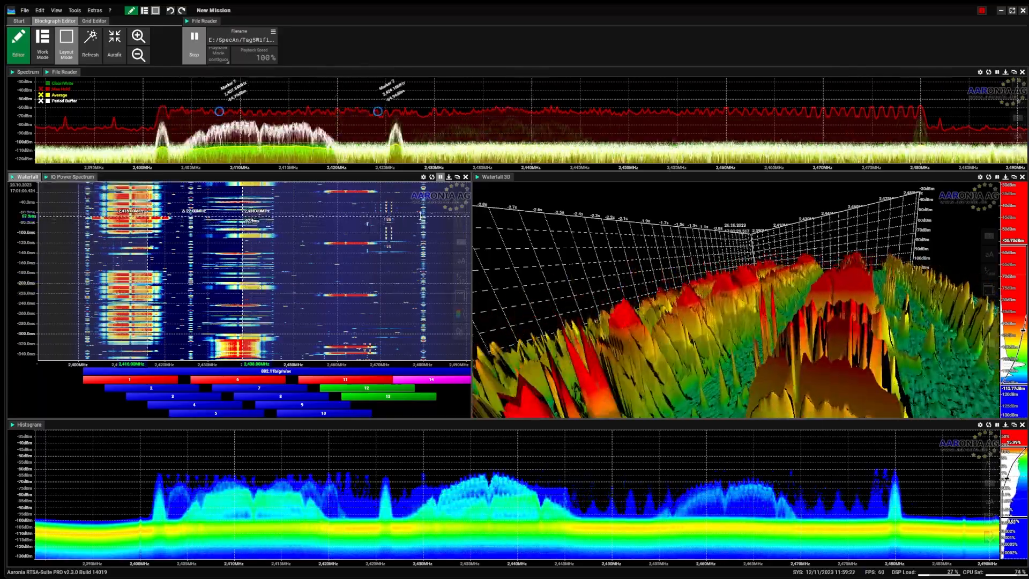
{"action": "left_click_drag", "start_coordinate": [422, 216], "coordinate": [424, 230]}
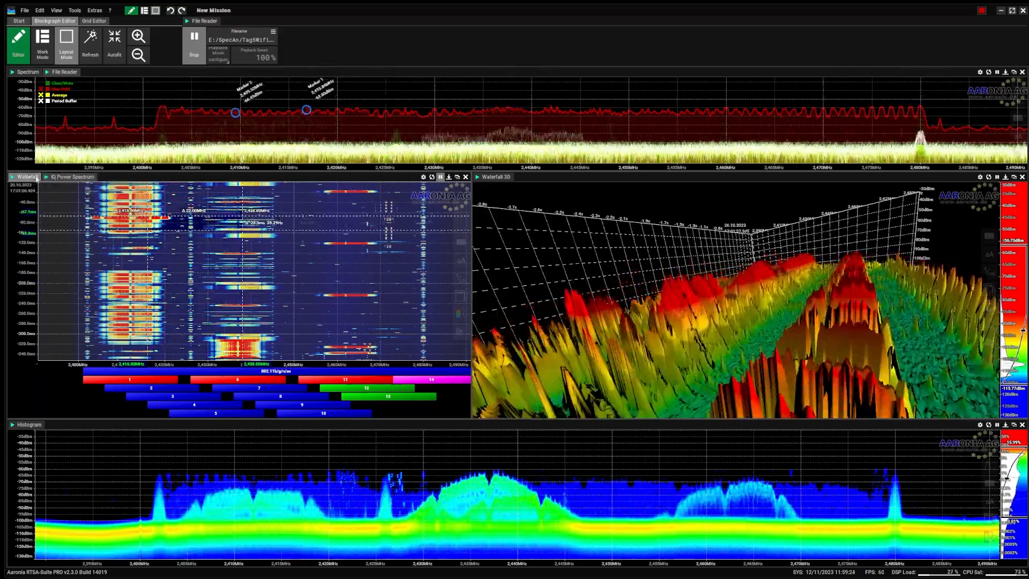
- Add the Bluetooth LE (Low Energy) frequency profile to the Waterfall alongside the Wi-Fi profile and close the Waterfall's settings
{"action": "left_click", "coordinate": [423, 177]}
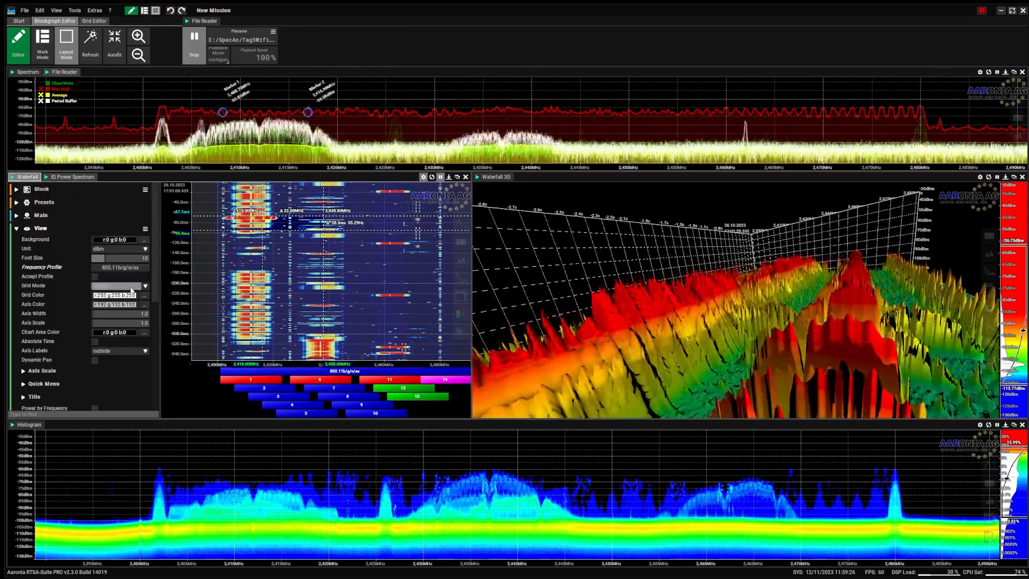
{"action": "left_click", "coordinate": [133, 268]}
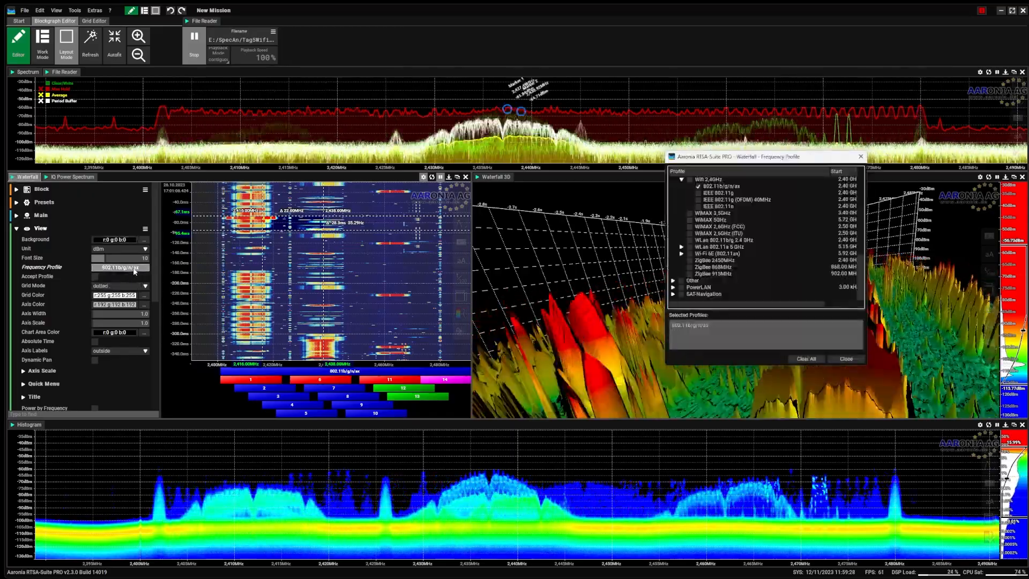
{"action": "scroll", "coordinate": [702, 228], "scroll_direction": "up", "scroll_amount": 2}
{"action": "scroll", "coordinate": [697, 220], "scroll_direction": "up", "scroll_amount": 1}
{"action": "left_click", "coordinate": [690, 200]}
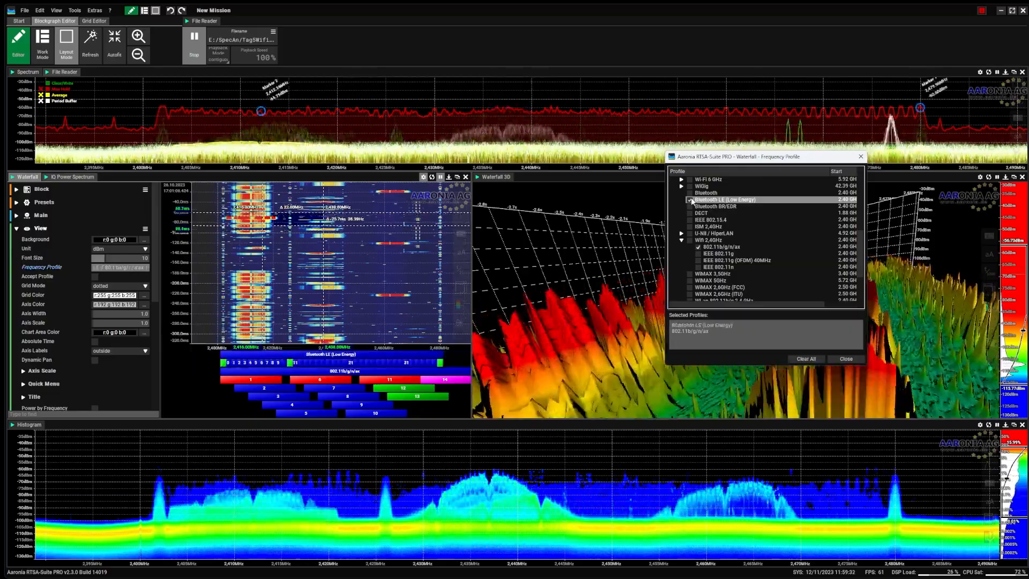
{"action": "left_click", "coordinate": [846, 359]}
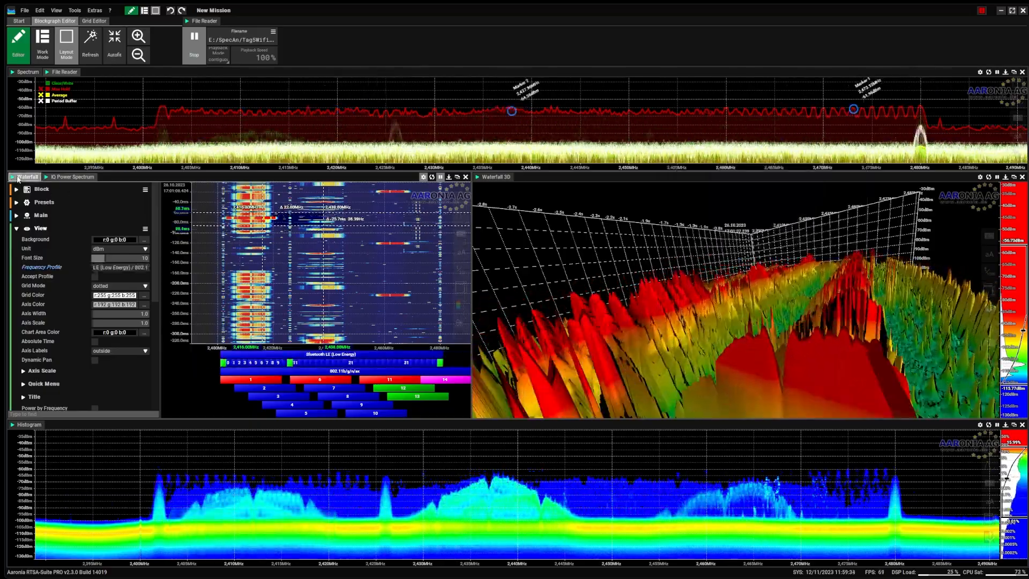
{"action": "left_click", "coordinate": [18, 178]}
- Highlight the green Bluetooth LE advertising channels 37, 38 and 39 in turn on the paused Waterfall
{"action": "left_click", "coordinate": [423, 364]}
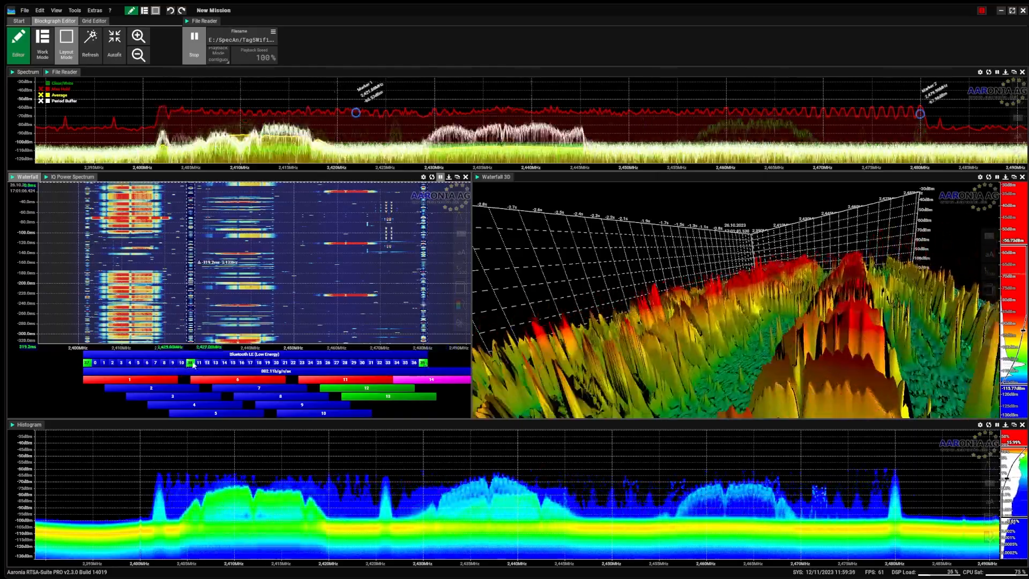
{"action": "left_click", "coordinate": [89, 365]}
{"action": "left_click", "coordinate": [191, 363]}
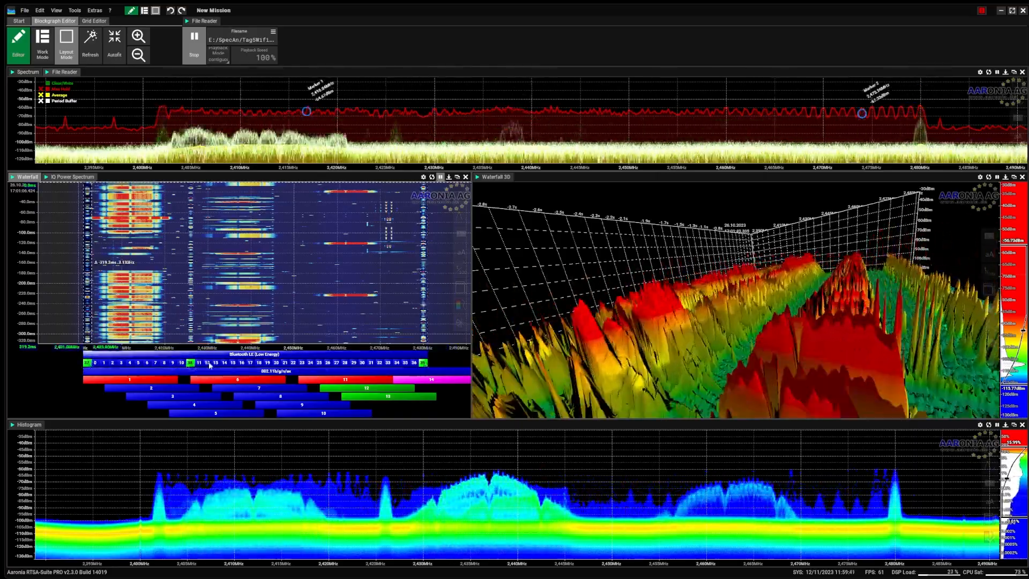
{"action": "left_click", "coordinate": [422, 363]}
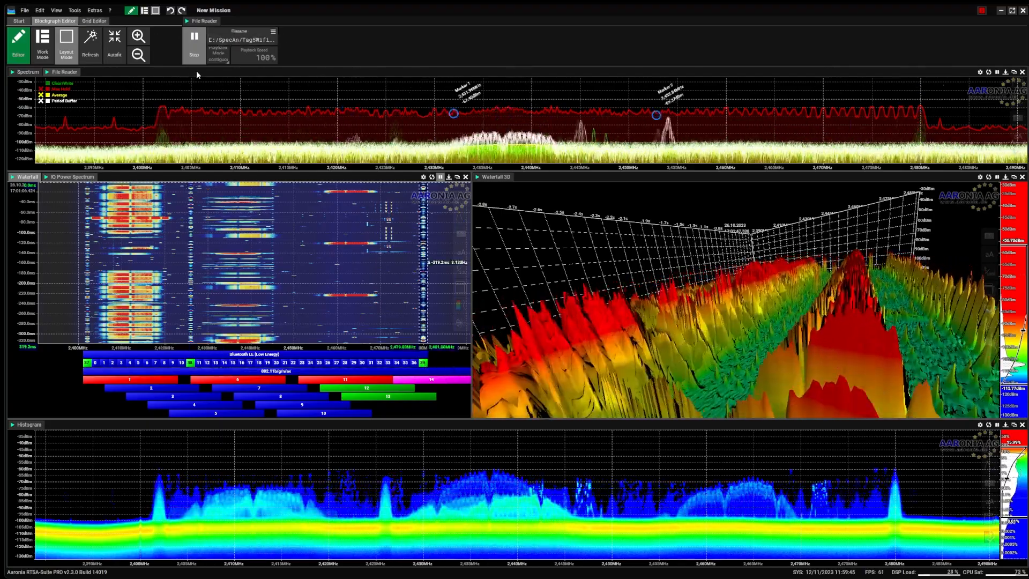
- Pause the File Reader's playback, rotate the Waterfall 3D to a more oblique angle and increase the Spectrum's height
{"action": "left_click", "coordinate": [196, 38]}
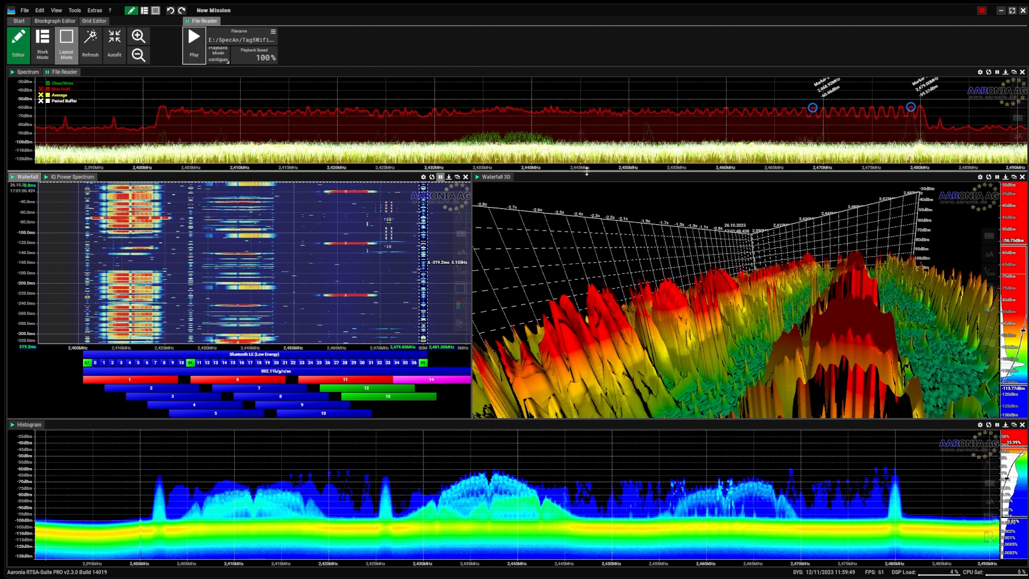
{"action": "mouse_move", "coordinate": [763, 343]}
{"action": "left_mouse_down"}
{"action": "mouse_move", "coordinate": [795, 347]}
{"action": "mouse_move", "coordinate": [744, 349]}
{"action": "mouse_move", "coordinate": [766, 349]}
{"action": "left_mouse_up"}
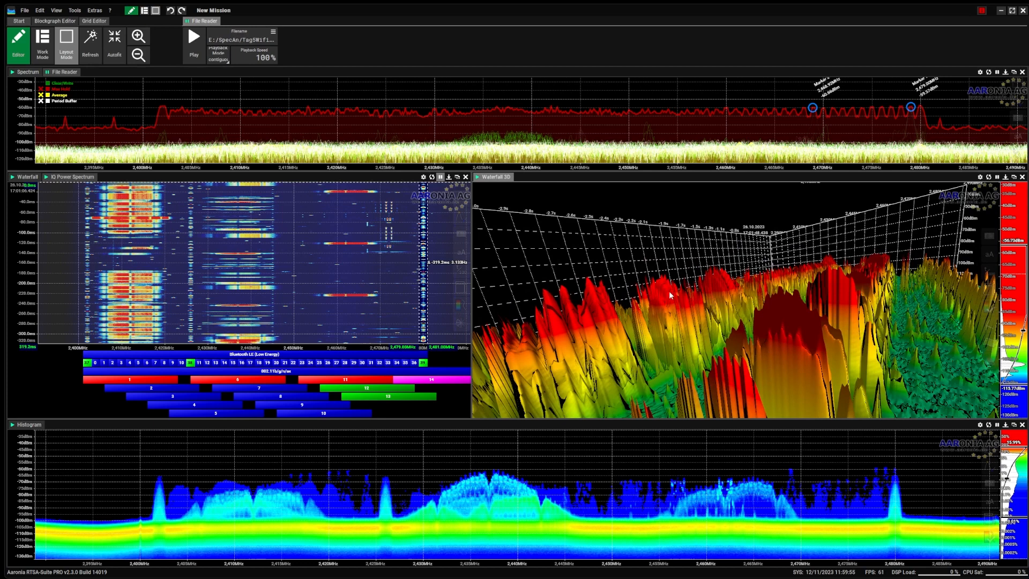
{"action": "left_click_drag", "start_coordinate": [817, 310], "coordinate": [809, 313]}
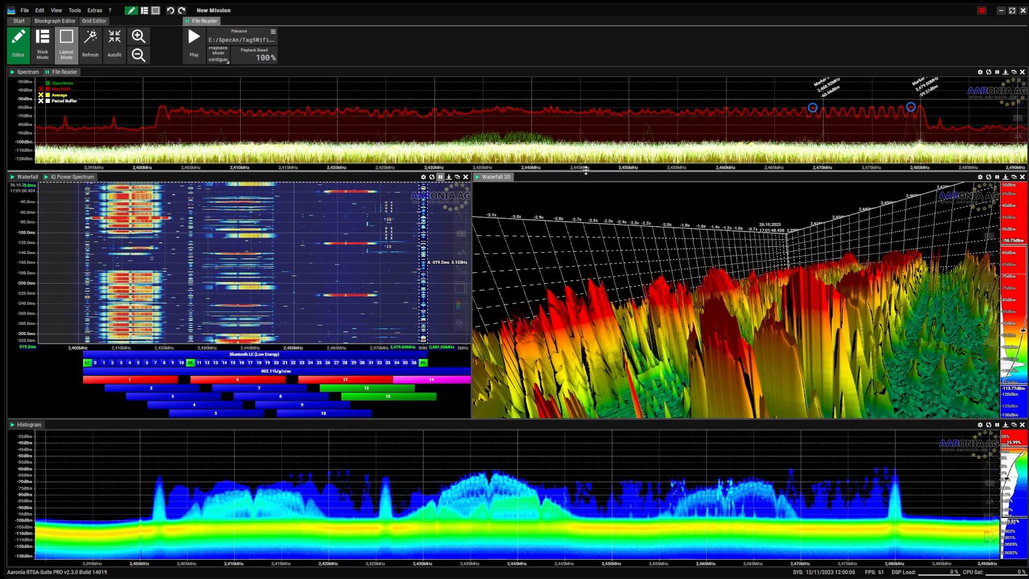
{"action": "left_click_drag", "start_coordinate": [608, 167], "coordinate": [608, 190]}
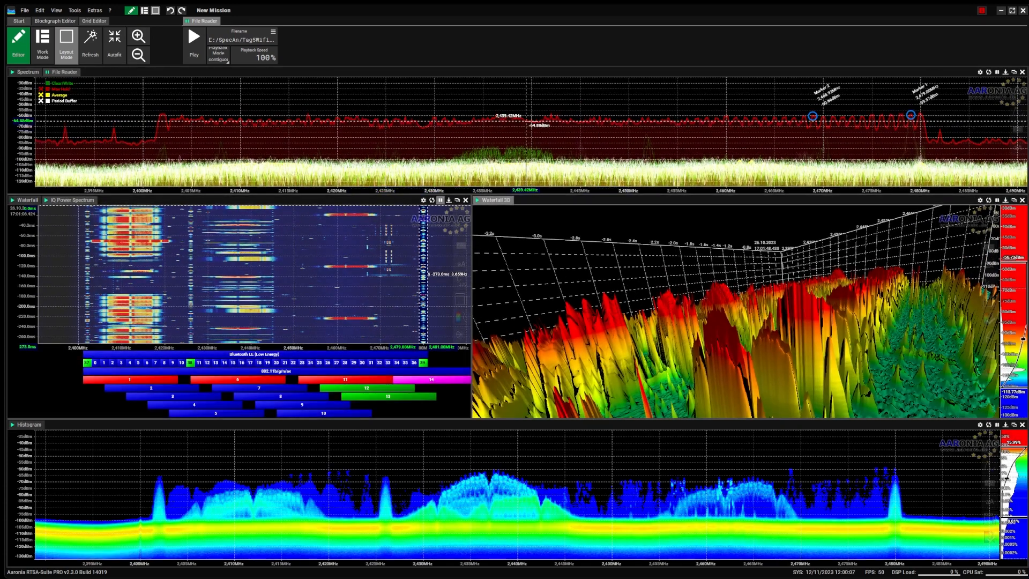
- Show the block graph editor again and start a new empty mission, closing the current one
{"action": "left_click", "coordinate": [21, 44]}
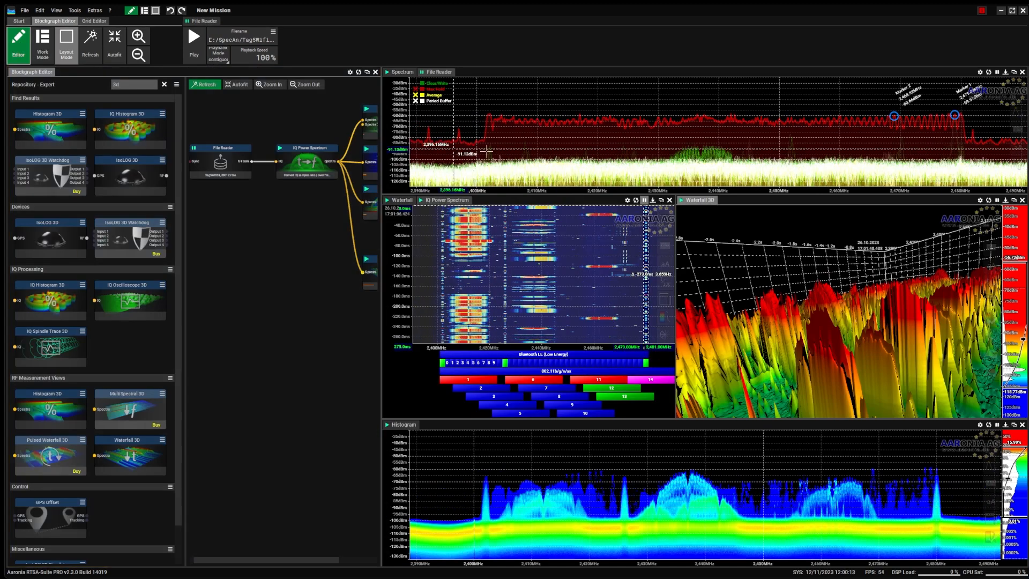
{"action": "left_click", "coordinate": [25, 11]}
{"action": "left_click", "coordinate": [39, 20]}
{"action": "left_click", "coordinate": [556, 304]}
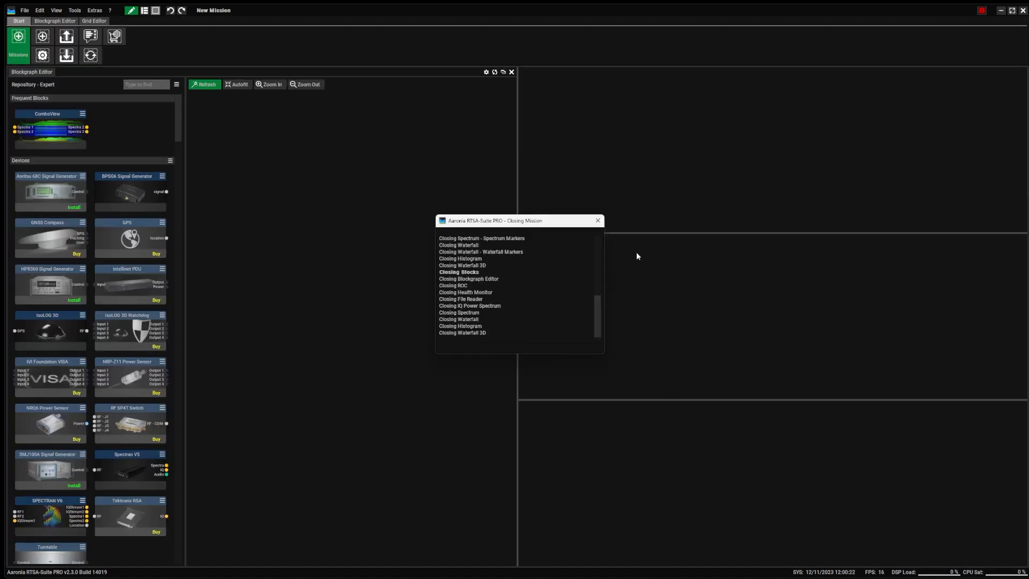
- Add a File Reader block to the new mission and load its sweep recording by applying custom preset 1 and reloading
{"action": "type", "text": "file"}
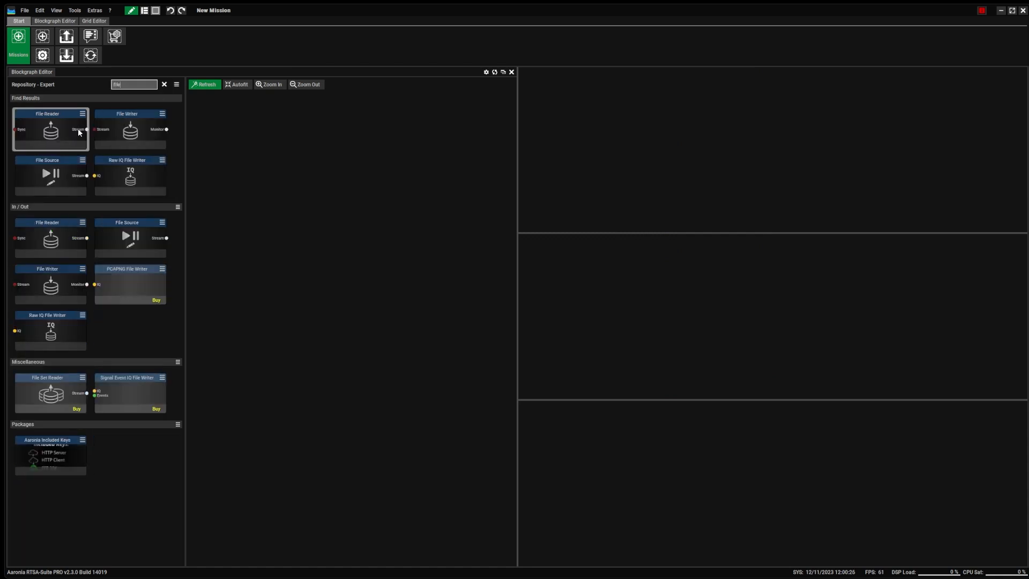
{"action": "left_click_drag", "start_coordinate": [79, 128], "coordinate": [307, 139]}
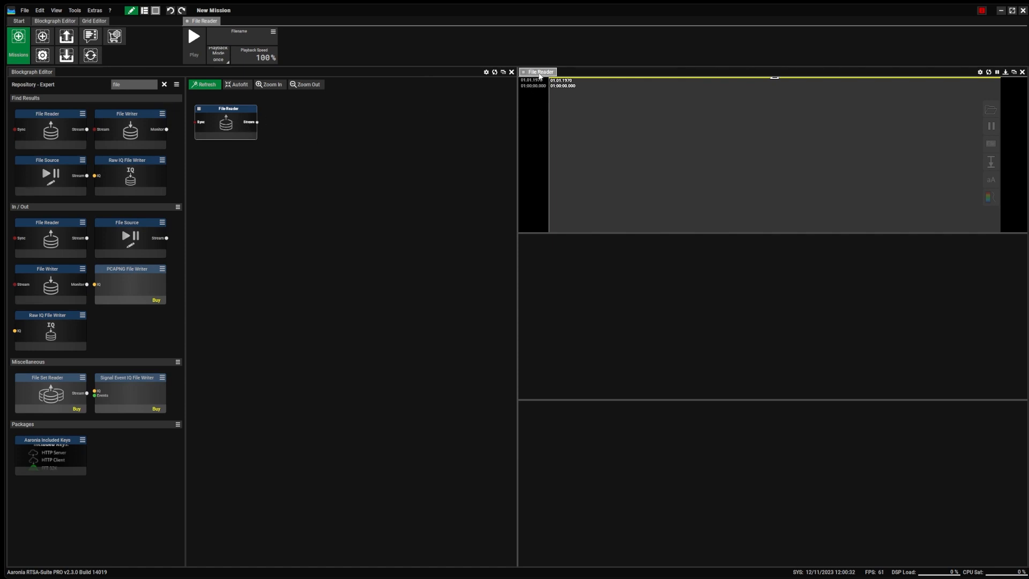
{"action": "left_click", "coordinate": [540, 74]}
{"action": "left_click", "coordinate": [528, 111]}
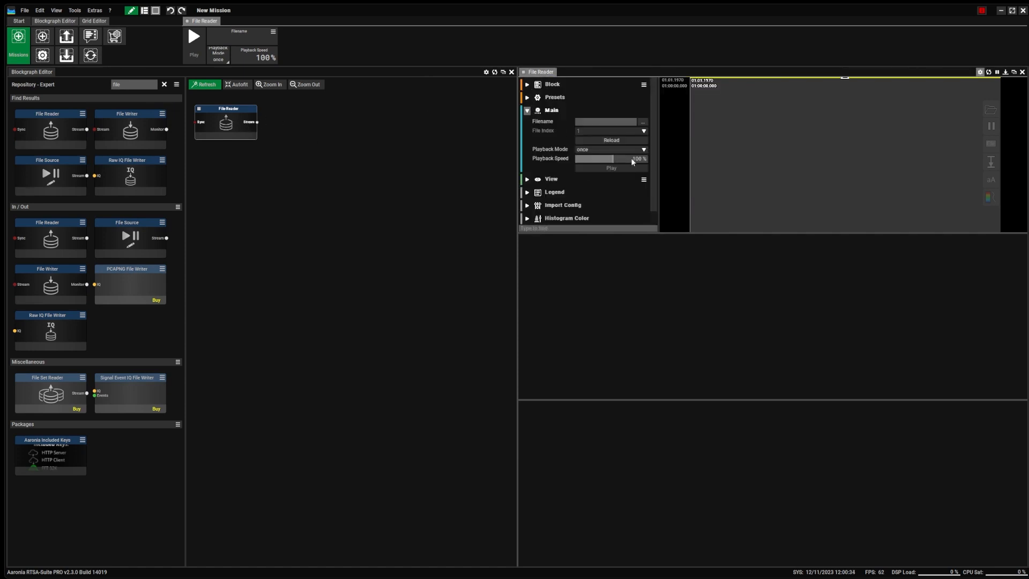
{"action": "left_click", "coordinate": [528, 98]}
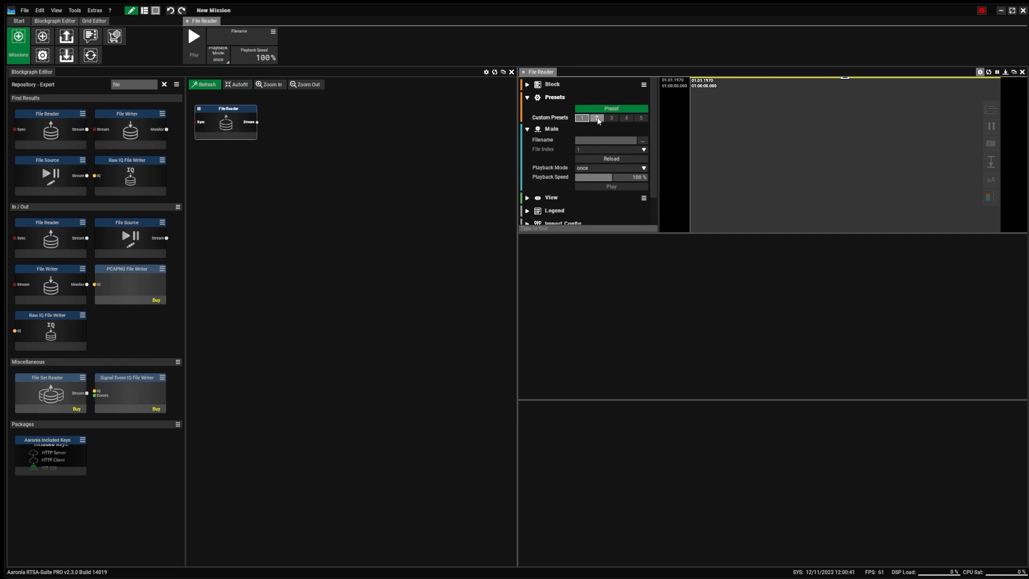
{"action": "left_click", "coordinate": [584, 119]}
{"action": "left_click", "coordinate": [608, 158]}
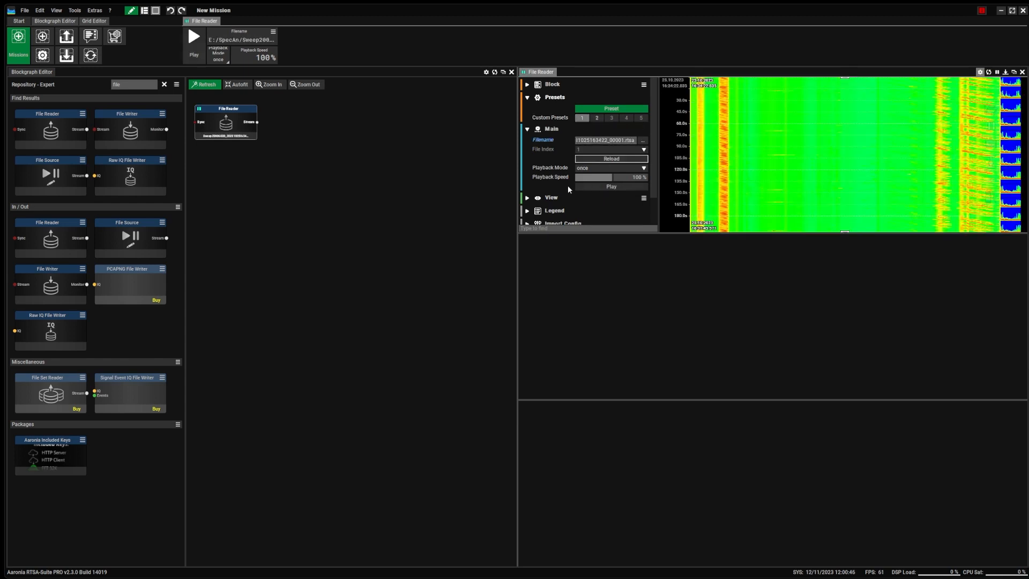
- Add a Spectrum Sweep block to the mission and connect the File Reader's Stream output to its Spectra input
{"action": "double_click", "coordinate": [142, 85]}
{"action": "type", "text": "spec"}
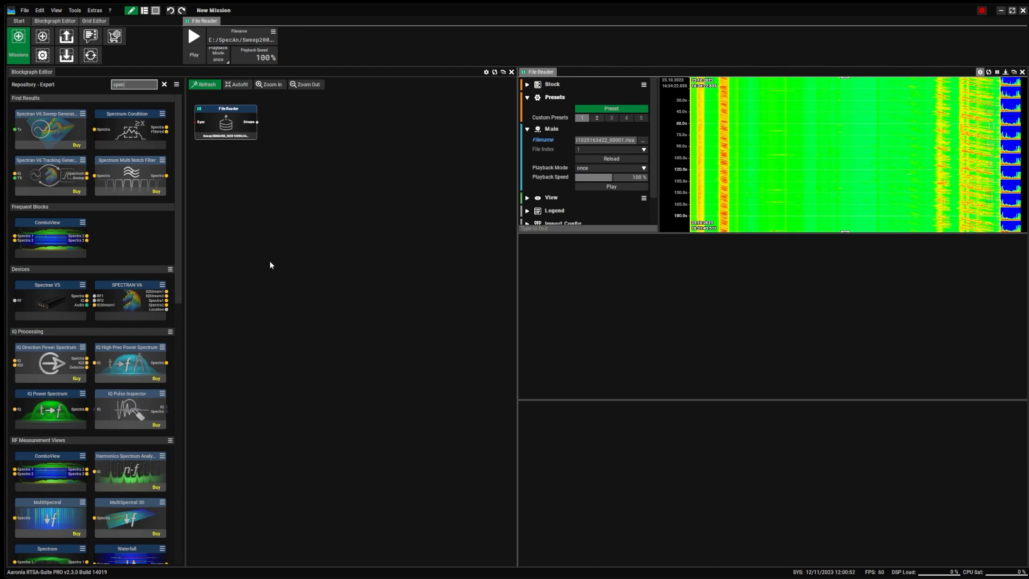
{"action": "scroll", "coordinate": [174, 202], "scroll_direction": "down", "scroll_amount": 2}
{"action": "left_click_drag", "start_coordinate": [174, 202], "coordinate": [184, 349]}
{"action": "left_click_drag", "start_coordinate": [127, 456], "coordinate": [343, 134]}
{"action": "left_click_drag", "start_coordinate": [258, 122], "coordinate": [282, 141]}
- Set the Spectrum Sweep's start frequency to 2 GHz and its stop frequency to 6 GHz
{"action": "left_click", "coordinate": [335, 35]}
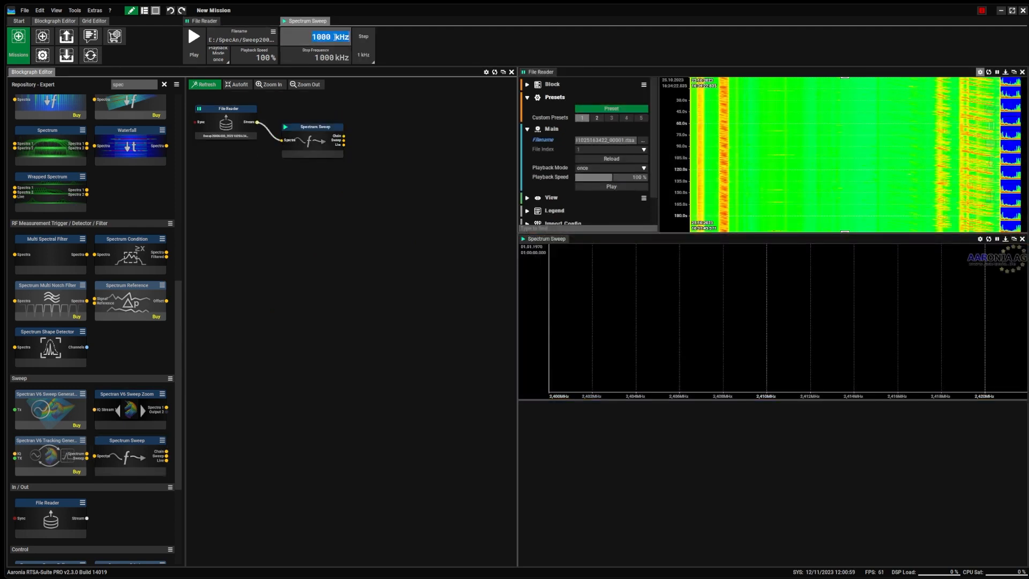
{"action": "type", "text": "2g"}
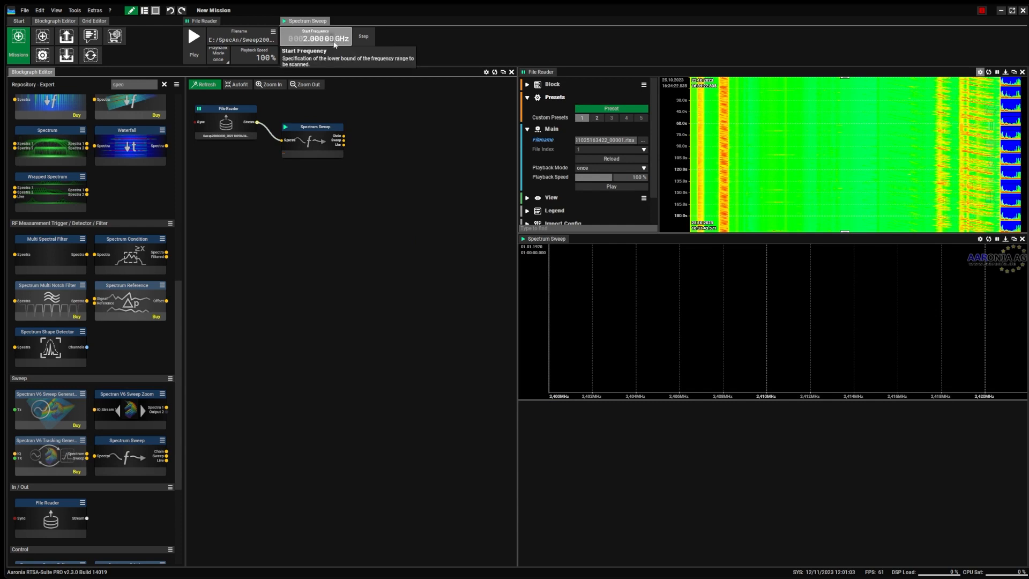
{"action": "left_click", "coordinate": [330, 57]}
{"action": "type", "text": "6g"}
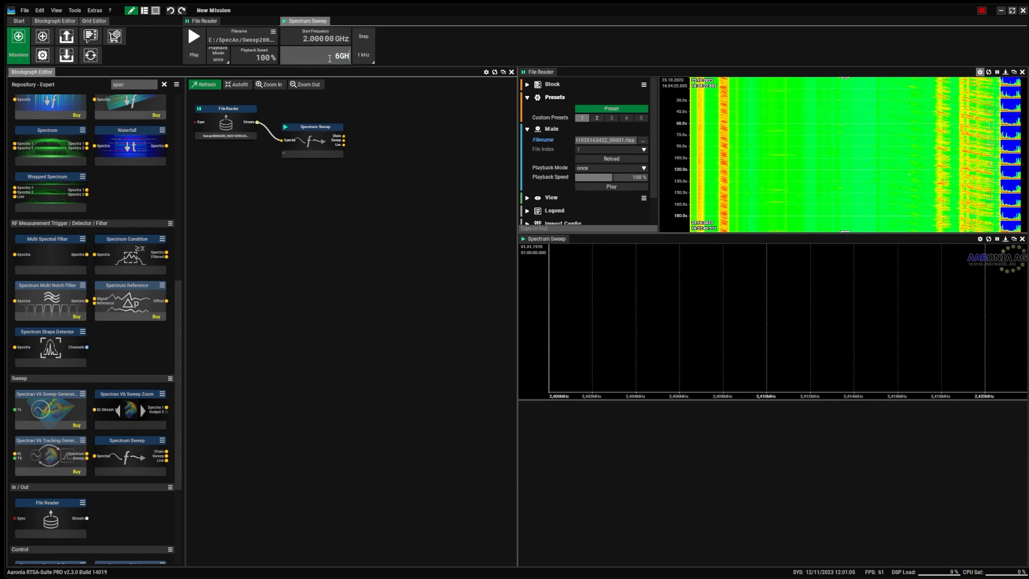
{"action": "left_click", "coordinate": [378, 229]}
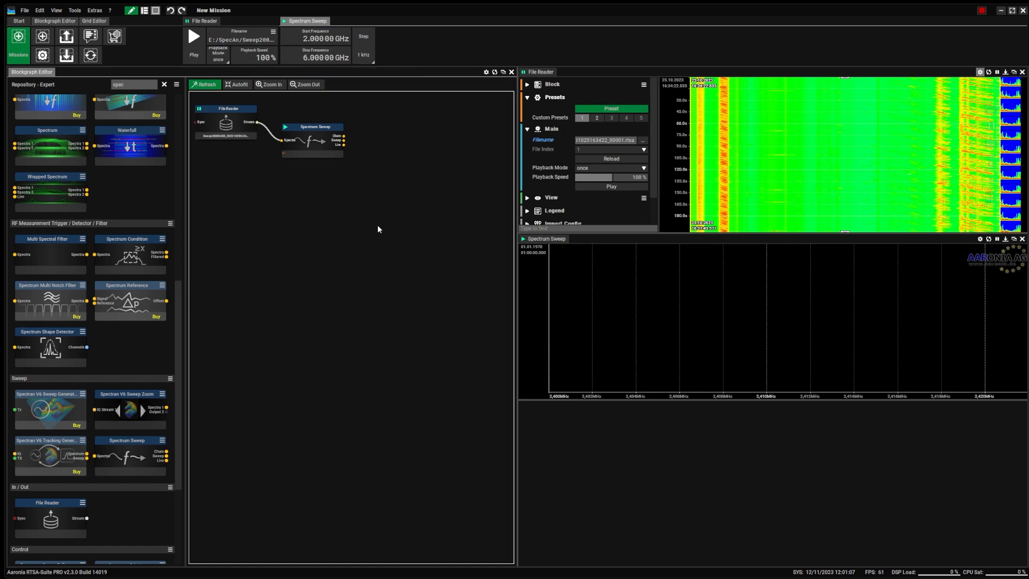
- Add a Wrapped Spectrum block to the mission and connect the Spectrum Sweep's Sweep output to its Spectra 1 input
{"action": "mouse_move", "coordinate": [52, 184]}
{"action": "left_click_drag", "start_coordinate": [52, 185], "coordinate": [403, 167]}
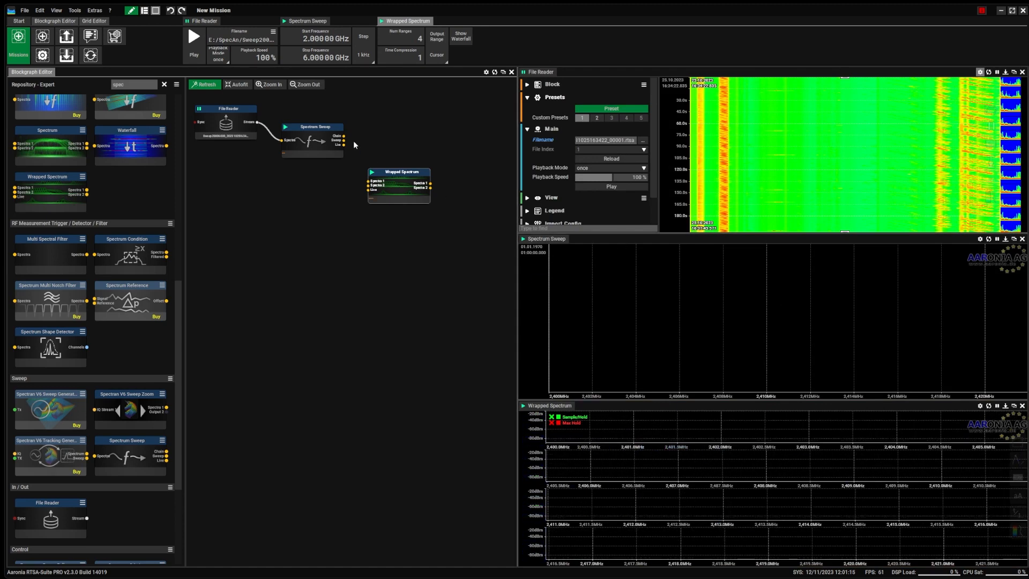
{"action": "left_click_drag", "start_coordinate": [344, 141], "coordinate": [368, 182]}
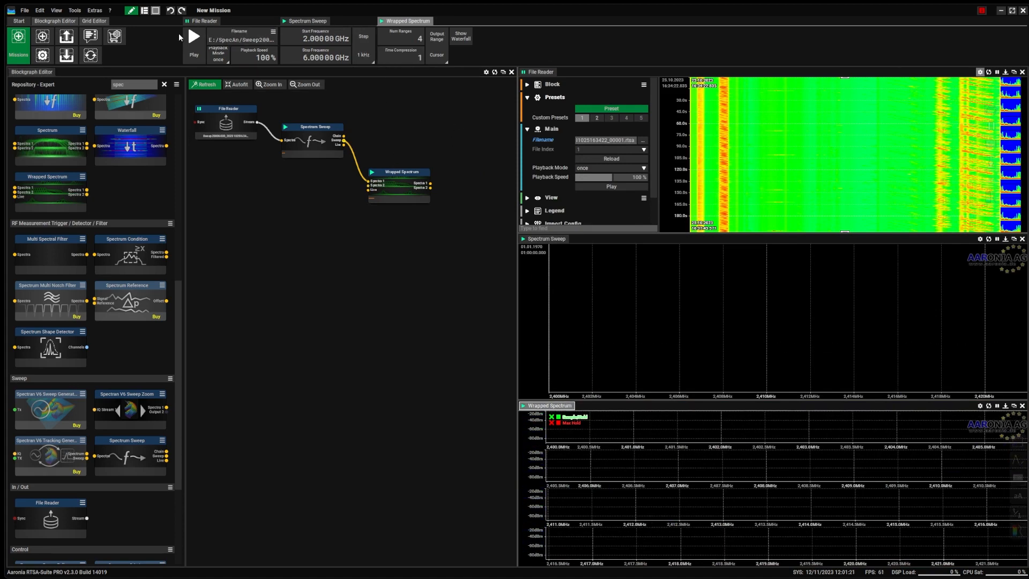
- Widen the view area and arrange it as File Reader and Wrapped Spectrum sharing one pane above Spectrum Sweep, removing the empty pane
{"action": "left_click_drag", "start_coordinate": [517, 343], "coordinate": [328, 331]}
{"action": "left_click_drag", "start_coordinate": [355, 241], "coordinate": [537, 316]}
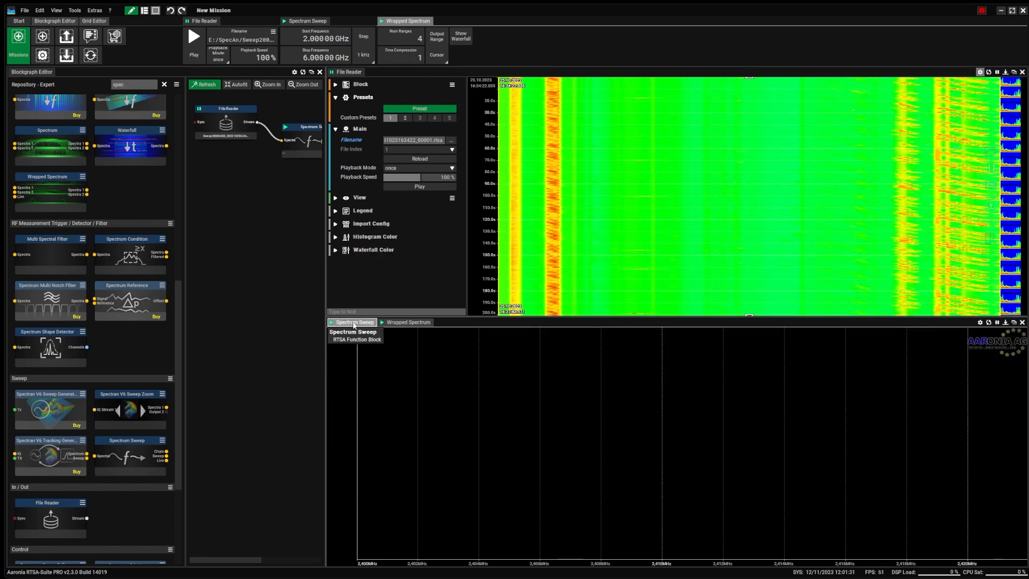
{"action": "left_click", "coordinate": [408, 322]}
{"action": "left_click_drag", "start_coordinate": [408, 322], "coordinate": [675, 79]}
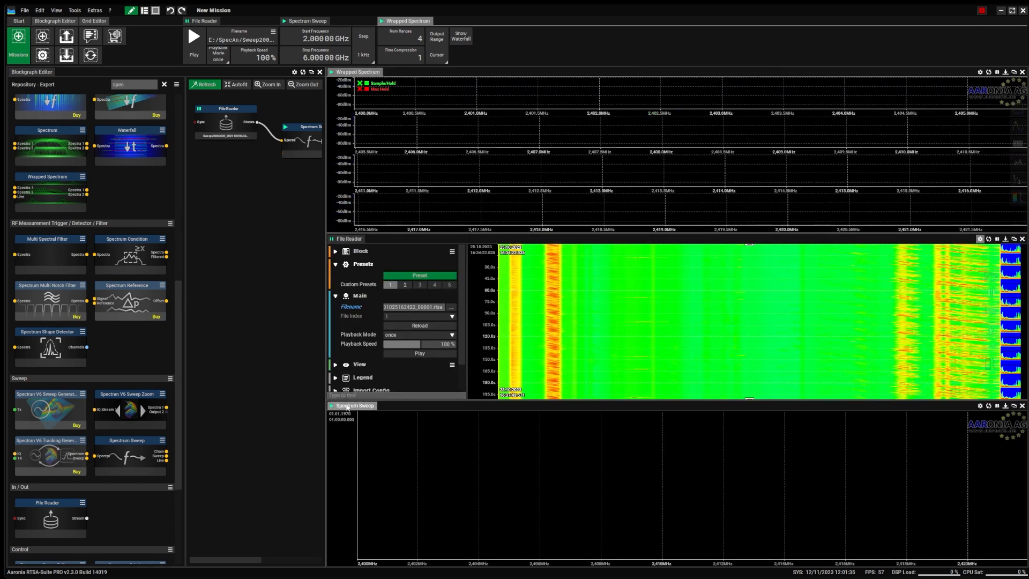
{"action": "left_click_drag", "start_coordinate": [348, 239], "coordinate": [679, 158]}
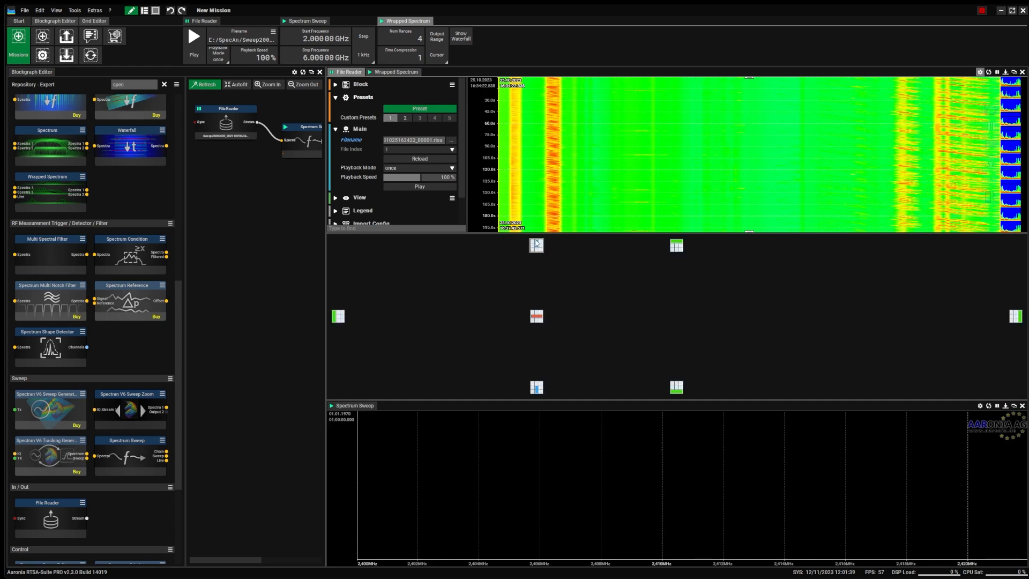
{"action": "left_click", "coordinate": [395, 72]}
{"action": "mouse_move", "coordinate": [656, 300]}
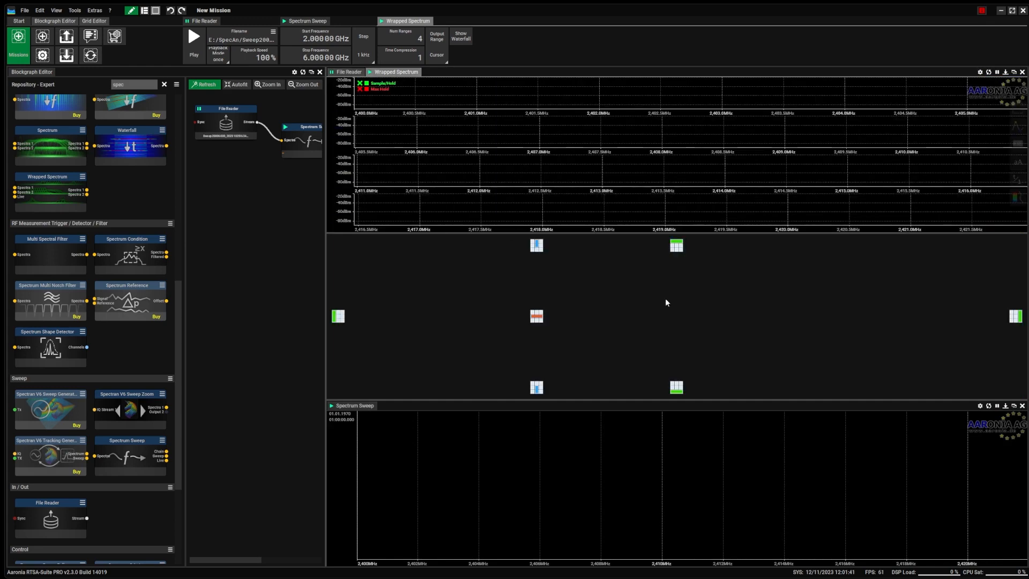
{"action": "left_click", "coordinate": [538, 318]}
- Start the File Reader's playback, shift the Wrapped Spectrum's power axis to show levels up to 0 dBm and increase its pane height
{"action": "left_click", "coordinate": [188, 21]}
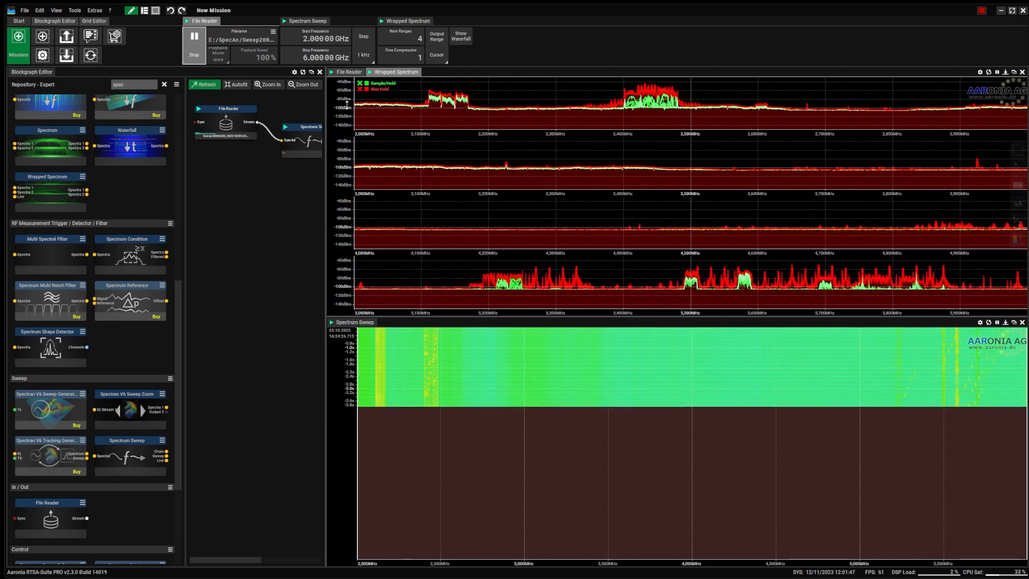
{"action": "left_click_drag", "start_coordinate": [346, 106], "coordinate": [346, 125]}
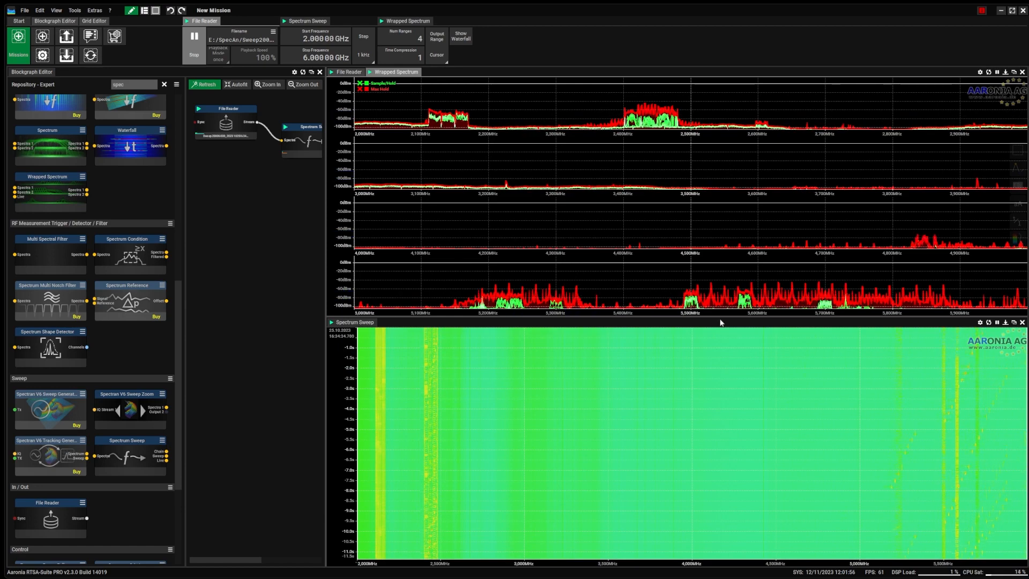
{"action": "left_click_drag", "start_coordinate": [513, 316], "coordinate": [513, 375]}
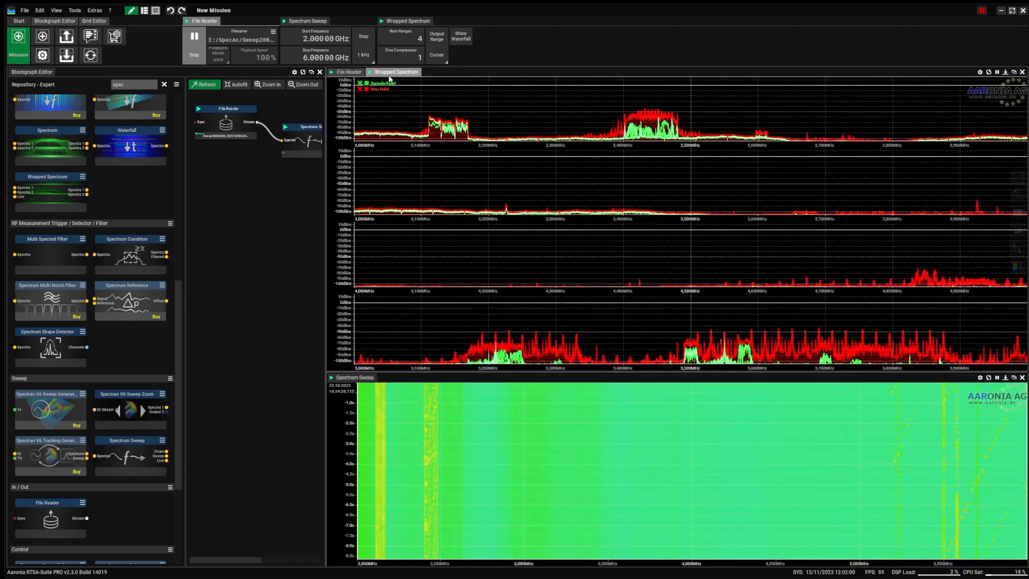
- Open the Wrapped Spectrum's frequency profile selection and add the 802.11b/g/n/ax profile from Wireless Networks, Wifi 2,4GHz
{"action": "left_click", "coordinate": [392, 74]}
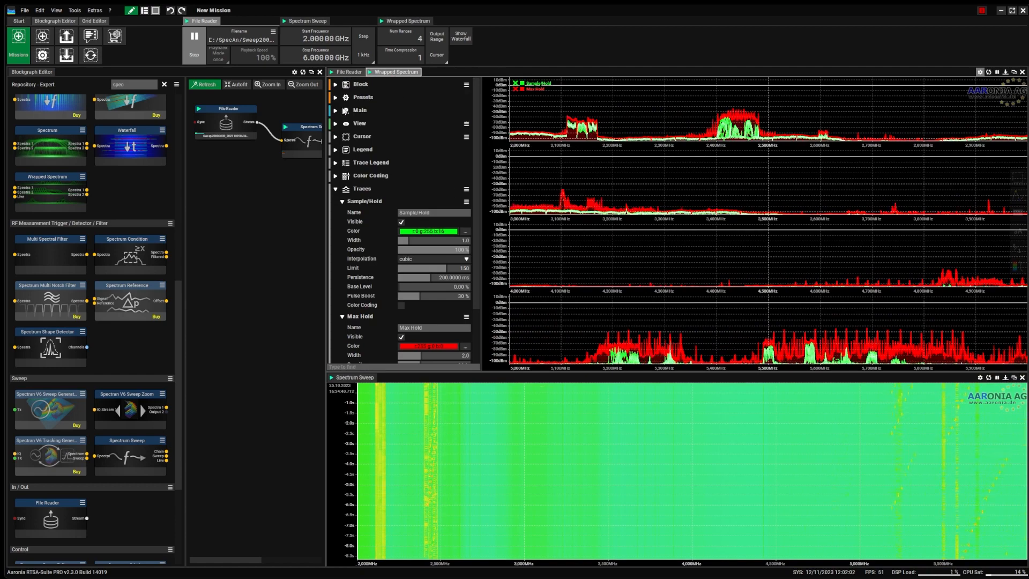
{"action": "left_click", "coordinate": [336, 110]}
{"action": "left_click", "coordinate": [336, 111]}
{"action": "left_click", "coordinate": [335, 123]}
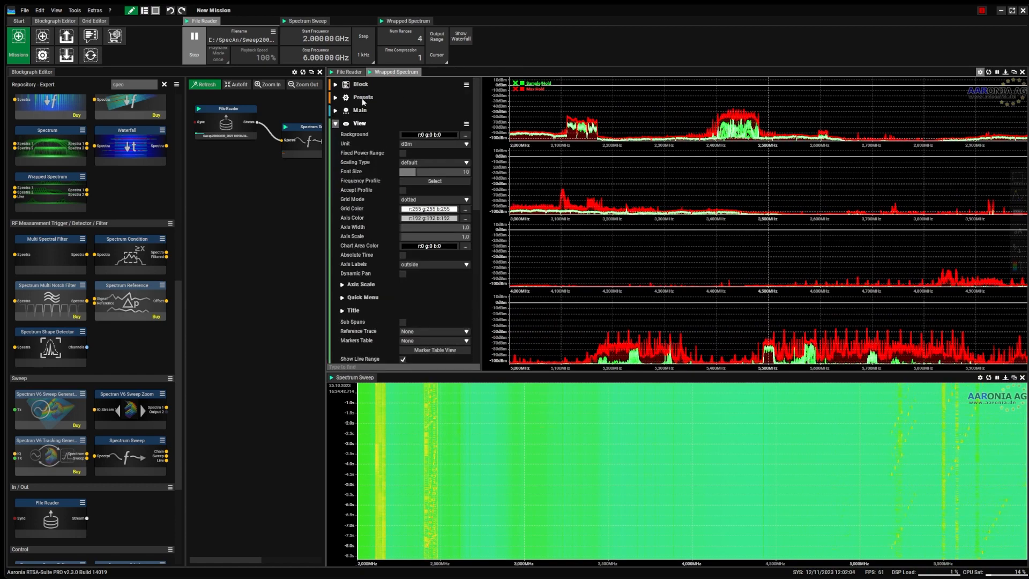
{"action": "left_click", "coordinate": [437, 183]}
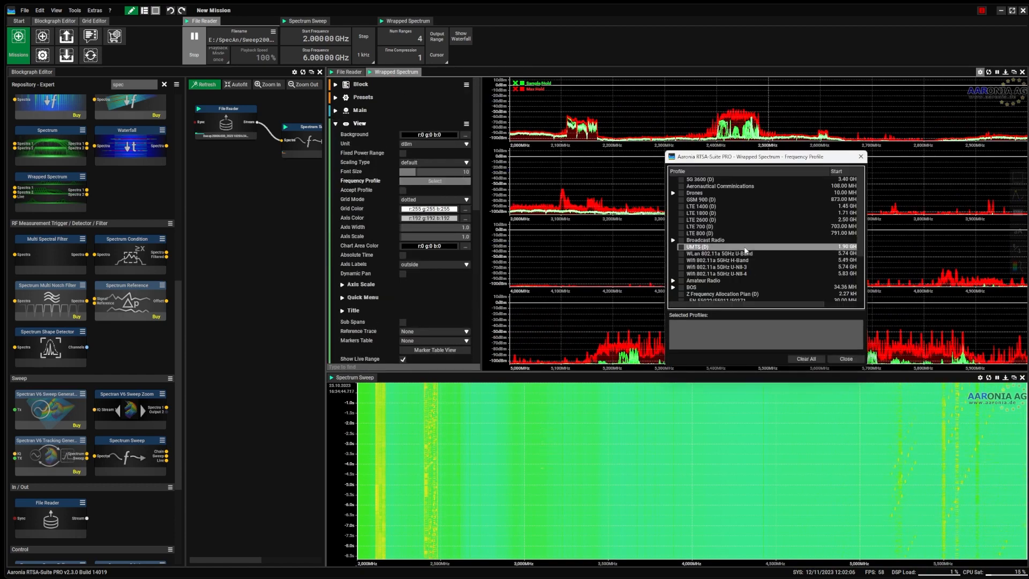
{"action": "left_click", "coordinate": [673, 273]}
{"action": "scroll", "coordinate": [684, 247], "scroll_direction": "down", "scroll_amount": 2}
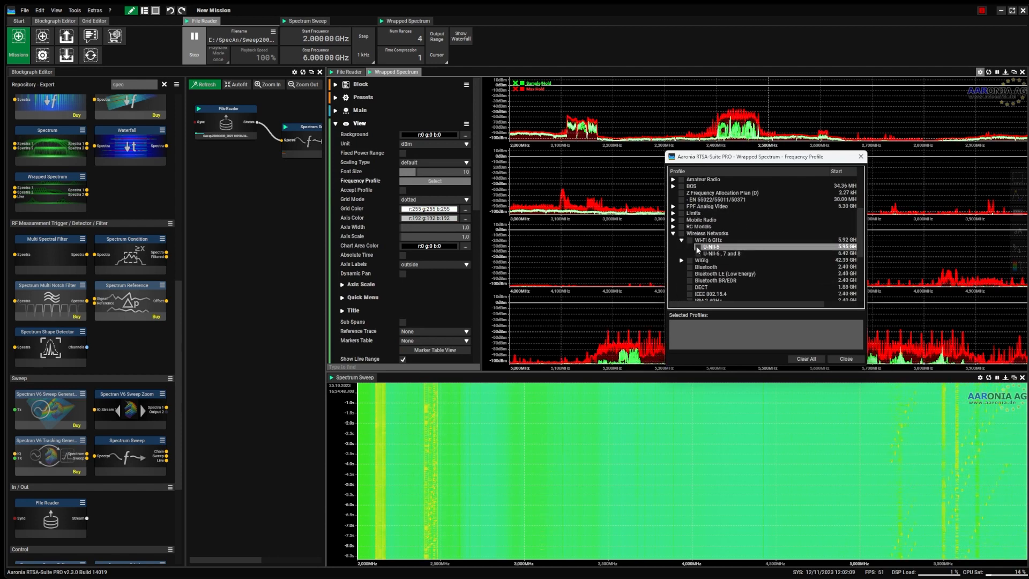
{"action": "scroll", "coordinate": [682, 242], "scroll_direction": "down", "scroll_amount": 1}
{"action": "scroll", "coordinate": [681, 244], "scroll_direction": "down", "scroll_amount": 1}
{"action": "left_click", "coordinate": [682, 260]}
{"action": "left_click", "coordinate": [698, 267]}
- Add the WLan 802.11a 5 GHz profiles U-NII-1 and U-NII-2a, U-NII-2e and U-NII-3, and close the profile selection
{"action": "scroll", "coordinate": [684, 276], "scroll_direction": "down", "scroll_amount": 3}
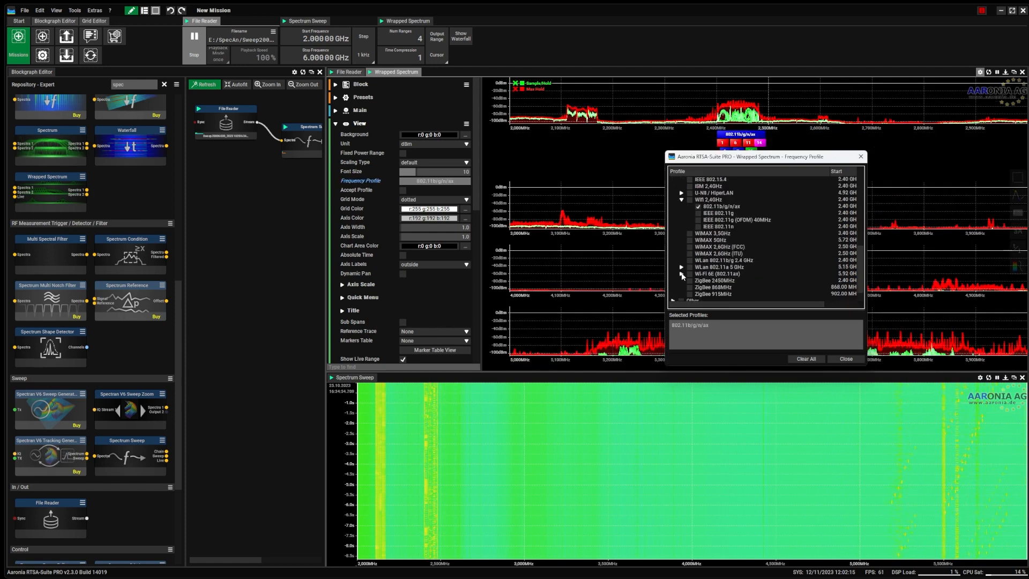
{"action": "left_click", "coordinate": [681, 267]}
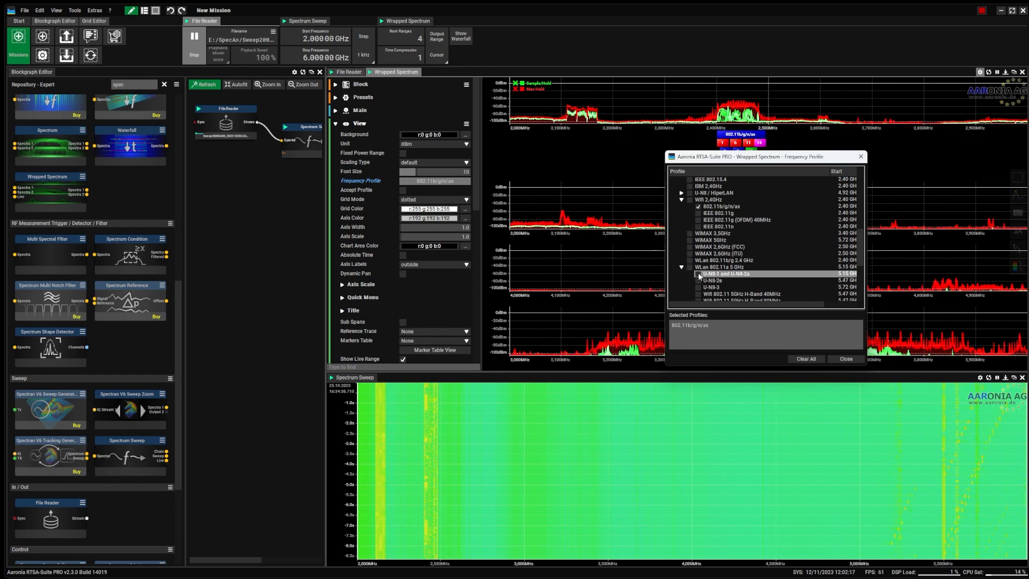
{"action": "left_click", "coordinate": [698, 274]}
{"action": "left_click", "coordinate": [698, 281]}
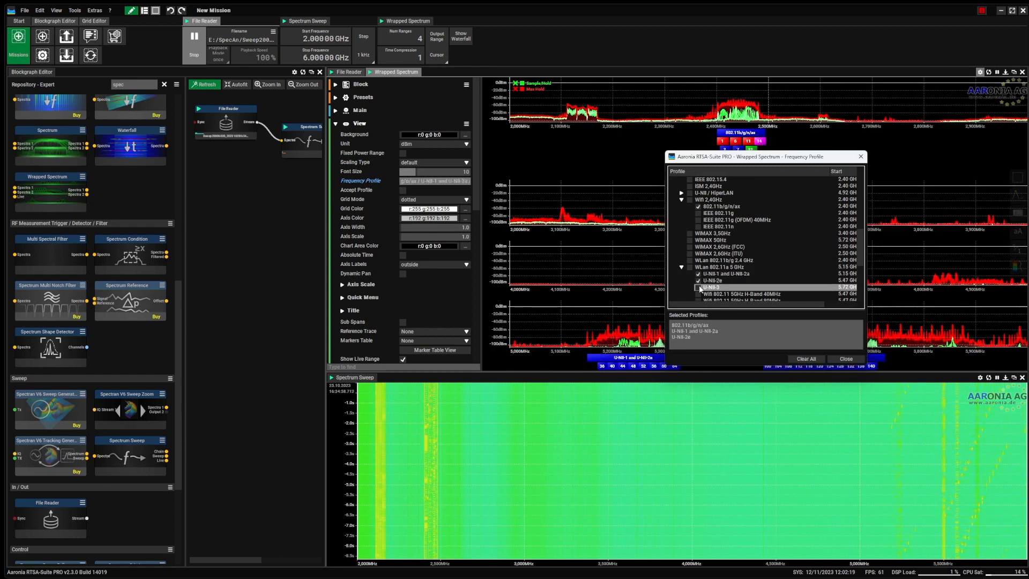
{"action": "left_click", "coordinate": [699, 288]}
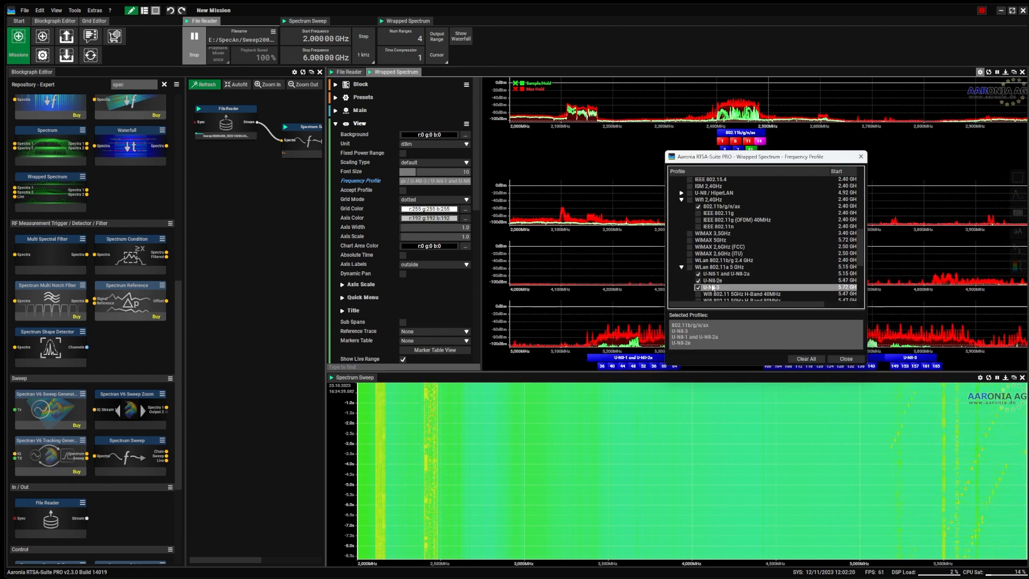
{"action": "left_click", "coordinate": [846, 359]}
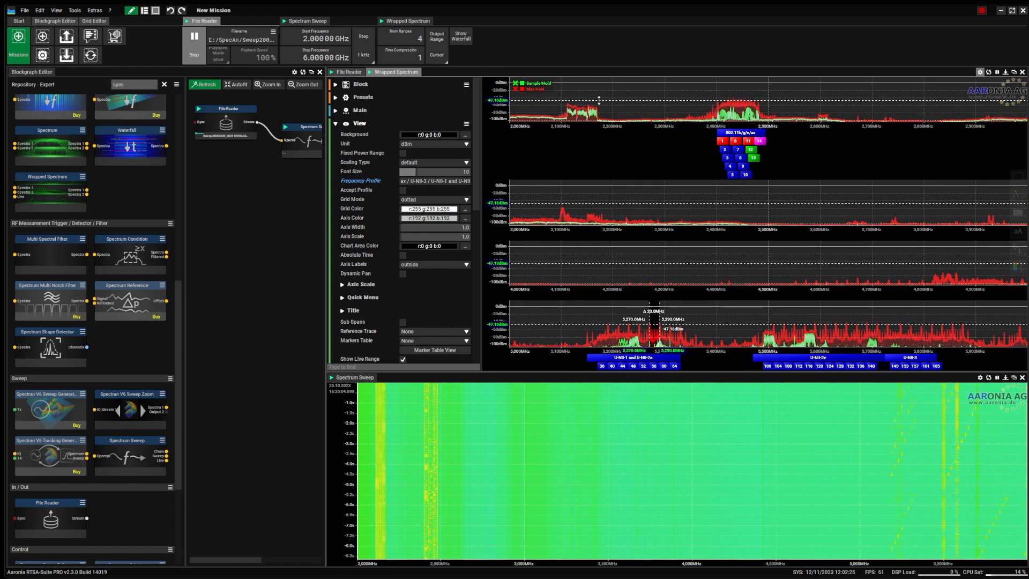
- Show the waterfall in the Wrapped Spectrum and examine U-NII-2e channel 100 up close, returning to the full ranges
{"action": "left_click", "coordinate": [461, 37]}
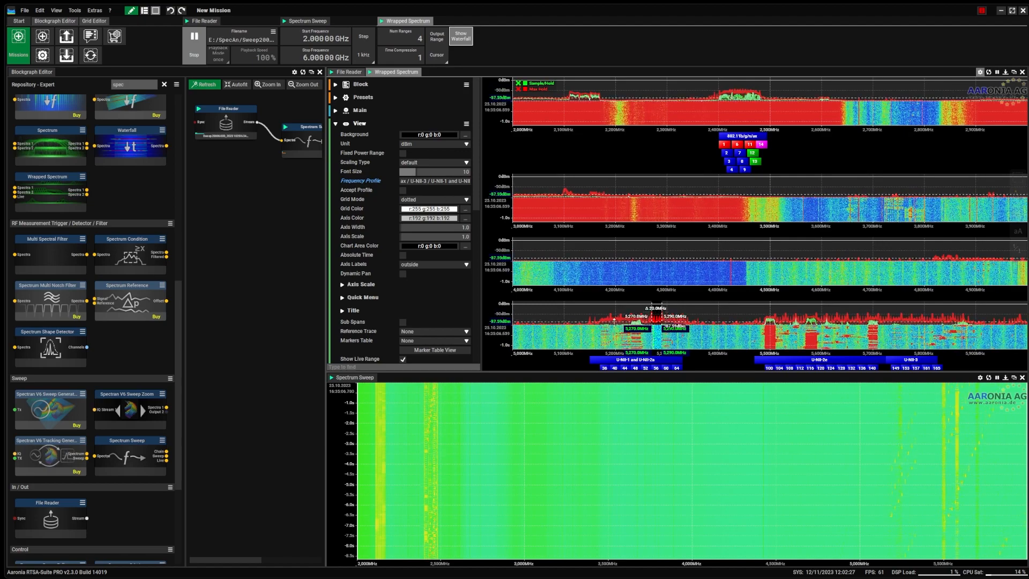
{"action": "left_click", "coordinate": [769, 368]}
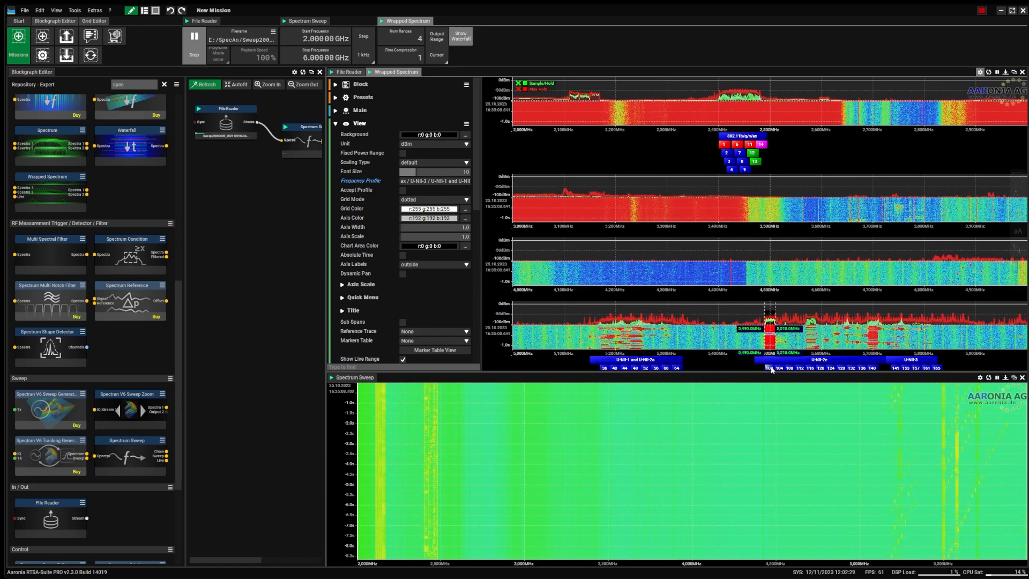
{"action": "scroll", "coordinate": [771, 331], "scroll_direction": "up", "scroll_amount": 3}
{"action": "scroll", "coordinate": [771, 331], "scroll_direction": "up", "scroll_amount": 5}
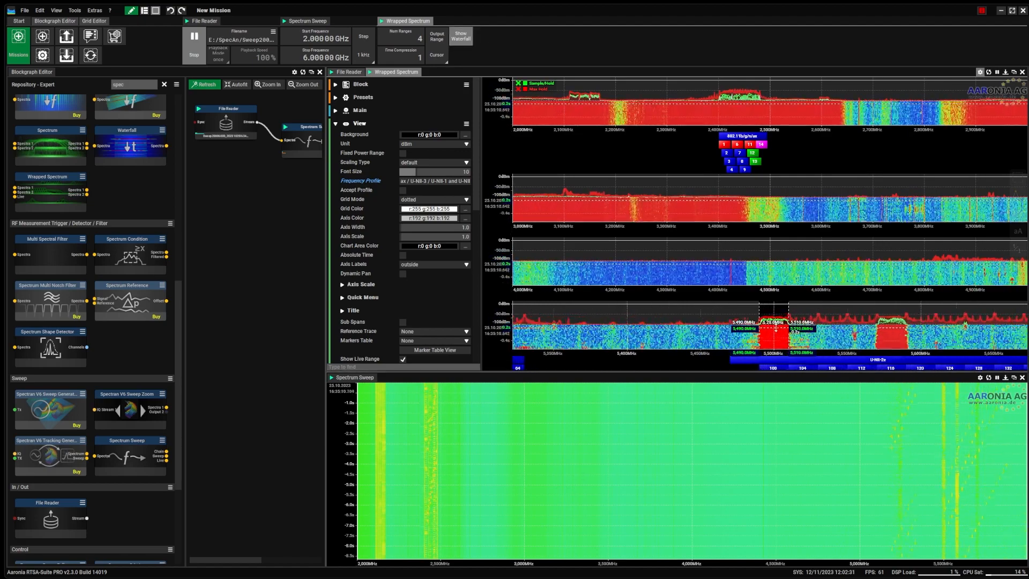
{"action": "scroll", "coordinate": [775, 325], "scroll_direction": "down", "scroll_amount": 6}
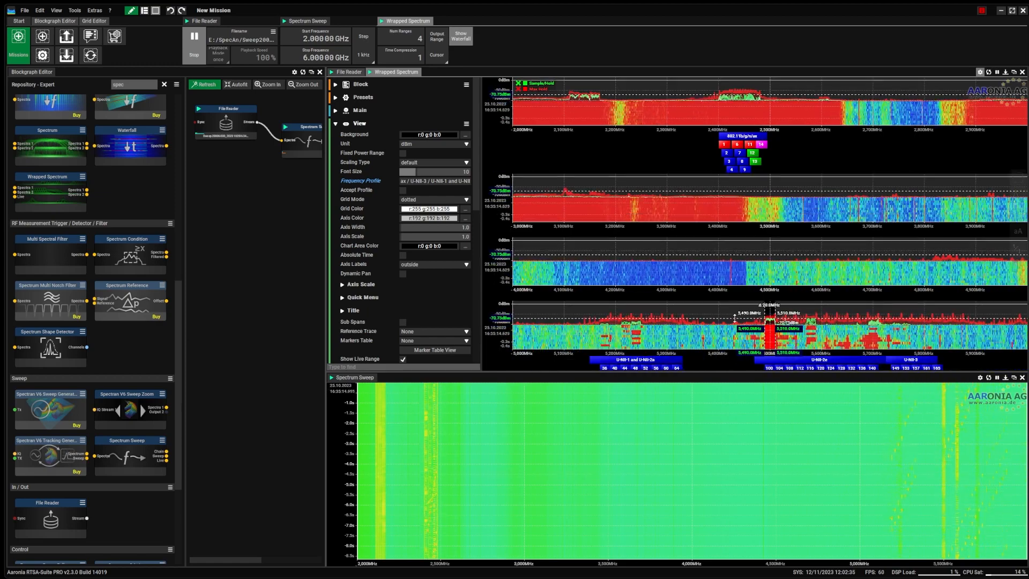
{"action": "left_click", "coordinate": [765, 284]}
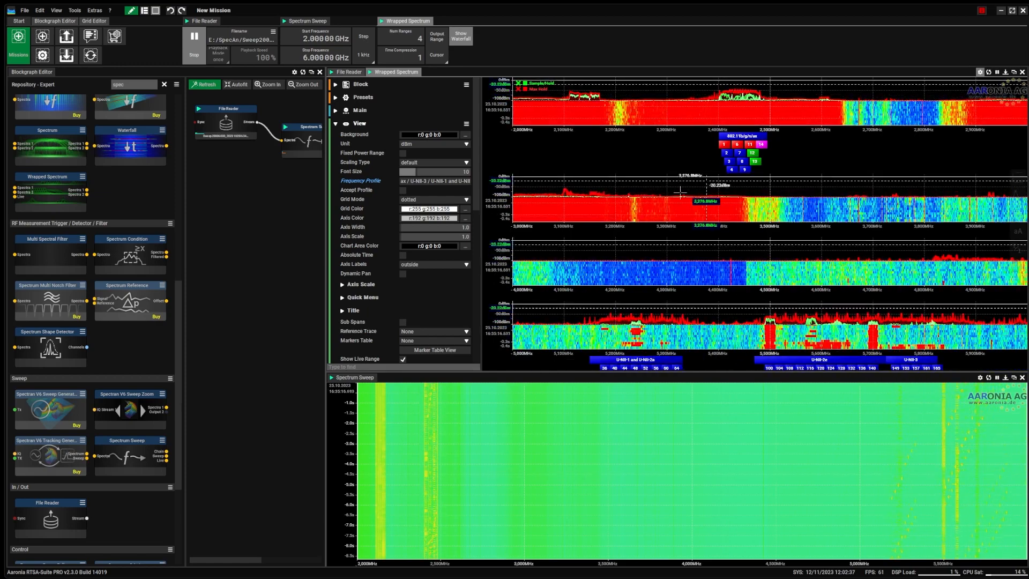
- Adjust the Wrapped Spectrum's waterfall color scale for a clearer signal contrast, hiding its settings and making the pane taller
{"action": "left_click", "coordinate": [1021, 266]}
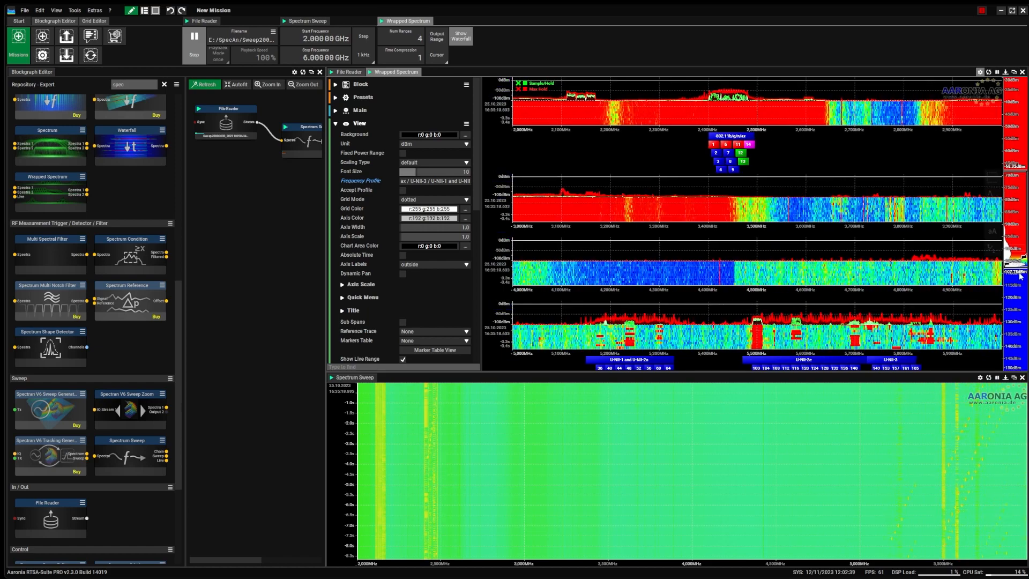
{"action": "left_click_drag", "start_coordinate": [1024, 255], "coordinate": [1013, 234]}
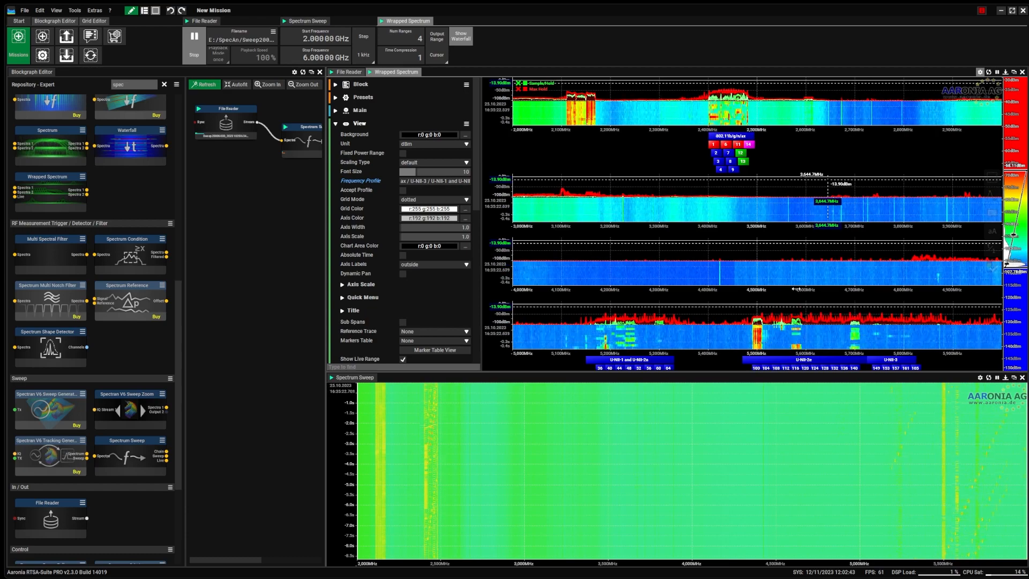
{"action": "left_click", "coordinate": [381, 74]}
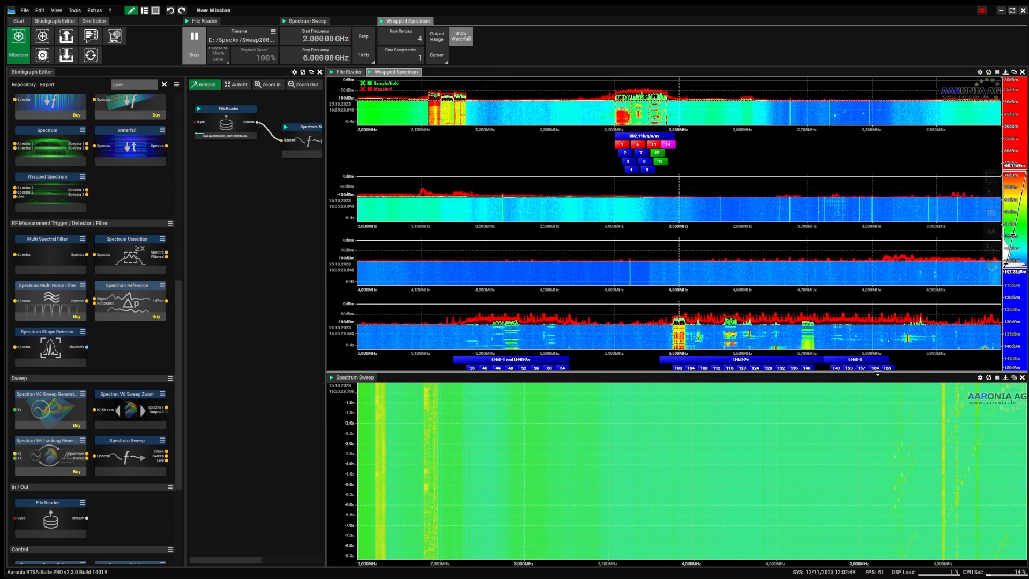
{"action": "left_click_drag", "start_coordinate": [877, 372], "coordinate": [878, 395]}
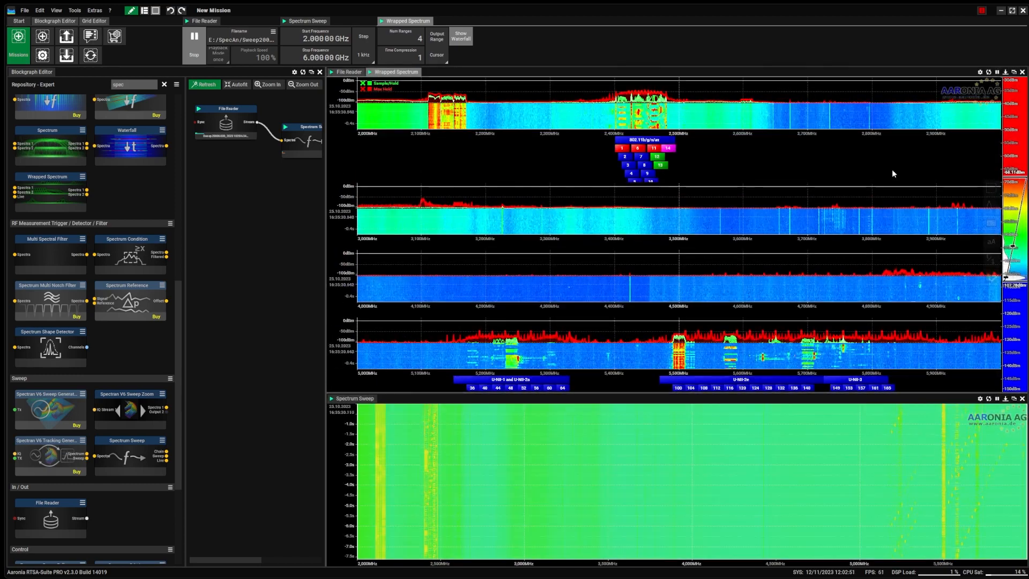
{"action": "left_click_drag", "start_coordinate": [1013, 243], "coordinate": [1010, 227]}
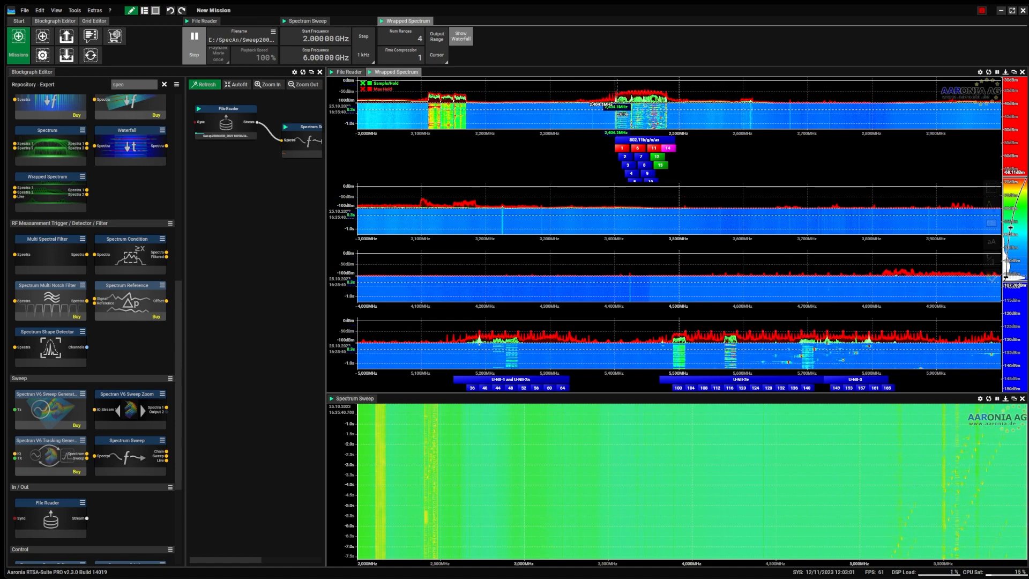
- Mark the range from about 2,572 to 2,626 MHz in the Wrapped Spectrum's first row to measure it
{"action": "left_click_drag", "start_coordinate": [703, 96], "coordinate": [736, 129]}
{"action": "mouse_move", "coordinate": [716, 105]}
{"action": "left_mouse_down"}
{"action": "mouse_move", "coordinate": [756, 103]}
{"action": "mouse_move", "coordinate": [738, 94]}
{"action": "left_mouse_up"}
- Widen the block graph area, search the block repository for "com" and add a ComboView block below the File Reader
{"action": "left_click_drag", "start_coordinate": [327, 171], "coordinate": [379, 171]}
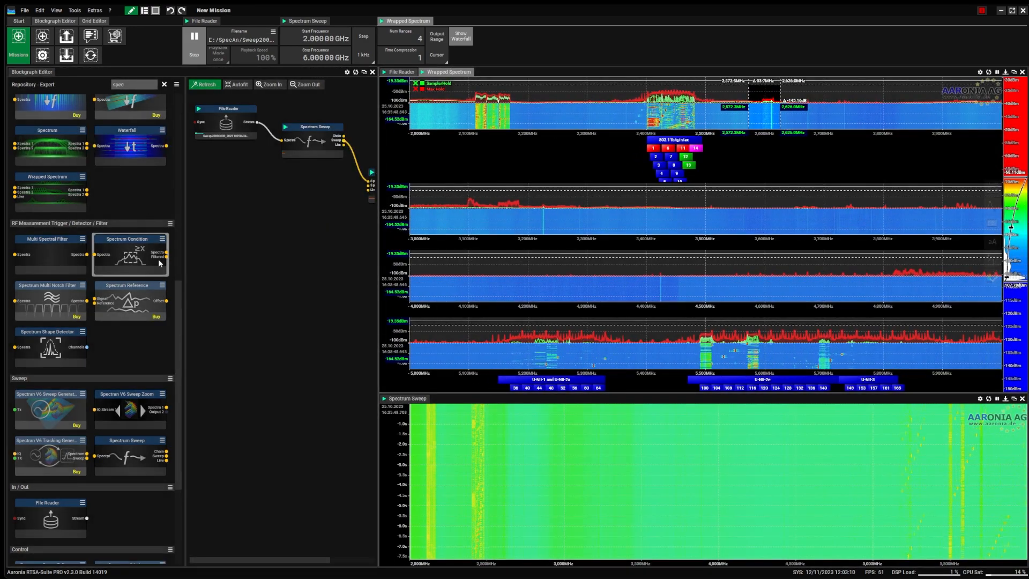
{"action": "type", "text": "com"}
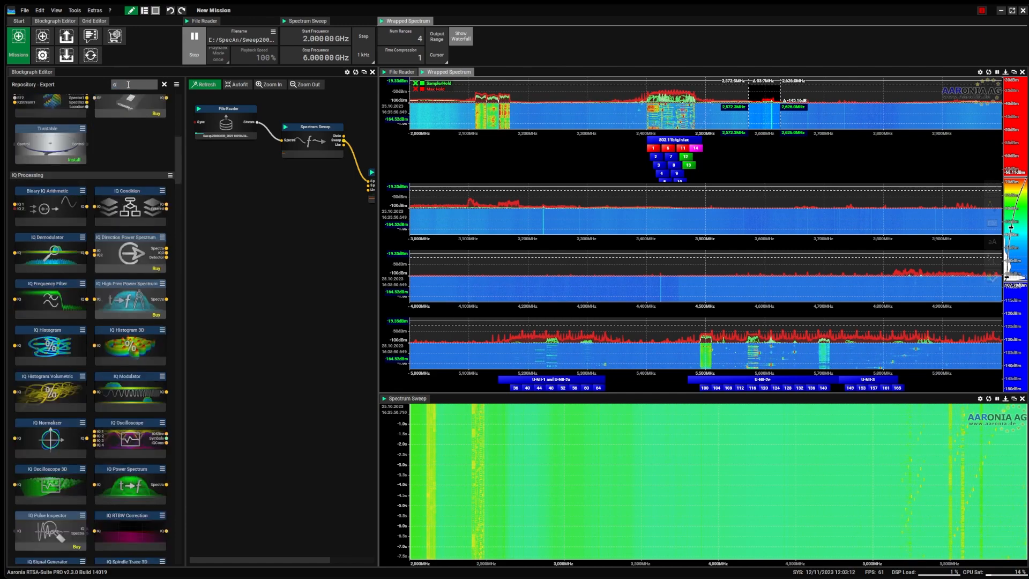
{"action": "left_click_drag", "start_coordinate": [54, 119], "coordinate": [225, 214]}
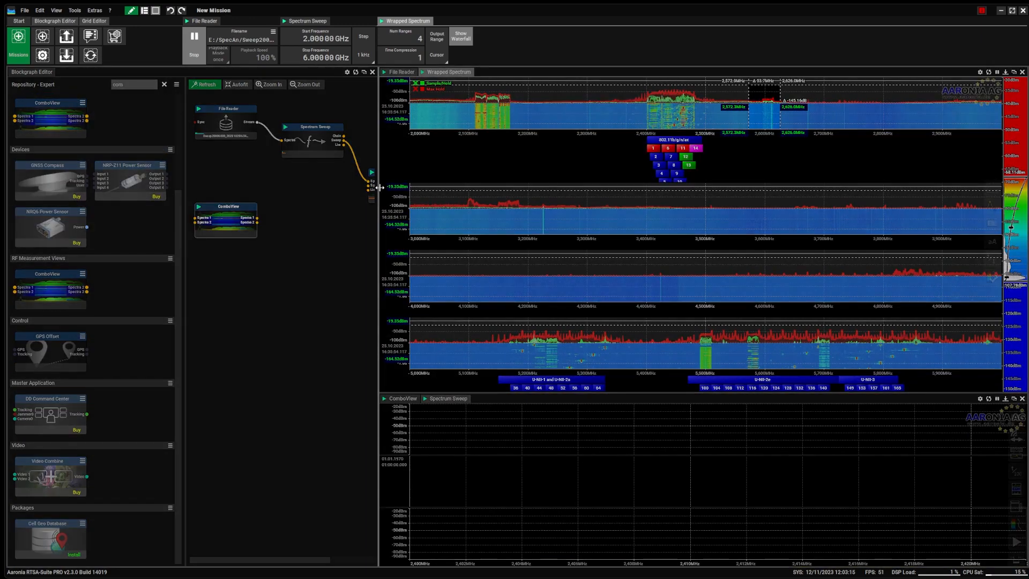
- Widen the block graph area and enable the sub span outputs in the Wrapped Spectrum's view settings
{"action": "left_click_drag", "start_coordinate": [380, 193], "coordinate": [455, 193]}
{"action": "left_click", "coordinate": [403, 183]}
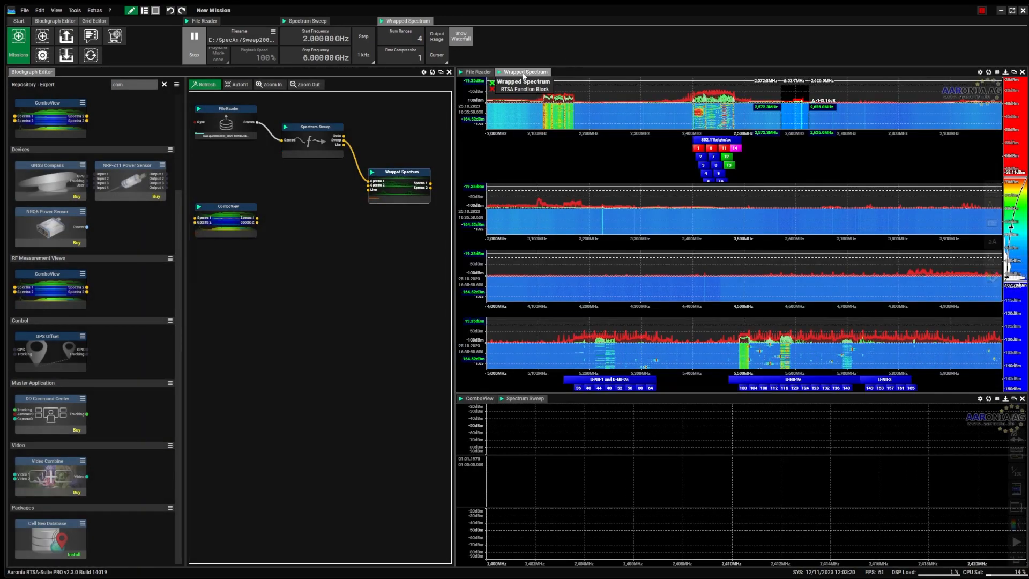
{"action": "left_click", "coordinate": [524, 72]}
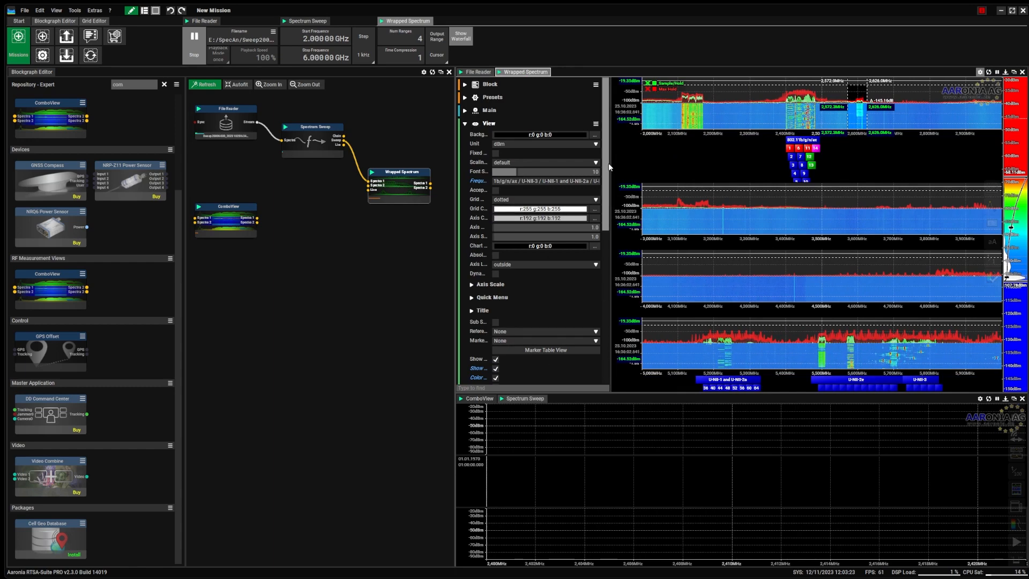
{"action": "scroll", "coordinate": [607, 170], "scroll_direction": "down", "scroll_amount": 1}
{"action": "scroll", "coordinate": [557, 209], "scroll_direction": "down", "scroll_amount": 5}
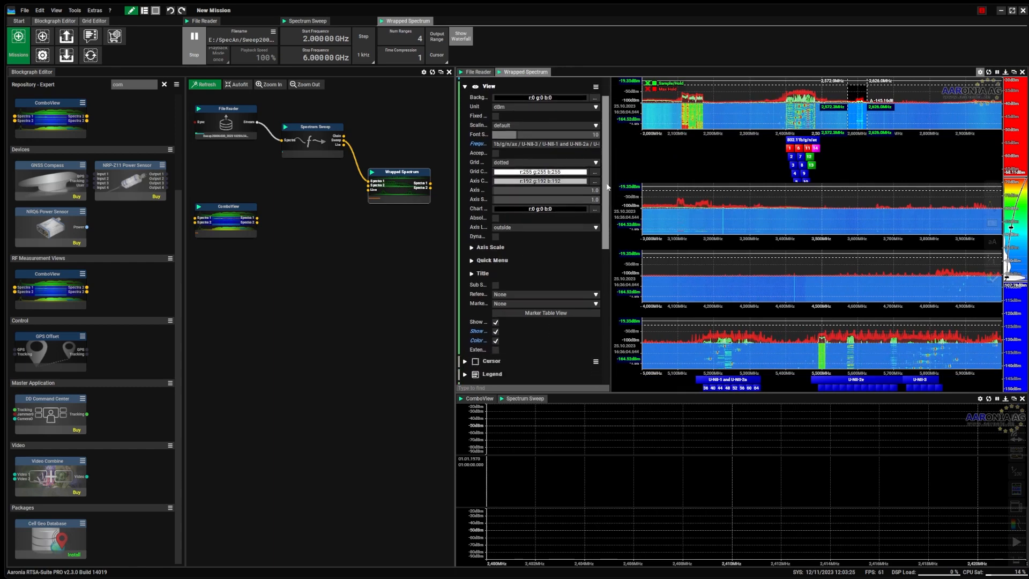
{"action": "left_click", "coordinate": [496, 236]}
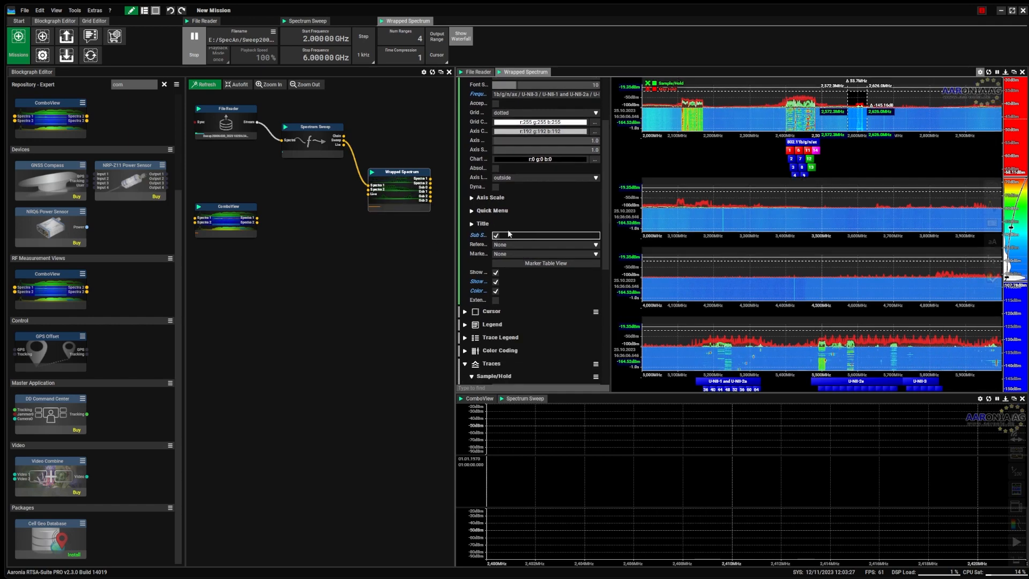
- Collapse the trace settings and filter the Wrapped Spectrum's settings for "sub"
{"action": "scroll", "coordinate": [585, 288], "scroll_direction": "down", "scroll_amount": 10}
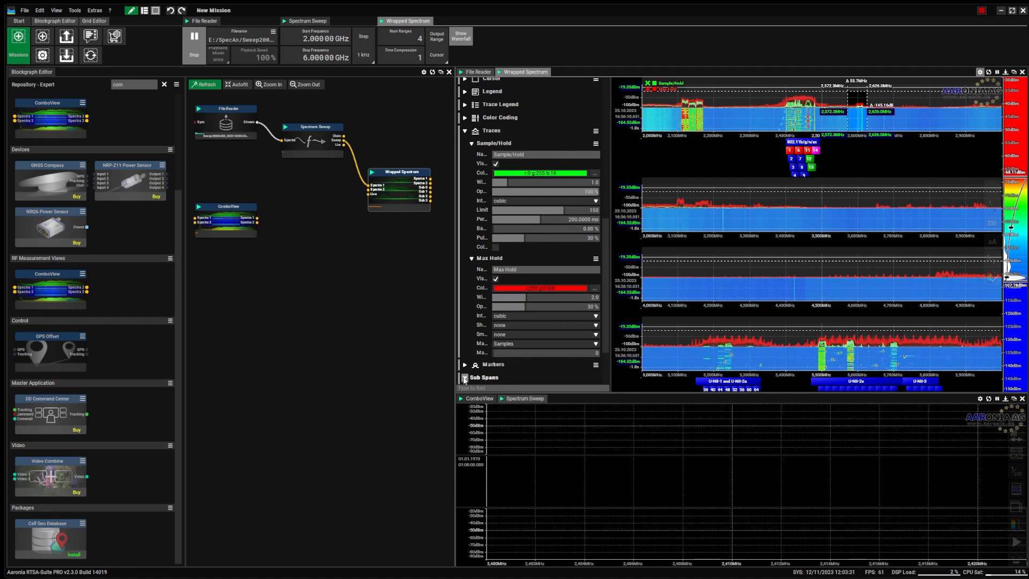
{"action": "left_click", "coordinate": [465, 131]}
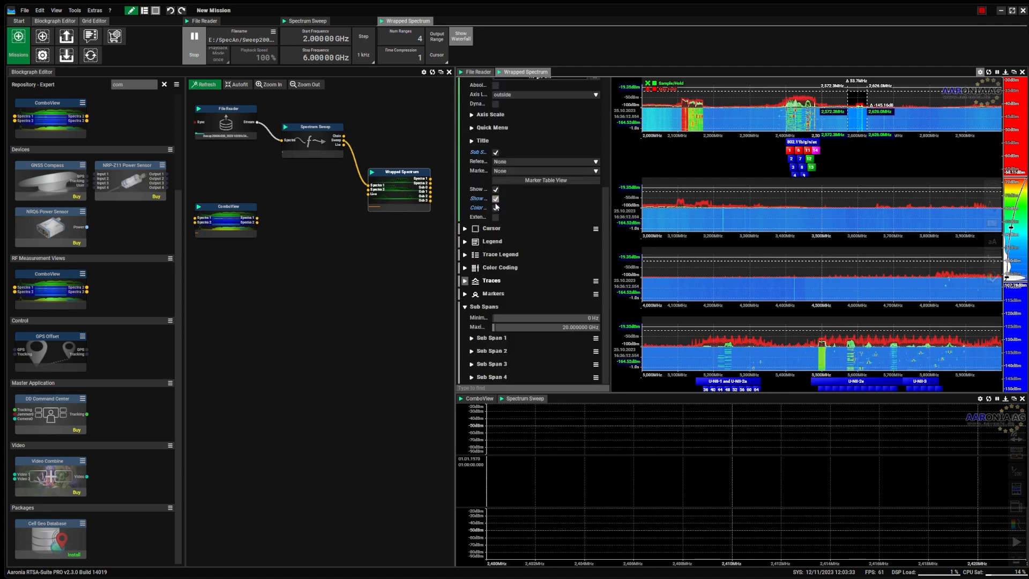
{"action": "left_click", "coordinate": [519, 390]}
{"action": "type", "text": "sub"}
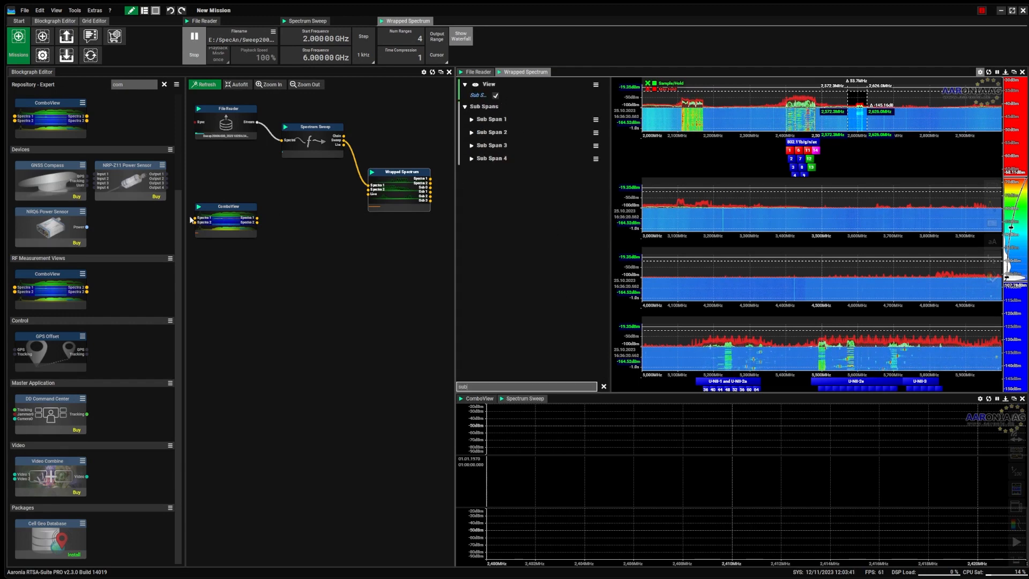
- Set Sub Span 1 to the cursor and fit it to about 2,398 to 2,499 MHz around the 802.11b/g/n/ax channels
{"action": "left_click", "coordinate": [471, 120]}
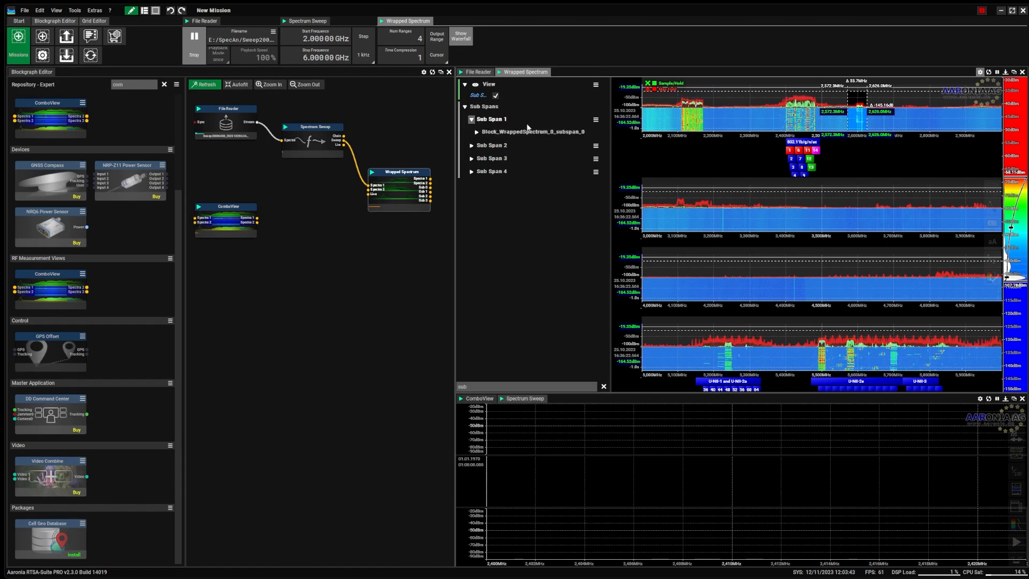
{"action": "left_click", "coordinate": [596, 120]}
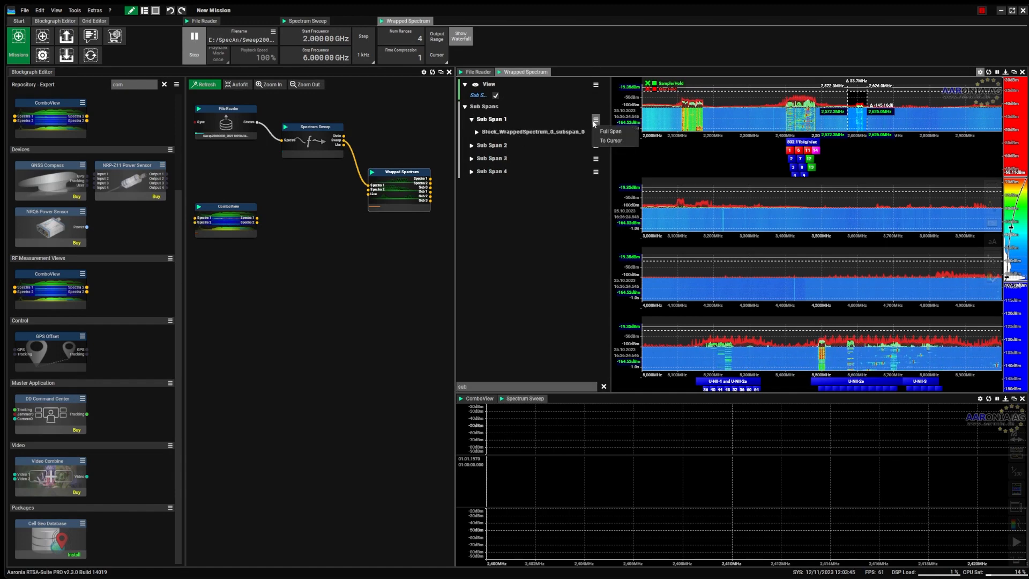
{"action": "left_click", "coordinate": [611, 142]}
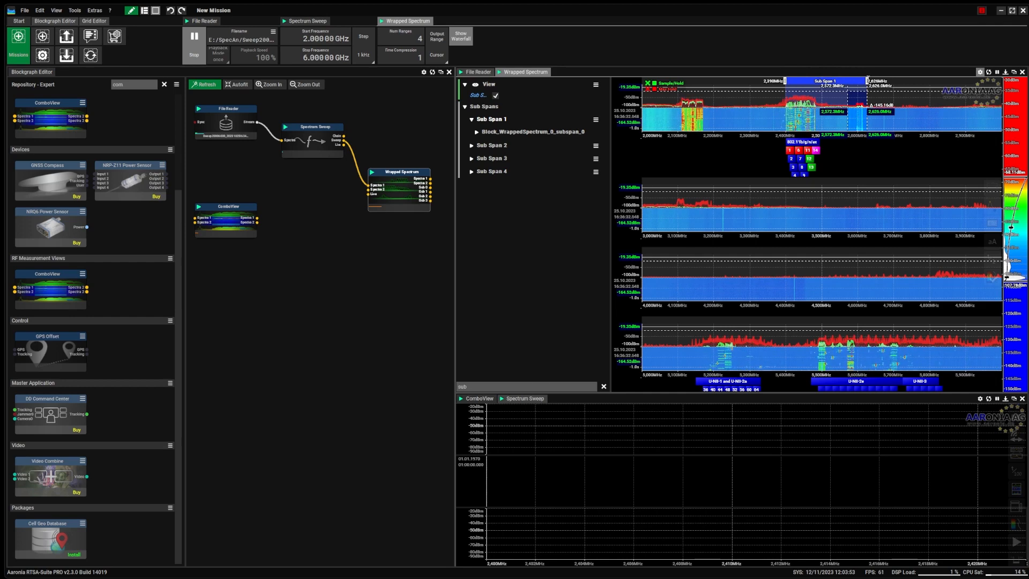
{"action": "scroll", "coordinate": [811, 102], "scroll_direction": "up", "scroll_amount": 4}
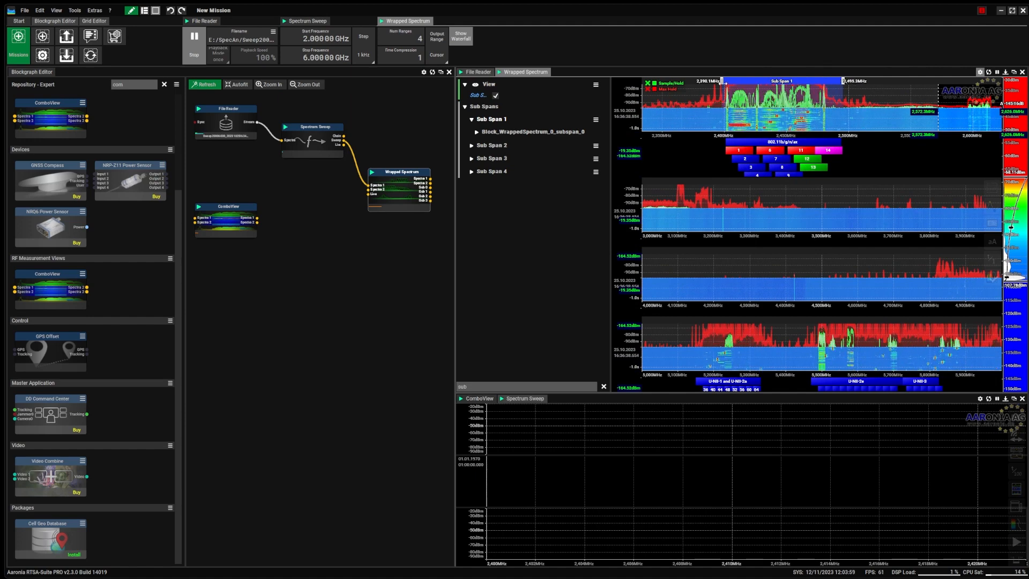
- Connect the ComboView's Spectra 1 input to the Wrapped Spectrum's Sub 1 output and hide the ComboView's histogram
{"action": "left_click_drag", "start_coordinate": [196, 219], "coordinate": [280, 209]}
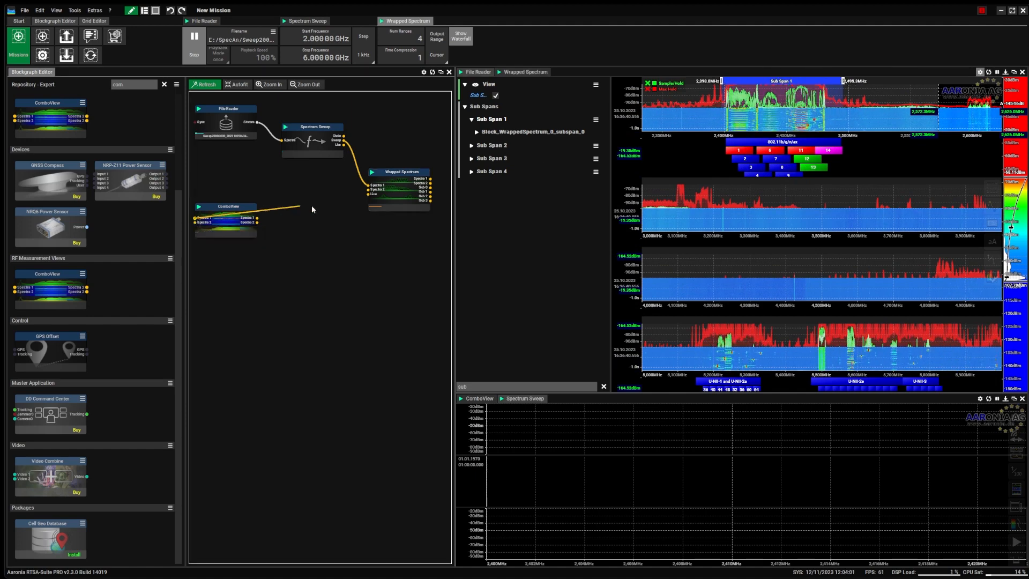
{"action": "left_click_drag", "start_coordinate": [422, 200], "coordinate": [431, 193]}
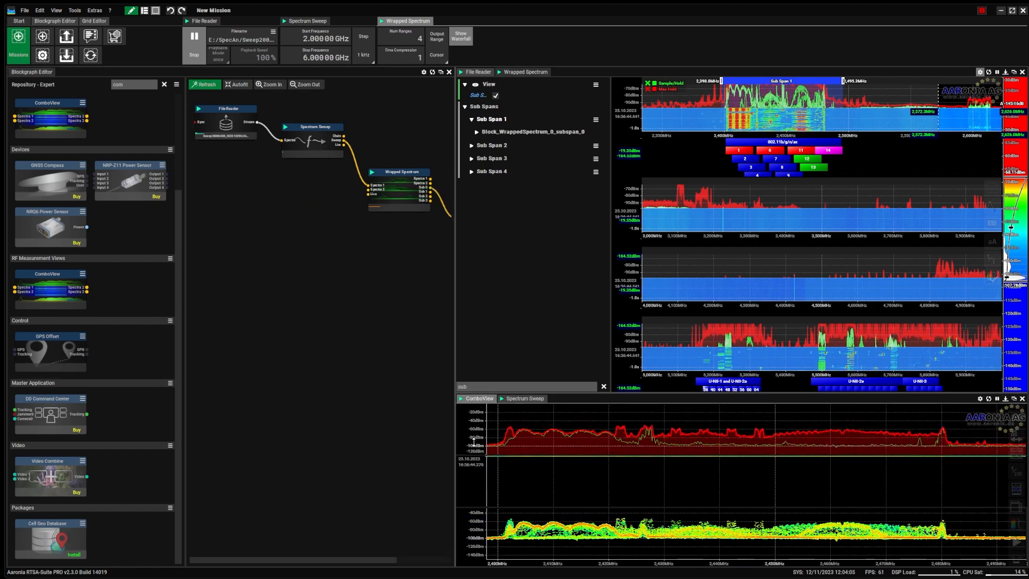
{"action": "left_click", "coordinate": [477, 399]}
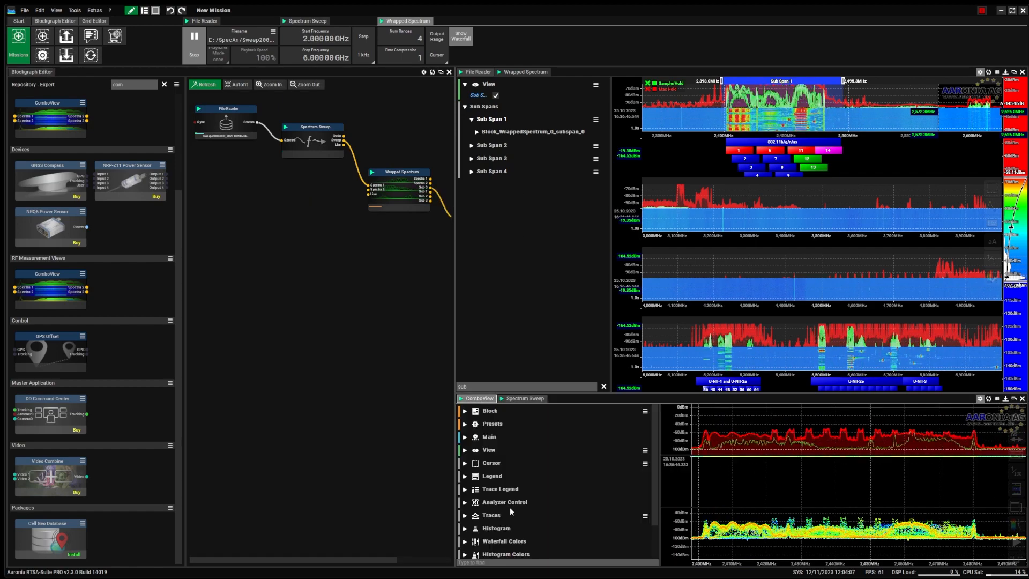
{"action": "scroll", "coordinate": [519, 485], "scroll_direction": "down", "scroll_amount": 5}
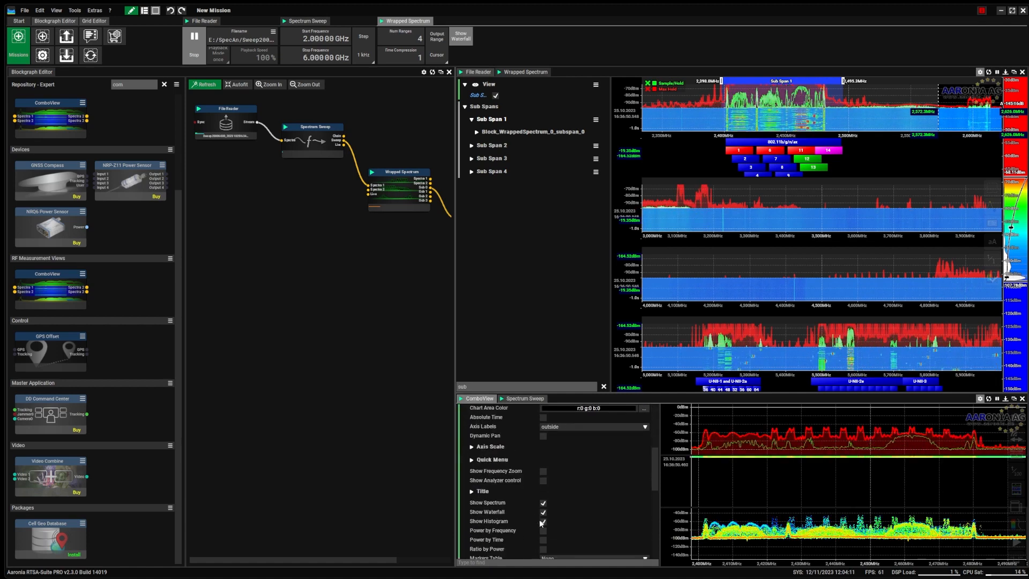
{"action": "left_click", "coordinate": [543, 521]}
{"action": "left_click", "coordinate": [485, 405]}
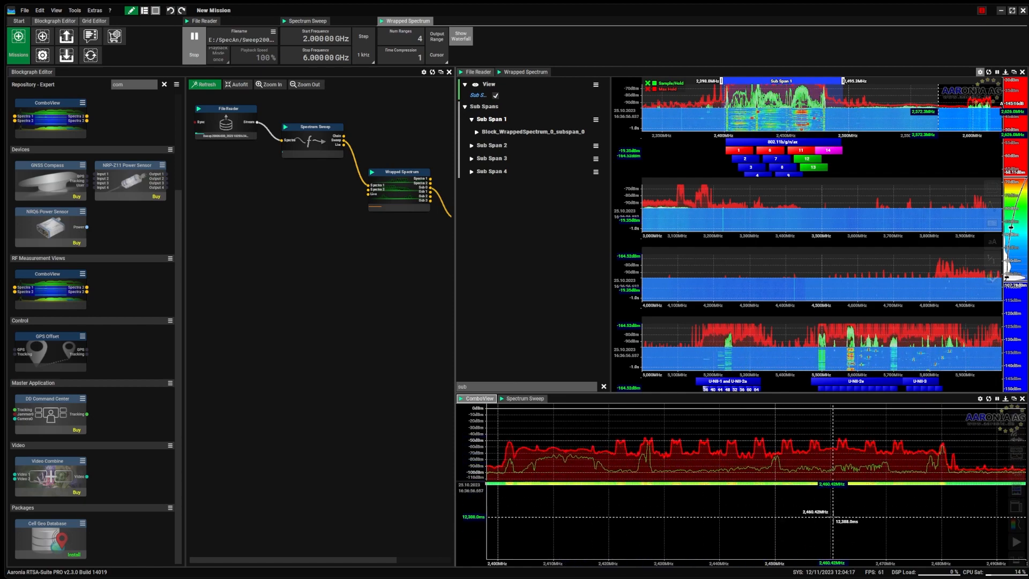
- Trim Sub Span 1 to about 2,397 to 2,488 MHz and place Sub Span 2 over U-NII-1 and U-NII-2a, about 5,153 to 5,334 MHz
{"action": "left_click_drag", "start_coordinate": [793, 80], "coordinate": [792, 83]}
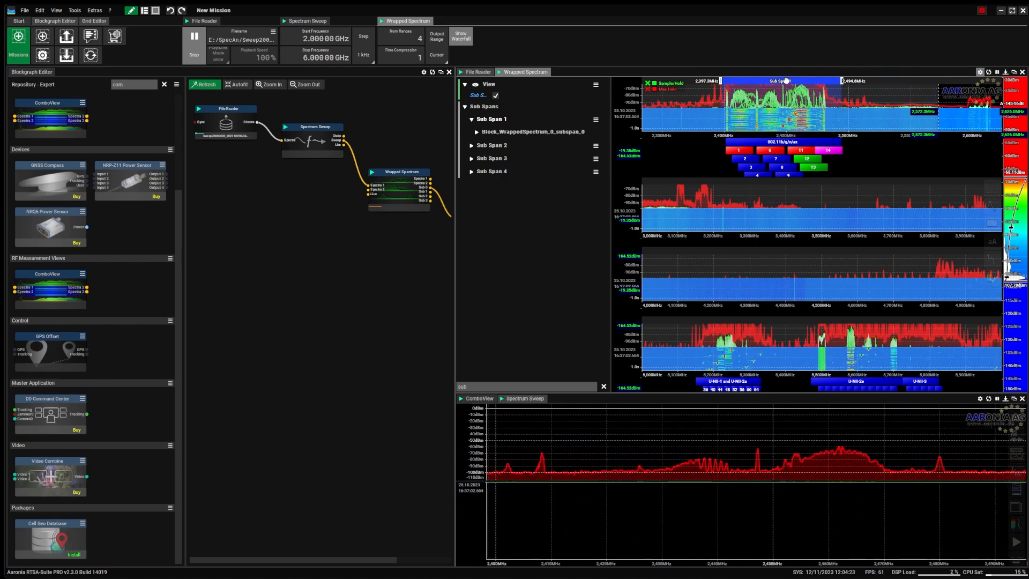
{"action": "left_click_drag", "start_coordinate": [840, 80], "coordinate": [834, 81]}
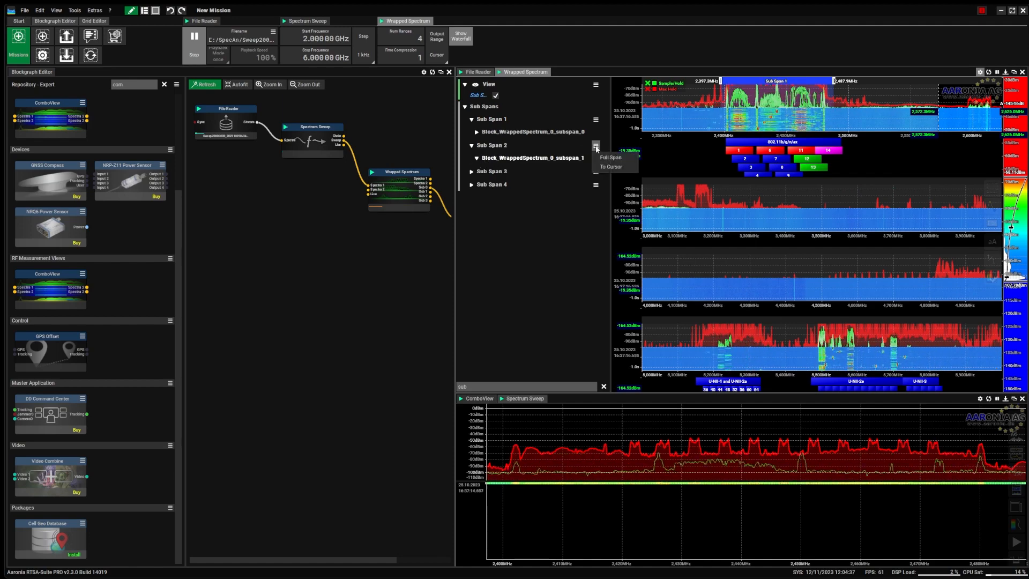
{"action": "left_click", "coordinate": [826, 393]}
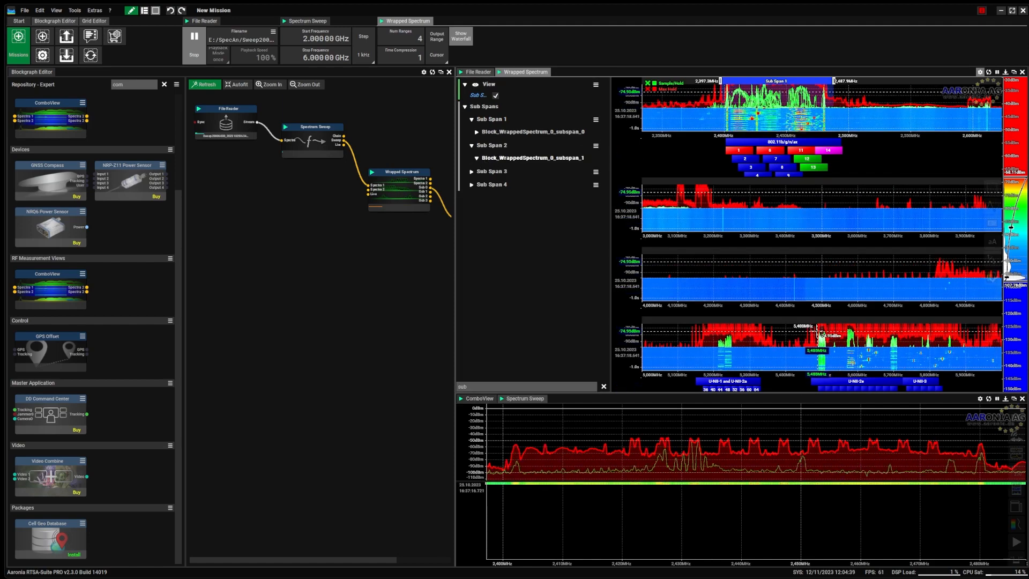
{"action": "left_click_drag", "start_coordinate": [697, 330], "coordinate": [753, 338]}
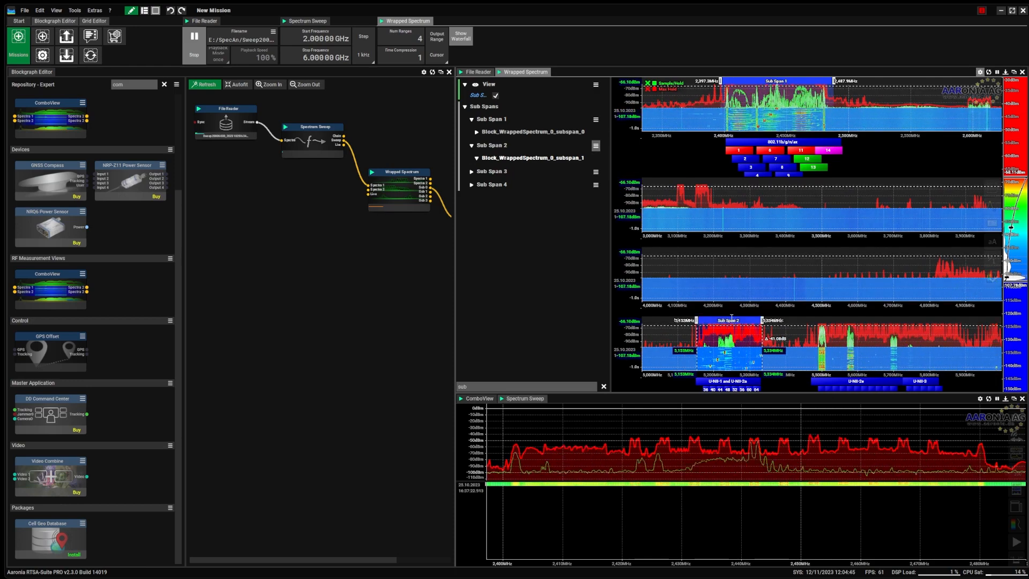
- Add a second ComboView block below the first and connect it to the Wrapped Spectrum's Sub 2 output
{"action": "left_click_drag", "start_coordinate": [455, 259], "coordinate": [530, 259]}
{"action": "left_click_drag", "start_coordinate": [51, 120], "coordinate": [373, 268]}
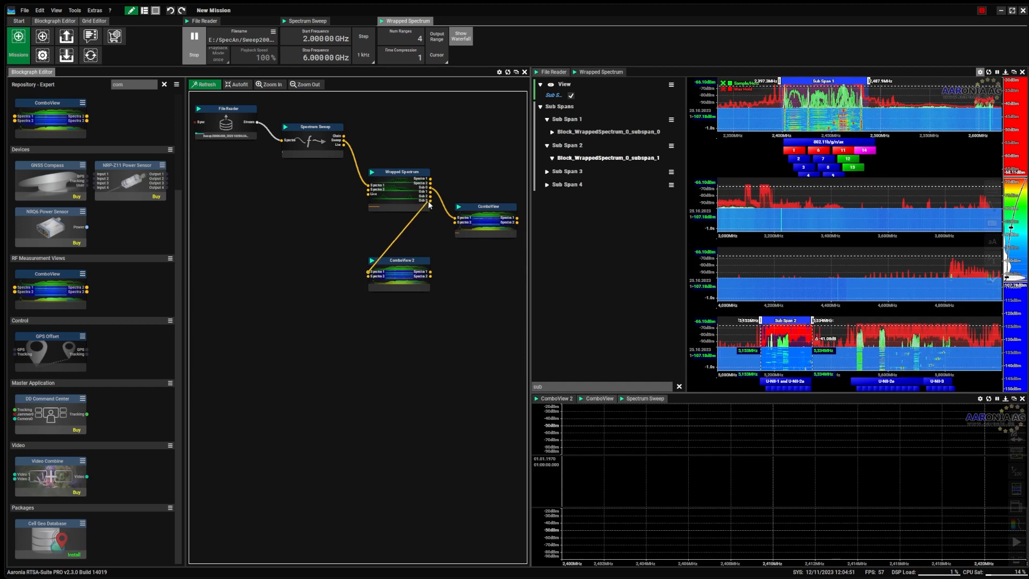
{"action": "left_click_drag", "start_coordinate": [431, 194], "coordinate": [431, 192]}
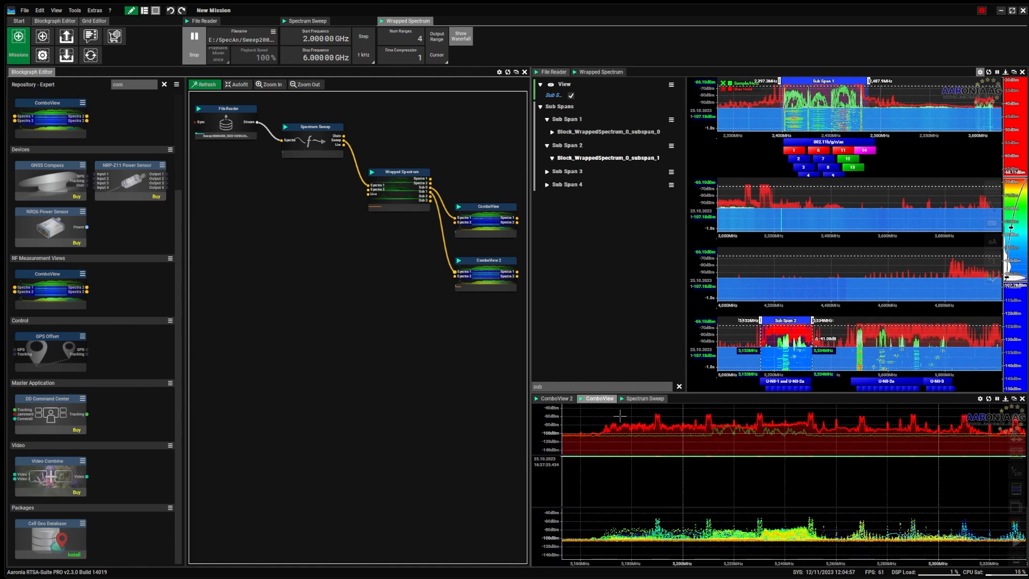
- Hide the histogram in ComboView 2's view settings and close its settings
{"action": "left_click", "coordinate": [562, 402]}
{"action": "left_click", "coordinate": [564, 403]}
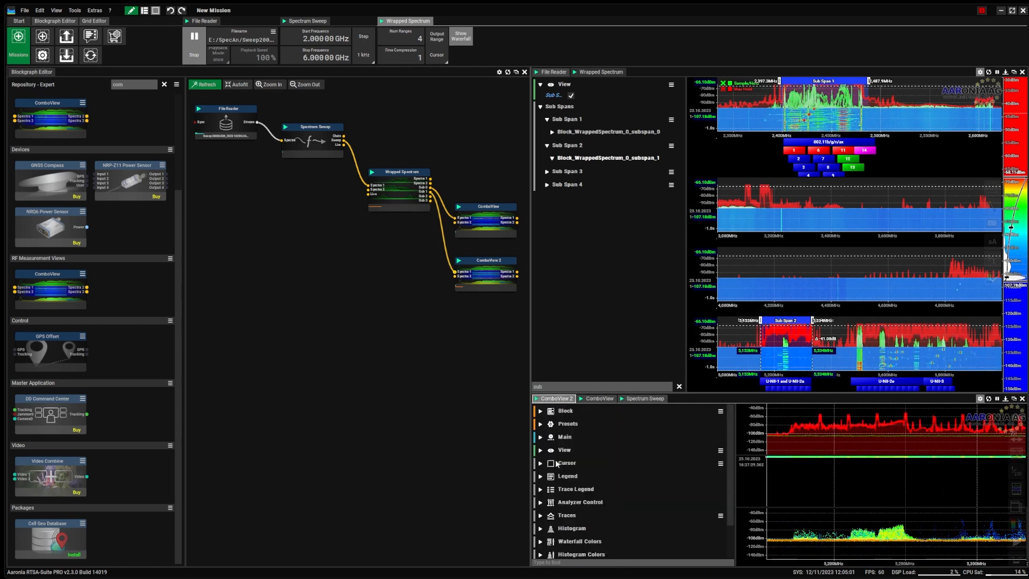
{"action": "left_click", "coordinate": [541, 452]}
{"action": "scroll", "coordinate": [607, 511], "scroll_direction": "down", "scroll_amount": 5}
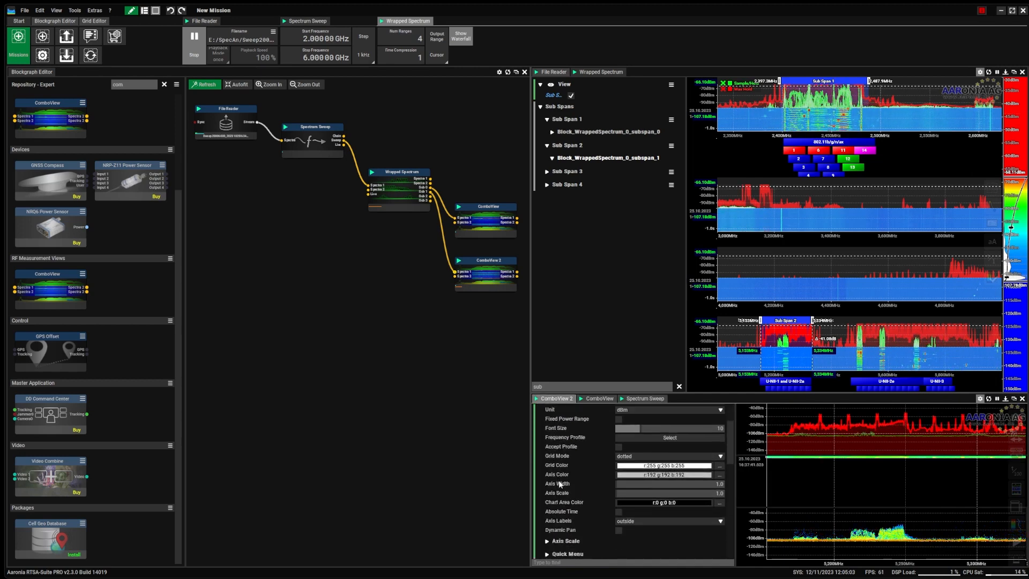
{"action": "left_click", "coordinate": [619, 543]}
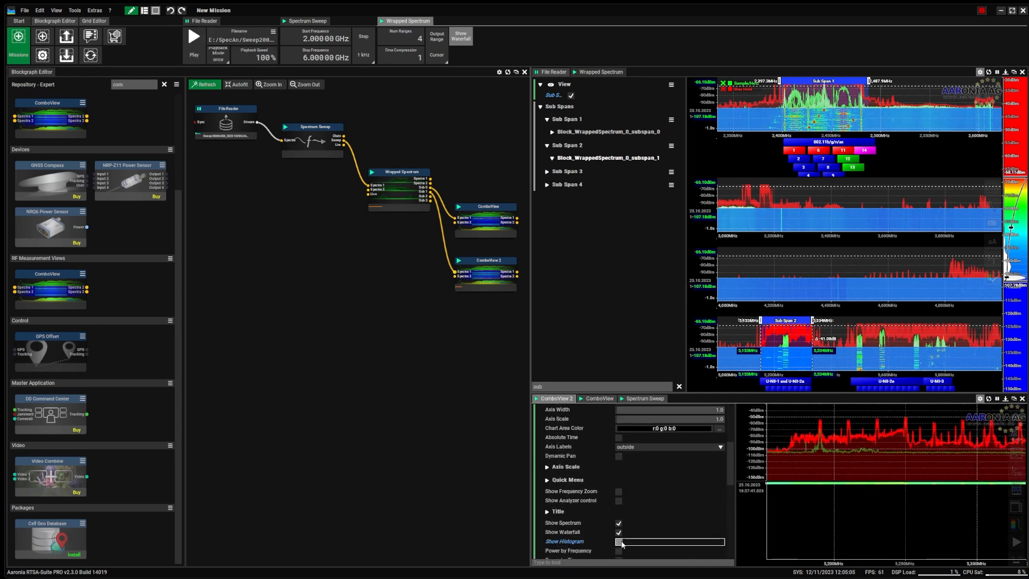
{"action": "left_click", "coordinate": [562, 401]}
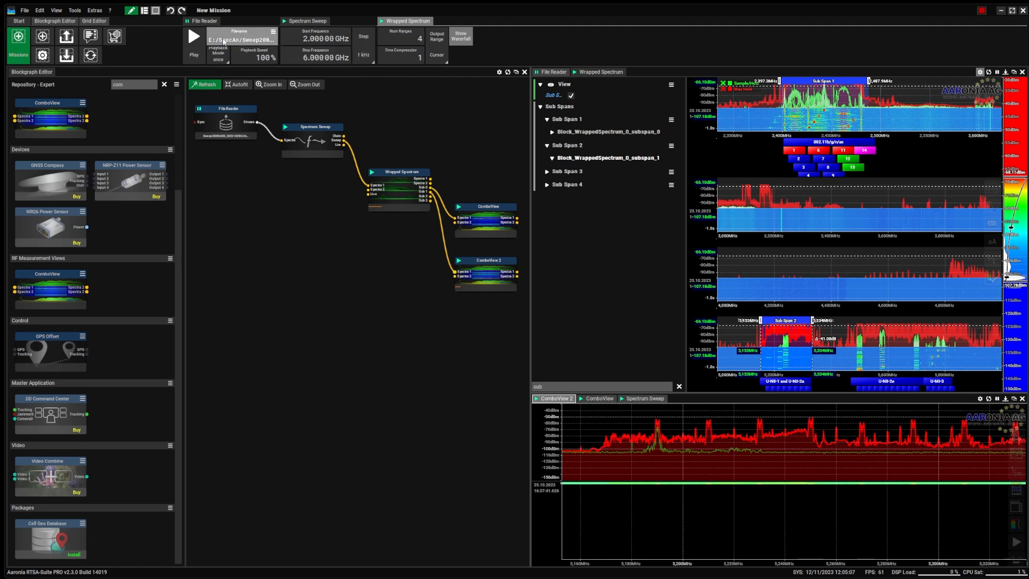
- Change the File Reader's playback mode and restart the playback
{"action": "left_click", "coordinate": [218, 57]}
{"action": "left_click", "coordinate": [228, 90]}
{"action": "left_click", "coordinate": [194, 40]}
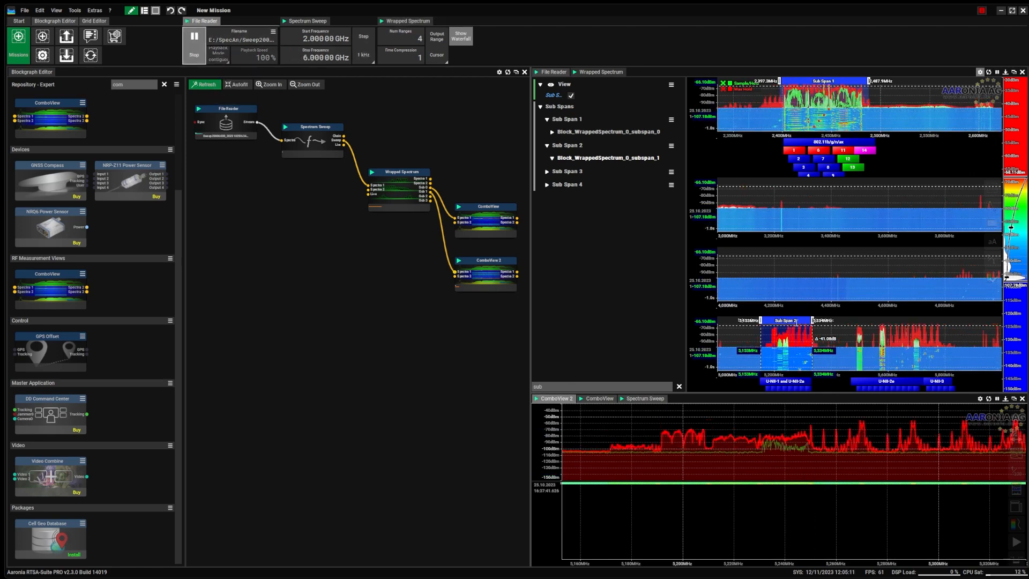
- Close the Blockgraph Editor, bring up the Wrapped Spectrum and enlarge the ComboView 2 pane below it
{"action": "left_click_drag", "start_coordinate": [529, 294], "coordinate": [434, 295]}
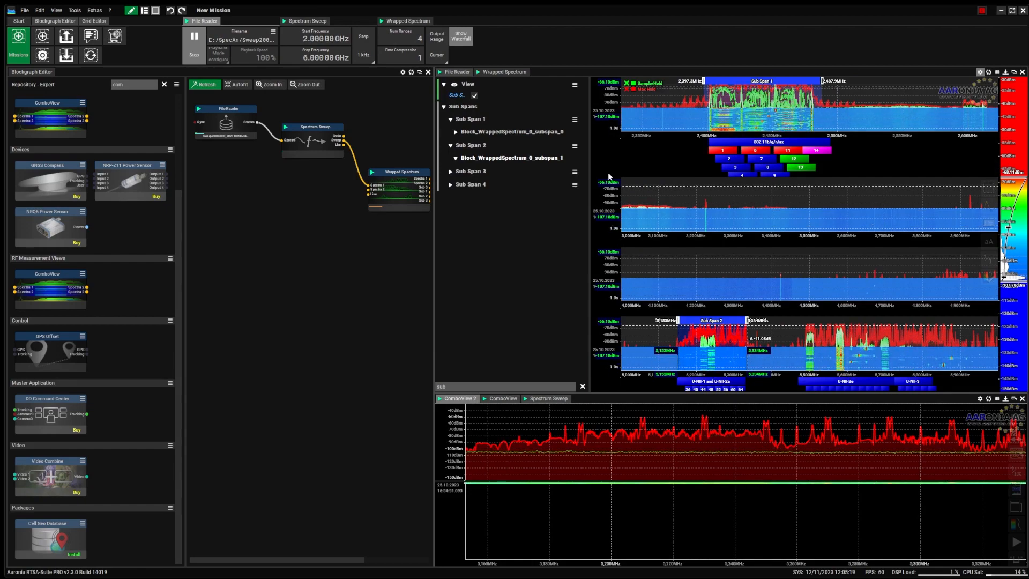
{"action": "left_click", "coordinate": [454, 73]}
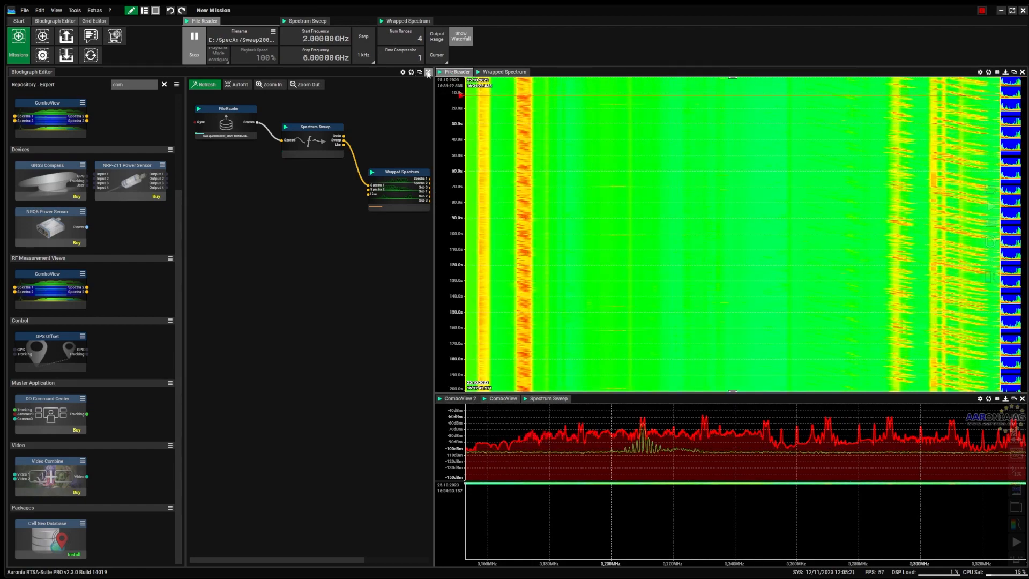
{"action": "left_click", "coordinate": [427, 72]}
{"action": "left_click", "coordinate": [77, 72]}
{"action": "left_click_drag", "start_coordinate": [541, 395], "coordinate": [9, 214]}
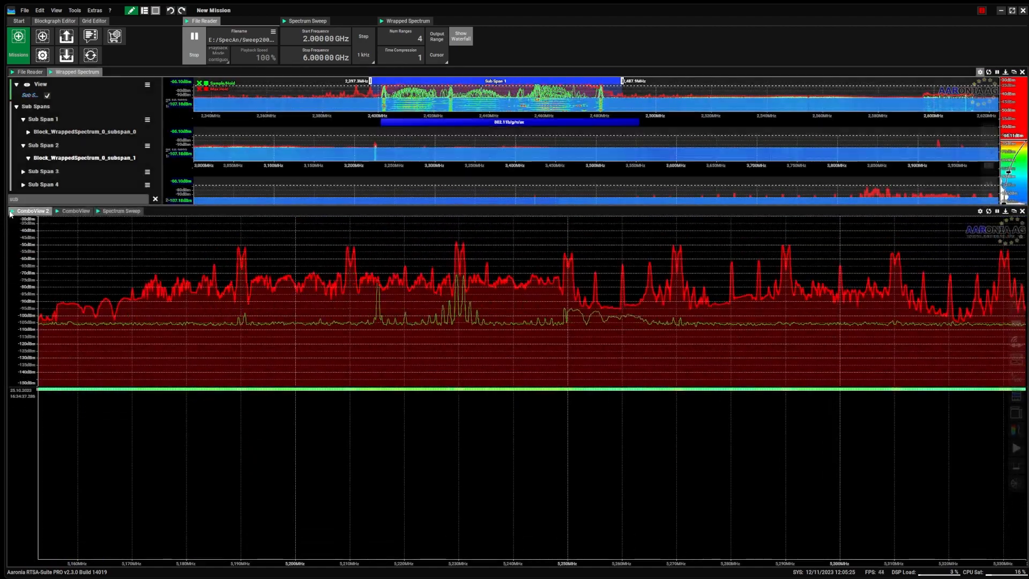
- Show the first ComboView, extend Sub Span 1's upper edge to about 2,493 MHz and make the Wrapped Spectrum pane taller
{"action": "left_click", "coordinate": [77, 211]}
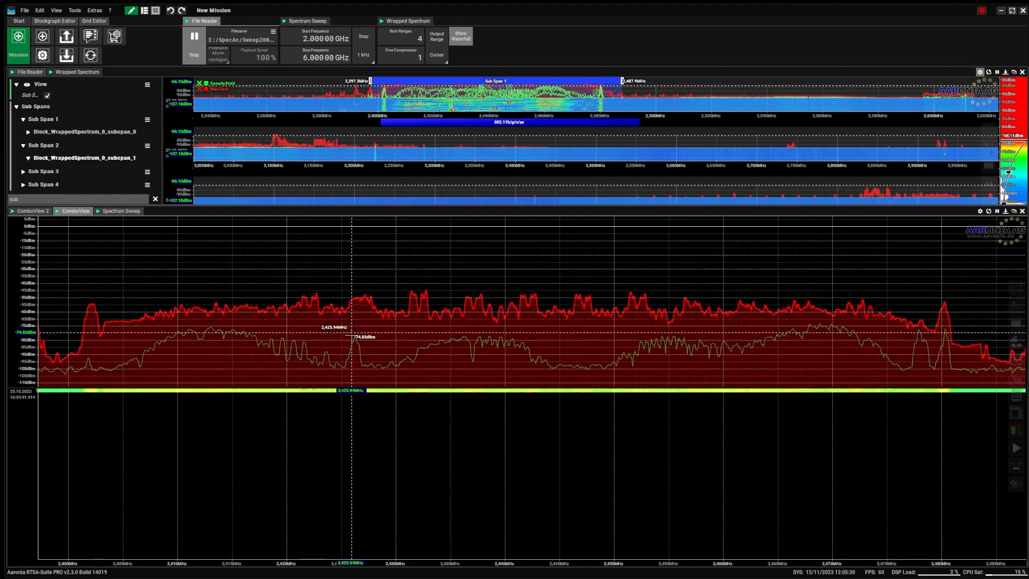
{"action": "left_click_drag", "start_coordinate": [622, 82], "coordinate": [637, 83]}
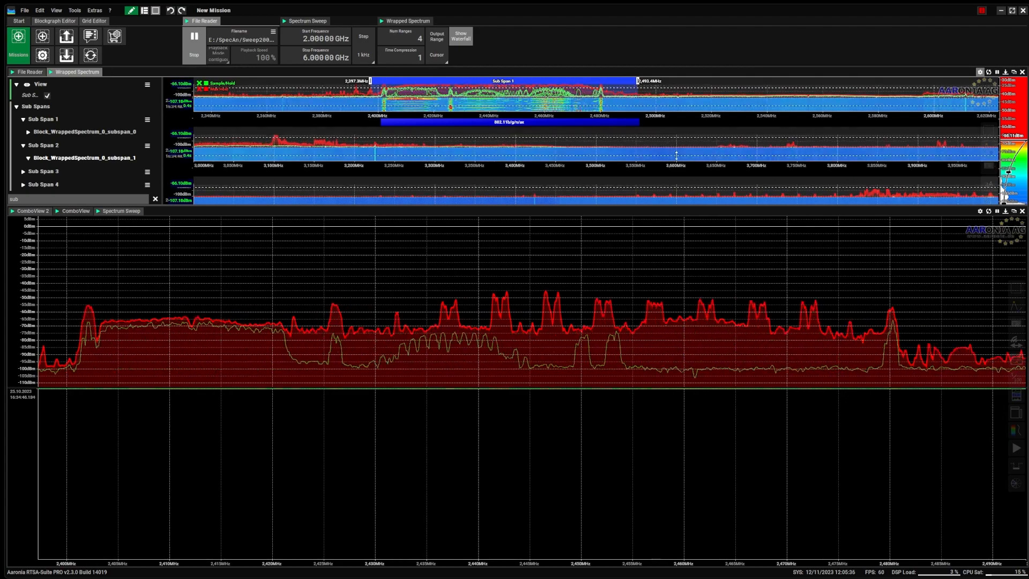
{"action": "left_click_drag", "start_coordinate": [598, 208], "coordinate": [598, 275]}
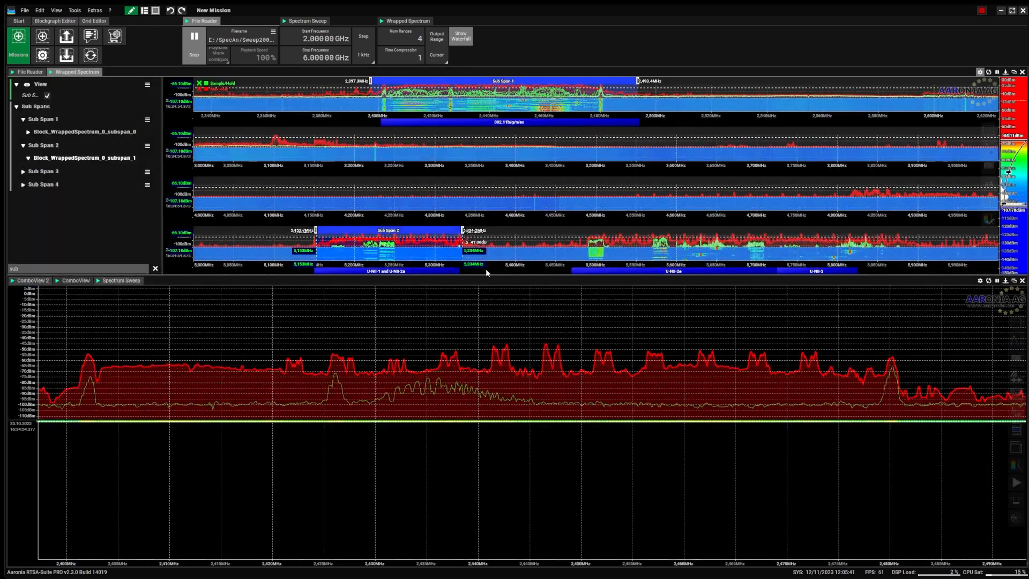
- Move the first ComboView out of its tab group into a separate pane beside ComboView 2 and Spectrum Sweep
{"action": "left_click", "coordinate": [131, 281]}
{"action": "left_click", "coordinate": [74, 281]}
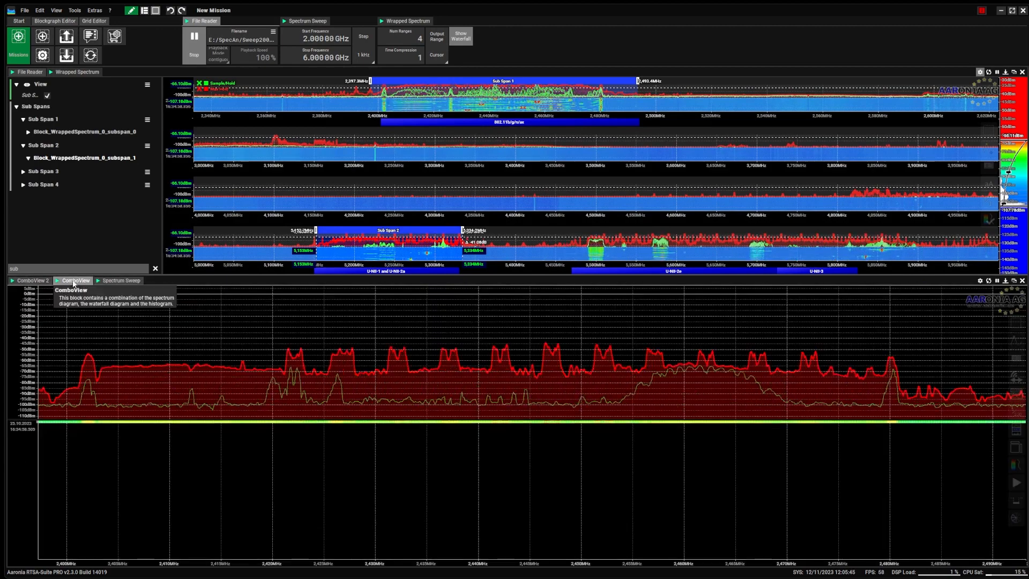
{"action": "left_click_drag", "start_coordinate": [75, 283], "coordinate": [1019, 426]}
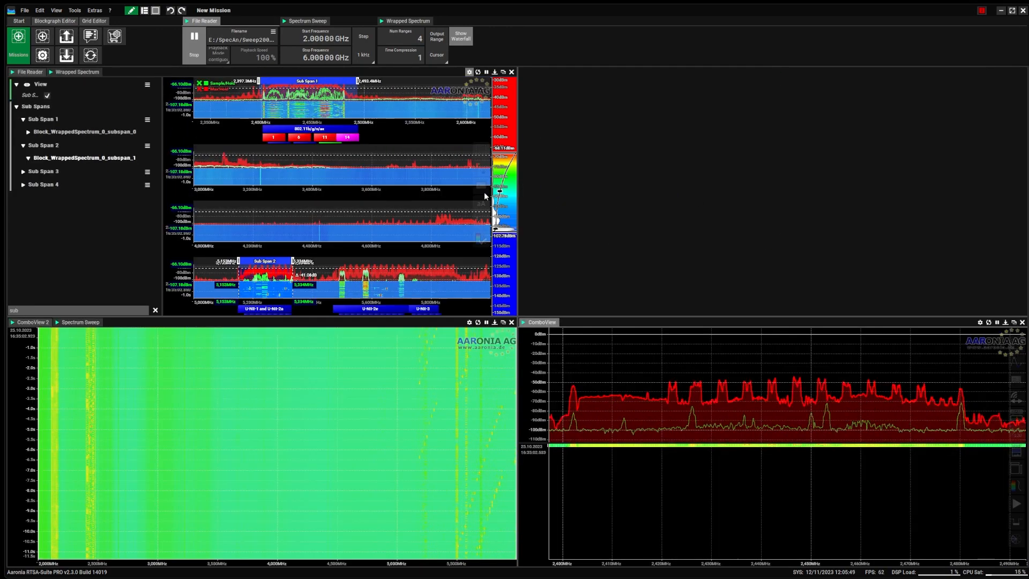
- Stretch the Wrapped Spectrum pane across the full layout width above the ComboView panes and bring up ComboView 2
{"action": "left_click_drag", "start_coordinate": [75, 76], "coordinate": [331, 83]}
{"action": "left_click_drag", "start_coordinate": [202, 114], "coordinate": [505, 142]}
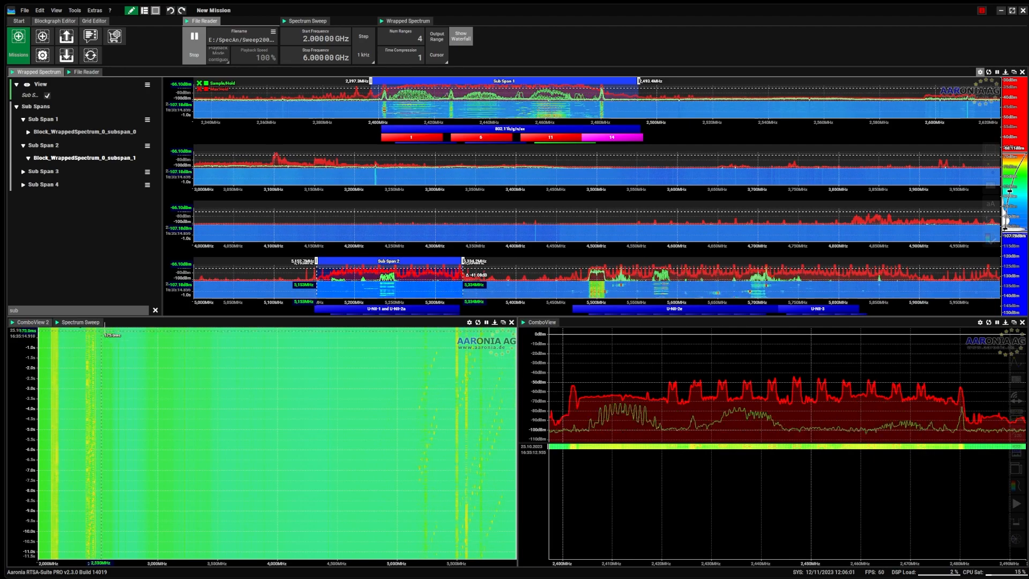
{"action": "left_click", "coordinate": [42, 323]}
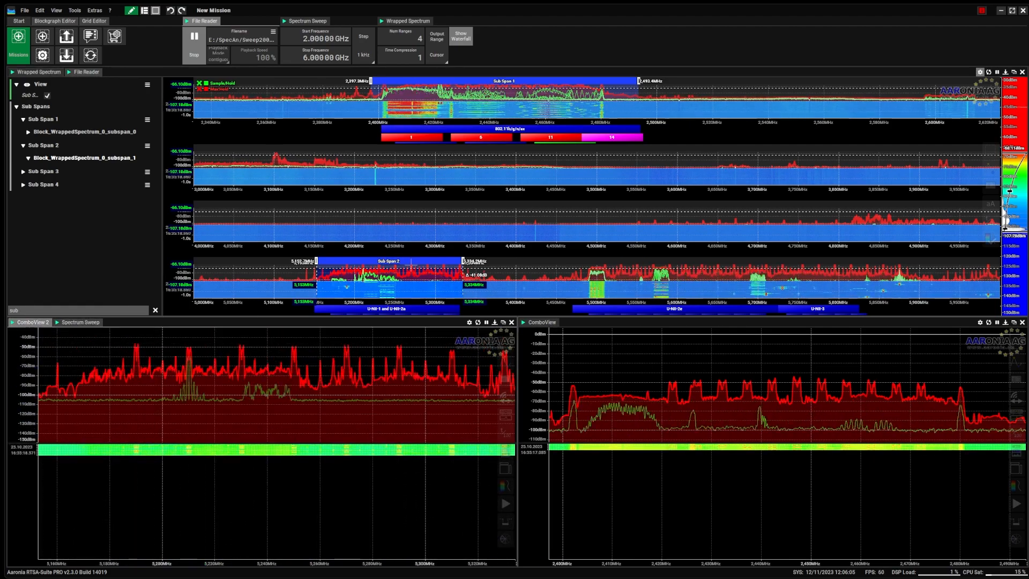
- Nudge Sub Span 2 and Sub Span 1 slightly down in frequency and extend ComboView 2's level range up to 10 dBm
{"action": "mouse_move", "coordinate": [411, 264]}
{"action": "left_mouse_down"}
{"action": "mouse_move", "coordinate": [399, 266]}
{"action": "mouse_move", "coordinate": [410, 265]}
{"action": "left_mouse_up"}
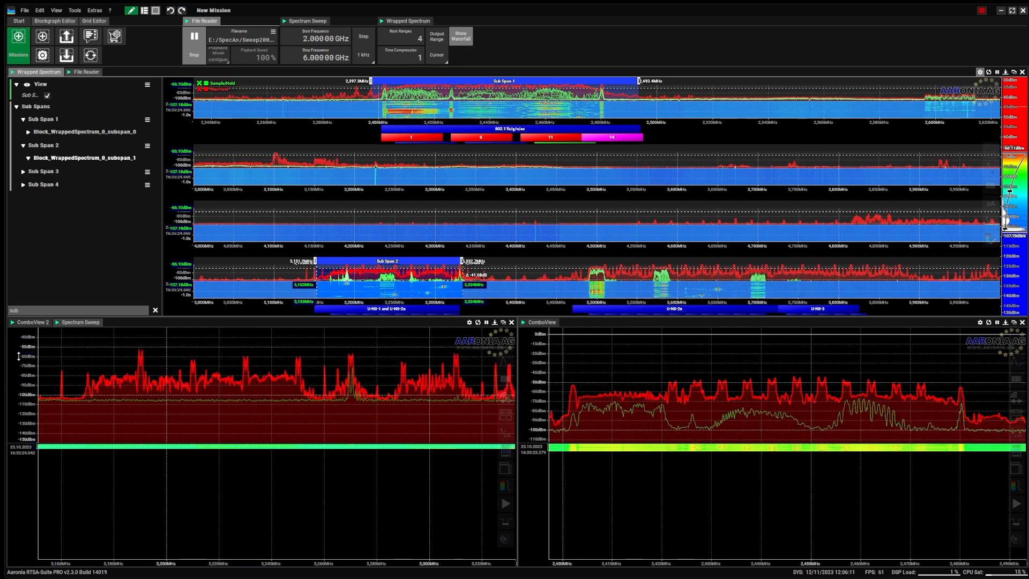
{"action": "left_click_drag", "start_coordinate": [22, 396], "coordinate": [23, 435]}
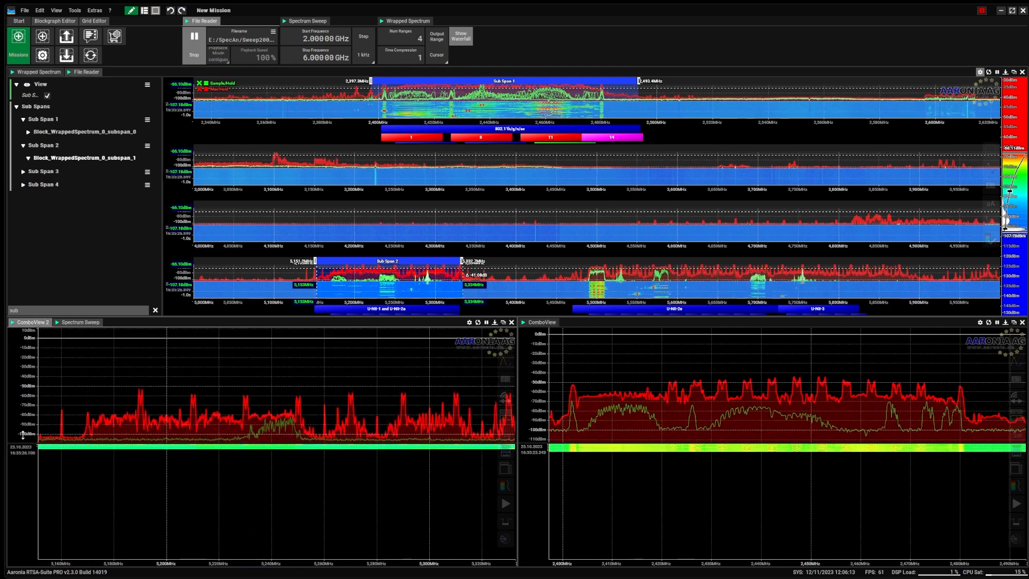
{"action": "left_click_drag", "start_coordinate": [556, 81], "coordinate": [554, 81]}
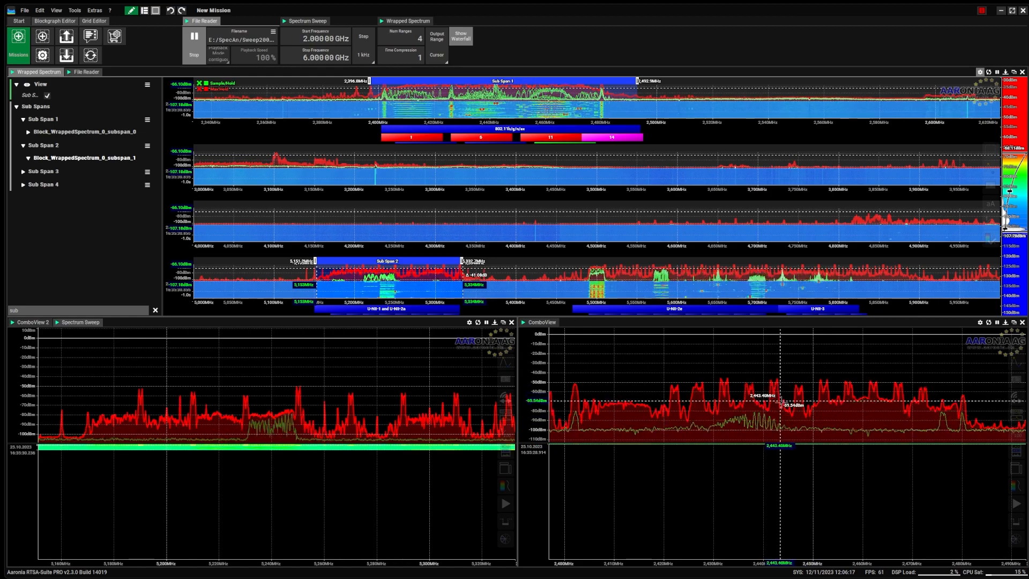
- Open ComboView 2's block settings and expand the Traces section to show the Clear/Write and Max Hold options
{"action": "left_click", "coordinate": [34, 325]}
{"action": "scroll", "coordinate": [57, 388], "scroll_direction": "down", "scroll_amount": 5}
{"action": "left_click", "coordinate": [16, 448]}
{"action": "left_click", "coordinate": [17, 448]}
{"action": "left_click", "coordinate": [16, 461]}
{"action": "left_click", "coordinate": [16, 461]}
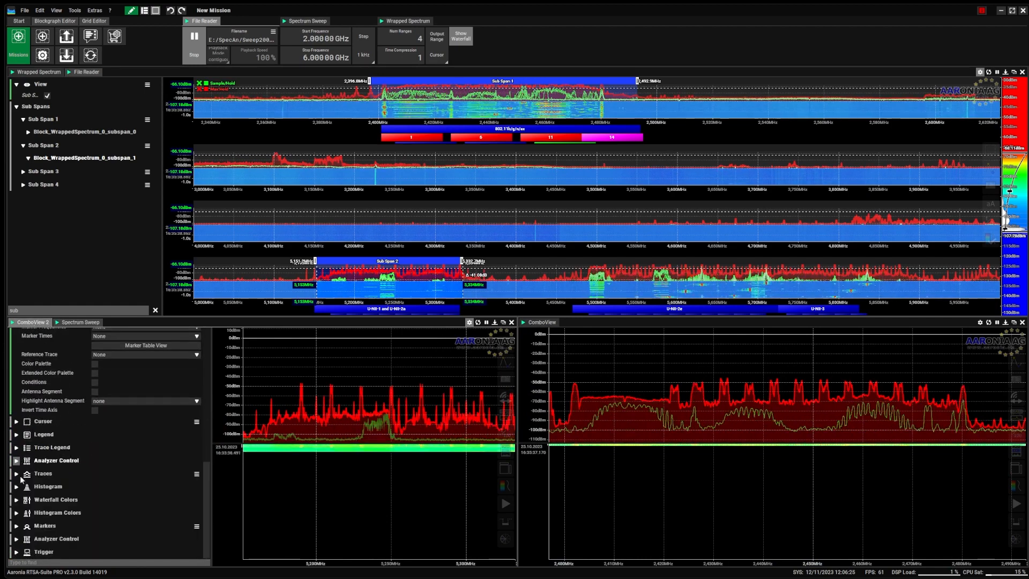
{"action": "left_click", "coordinate": [16, 475]}
{"action": "scroll", "coordinate": [143, 463], "scroll_direction": "down", "scroll_amount": 5}
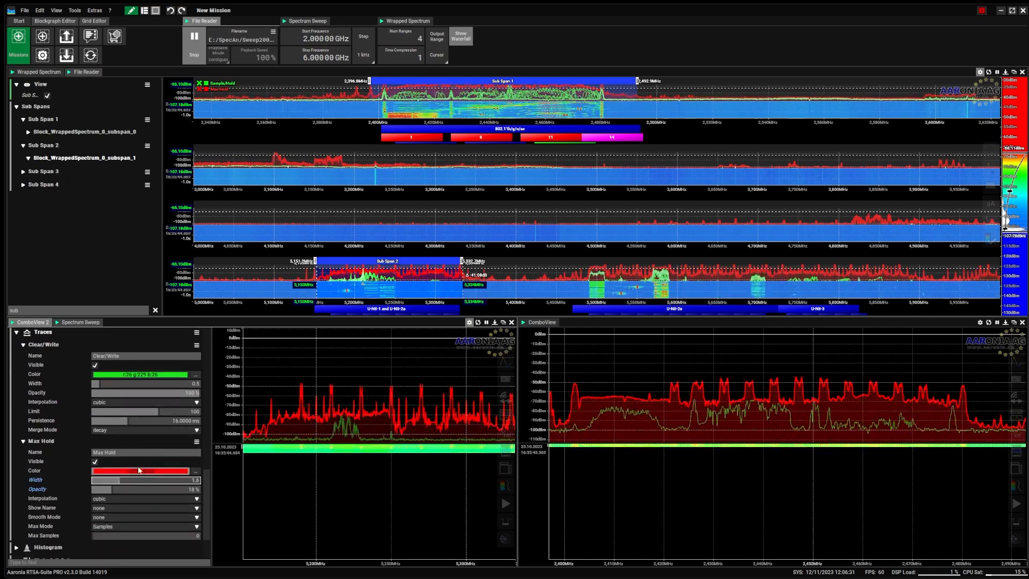
- Add a Period Buffer trace to ComboView 2 and colour it white
{"action": "scroll", "coordinate": [118, 478], "scroll_direction": "down", "scroll_amount": 2}
{"action": "right_click", "coordinate": [275, 370]}
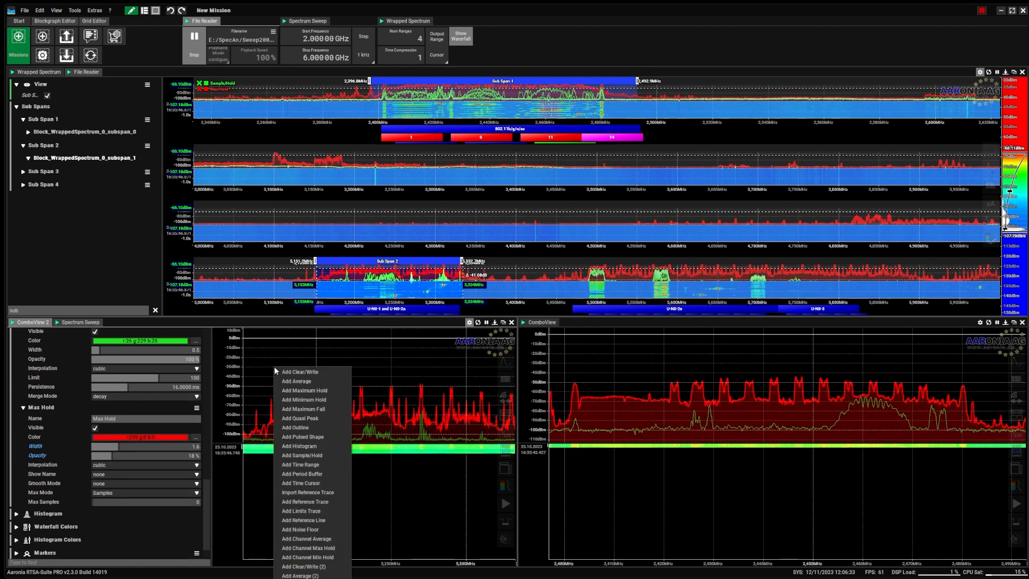
{"action": "left_click", "coordinate": [323, 476]}
{"action": "left_click", "coordinate": [149, 543]}
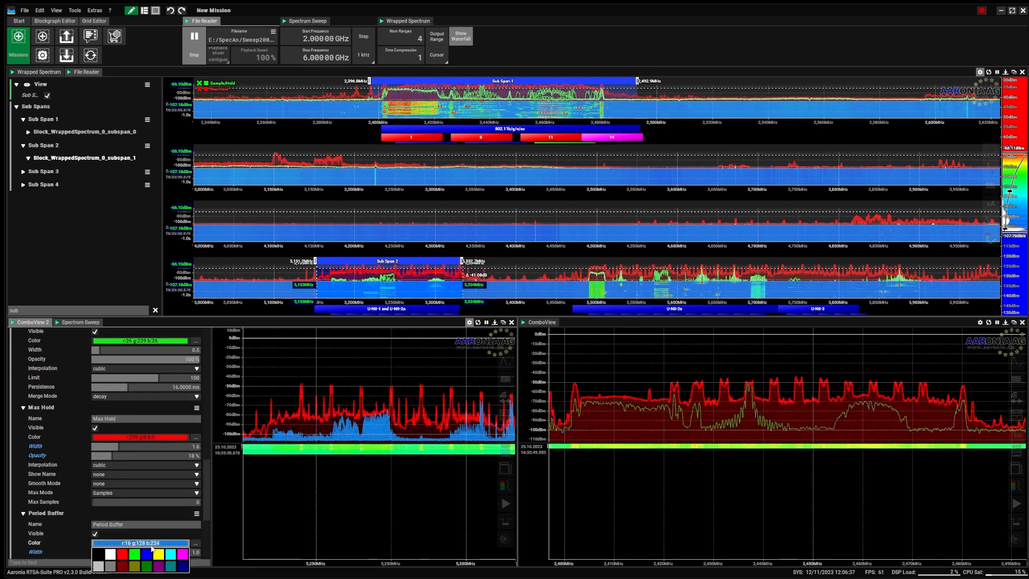
{"action": "left_click", "coordinate": [111, 557]}
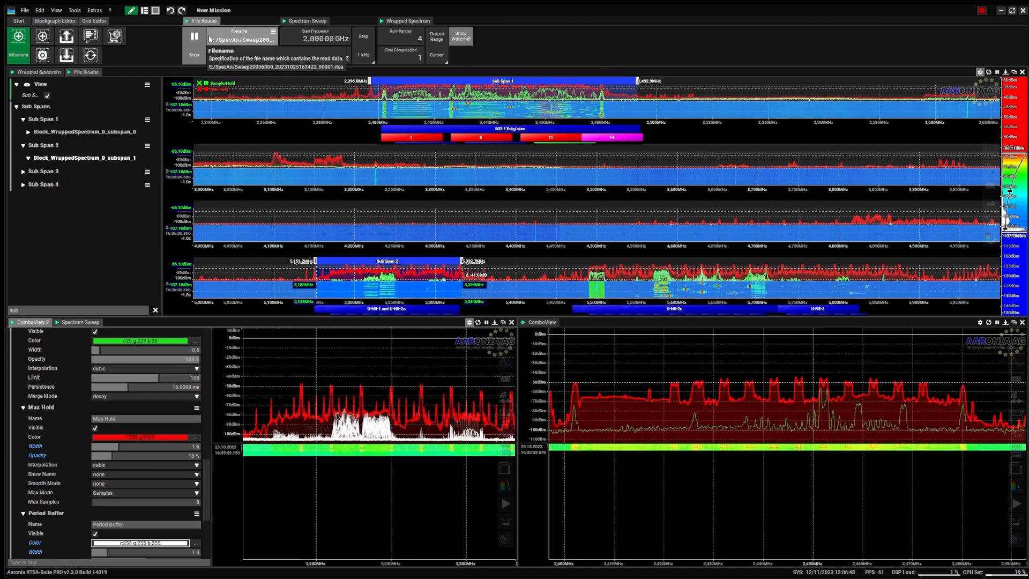
- Open the recent mission "File-mode-Sweep with Multi-Band Monitoring-4.5_no_6" without saving the current mission
{"action": "left_click", "coordinate": [26, 11]}
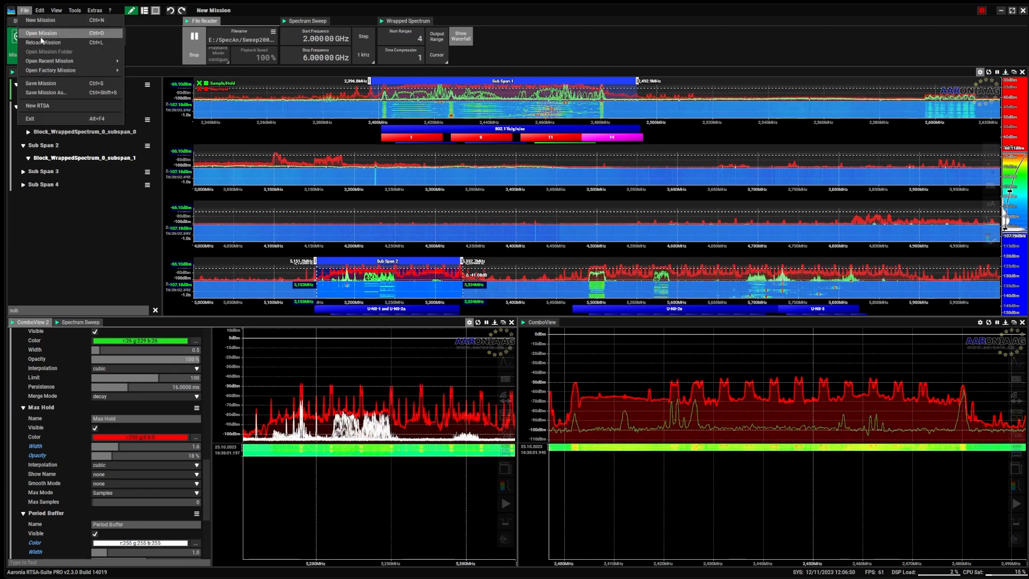
{"action": "mouse_move", "coordinate": [75, 60]}
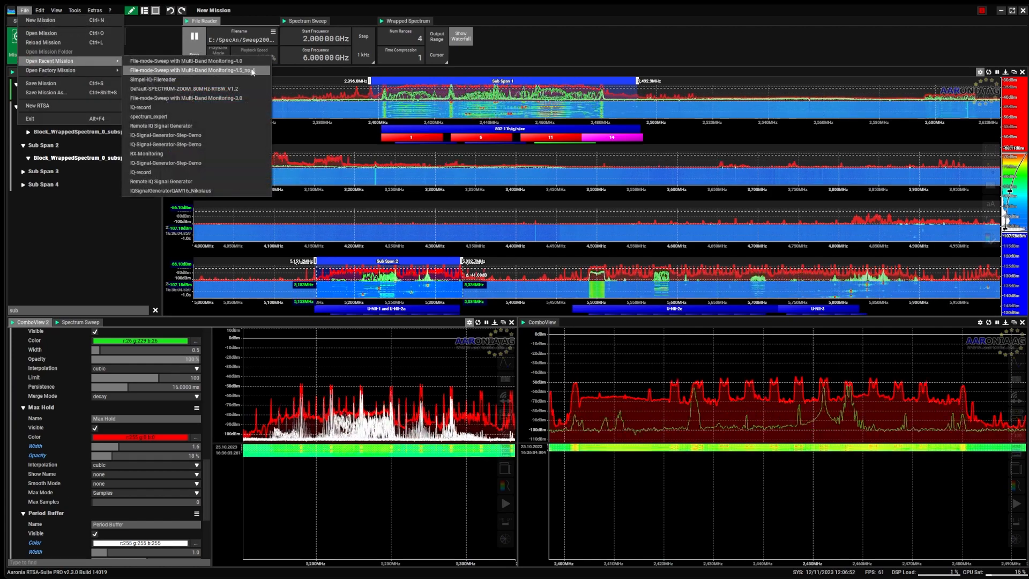
{"action": "left_click", "coordinate": [137, 62]}
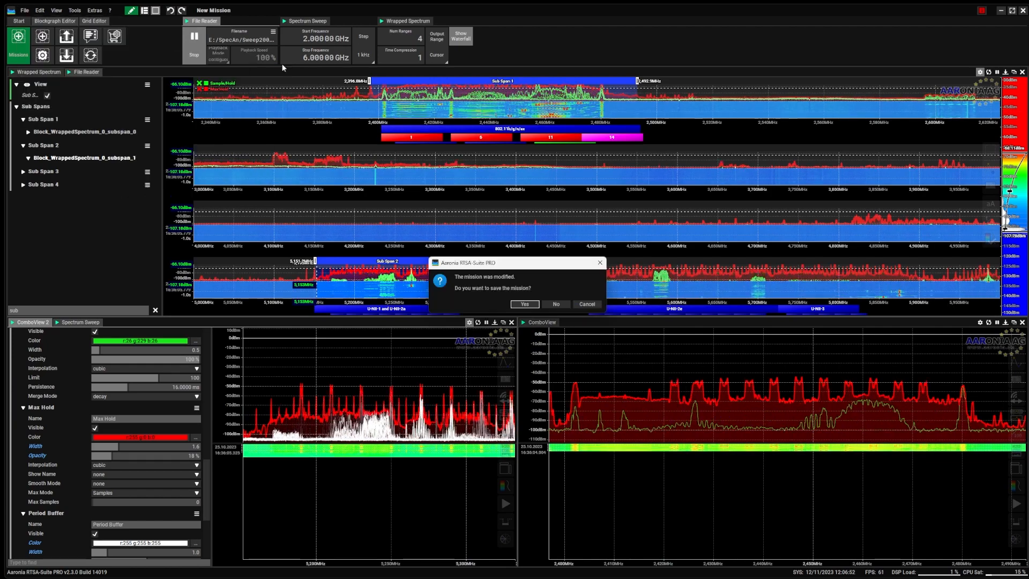
{"action": "left_click", "coordinate": [556, 304]}
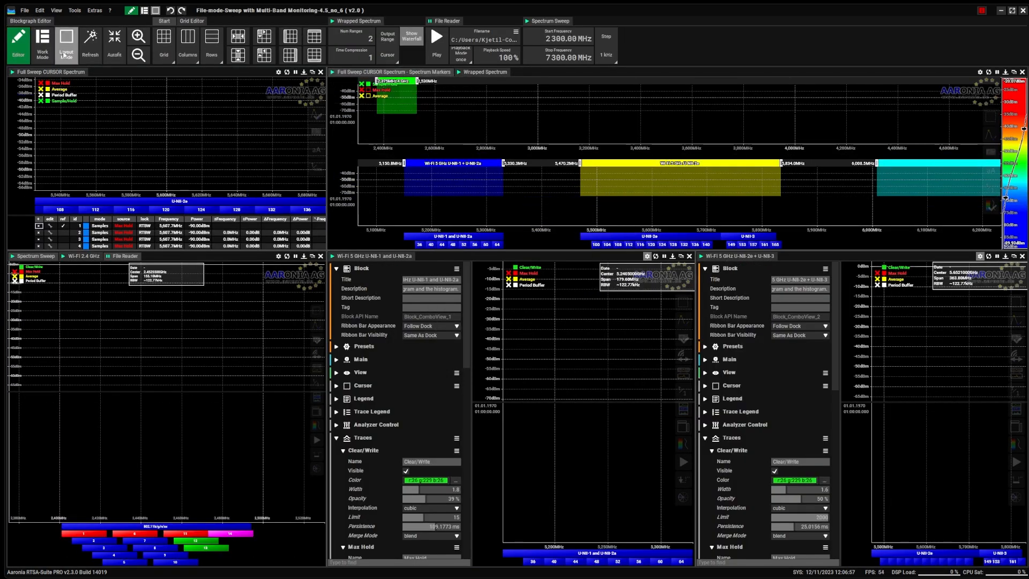
- Examine how the Wrapped Spectrum outputs connect to the Wi-Fi blocks in a widened Blockgraph Editor, and close the editor
{"action": "left_click", "coordinate": [18, 49]}
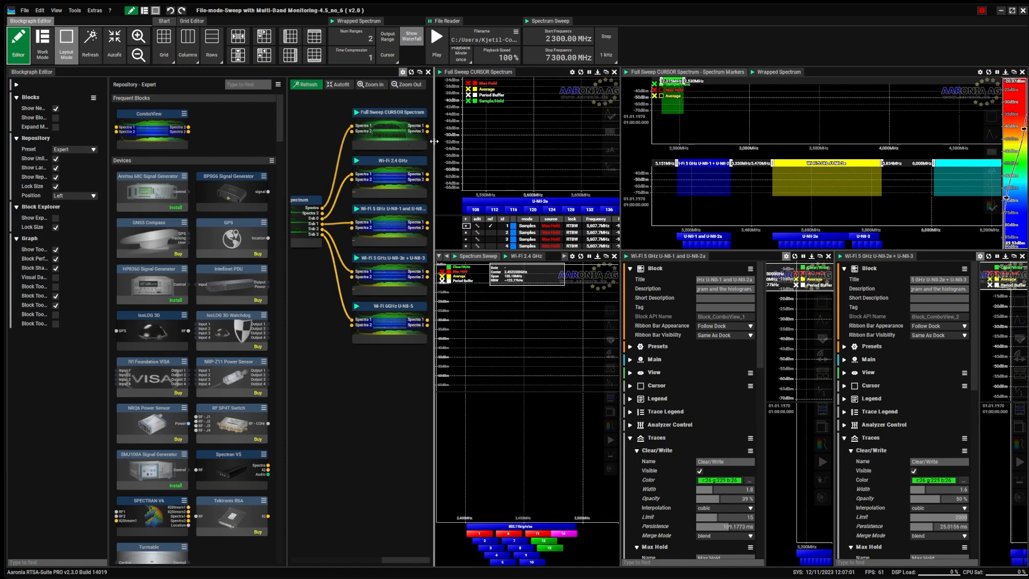
{"action": "left_click_drag", "start_coordinate": [434, 141], "coordinate": [622, 141]}
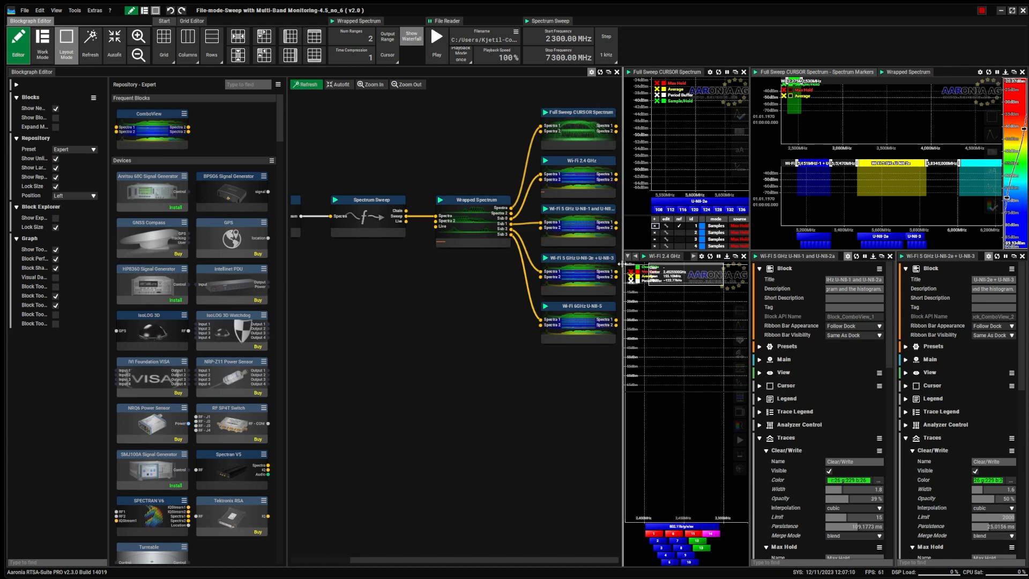
{"action": "mouse_move", "coordinate": [623, 299]}
{"action": "left_mouse_down"}
{"action": "mouse_move", "coordinate": [561, 302]}
{"action": "mouse_move", "coordinate": [618, 304]}
{"action": "left_mouse_up"}
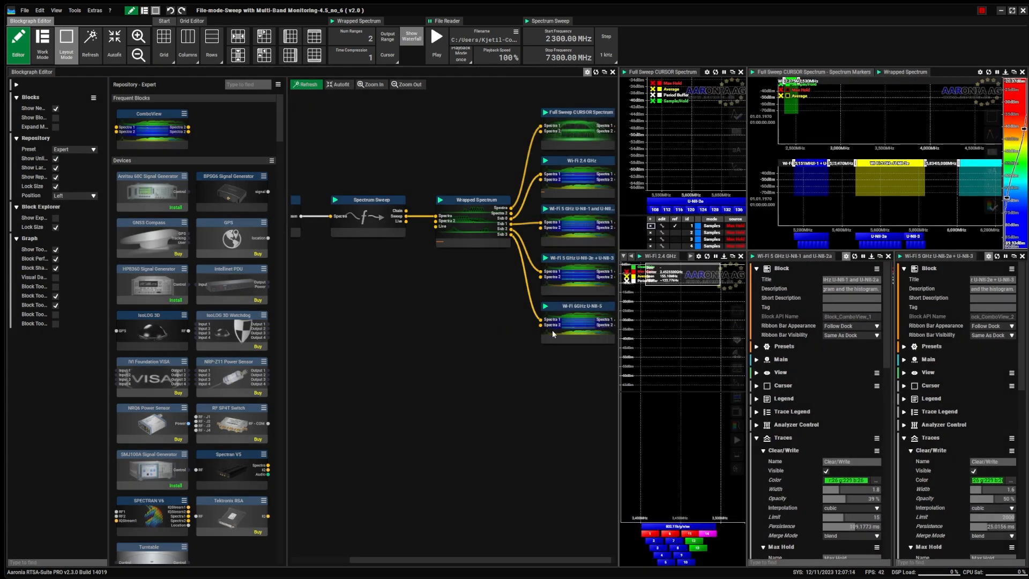
{"action": "left_click", "coordinate": [612, 72]}
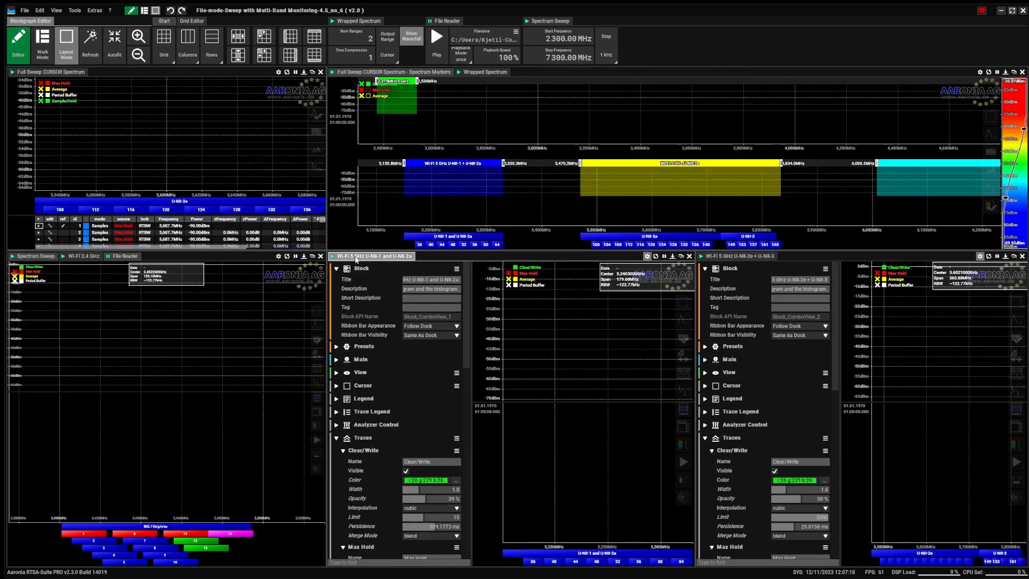
- Start the File Reader playback and hide the settings of both Wi-Fi 5 GHz views
{"action": "double_click", "coordinate": [356, 259]}
{"action": "left_click", "coordinate": [436, 41]}
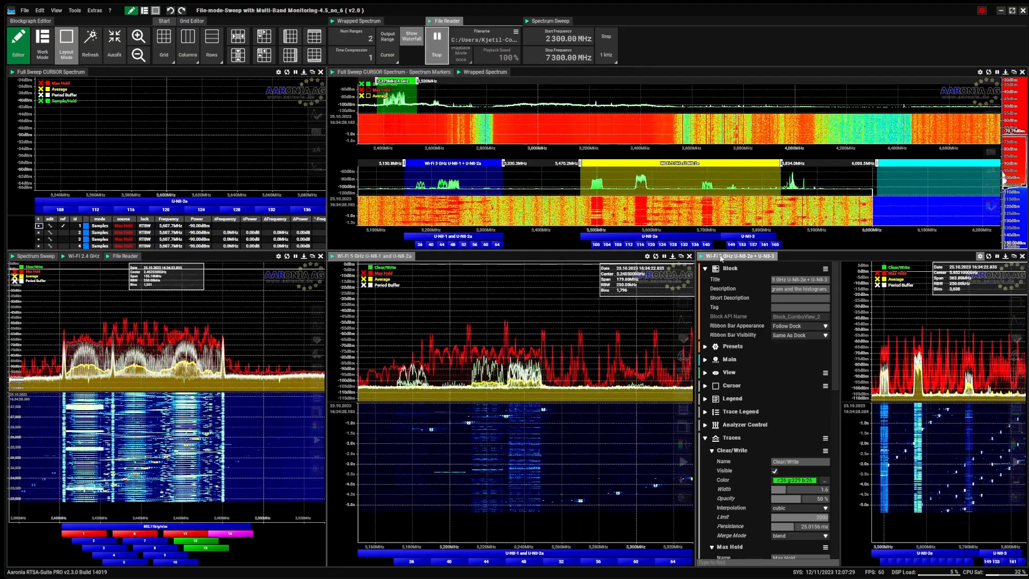
{"action": "left_click", "coordinate": [714, 257]}
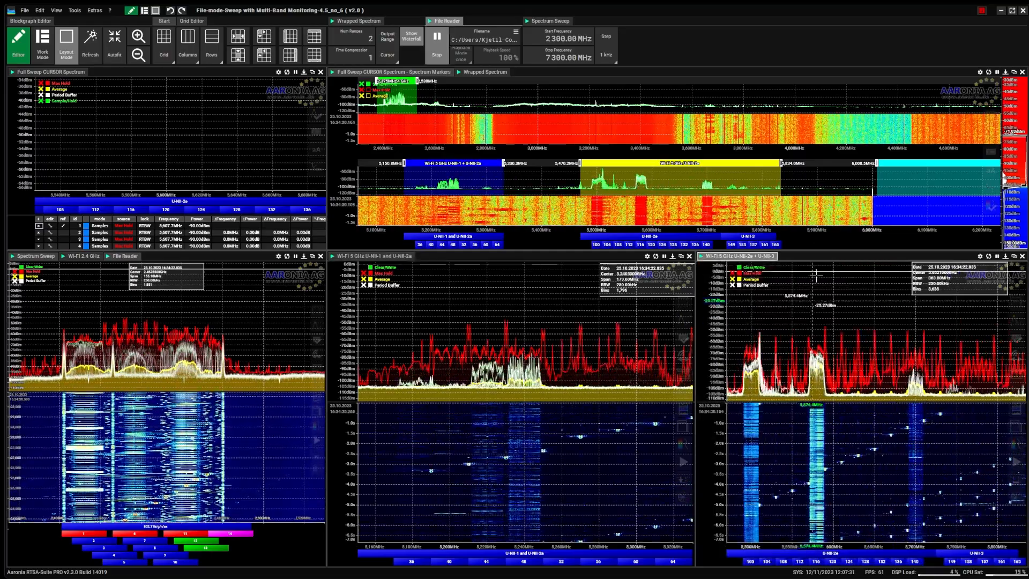
- Shift the Wi-Fi 5 GHz U-NII-1 + U-NII-2a sub span in the Wrapped Spectrum to about 5,148–5,328 MHz
{"action": "left_click", "coordinate": [700, 161]}
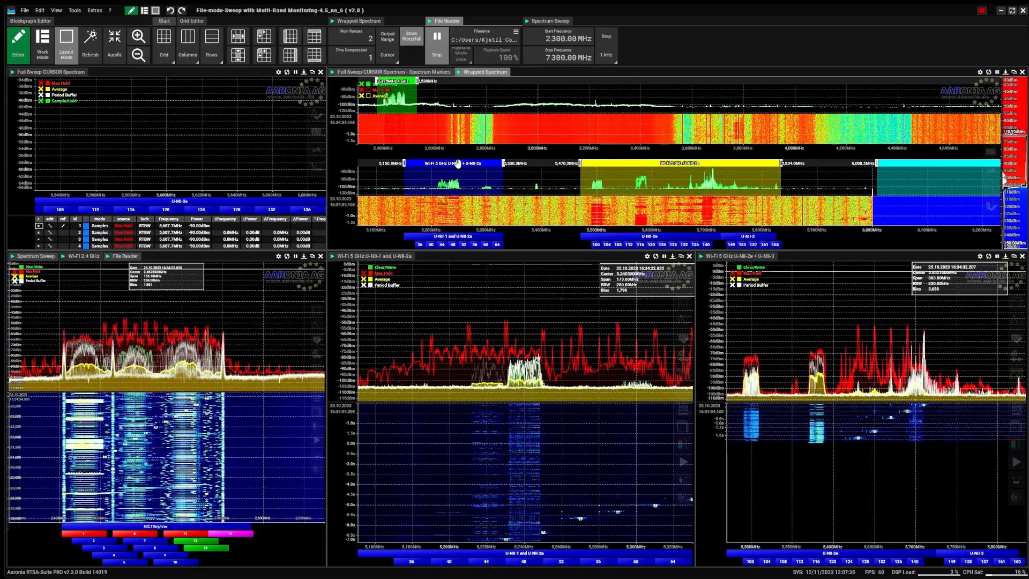
{"action": "left_click_drag", "start_coordinate": [458, 166], "coordinate": [457, 165]}
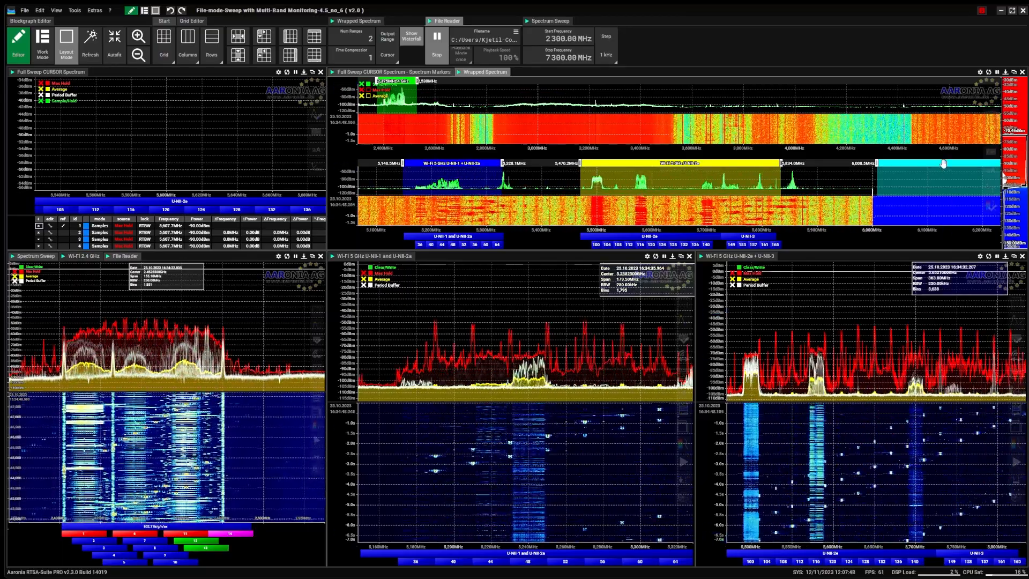
- Bring up the Wi-Fi 6GHz U-NII-5 block's view from the Blockgraph Editor and close the editor
{"action": "left_click", "coordinate": [19, 46]}
{"action": "double_click", "coordinate": [593, 323]}
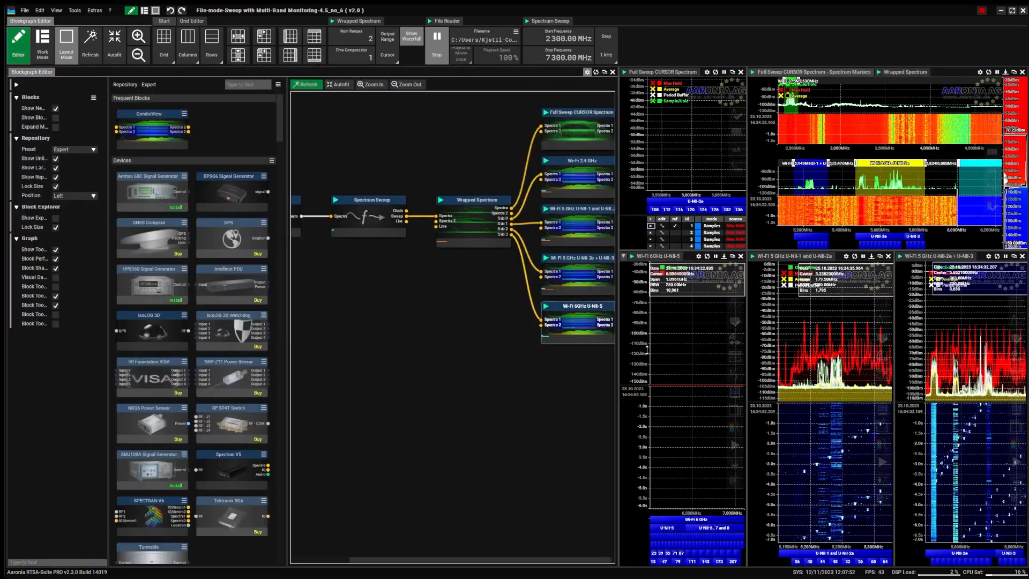
{"action": "left_click", "coordinate": [612, 72]}
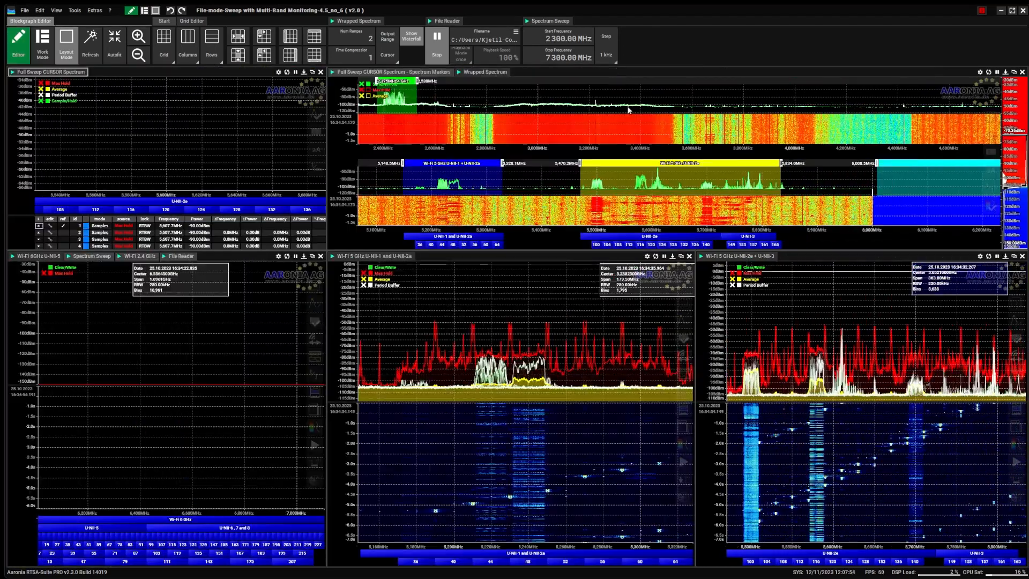
- Move the Wi-Fi 6GHz U-NII-5 view into its own pane below the others and stretch it across the full layout width
{"action": "left_click_drag", "start_coordinate": [38, 256], "coordinate": [510, 544]}
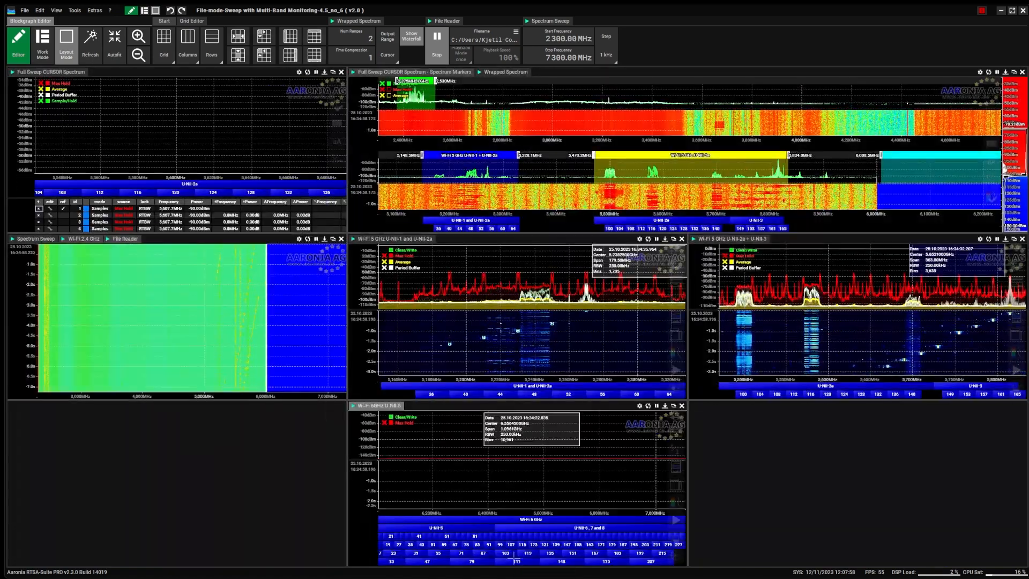
{"action": "left_click_drag", "start_coordinate": [375, 405], "coordinate": [362, 452]}
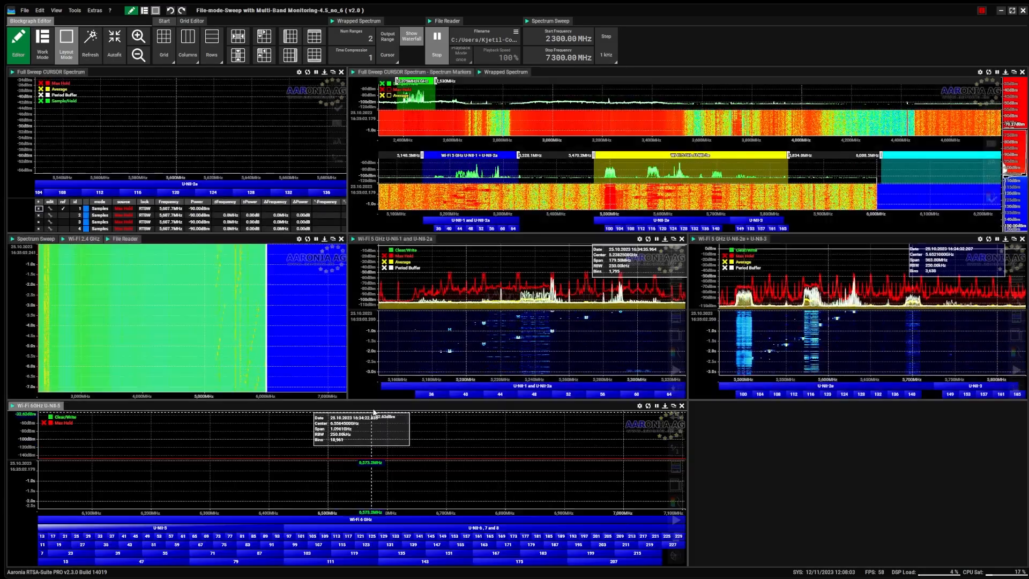
{"action": "left_click_drag", "start_coordinate": [53, 403], "coordinate": [680, 457]}
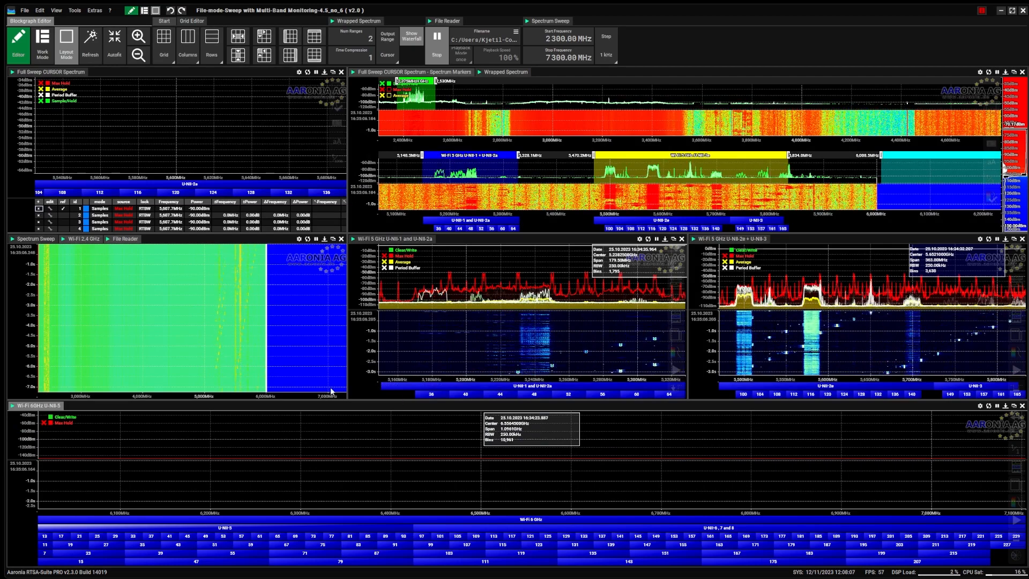
- Show the Wi-Fi 2.4 GHz view and make the middle row of Wi-Fi panes taller in both directions
{"action": "left_click", "coordinate": [87, 239]}
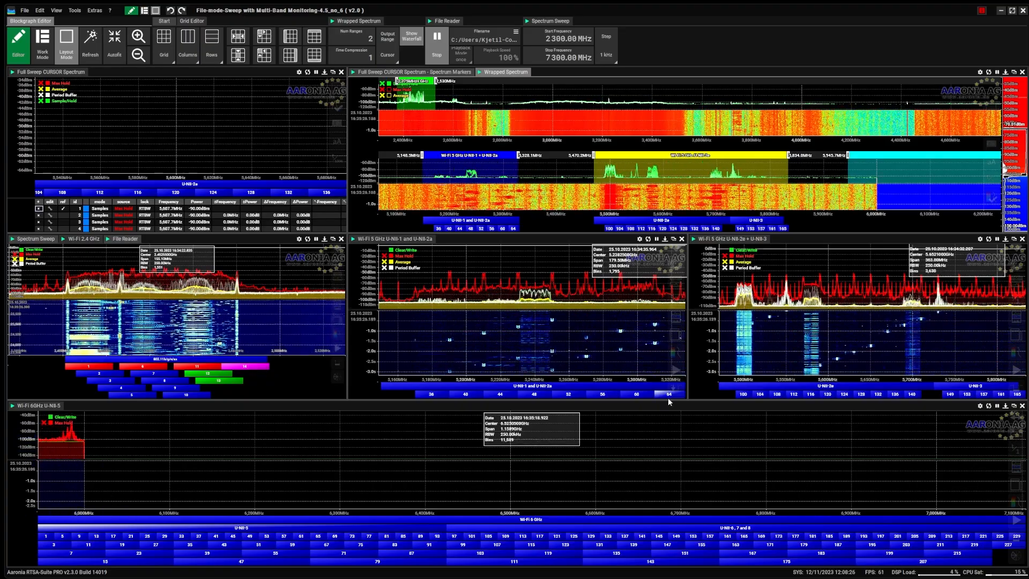
{"action": "left_click_drag", "start_coordinate": [667, 397], "coordinate": [667, 412]}
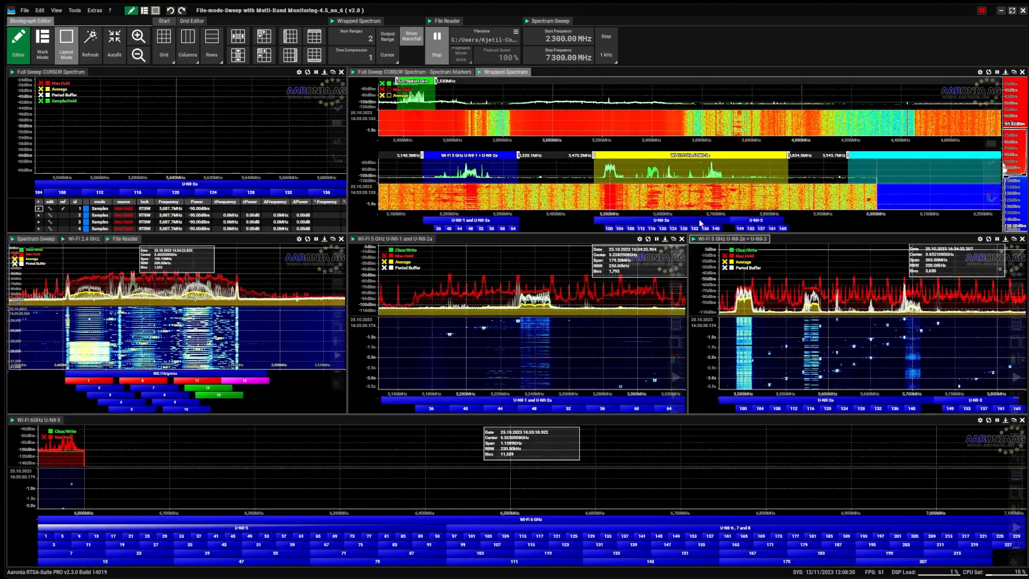
{"action": "left_click_drag", "start_coordinate": [702, 235], "coordinate": [703, 205]}
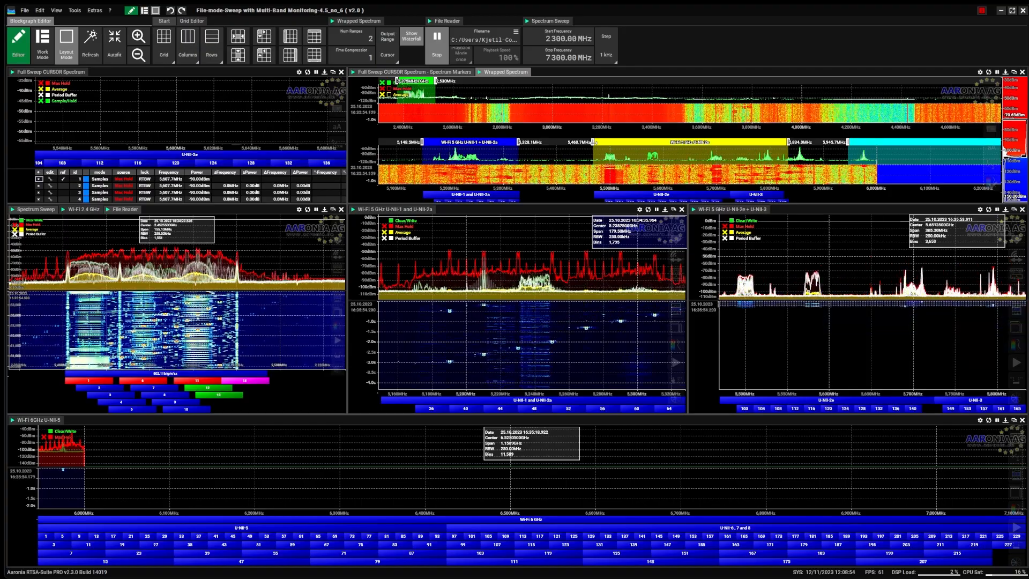
- Stop the File Reader playback and switch to the Aaronia SPECTRAN V6 support forum in the web browser
{"action": "left_click", "coordinate": [437, 39]}
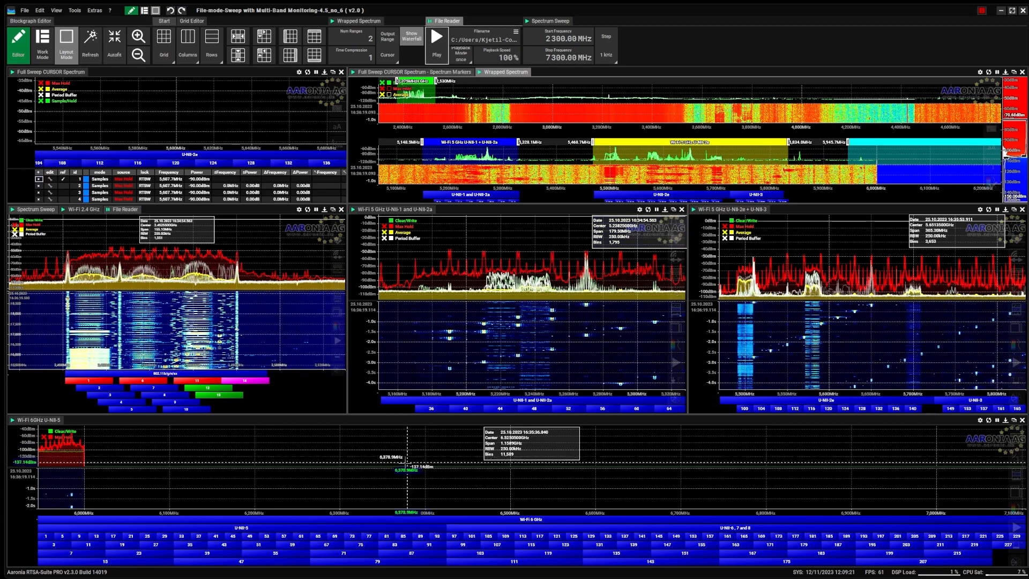
{"action": "left_click", "coordinate": [293, 563]}
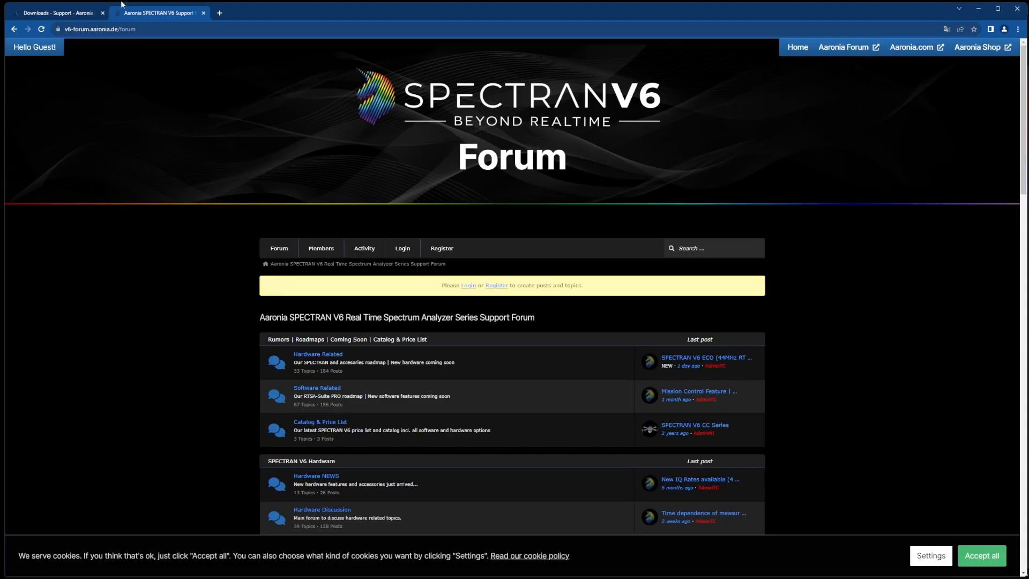
- Search the forum for "mission" and look through the resulting topics
{"action": "left_click", "coordinate": [719, 248]}
{"action": "type", "text": "mission"}
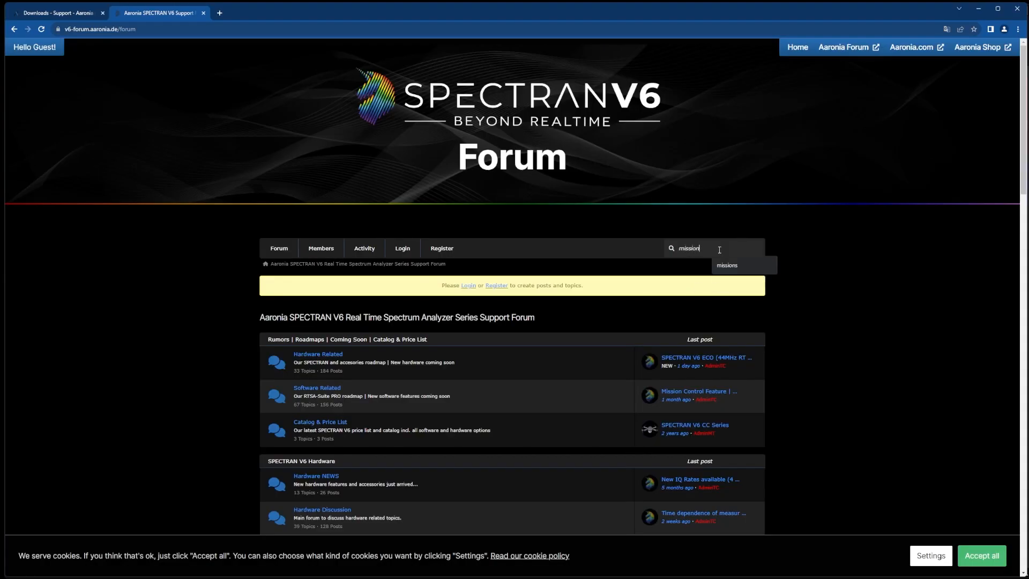
{"action": "key", "text": "Return"}
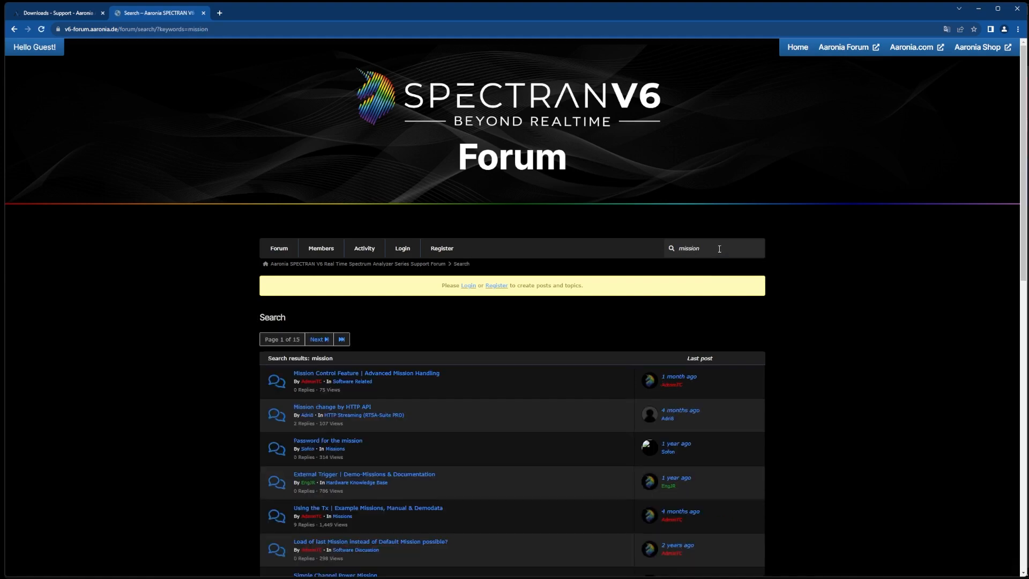
{"action": "scroll", "coordinate": [419, 311], "scroll_direction": "down", "scroll_amount": 4}
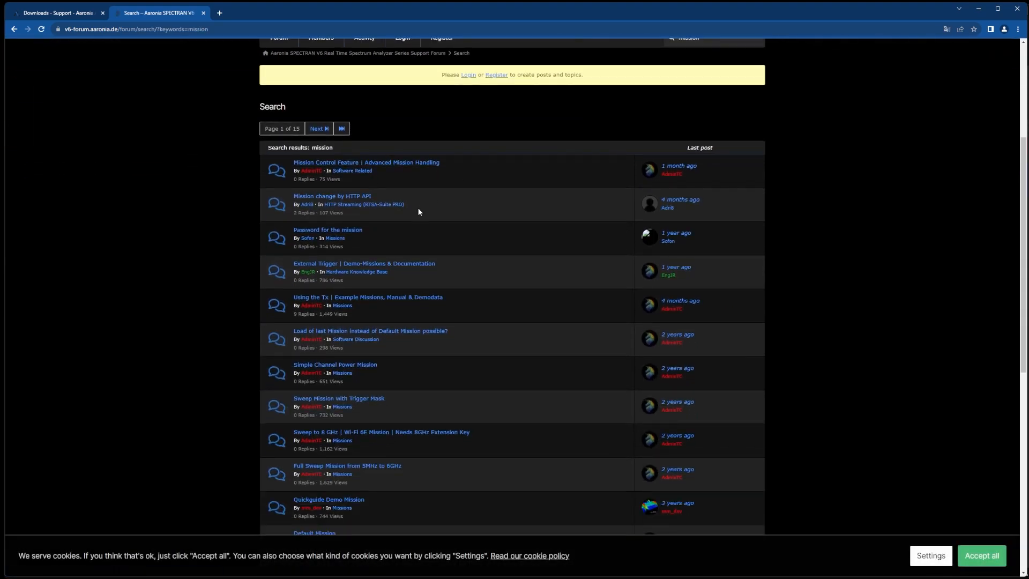
- Open the Default Mission topic from the search results and read the first post about its performance update
{"action": "scroll", "coordinate": [419, 211], "scroll_direction": "down", "scroll_amount": 3}
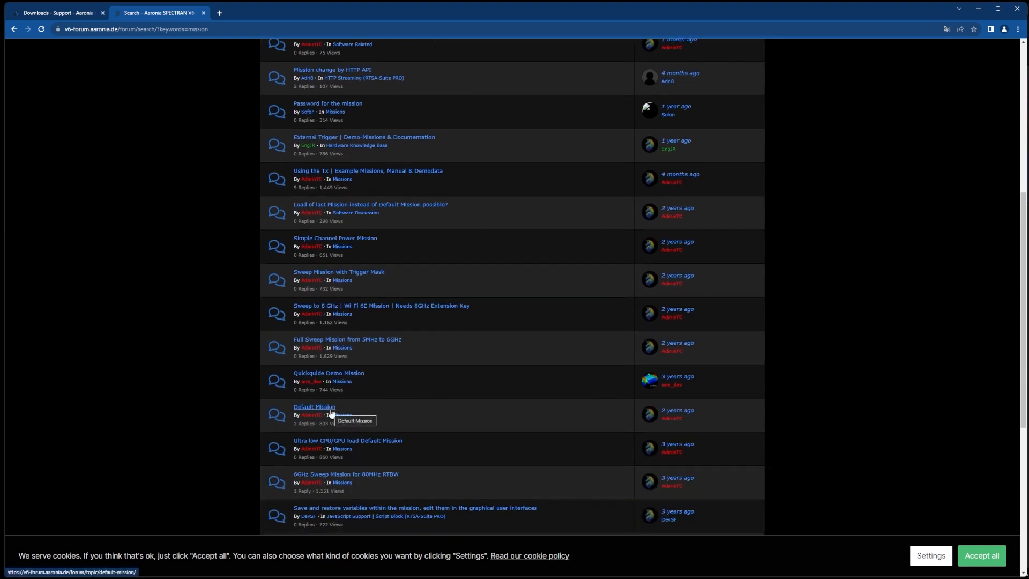
{"action": "left_click", "coordinate": [333, 407]}
{"action": "scroll", "coordinate": [341, 362], "scroll_direction": "down", "scroll_amount": 3}
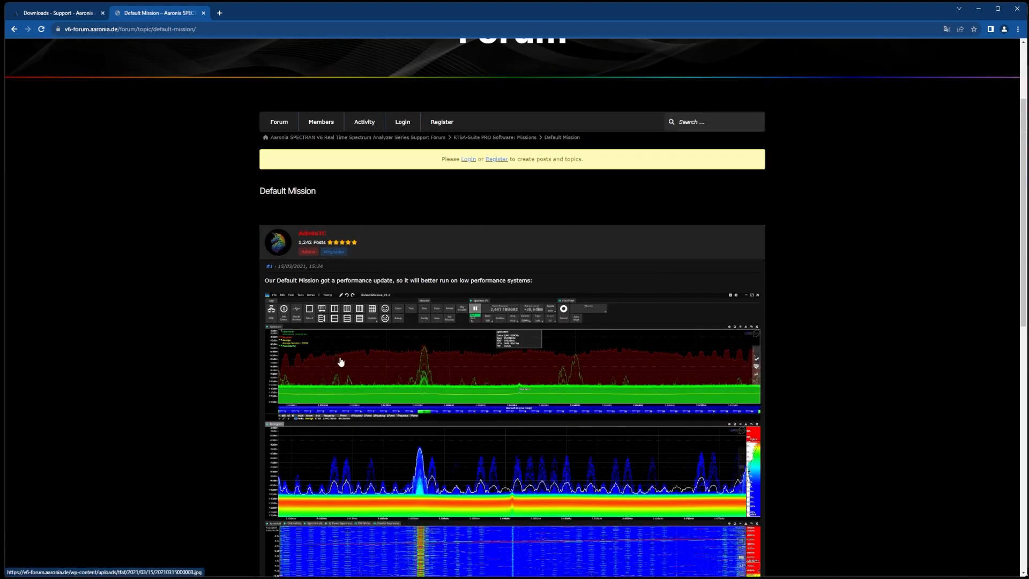
{"action": "scroll", "coordinate": [340, 363], "scroll_direction": "down", "scroll_amount": 2}
{"action": "left_click_drag", "start_coordinate": [320, 154], "coordinate": [514, 154]}
{"action": "scroll", "coordinate": [454, 237], "scroll_direction": "down", "scroll_amount": 7}
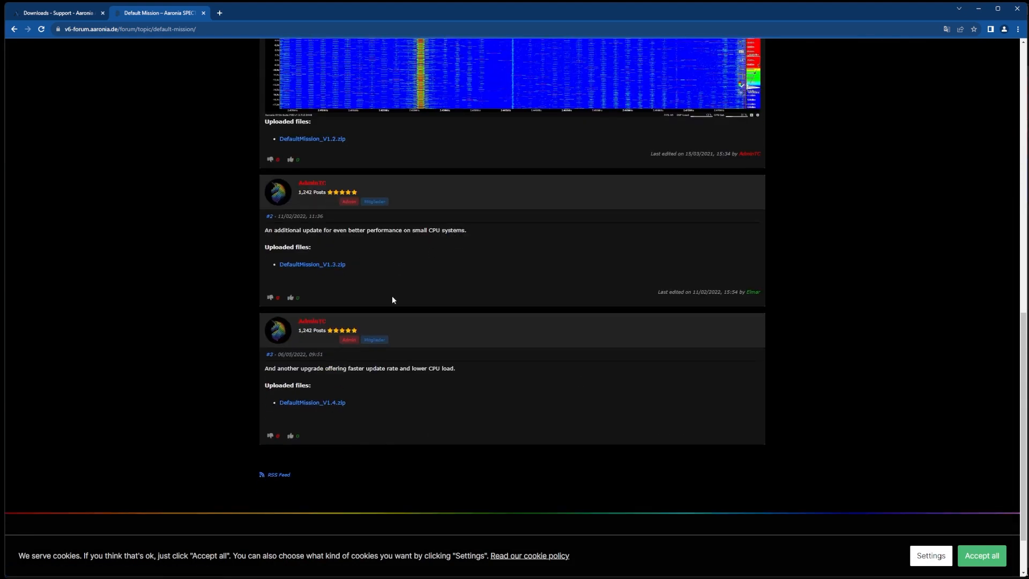
- Read the follow-up posts offering DefaultMission_V1.3.zip and DefaultMission_V1.4.zip, and review the whole topic again
{"action": "left_click_drag", "start_coordinate": [287, 230], "coordinate": [385, 228]}
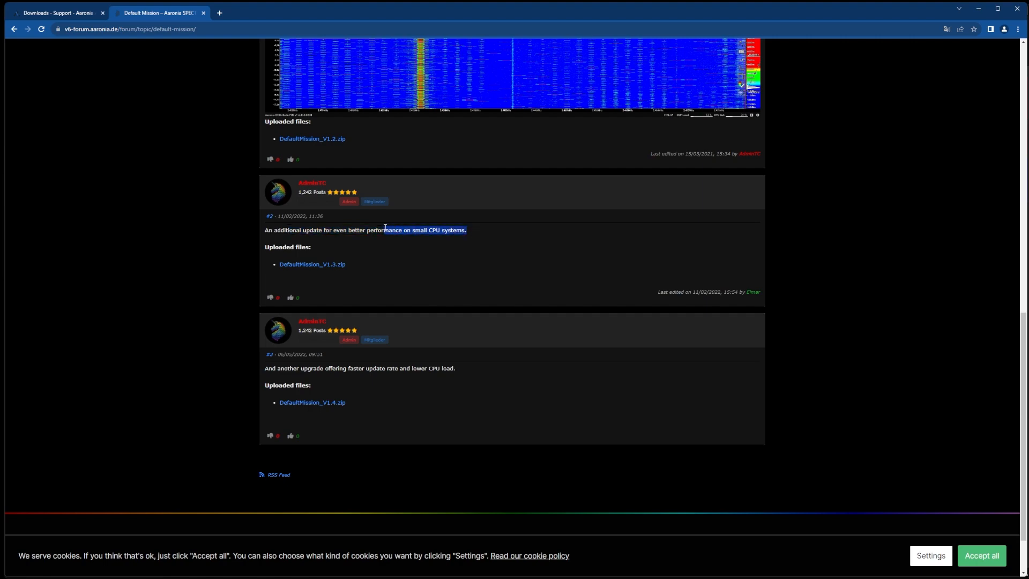
{"action": "left_click_drag", "start_coordinate": [308, 368], "coordinate": [465, 373]}
{"action": "left_click", "coordinate": [464, 371]}
{"action": "scroll", "coordinate": [493, 292], "scroll_direction": "up", "scroll_amount": 15}
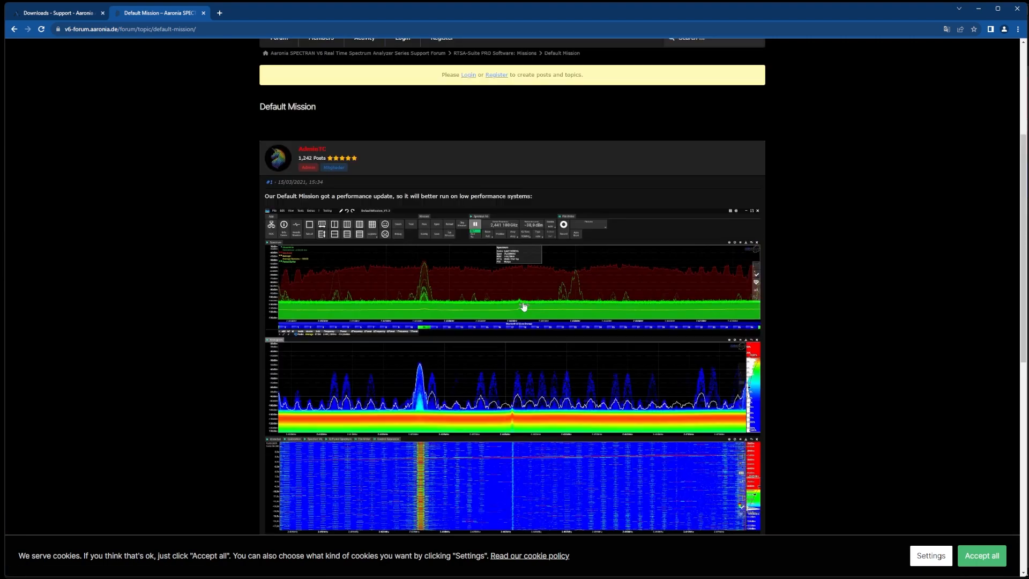
{"action": "scroll", "coordinate": [530, 300], "scroll_direction": "down", "scroll_amount": 9}
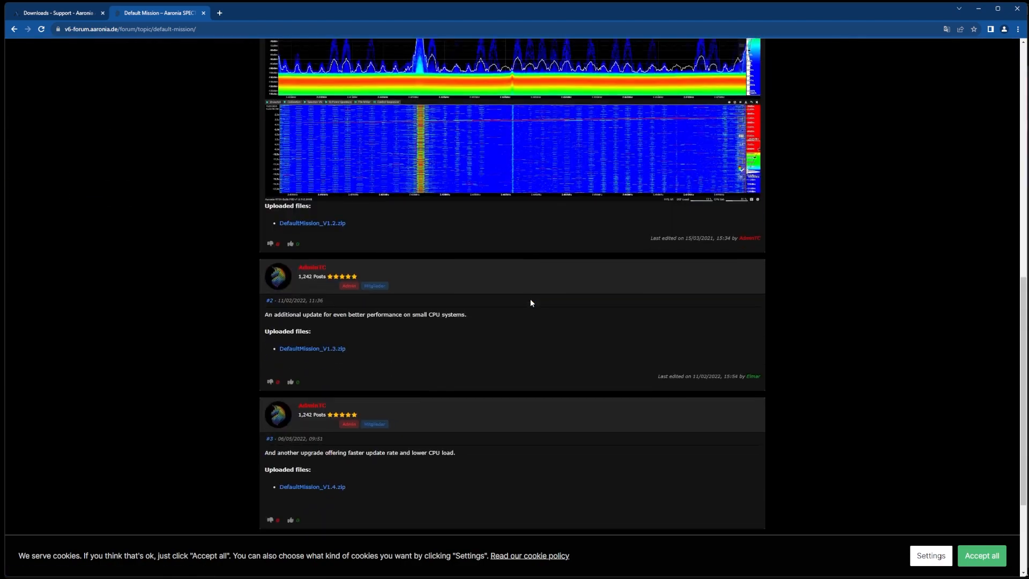
{"action": "scroll", "coordinate": [534, 320], "scroll_direction": "up", "scroll_amount": 9}
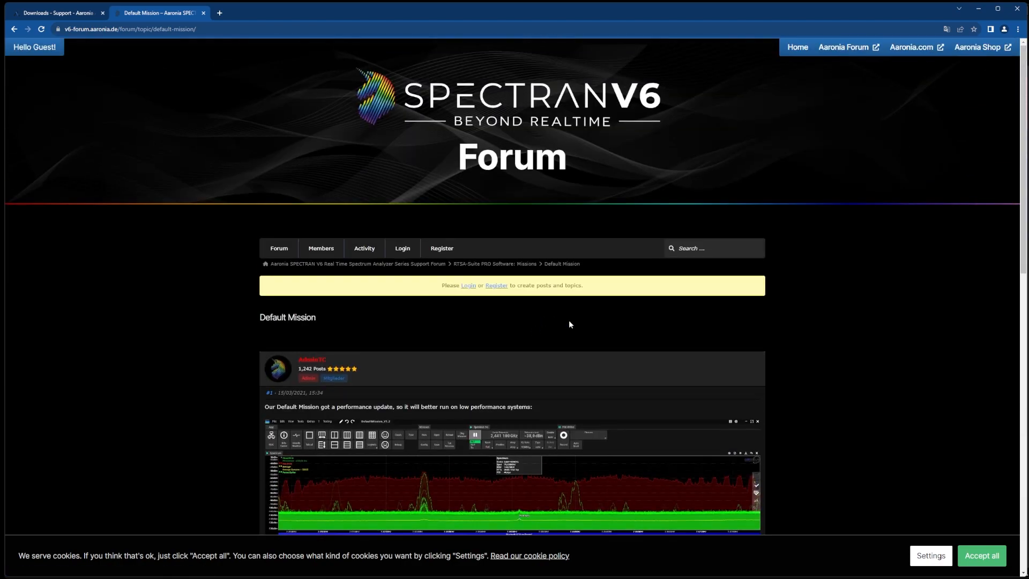